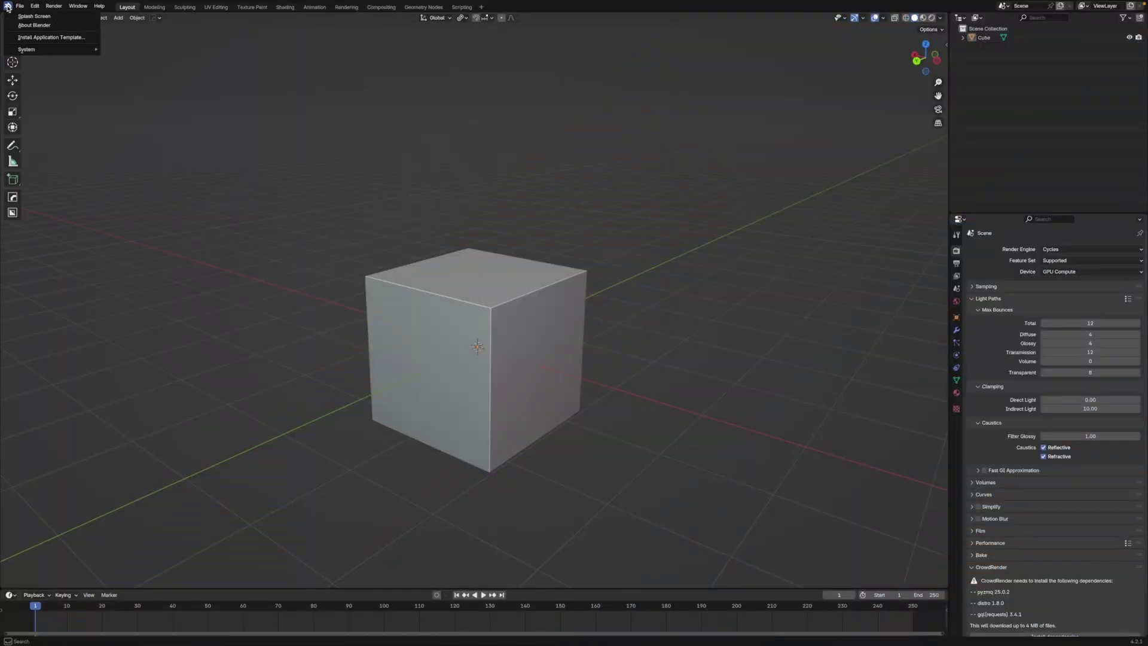
Filter Preferences add-ons by 'fl' and review the FLIP Fluids 1.8.2 add-on settings
click(27, 16)
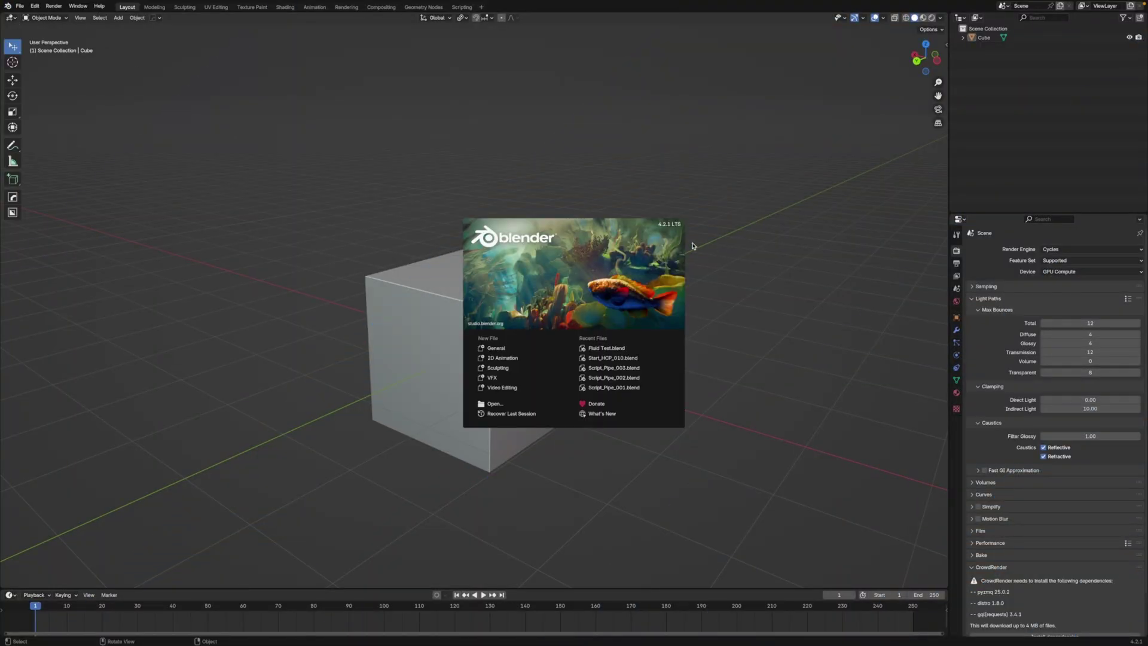
click(411, 194)
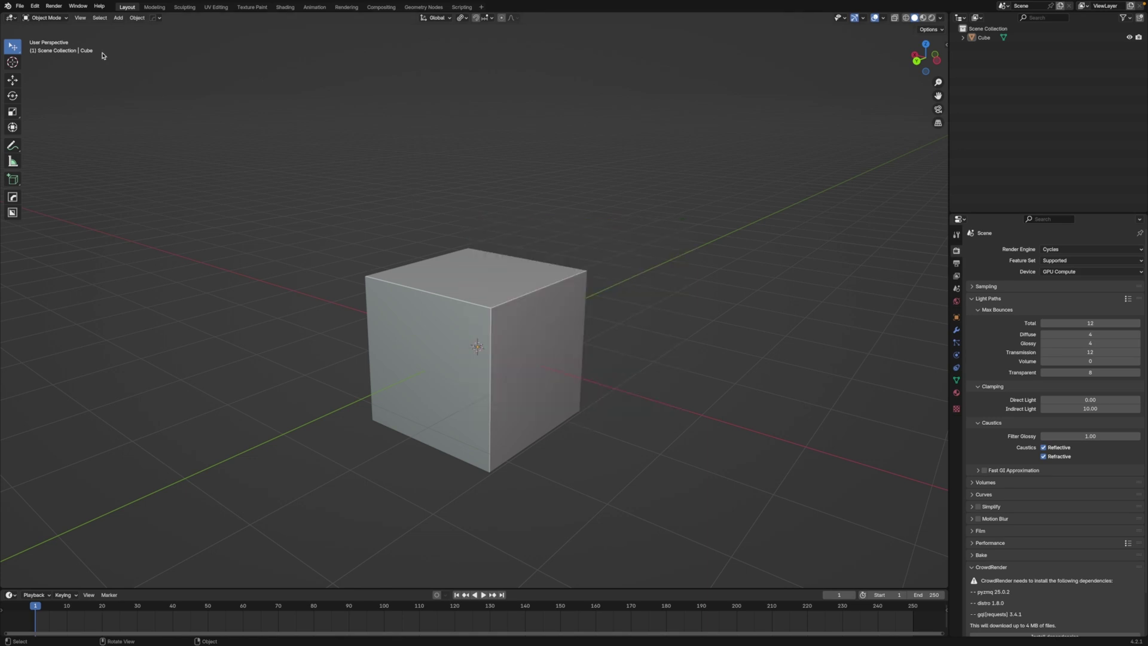
click(34, 6)
click(56, 122)
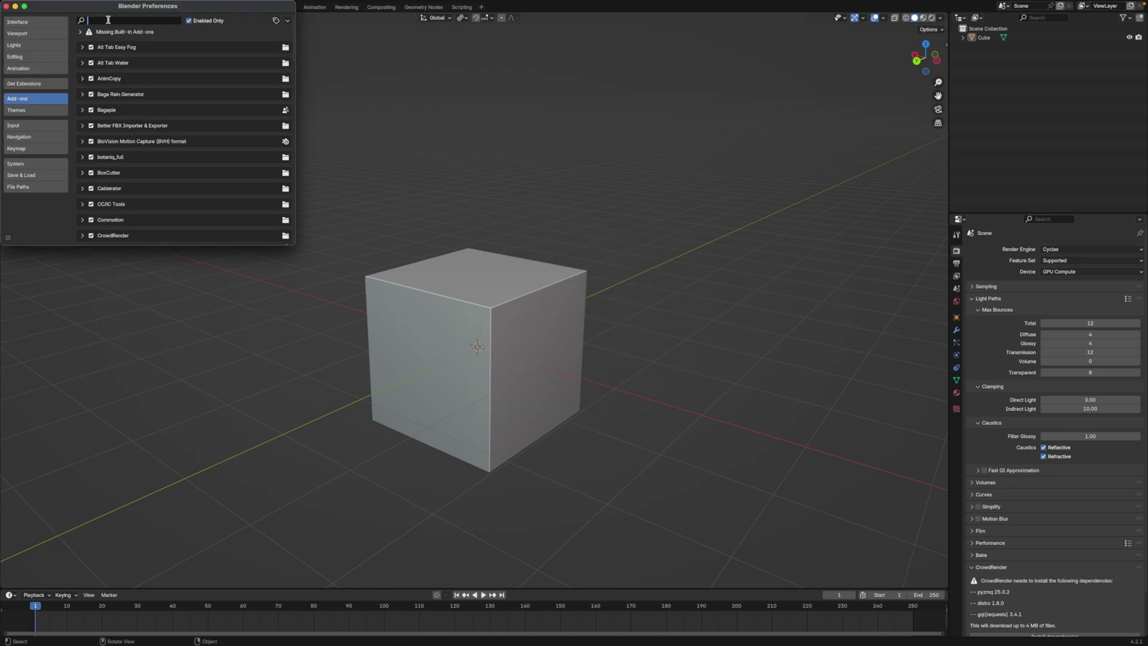
text(flip)
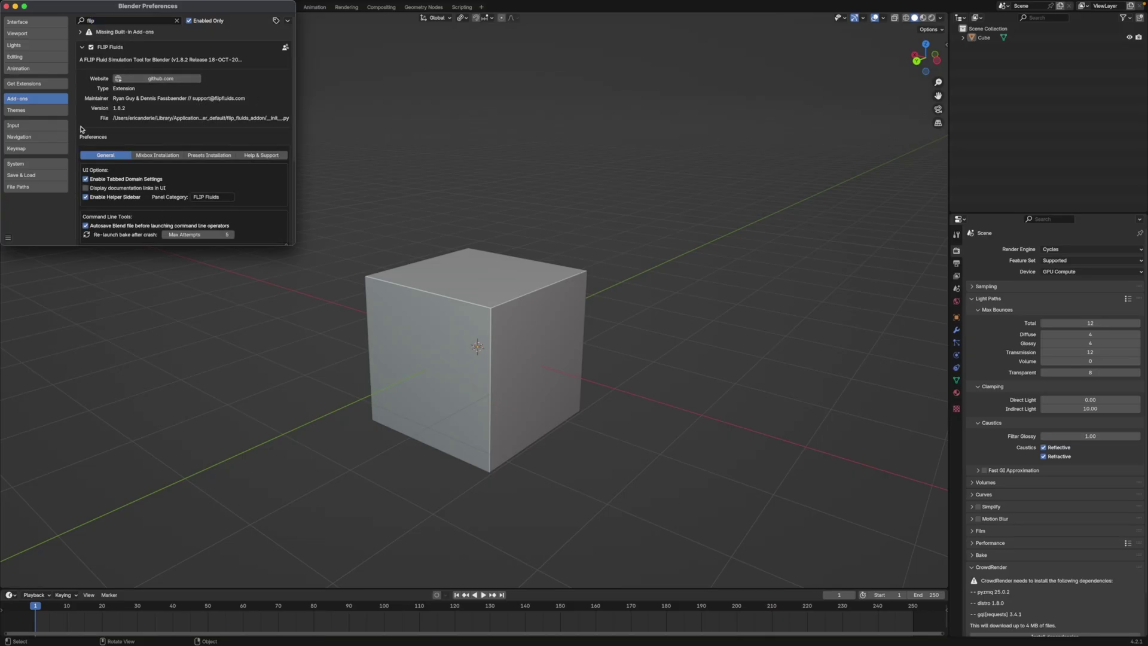
scroll(79, 132, down, 3)
scroll(79, 132, down, 2)
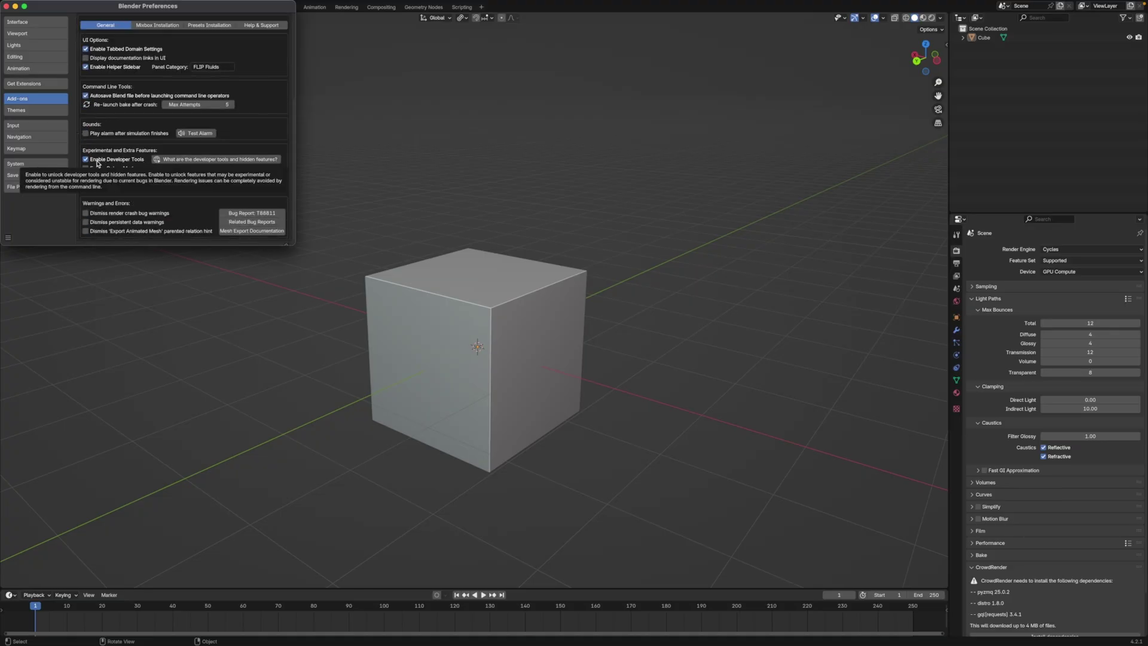
Close Preferences, delete the default cube and add a text object
click(7, 7)
key(a)
key(Delete)
key(shift+a)
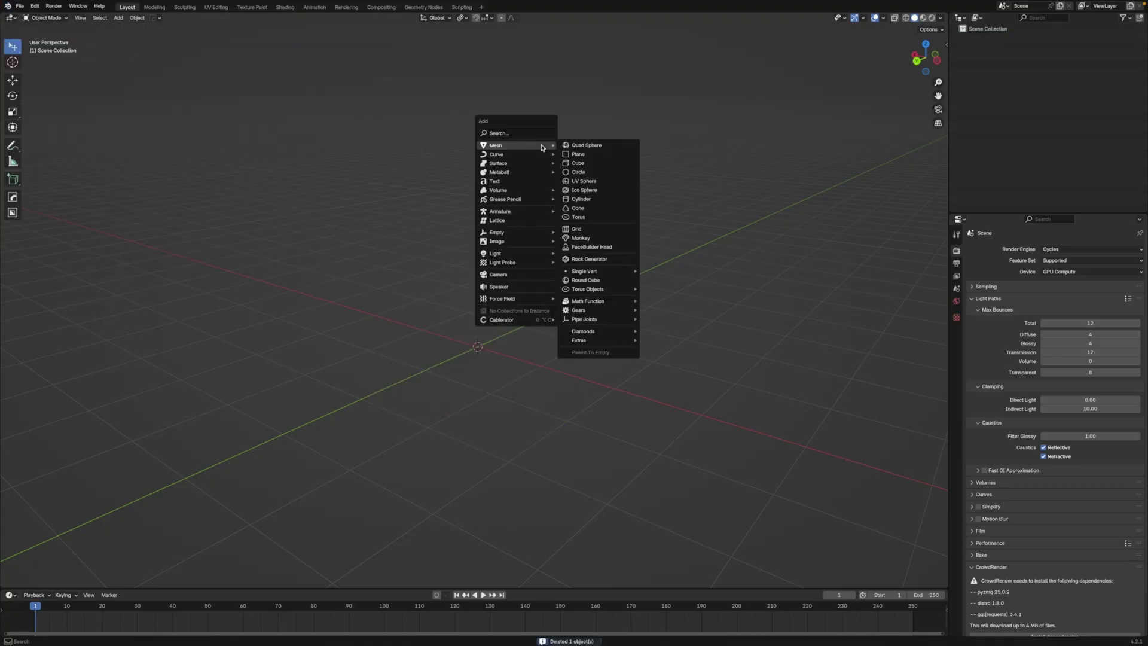
click(527, 185)
Replace the default text with 'Hi' in edit mode
middle_drag(586, 258, 468, 267)
key(ctrl+Tab)
click(469, 233)
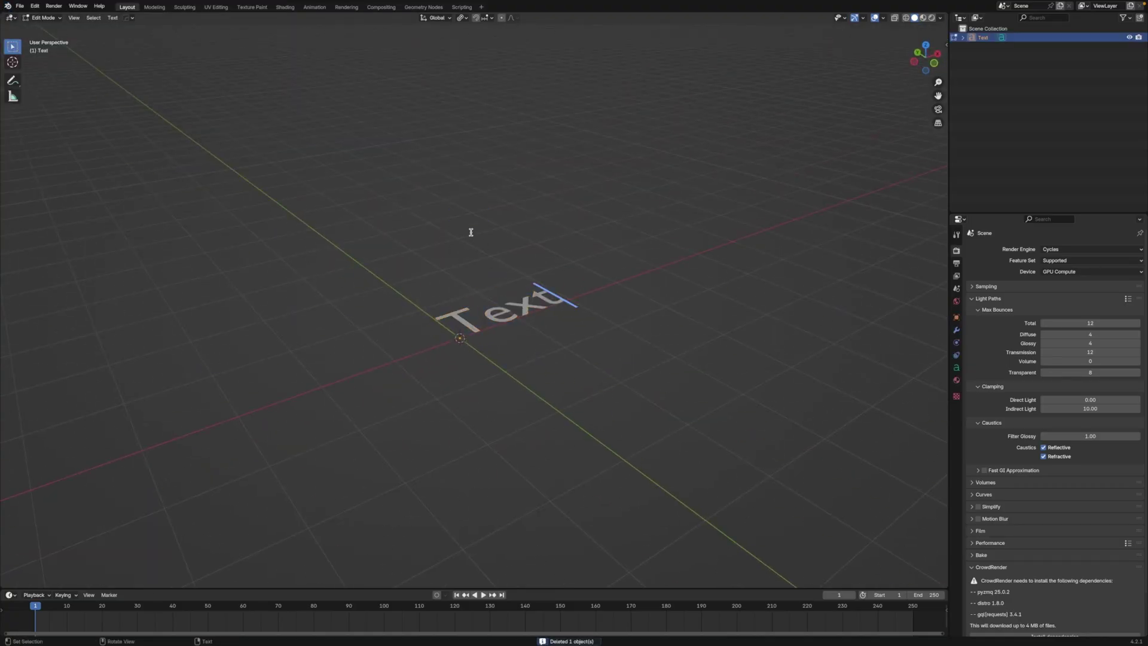
key(BackSpace)
text(Hi)
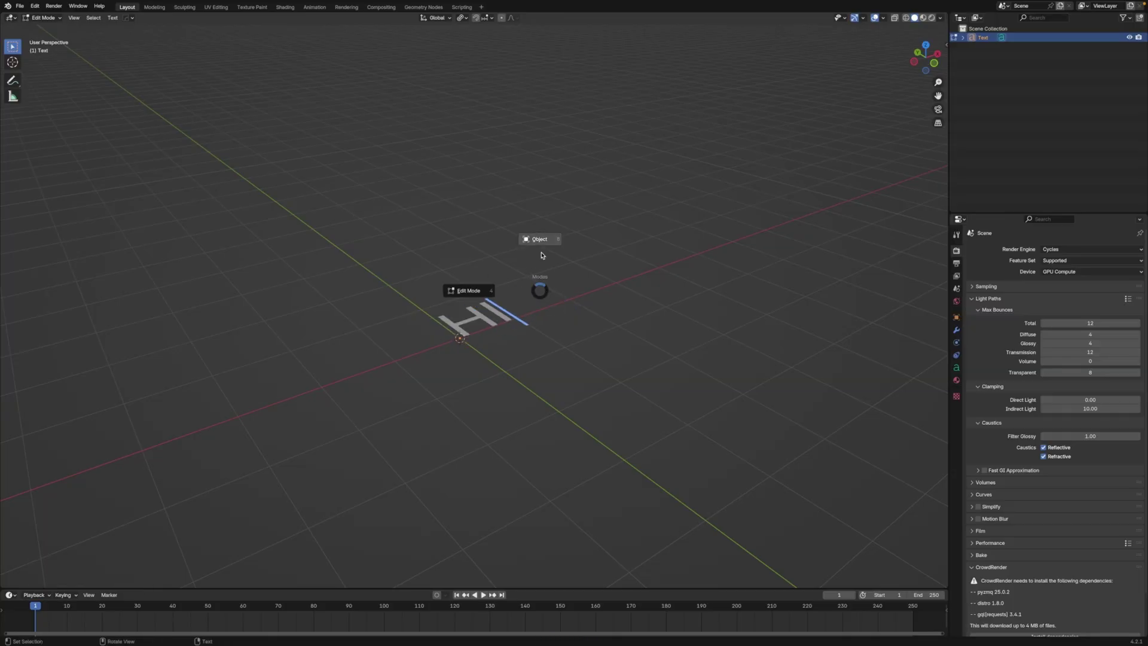
click(541, 255)
Rotate the text 90° about X so it stands upright
text(rx90)
key(Return)
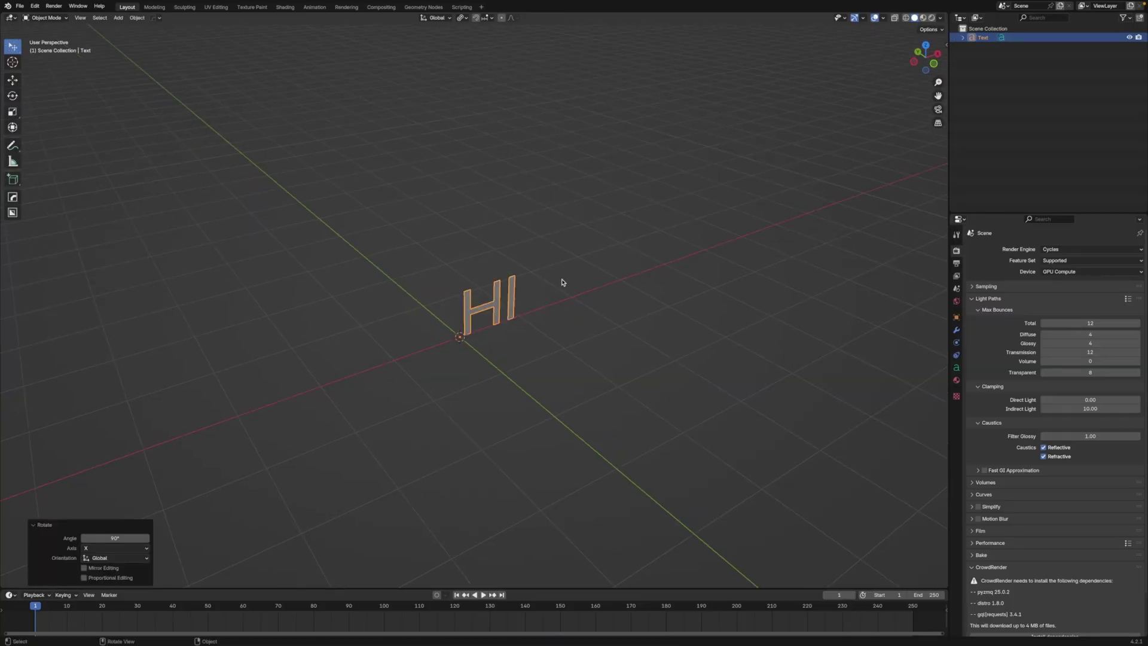
middle_drag(562, 282, 614, 277)
Load the Akzidenz-Grotesk BQ Bold Cond font for the HI text
click(958, 368)
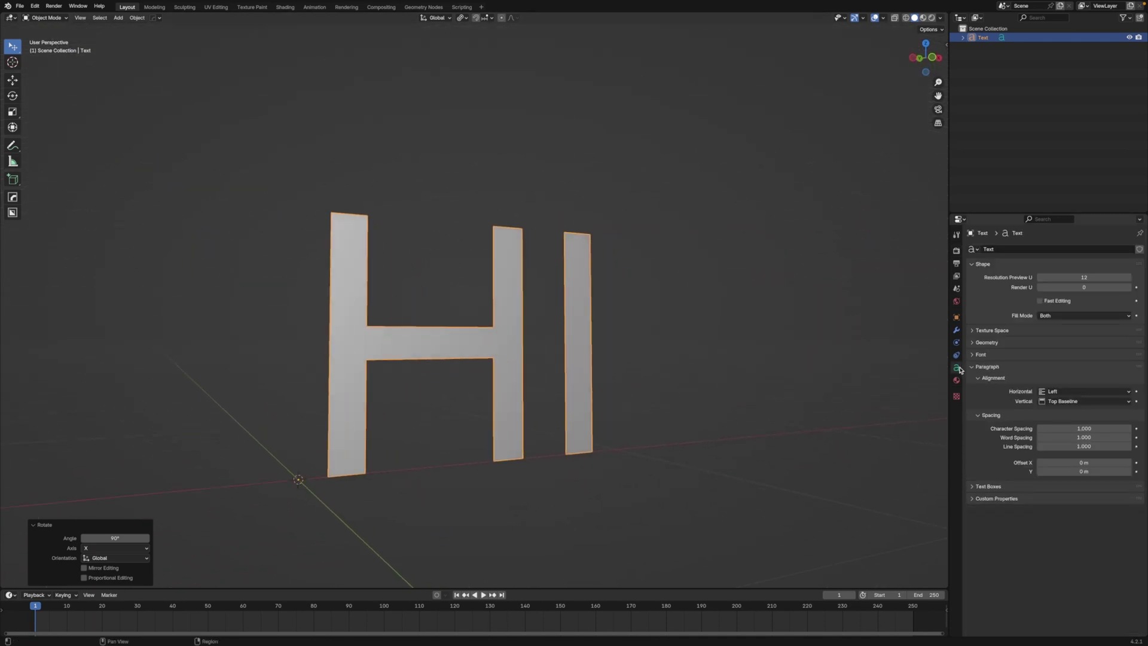
click(971, 355)
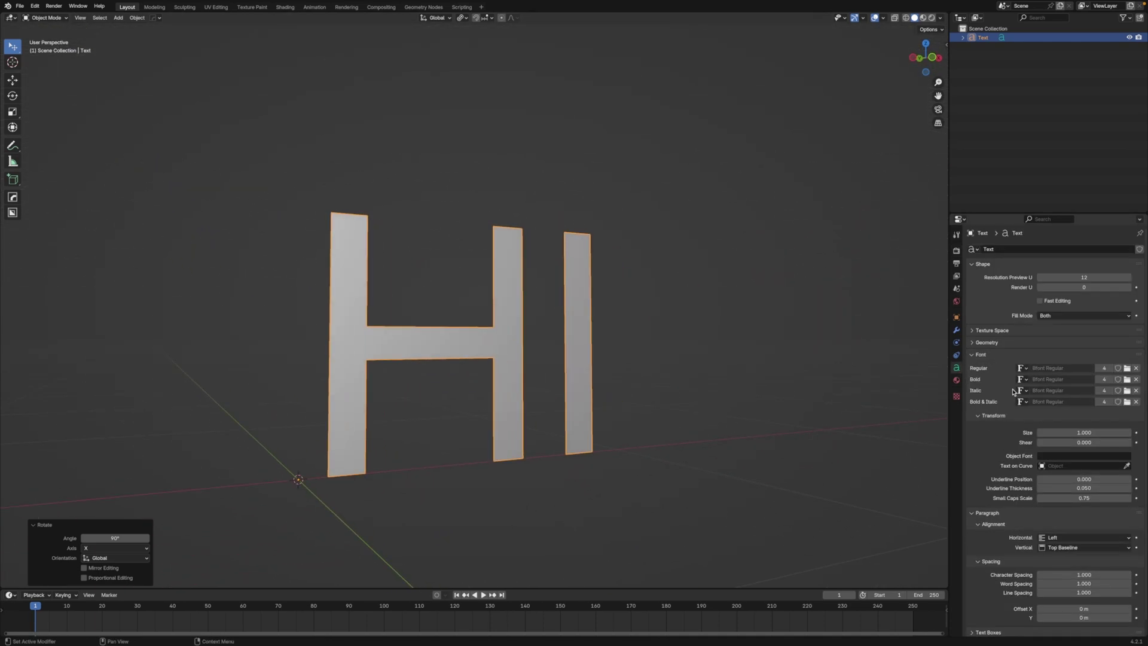
click(1129, 369)
click(555, 442)
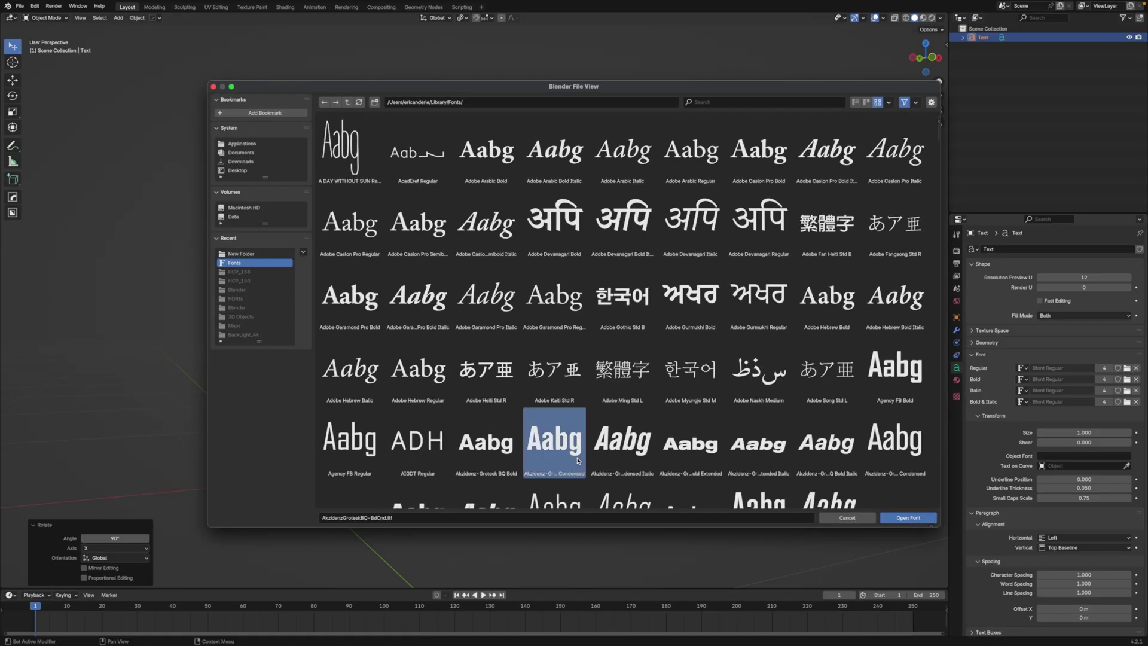
click(908, 519)
middle_drag(615, 306, 633, 297)
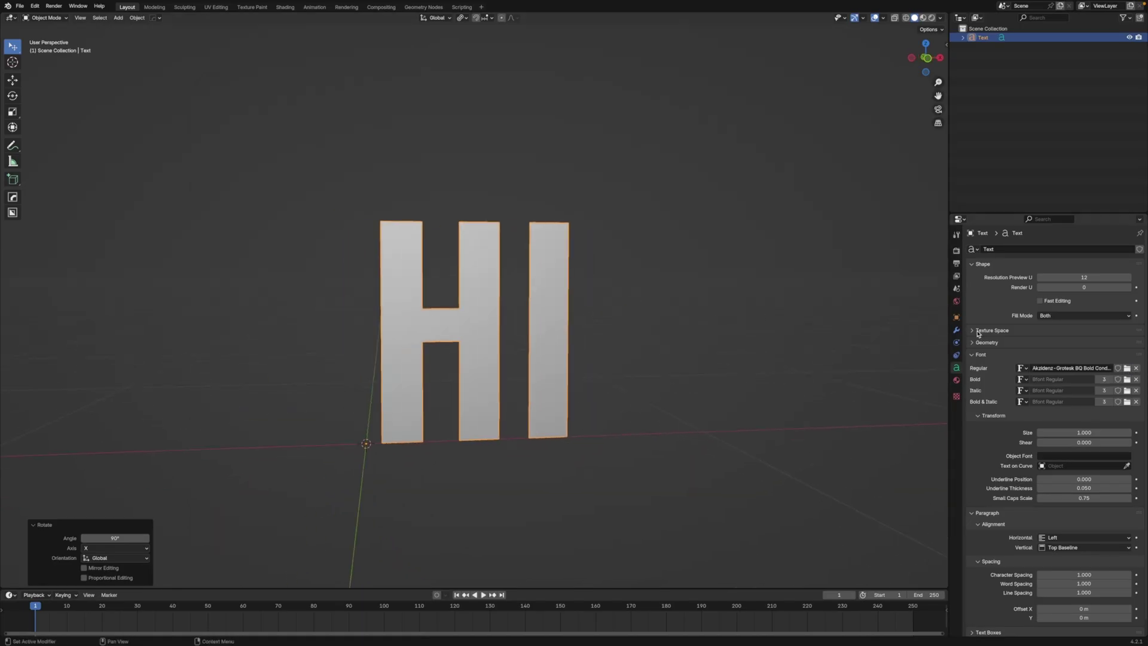
Add a Solidify modifier with 0.1 m thickness
click(956, 330)
click(1017, 250)
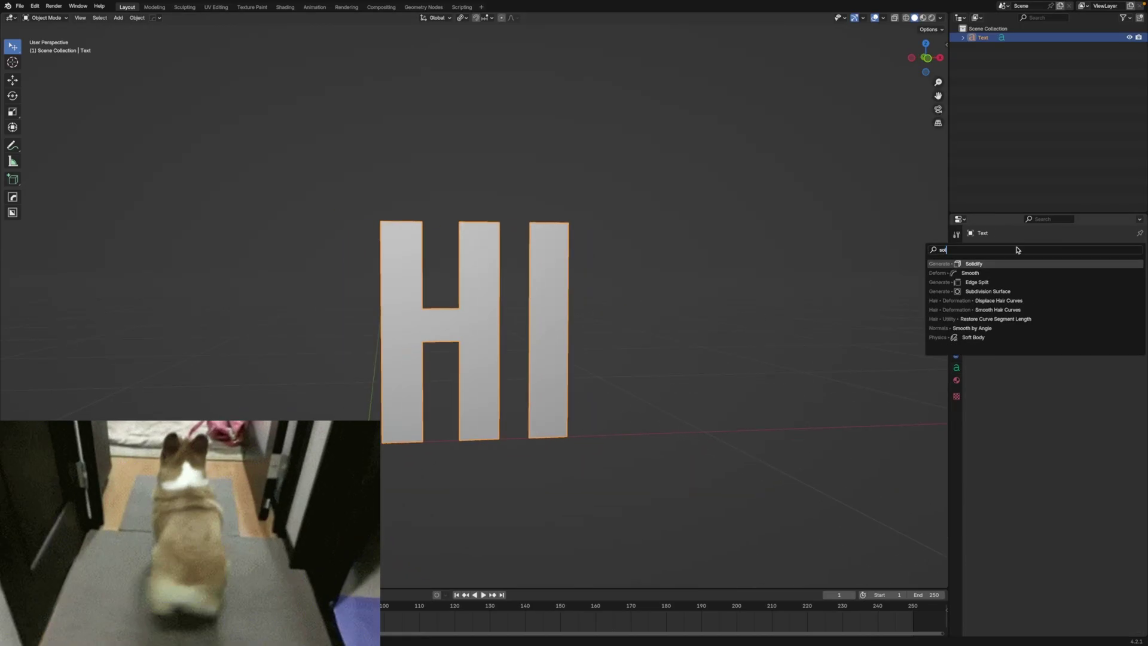
click(1031, 301)
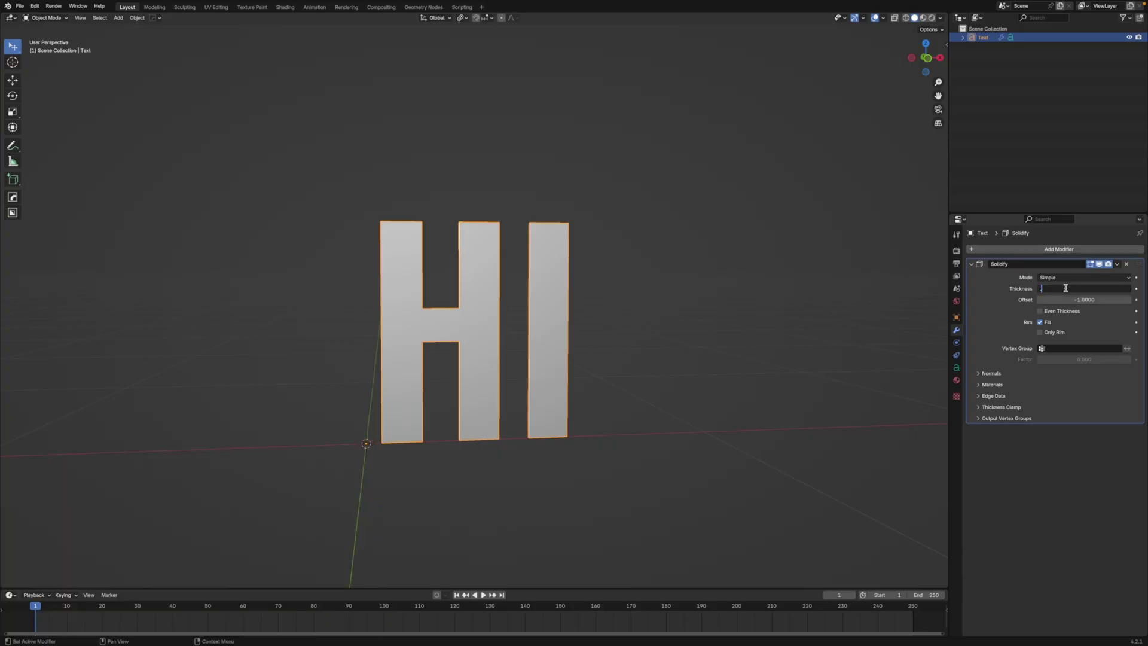
text(.1)
key(Return)
mouse_move(643, 278)
middle_down()
mouse_move(718, 275)
mouse_move(670, 269)
middle_up()
Add a Bevel modifier with amount 0.014 m and 3 segments
click(1069, 250)
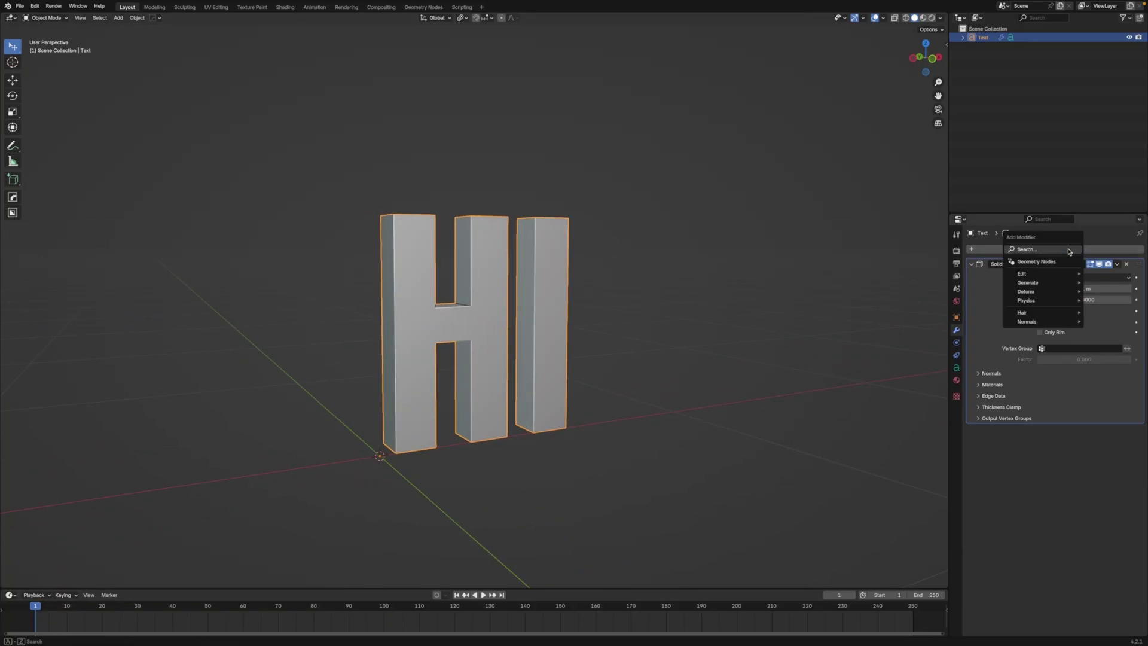
text(bevel)
key(Return)
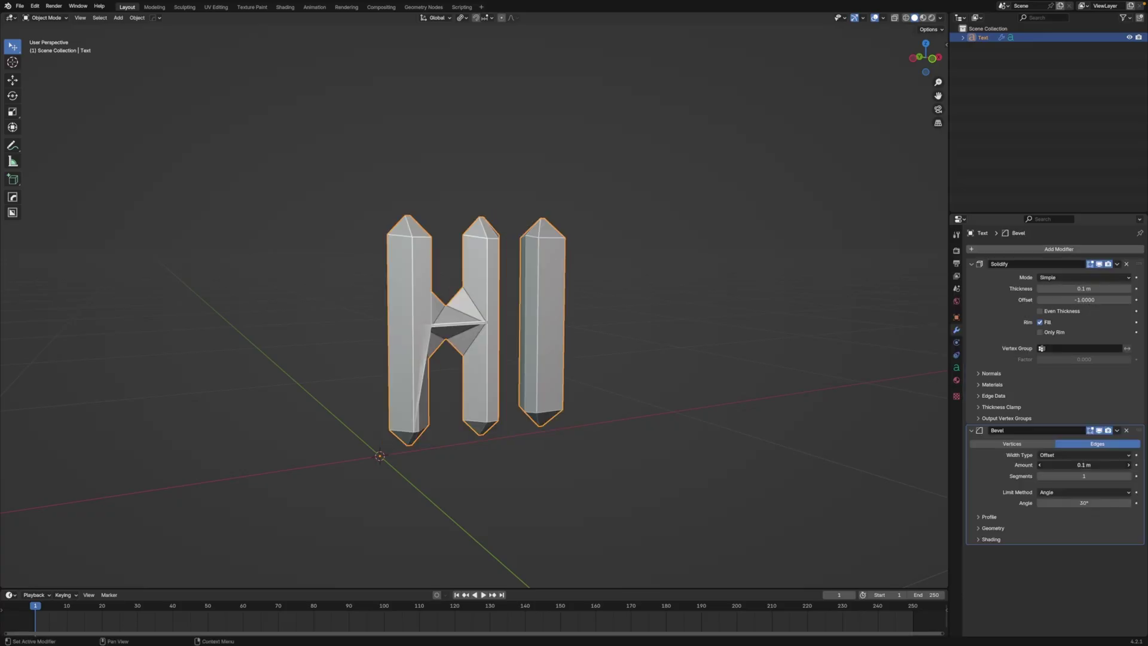
drag(1083, 465, 1070, 465)
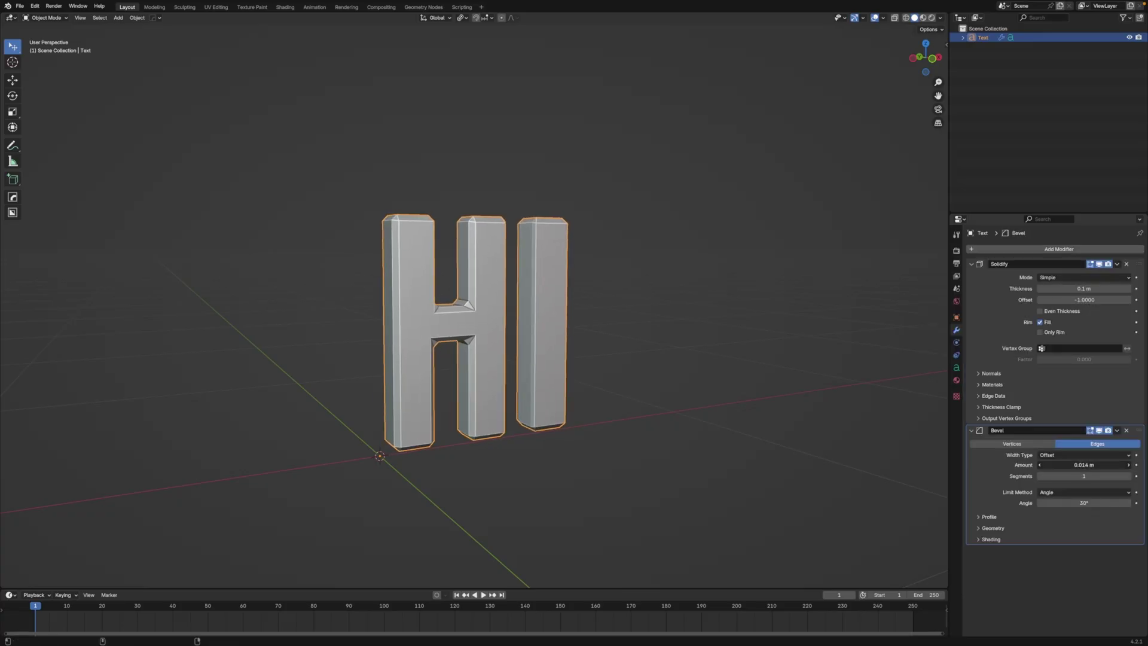
click(1129, 476)
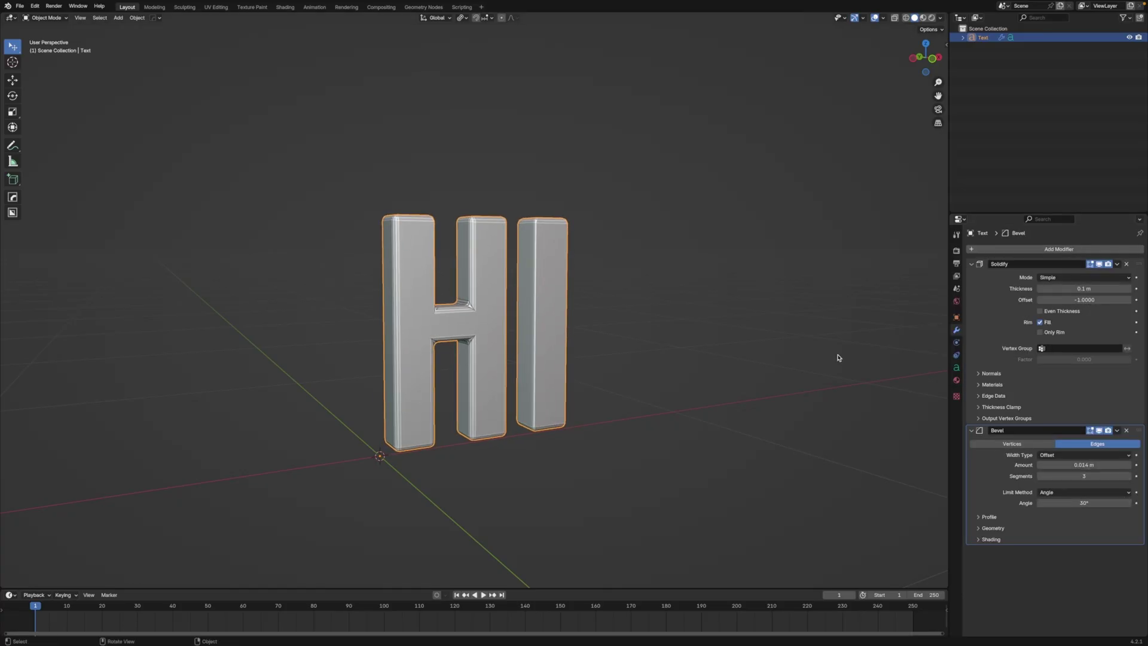
mouse_move(832, 354)
middle_down()
mouse_move(799, 349)
mouse_move(828, 355)
middle_up()
Add a cube, shrink it and place it in the H's top-left stem
key(shift+a)
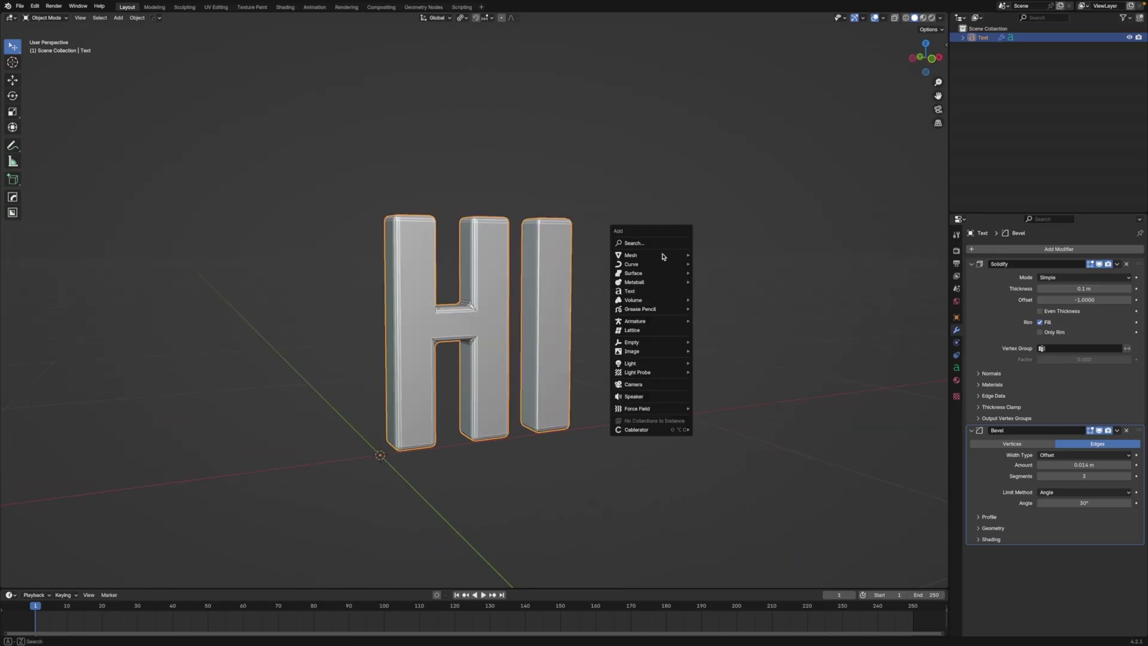
mouse_move(632, 255)
click(712, 265)
click(931, 61)
key(Tab)
key(s)
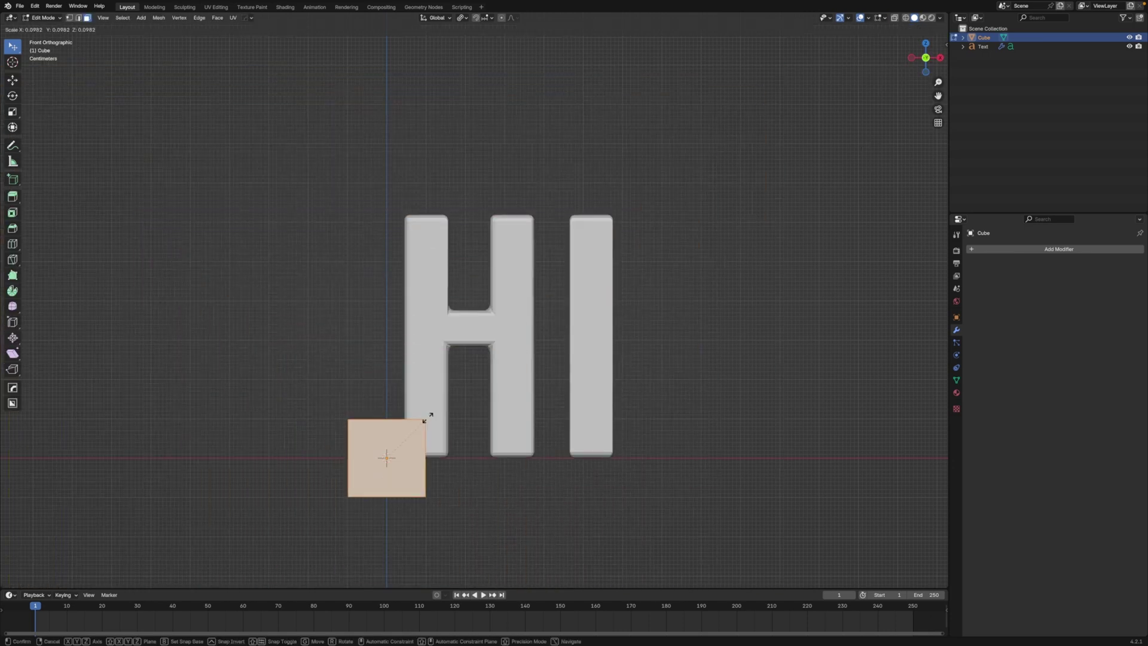
click(426, 417)
key(s)
click(558, 357)
key(g)
click(616, 191)
scroll(564, 315, up, 2)
scroll(564, 315, up, 2)
Refine the block's position and size, setting its depth along Y inside the letter
key(g)
click(615, 251)
key(s)
click(615, 237)
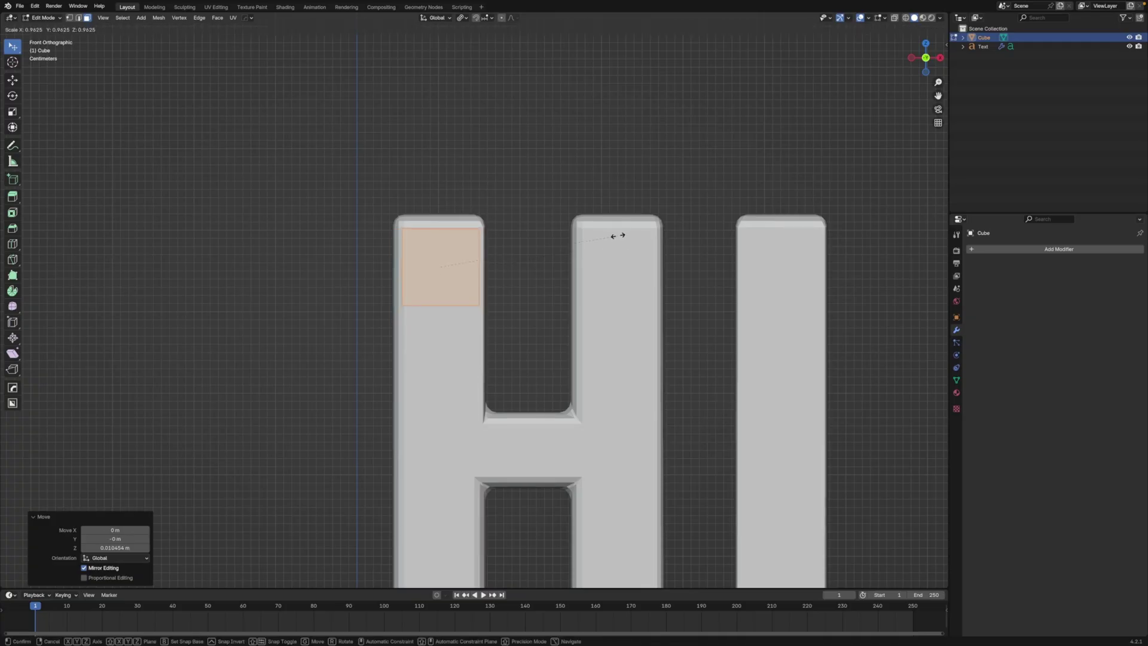
click(915, 58)
key(g)
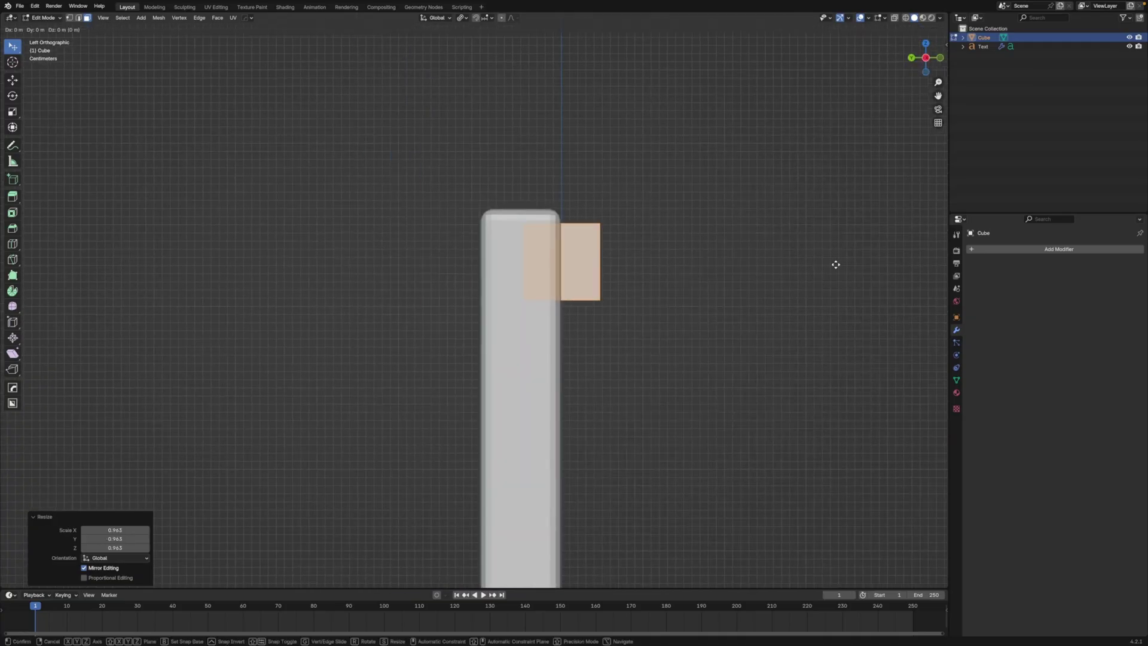
key(y)
click(793, 261)
key(s)
click(803, 240)
Place a copy of the block at the bottom of the I
click(940, 57)
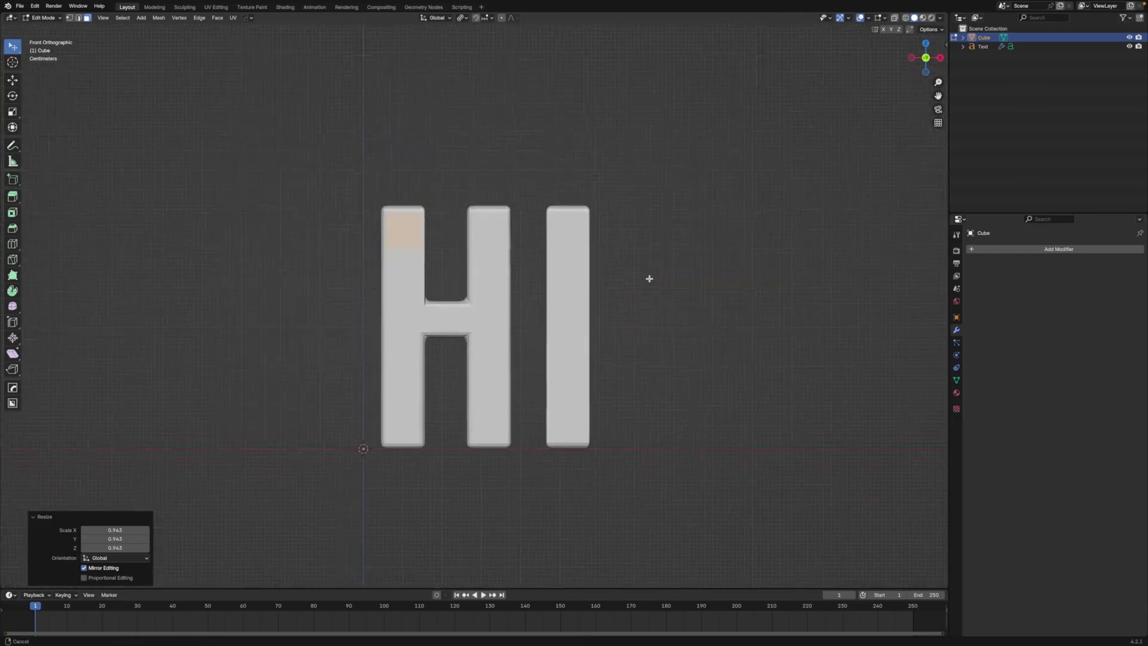
key(g)
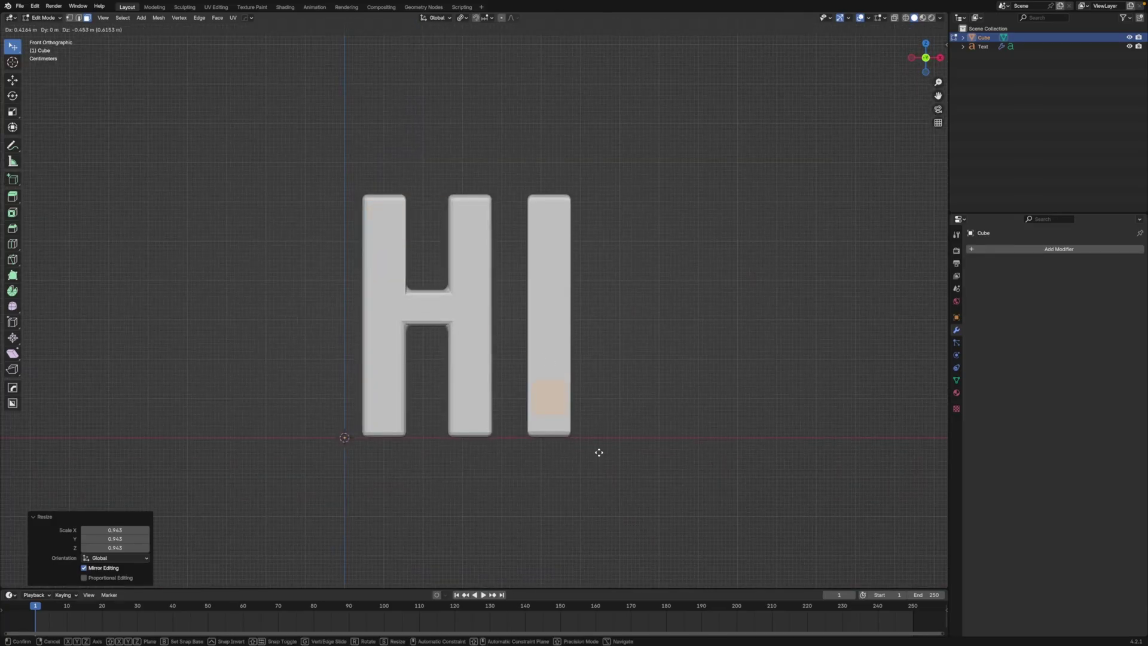
click(600, 465)
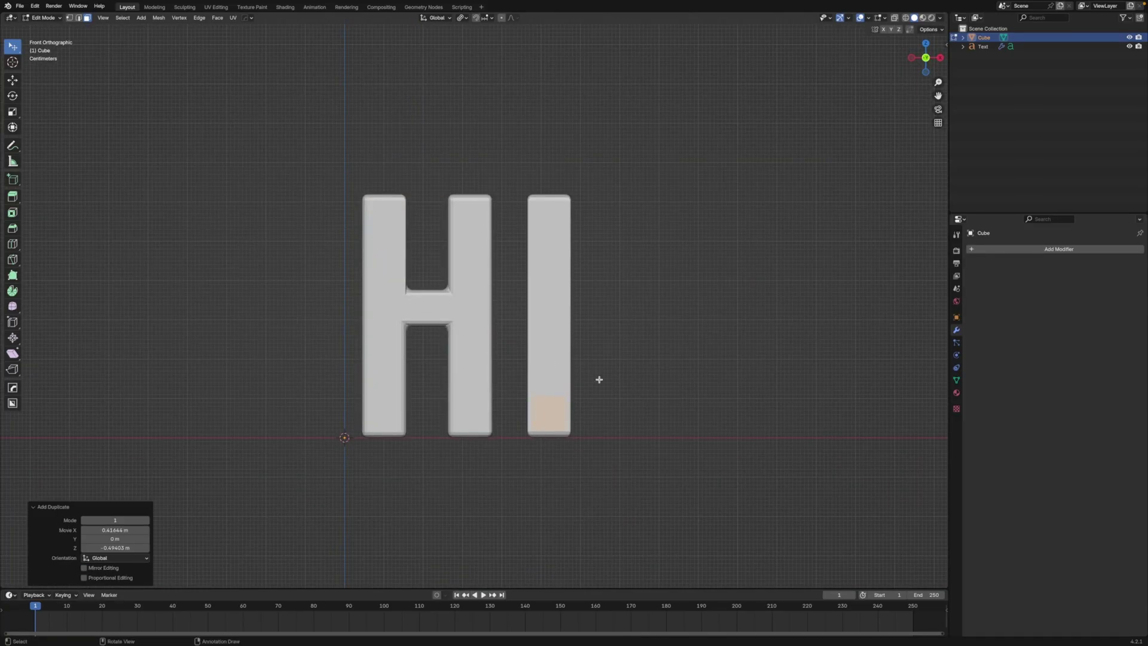
key(Tab)
Unhide the HI text and duplicate it in place
click(1129, 46)
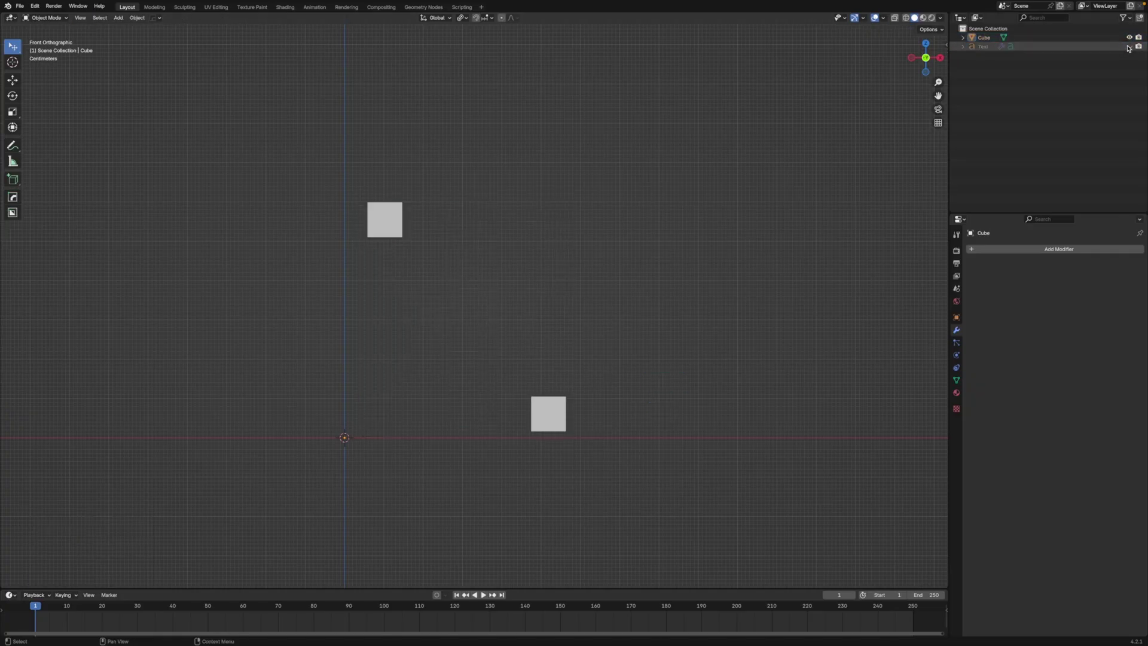
middle_drag(658, 230, 756, 227)
click(1129, 46)
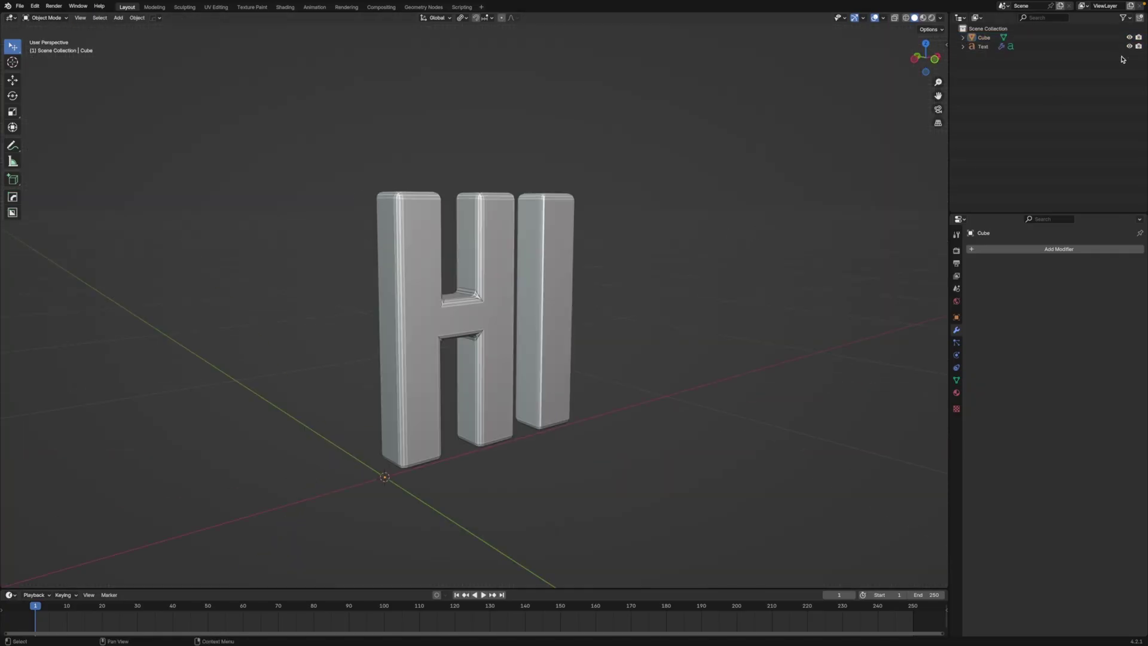
click(983, 46)
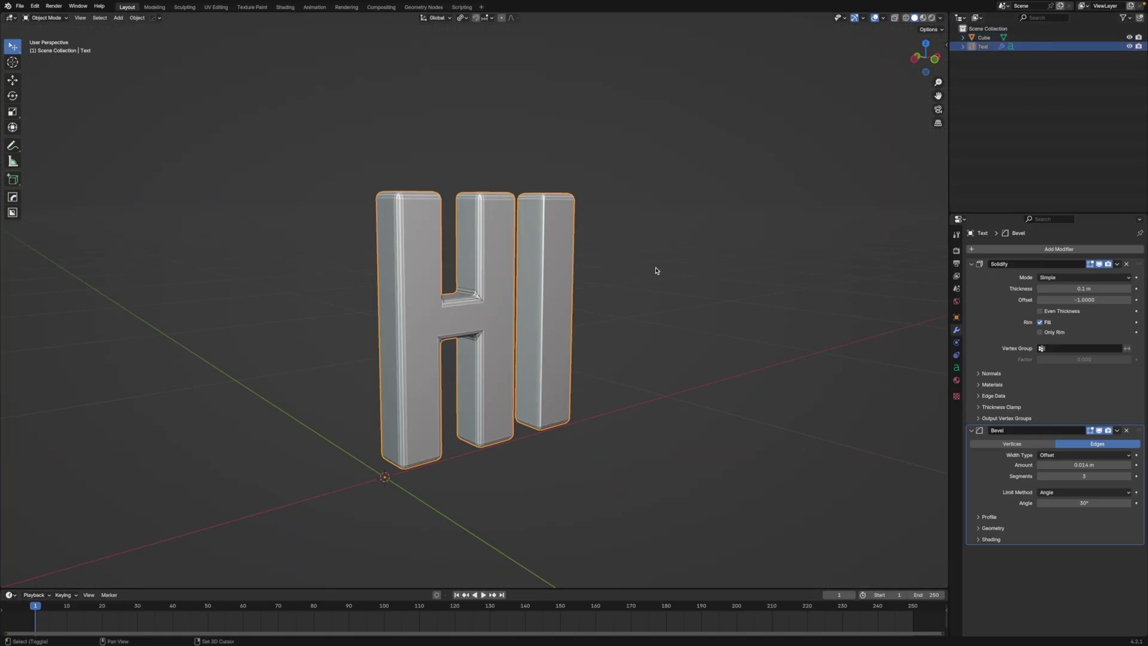
key(shift+d)
right_click(687, 299)
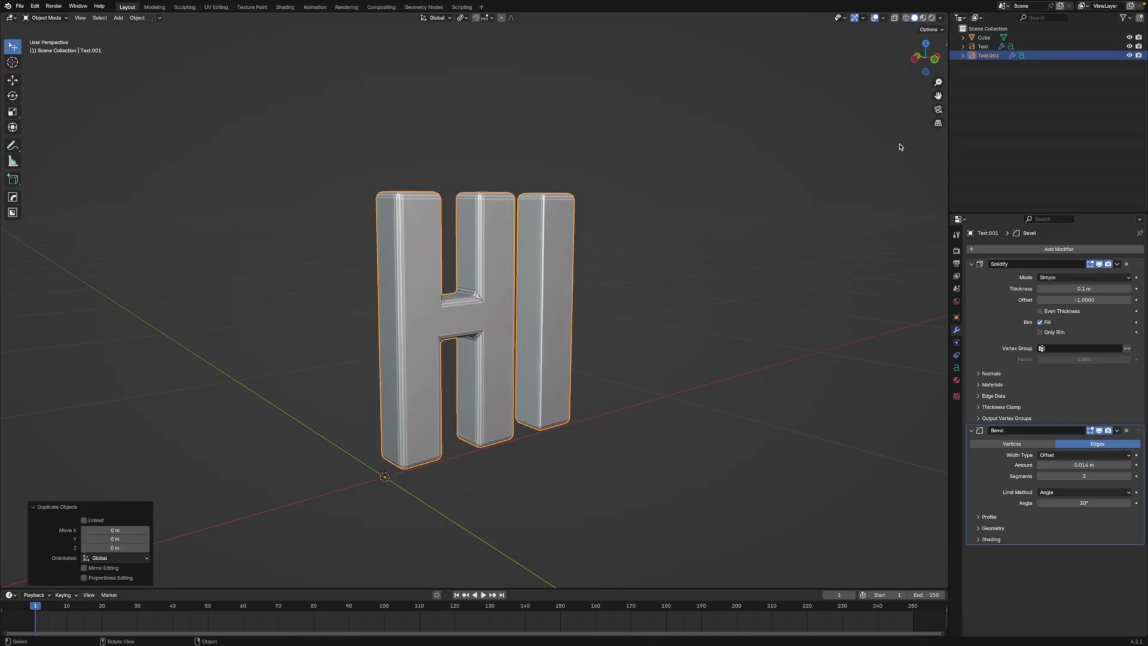
Rename the copies Force and Shell, hide Shell and select Force
double_click(989, 55)
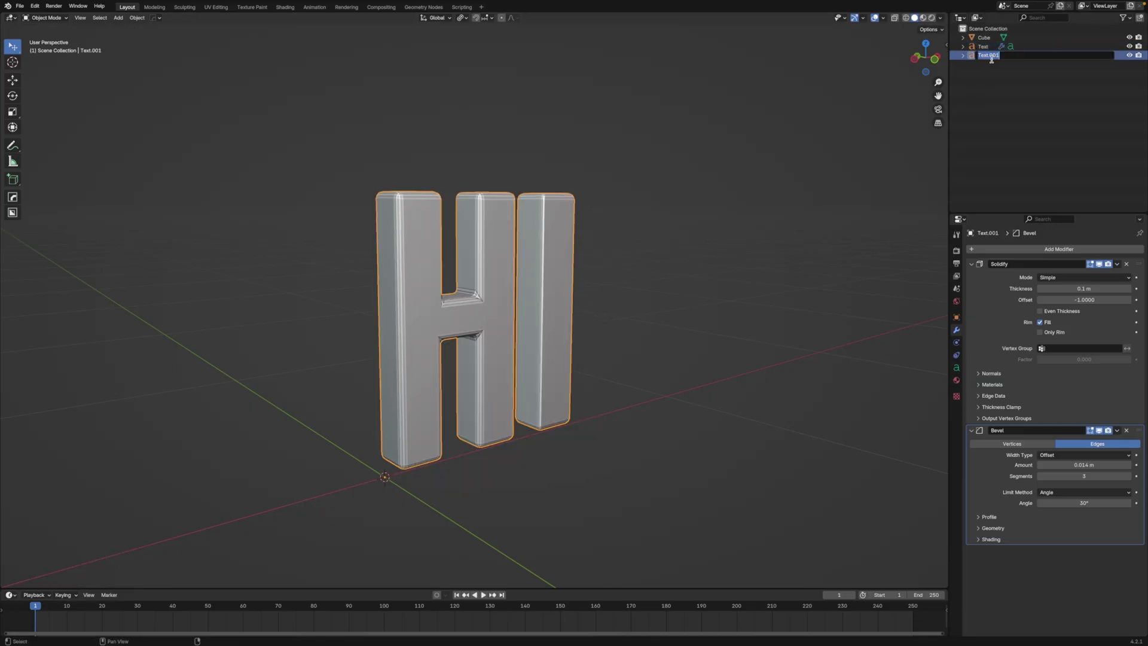
text(Force)
key(Return)
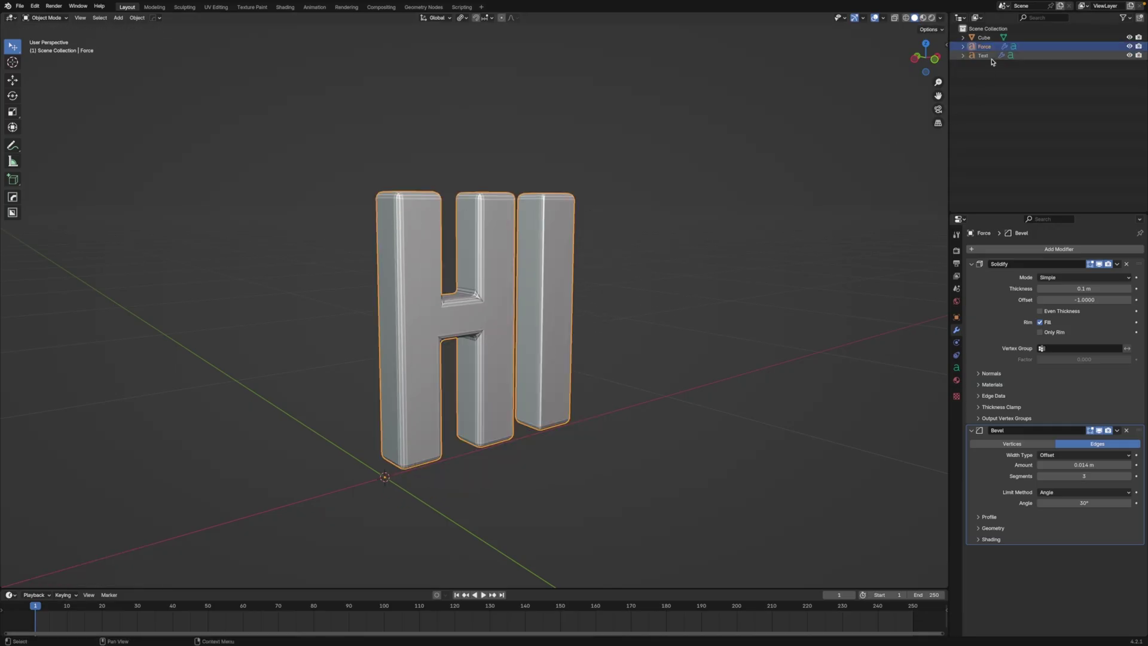
double_click(989, 55)
text(Shell)
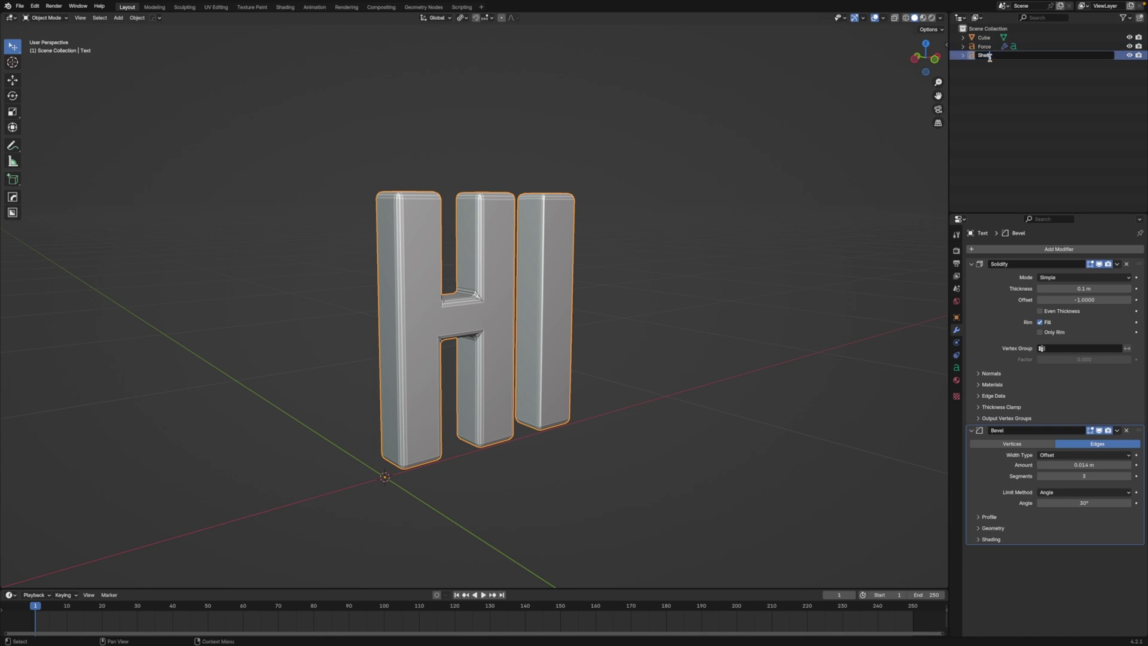
key(Return)
click(1130, 56)
click(1016, 47)
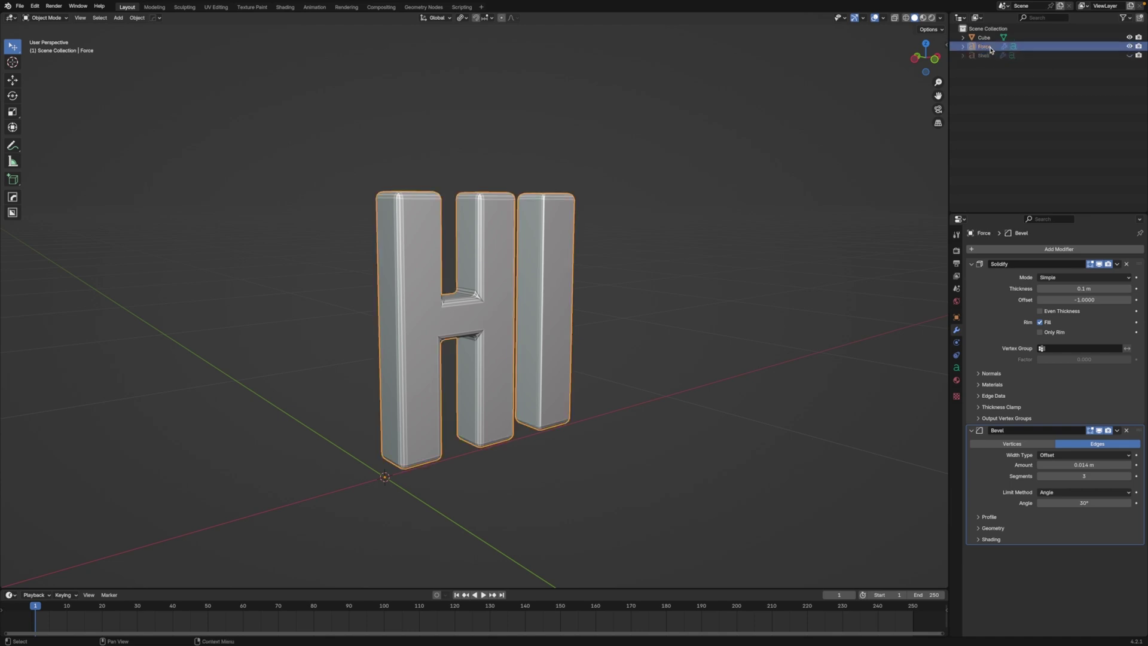
Remove Force's Solidify and Bevel, unhide Shell and view from the side in X-ray
click(1127, 264)
click(1127, 264)
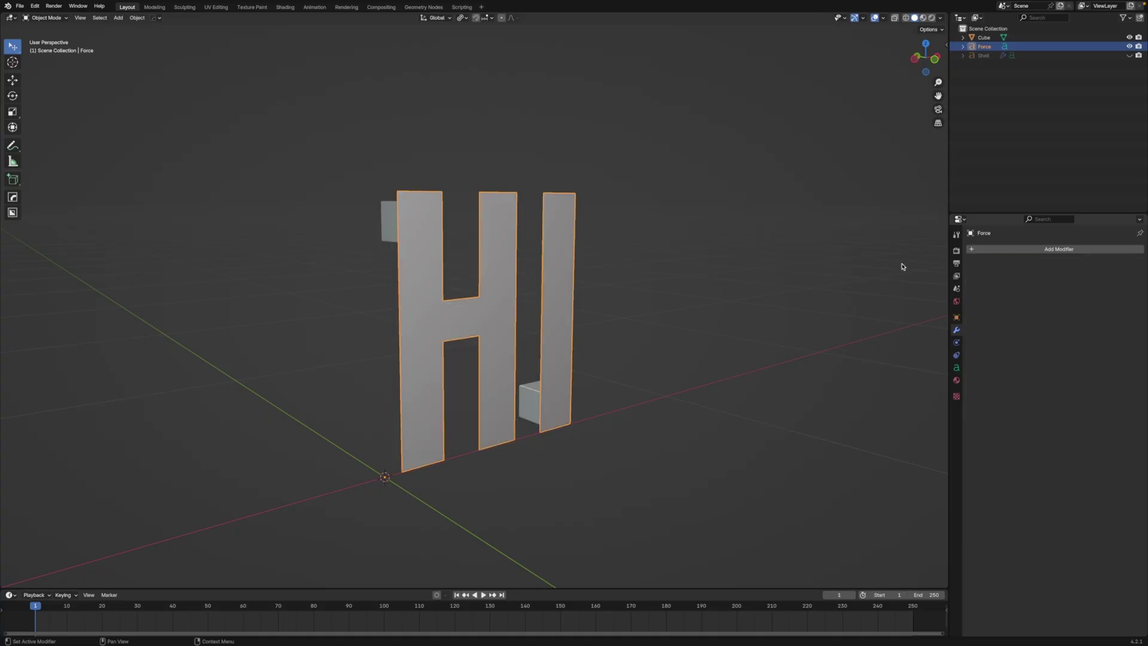
click(1129, 56)
click(983, 55)
click(915, 58)
scroll(751, 204, up, 3)
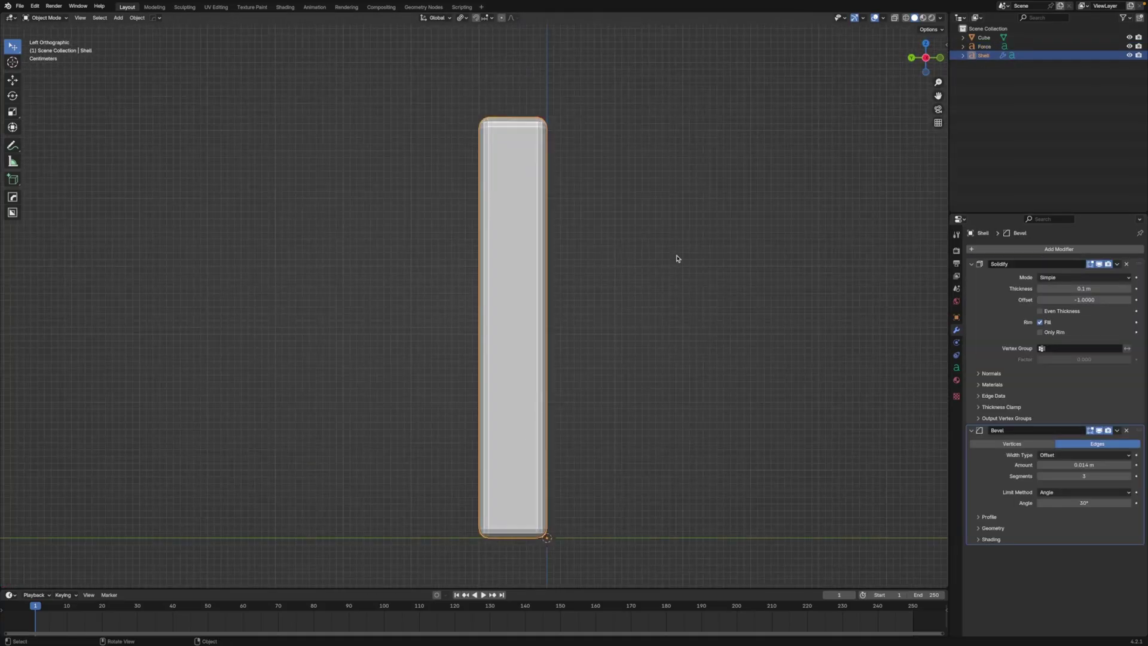
click(894, 18)
click(743, 179)
key(Home)
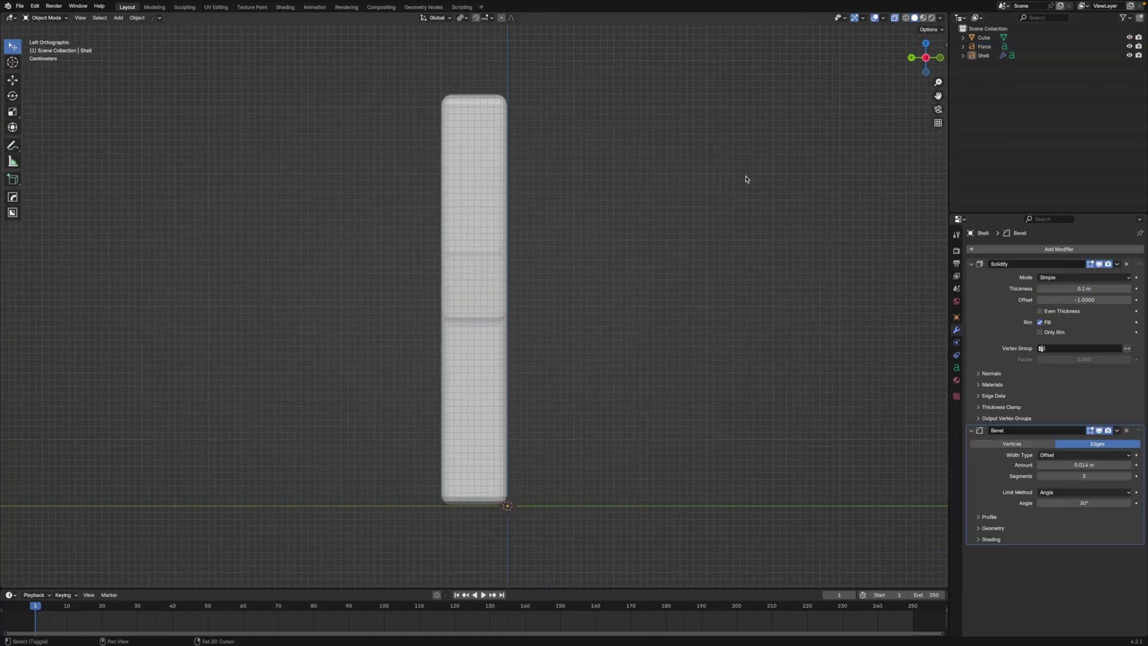
Slide Force into the middle of the Shell's thickness
click(984, 46)
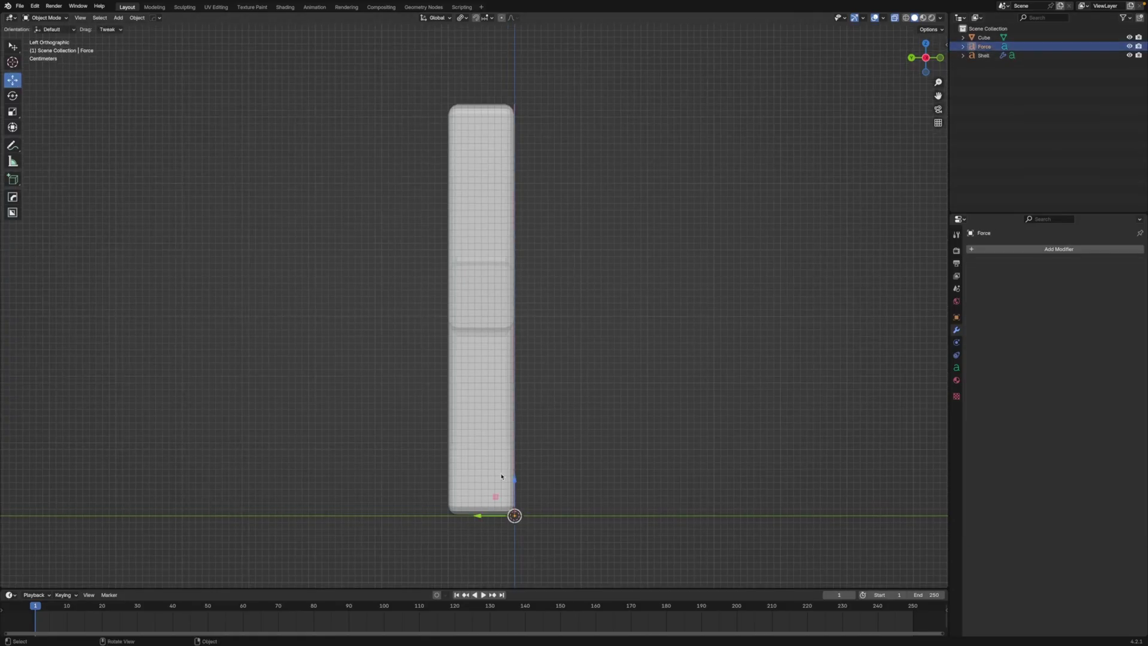
drag(480, 522, 416, 519)
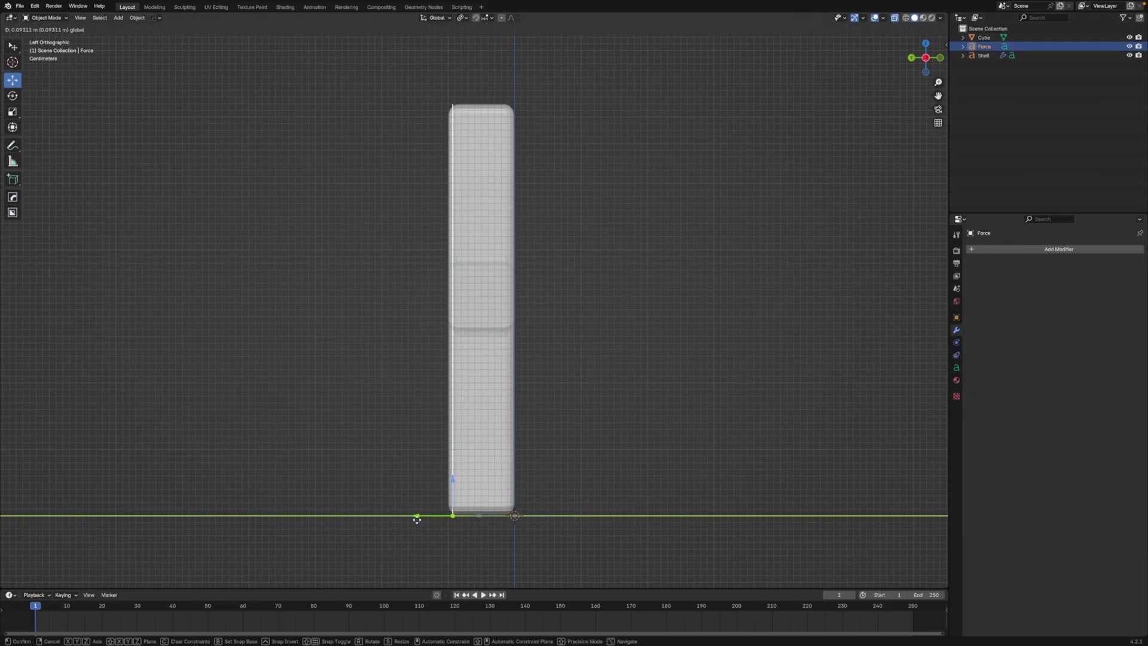
middle_drag(416, 520, 603, 351)
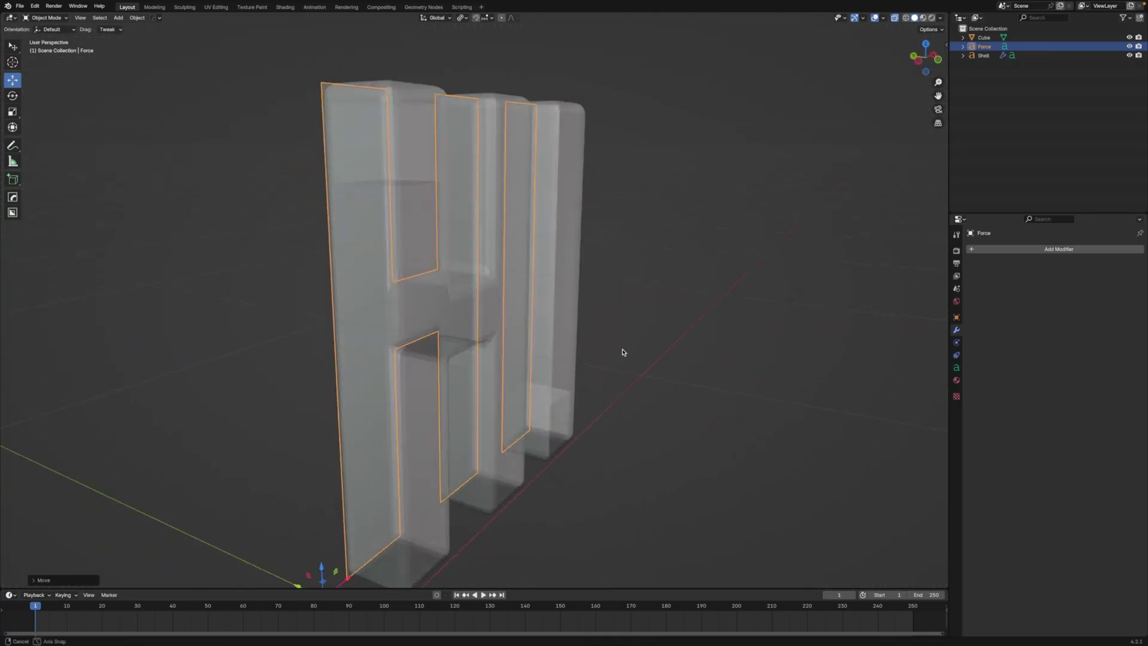
scroll(628, 343, down, 4)
click(880, 101)
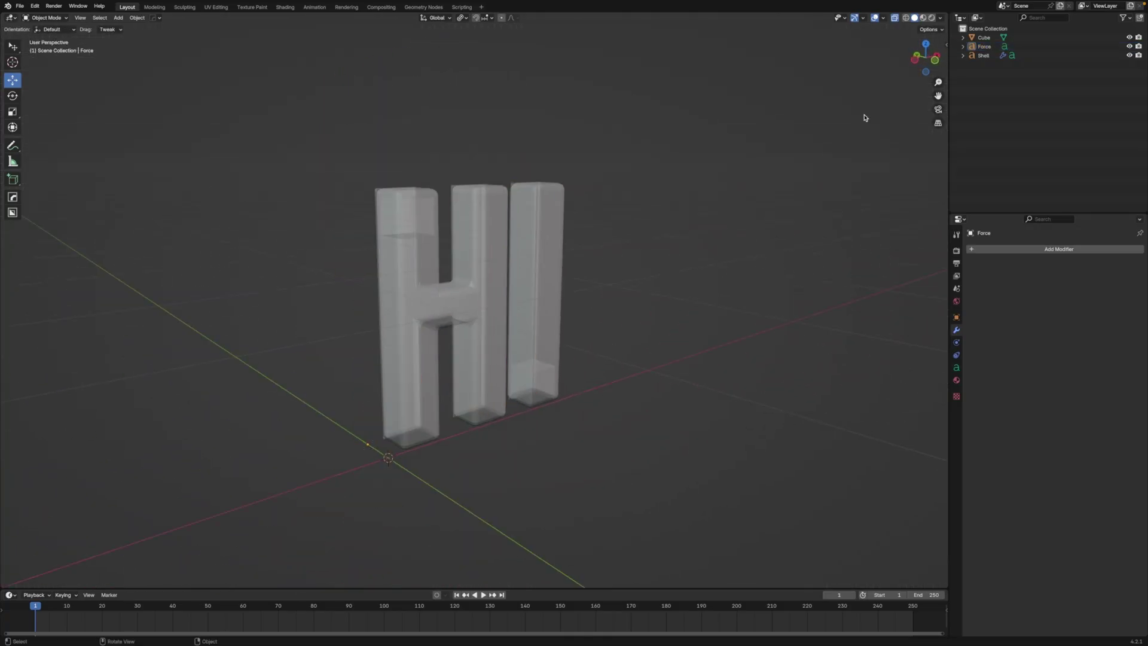
Add a new cube in front view, then move and shrink it near the letters
click(931, 62)
key(shift+a)
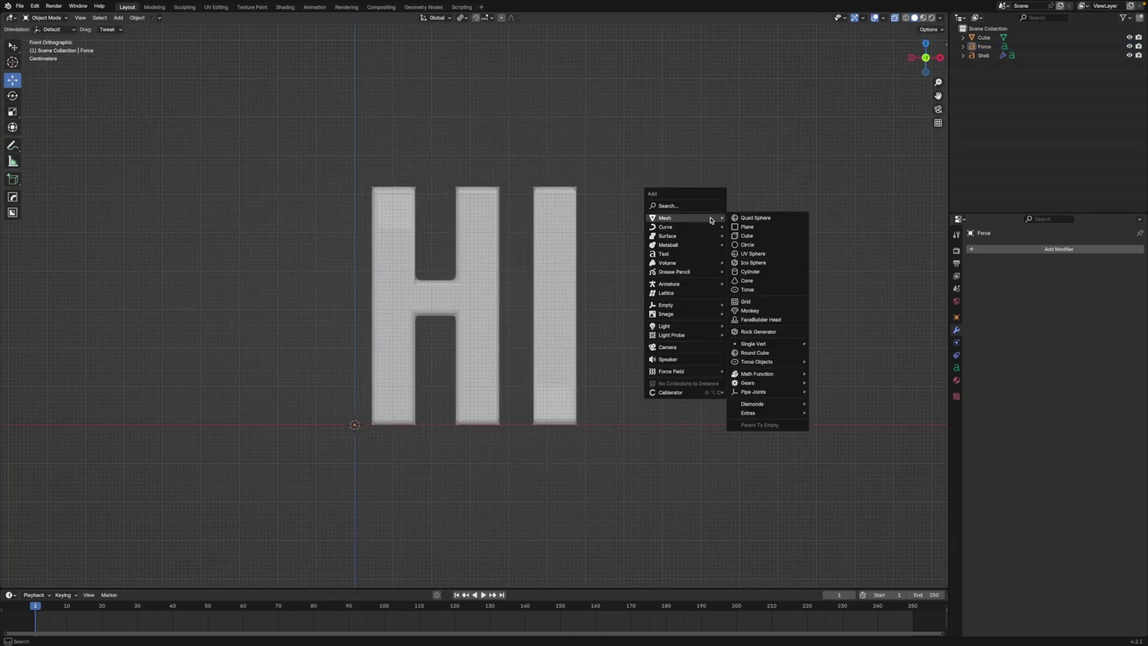
click(747, 235)
scroll(636, 271, down, 4)
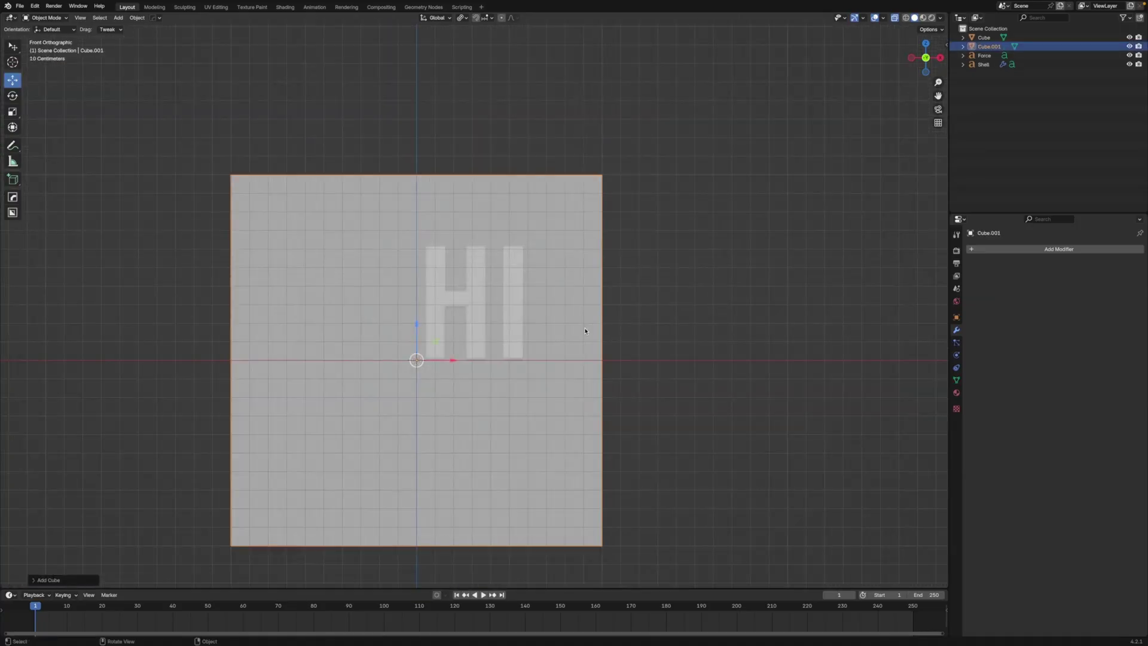
key(g)
click(722, 255)
key(s)
click(551, 290)
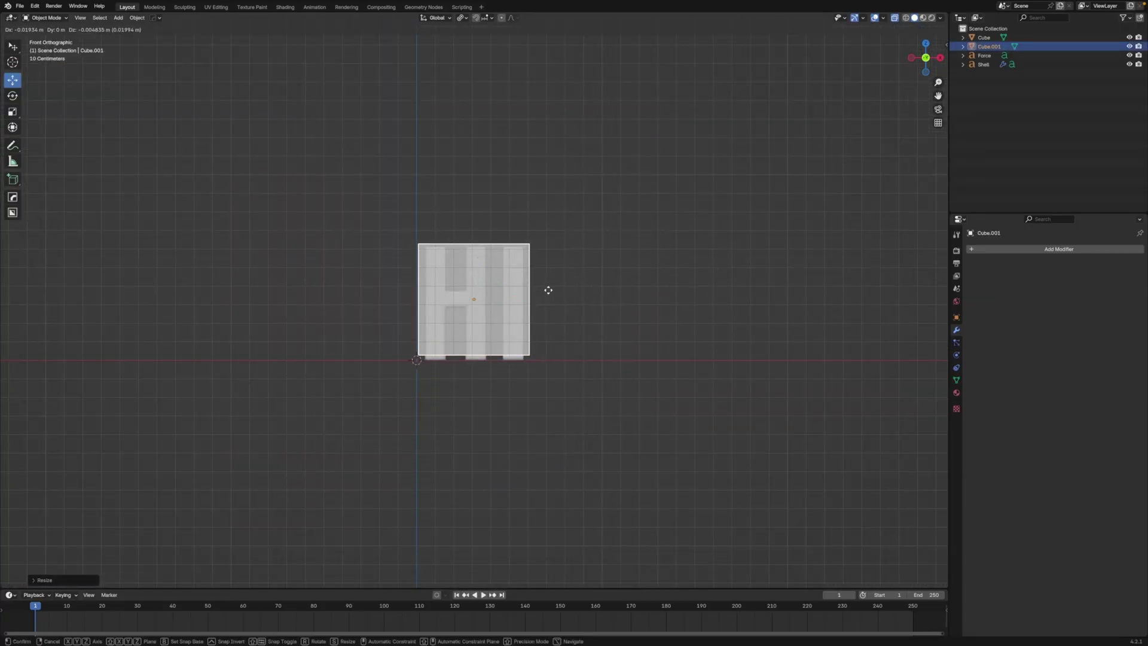
scroll(548, 288, up, 3)
In X-ray edit mode, lower the box's bottom edge to the letters' base
key(Tab)
key(alt+a)
click(12, 47)
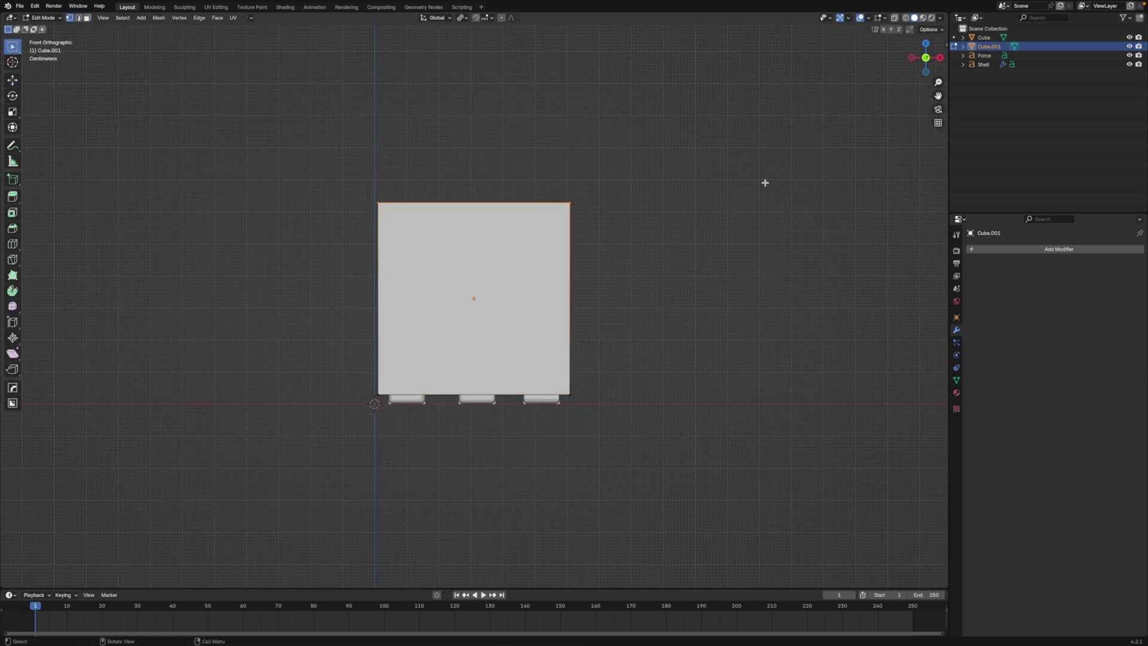
key(alt+z)
scroll(681, 203, up, 2)
drag(712, 299, 334, 442)
key(g)
click(701, 343)
Fit the box's right and left sides along X to the letters
drag(670, 95, 561, 494)
key(g)
key(x)
click(673, 361)
drag(308, 542, 347, 132)
key(g)
key(x)
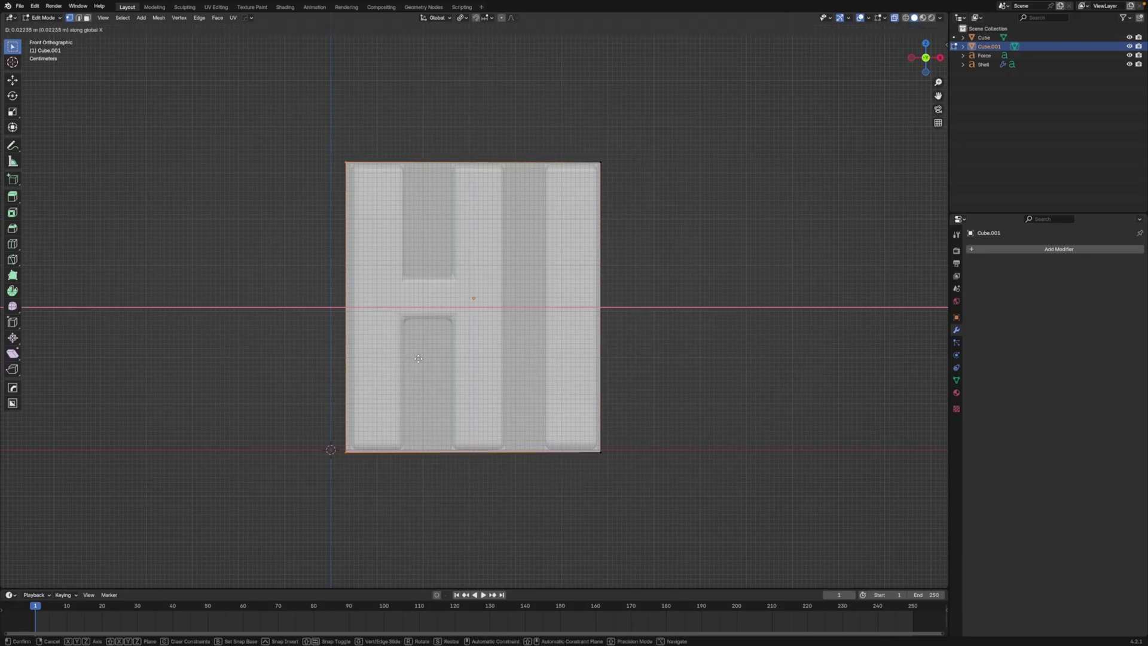
click(661, 261)
From the side, narrow the box's back and front along Y to the letters' depth
key(ctrl+KP_3)
drag(724, 134, 601, 534)
key(g)
key(y)
click(559, 359)
drag(397, 144, 335, 473)
key(g)
key(y)
click(449, 389)
mouse_move(448, 388)
middle_down()
mouse_move(553, 396)
mouse_move(477, 392)
middle_up()
key(ctrl+Tab)
click(510, 357)
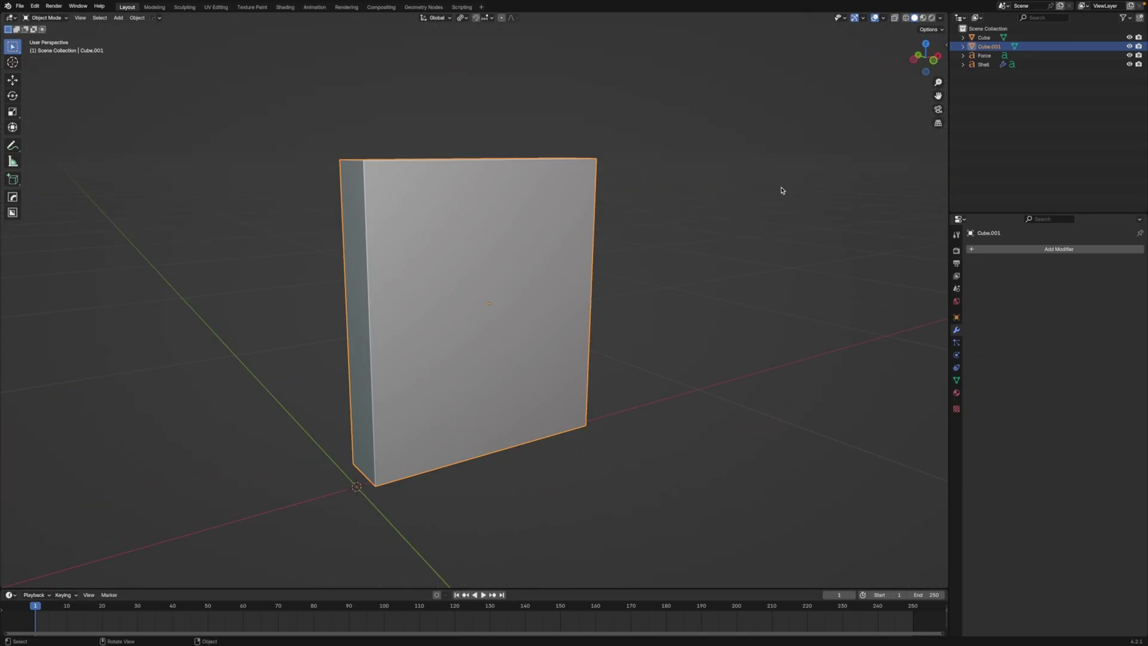
Rename the two-block Cube object to Inflow
double_click(990, 37)
text(Inflow)
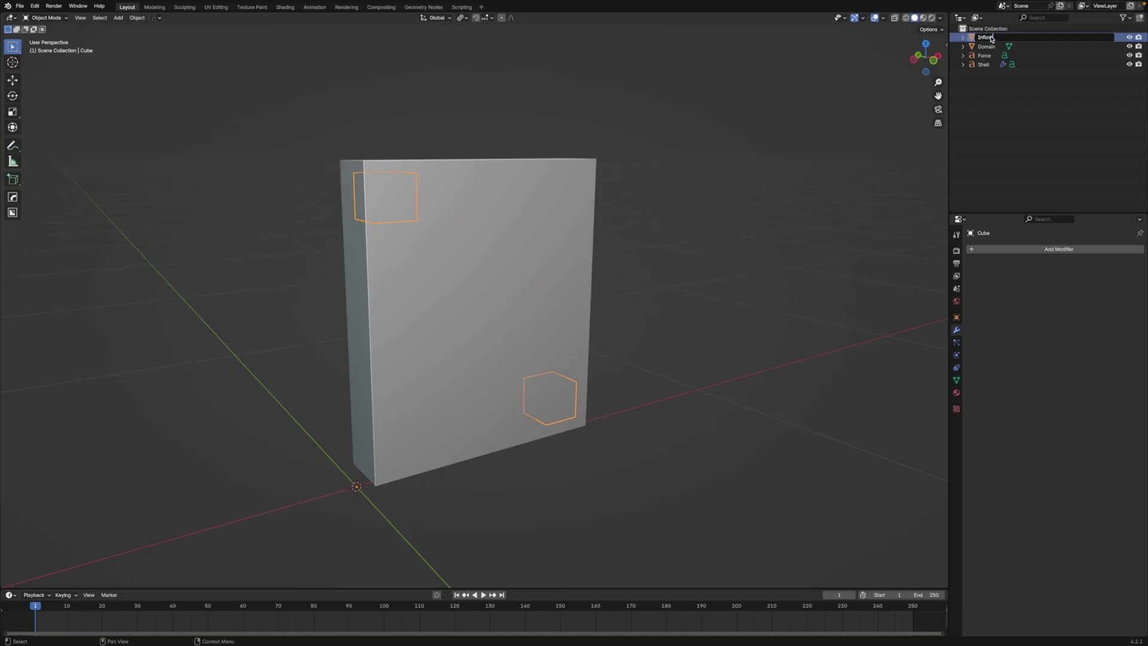
key(Return)
click(1040, 96)
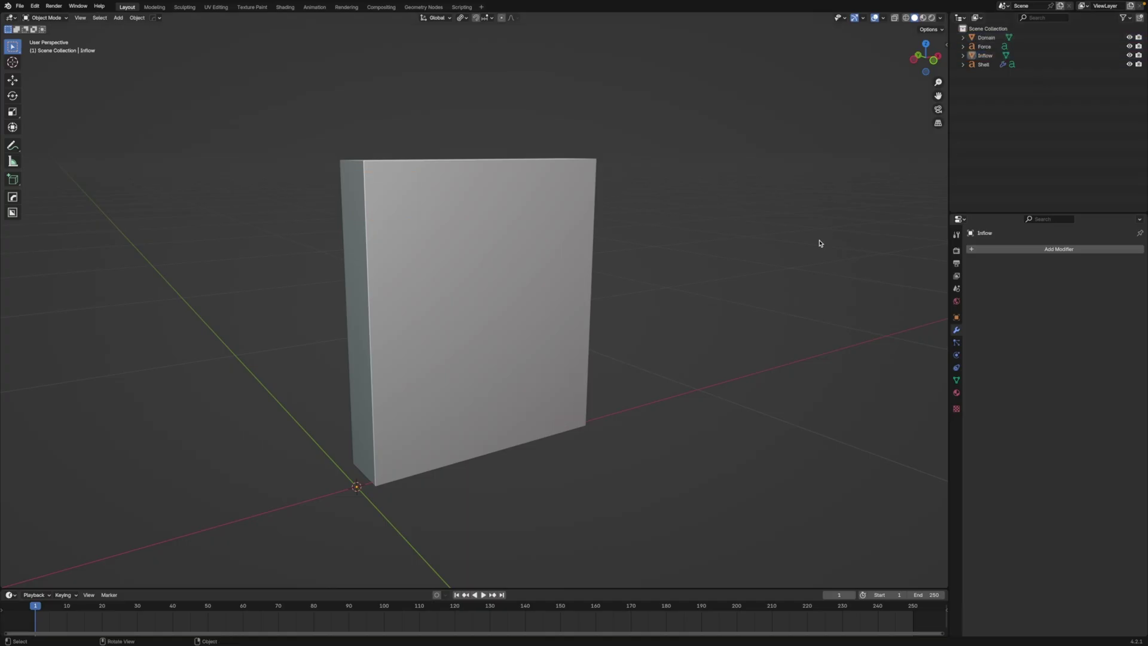
click(906, 19)
click(915, 19)
middle_drag(792, 281, 814, 265)
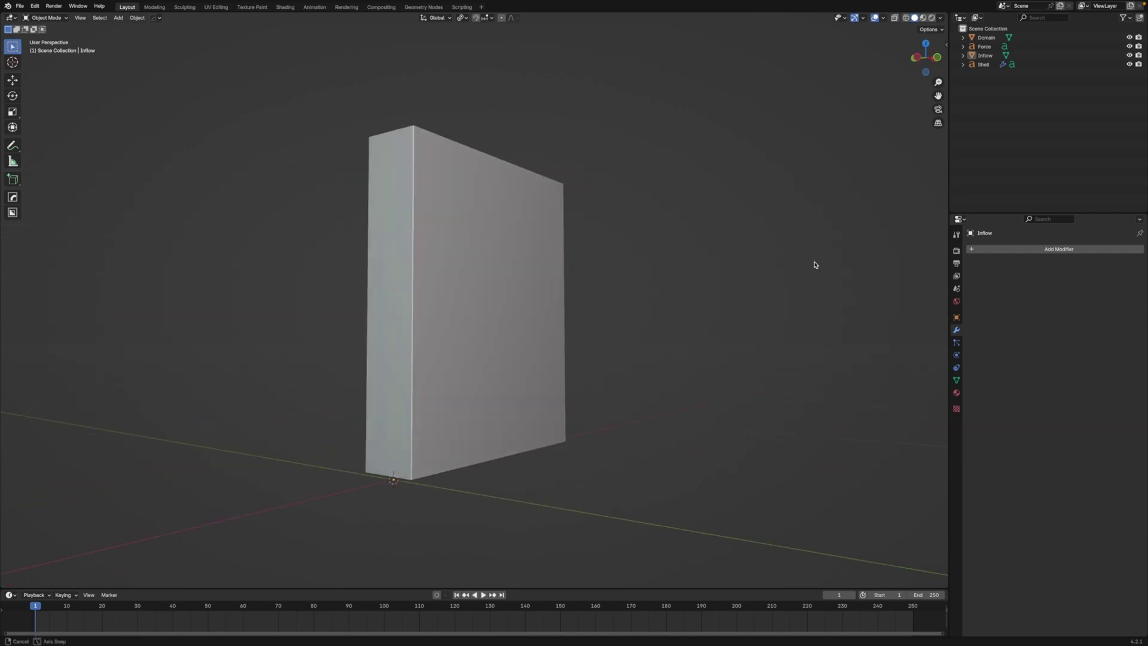
Add FLIP Fluid physics to the Domain box with type Domain
click(986, 37)
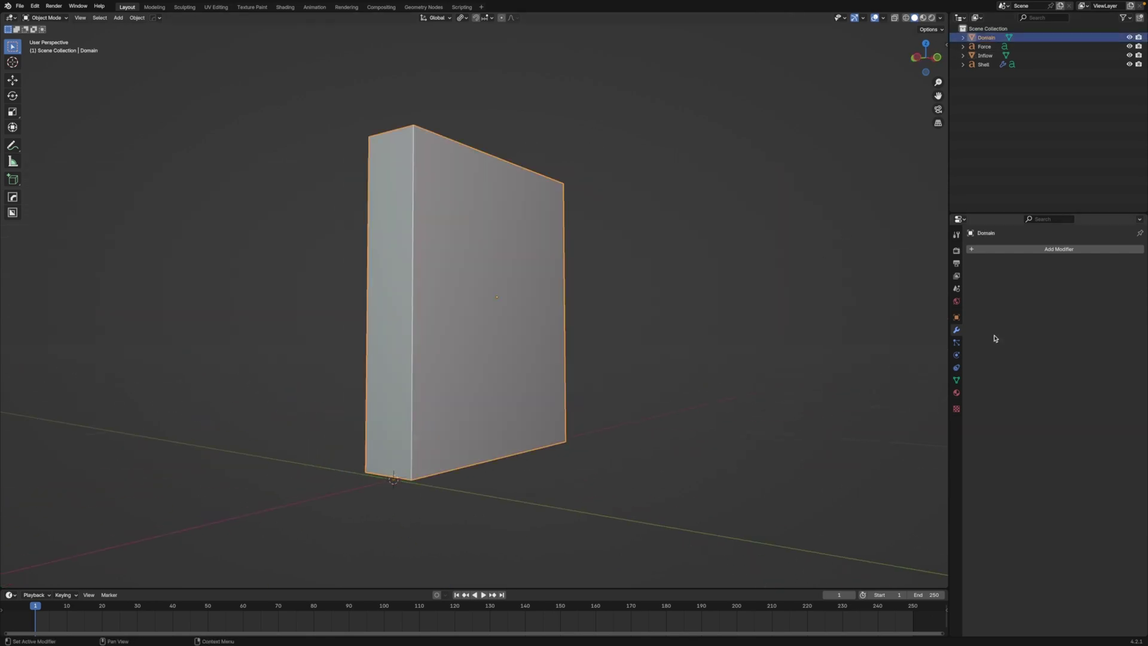
click(957, 356)
click(1089, 291)
click(1040, 319)
click(1036, 338)
middle_drag(738, 271, 721, 292)
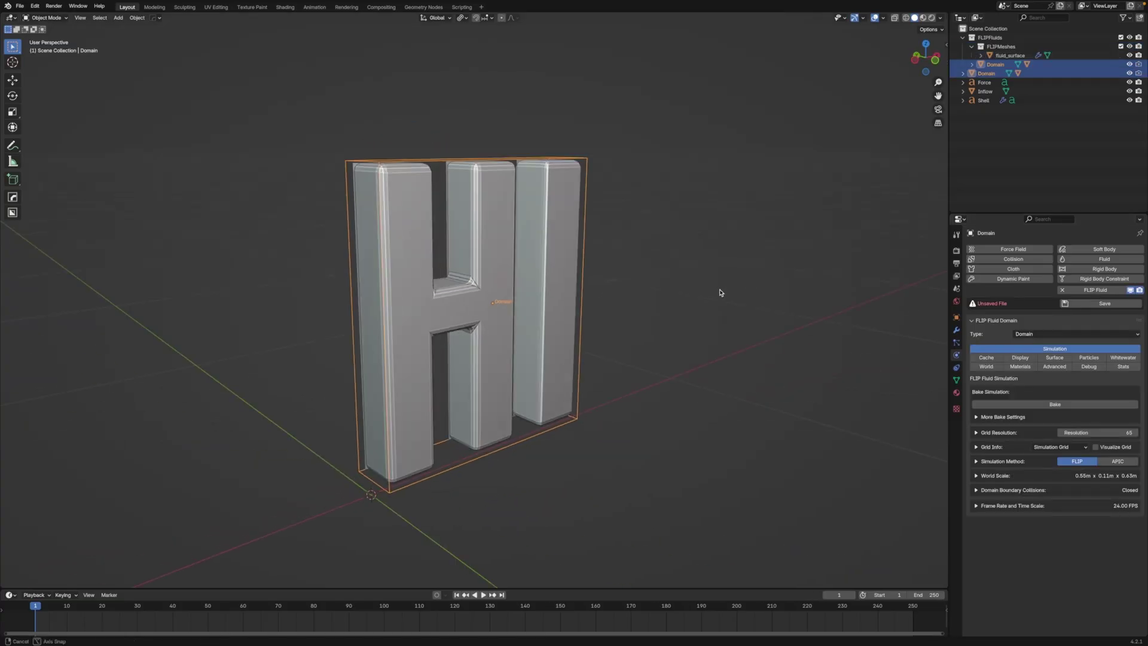
Add FLIP Fluid physics to the Shell text and dismiss the unsupported-text warning
click(481, 240)
click(1082, 270)
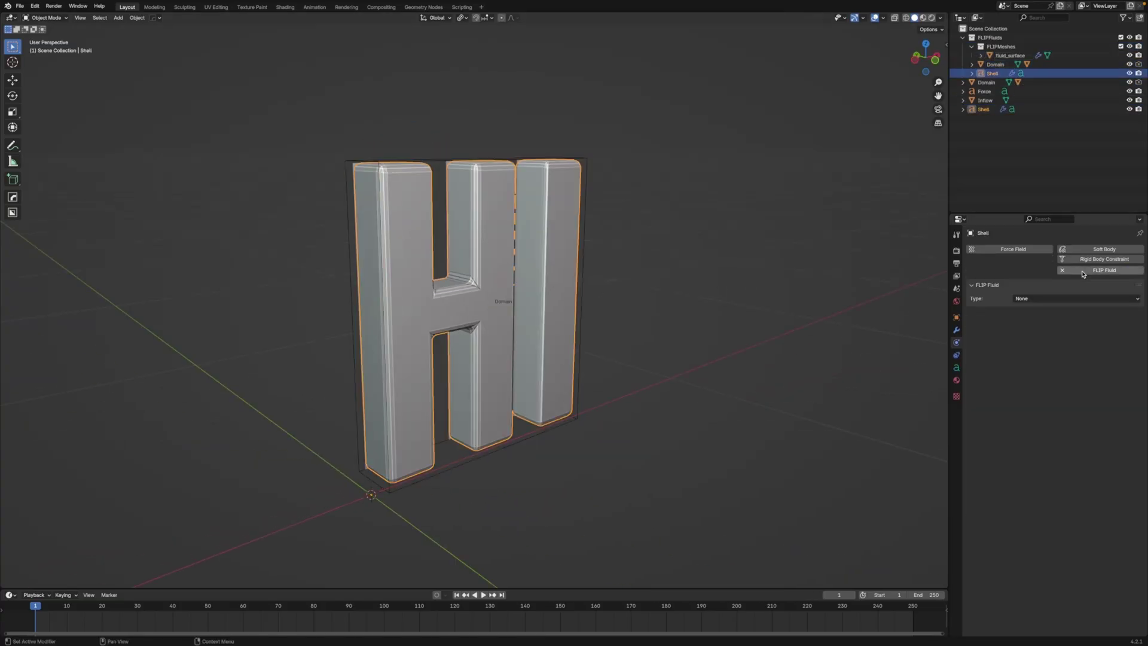
click(1063, 299)
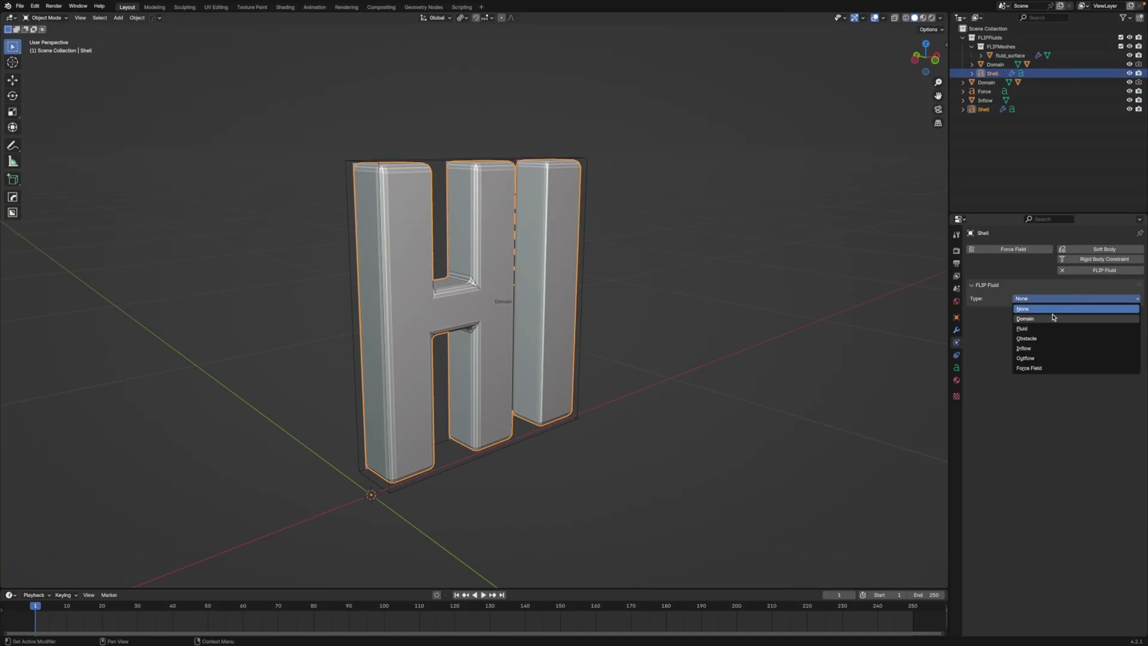
click(1047, 338)
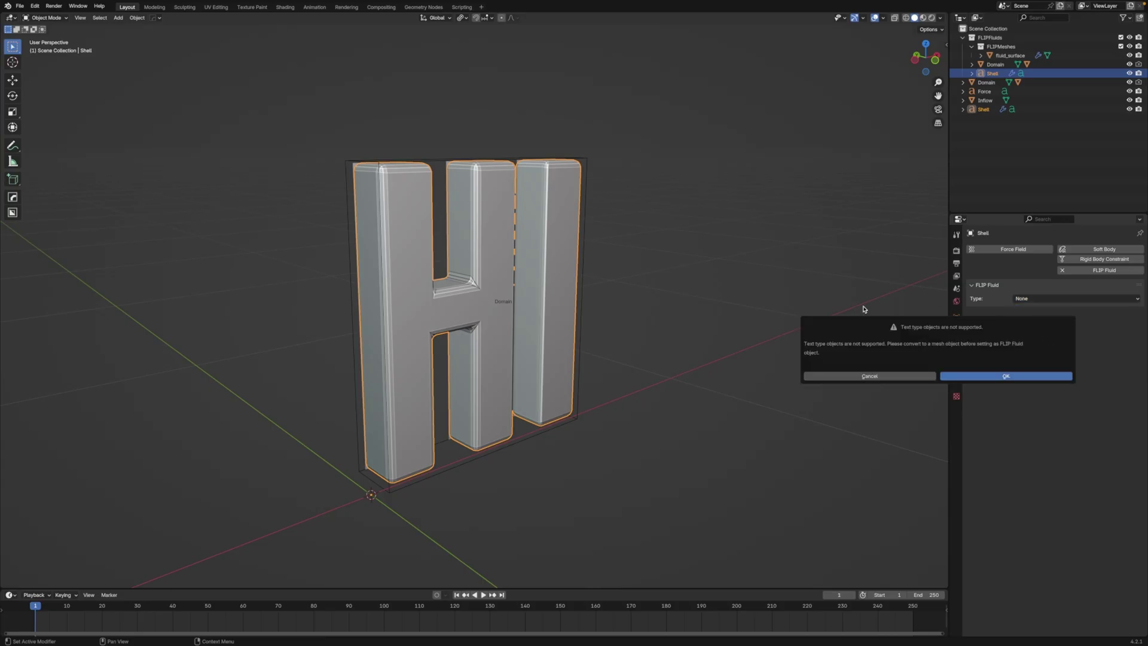
click(976, 379)
Convert Shell to a mesh, make it an inverse FLIP obstacle, and hide it
right_click(575, 282)
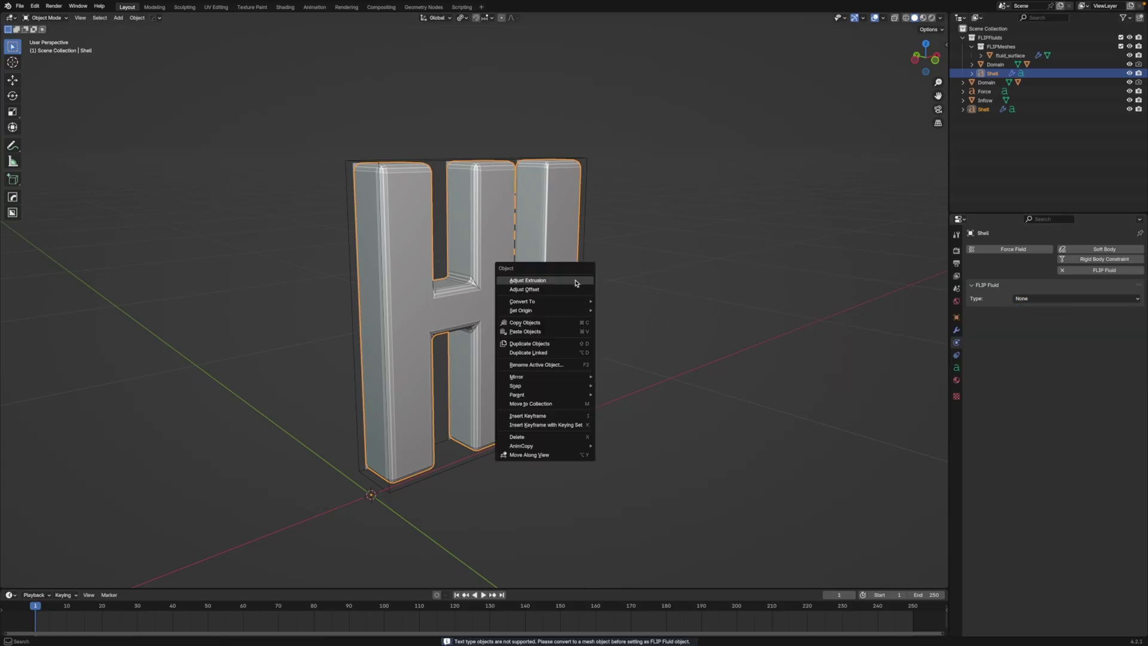
mouse_move(522, 301)
click(616, 303)
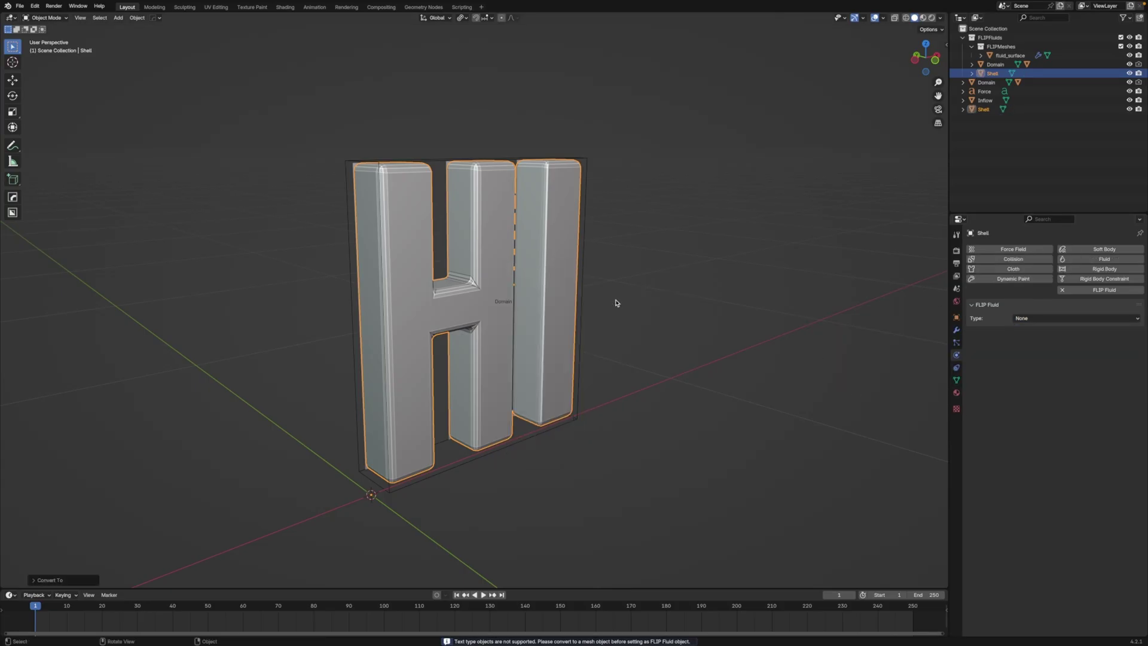
click(1100, 318)
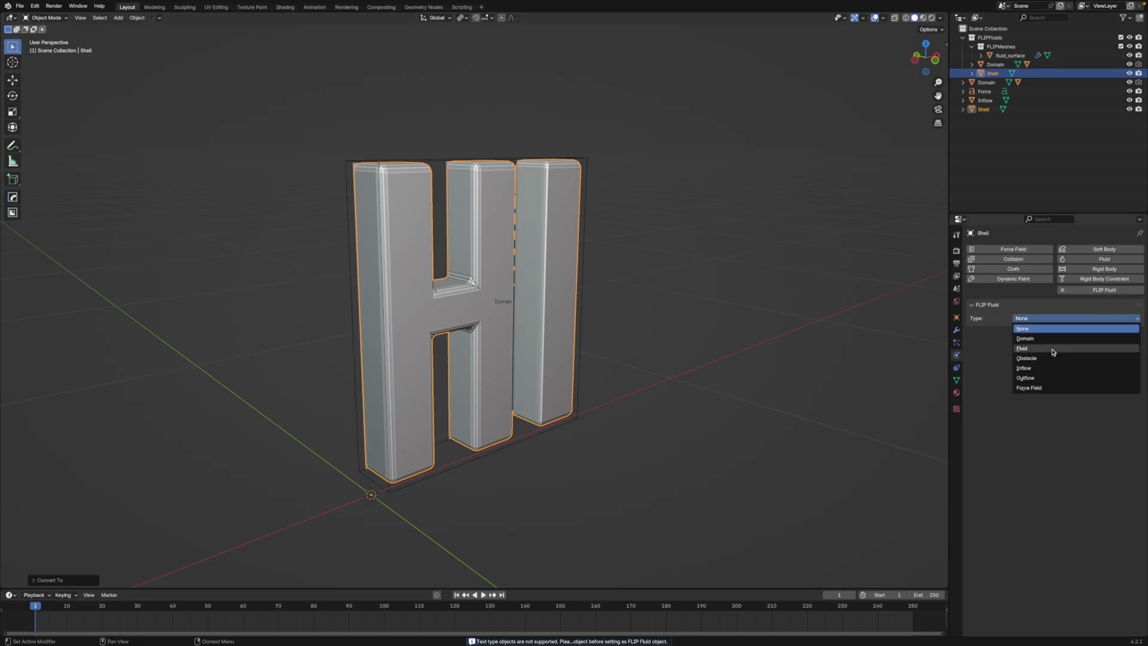
click(1050, 358)
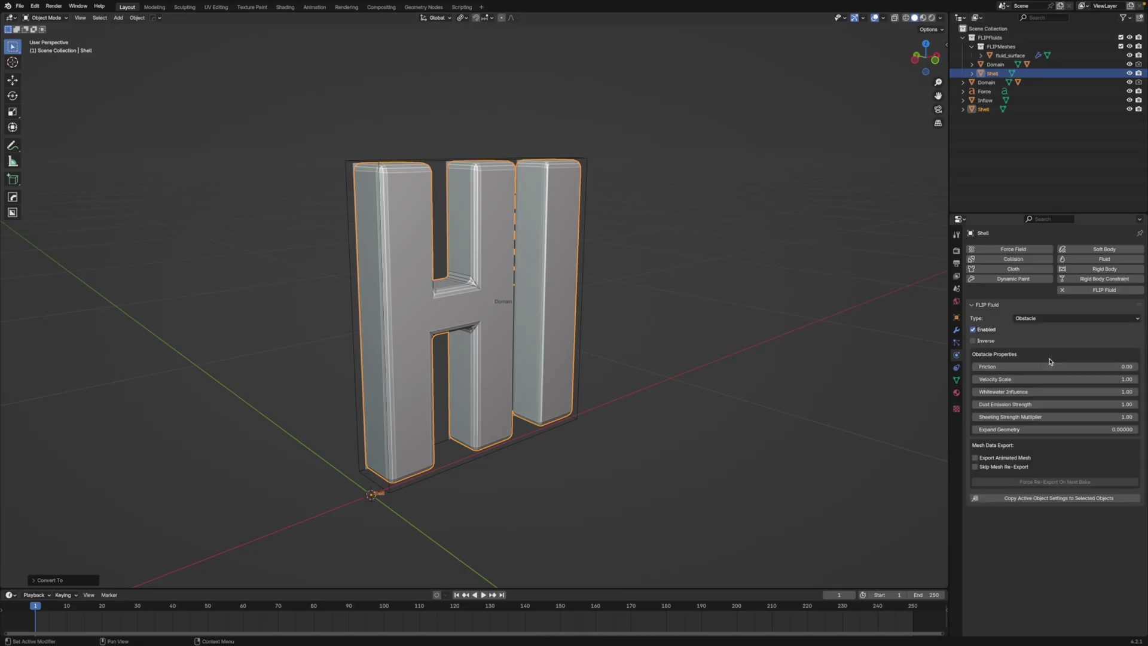
click(972, 341)
click(1129, 73)
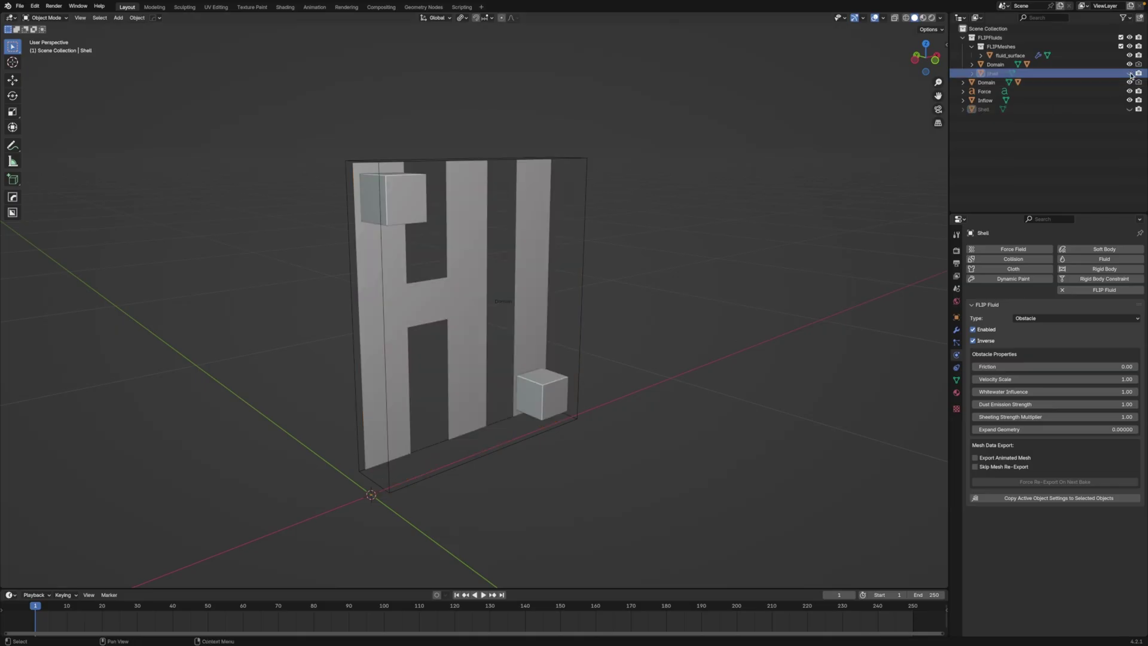
Make the Inflow cubes a FLIP Fluid inflow
click(416, 209)
click(1076, 290)
click(1043, 319)
click(1029, 369)
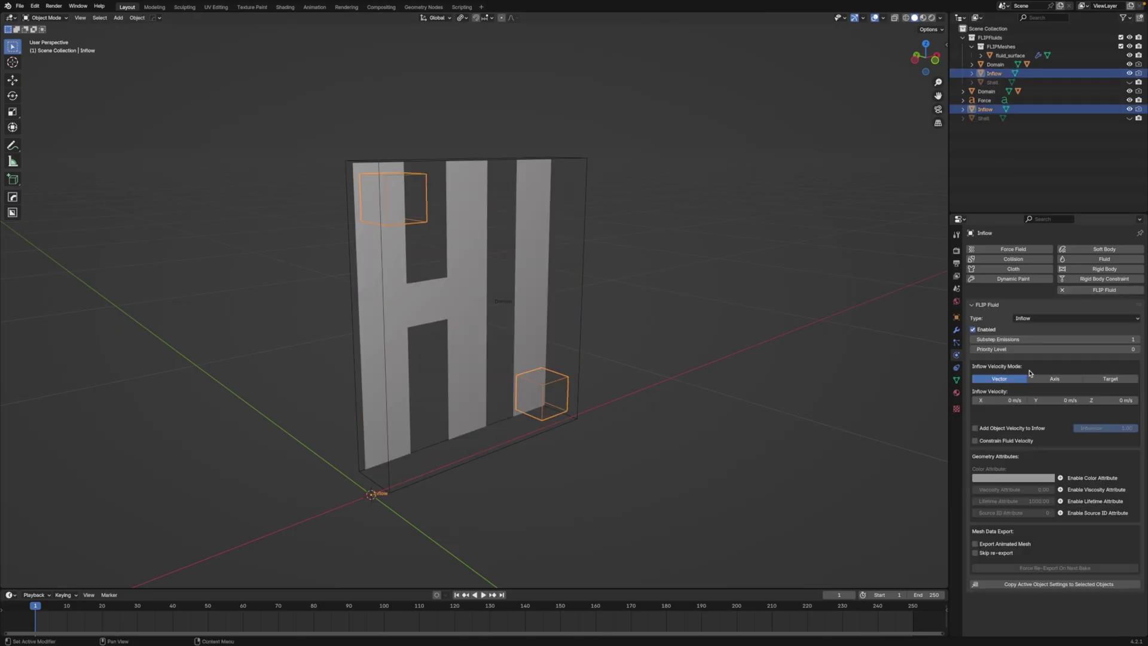
Add FLIP Fluid physics to the Force text and dismiss the unsupported-text warning
click(530, 260)
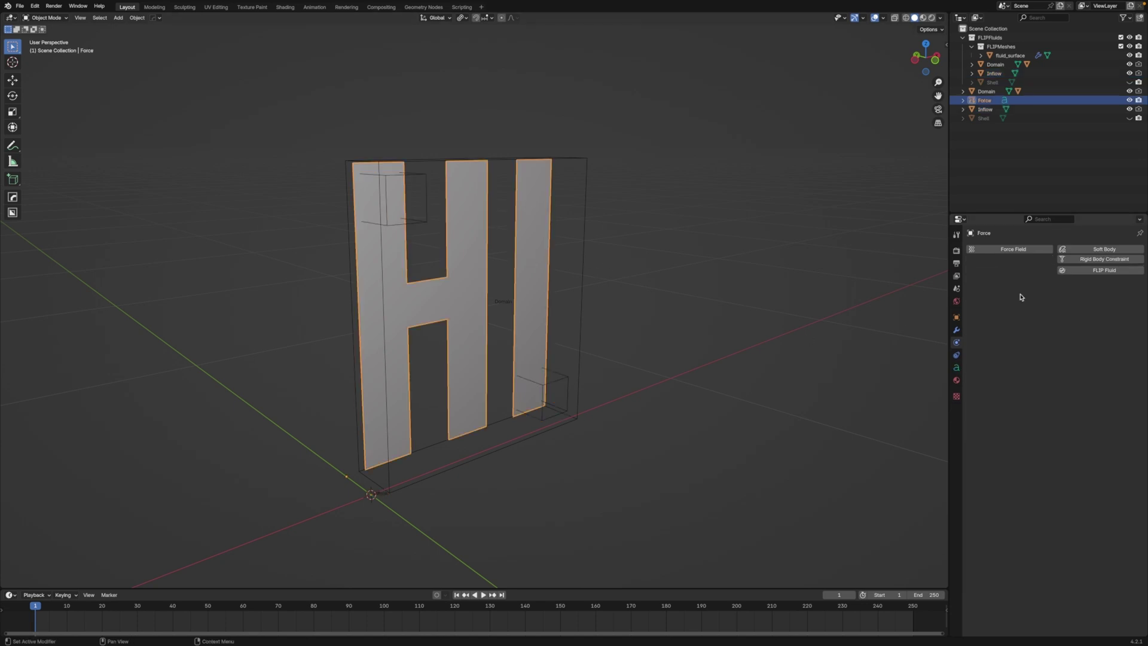
click(1082, 270)
click(1069, 298)
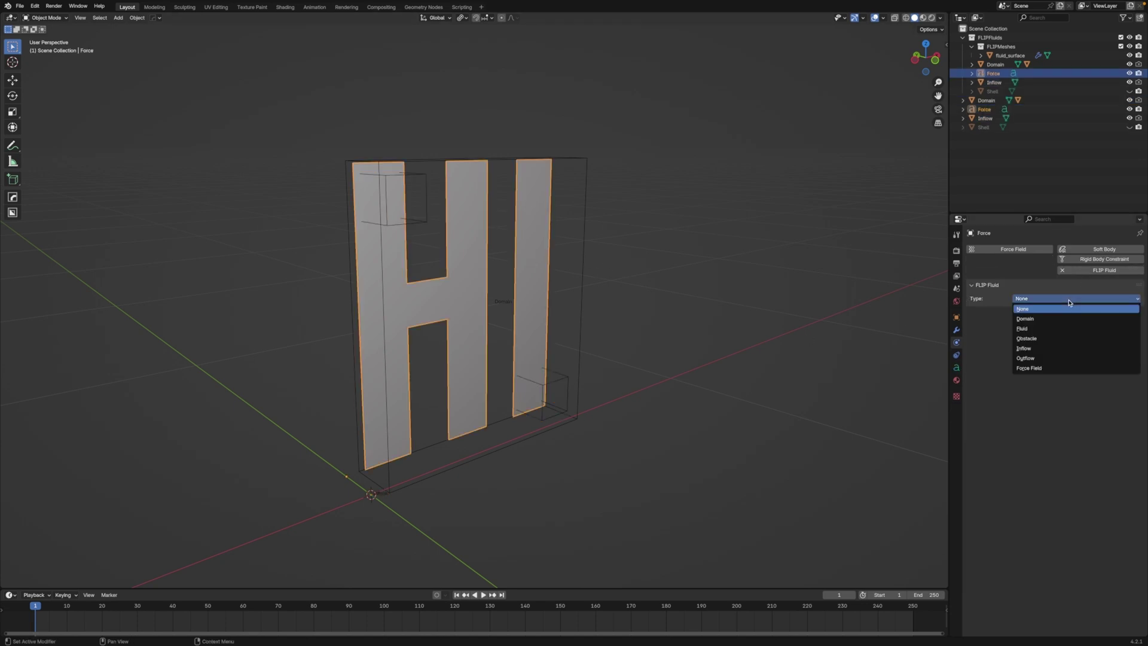
click(1051, 367)
click(986, 406)
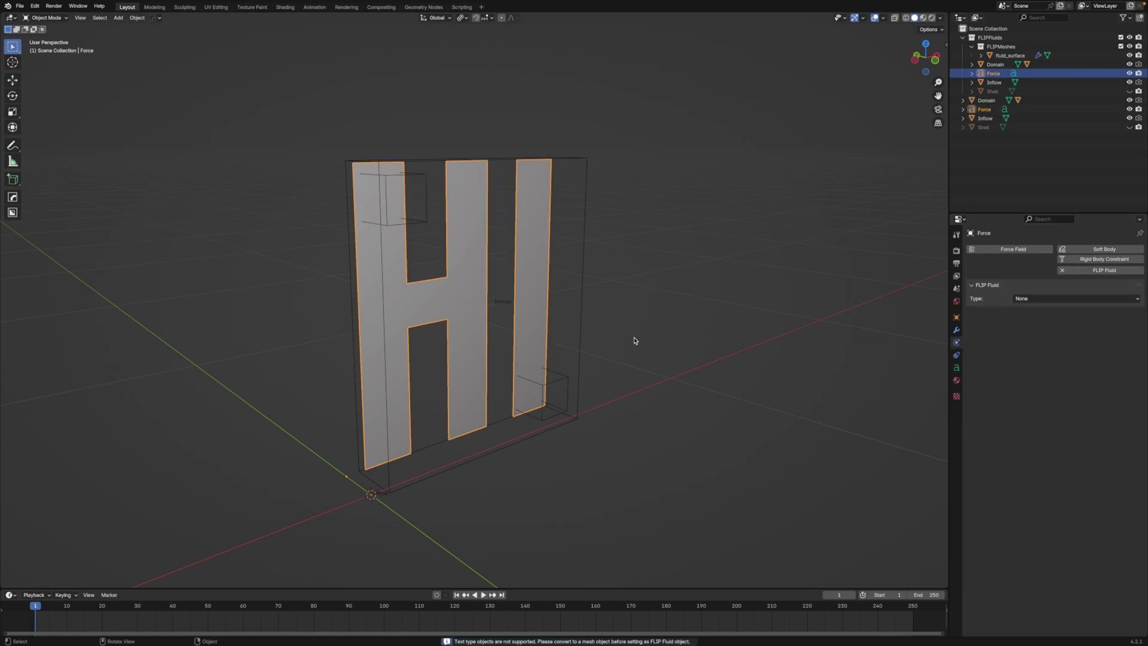
Convert Force to a mesh and set it as a Surface Force FLIP force field
right_click(549, 291)
click(586, 292)
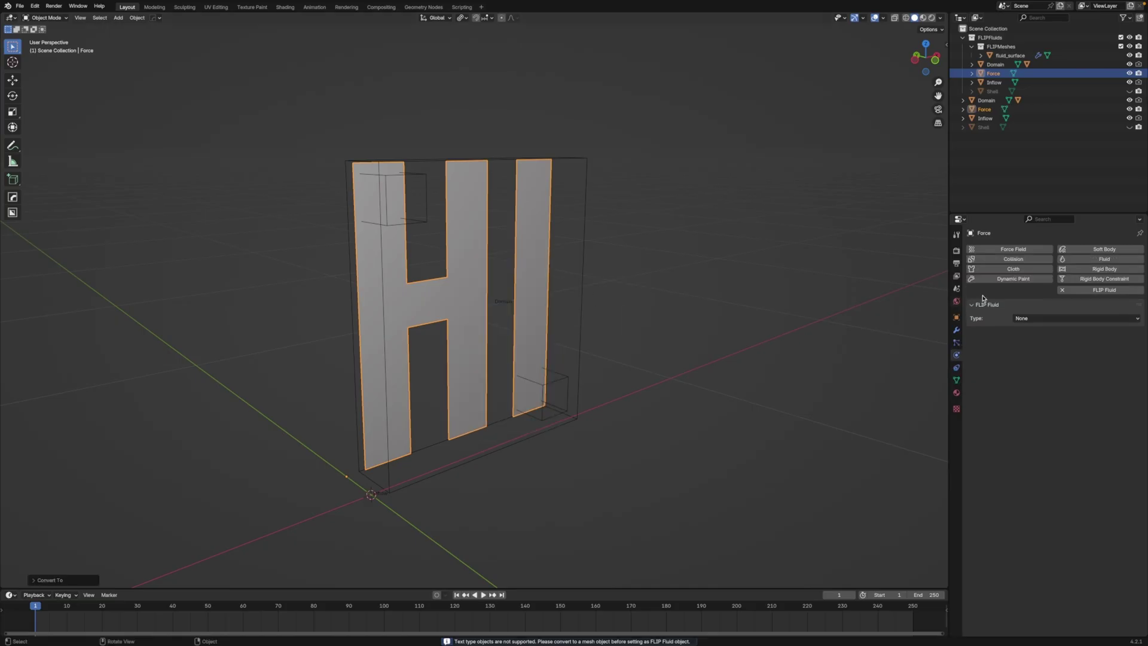
click(1102, 318)
click(1051, 388)
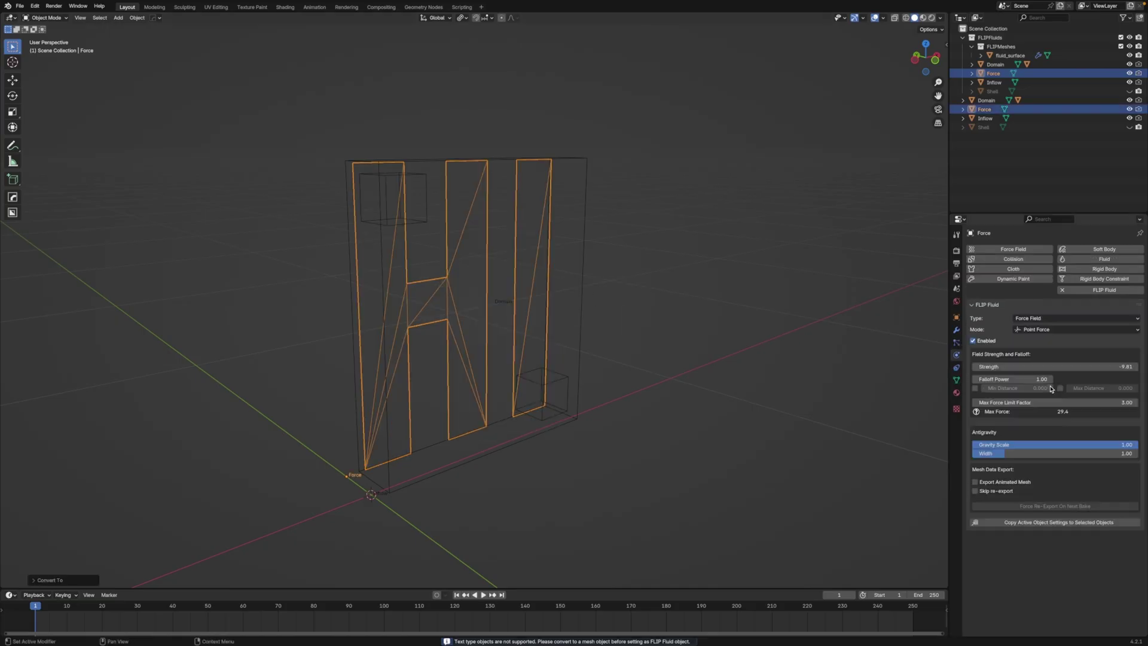
click(1054, 331)
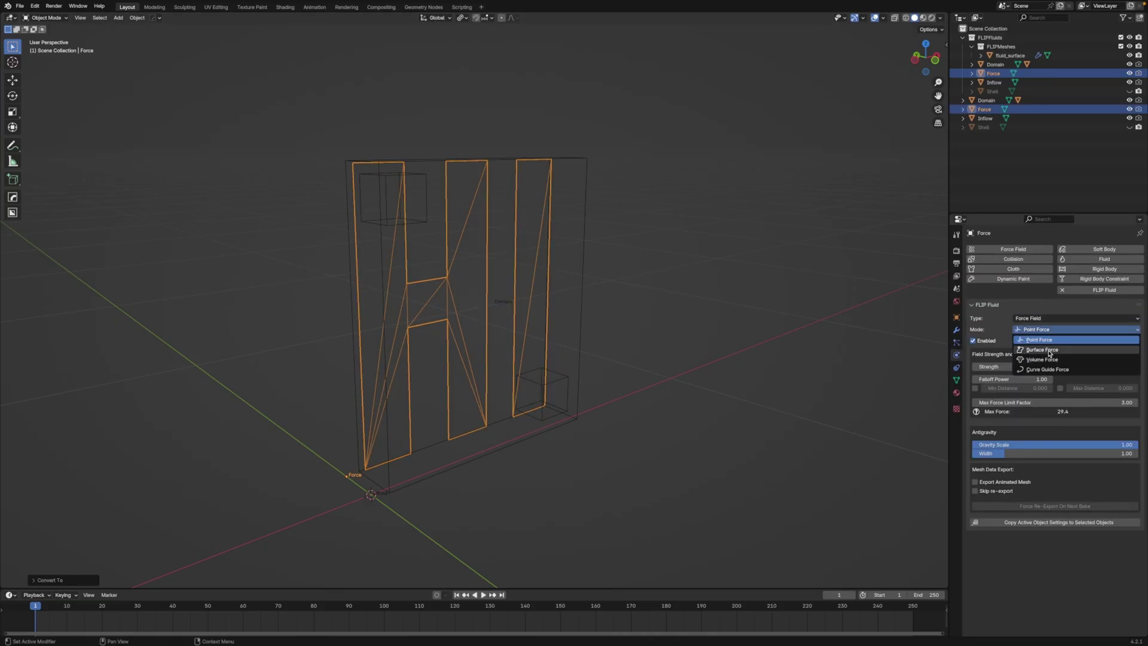
click(1049, 350)
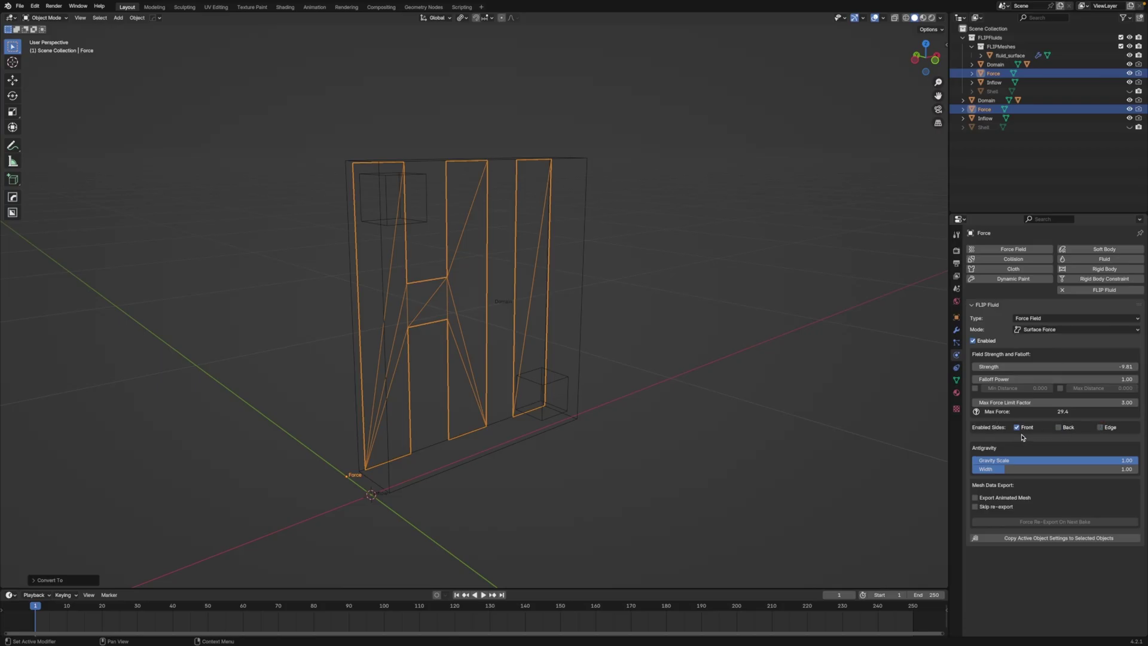
In the sidebar's FLIP Fluids tab, enable Auto-Load Baked Frames
click(765, 373)
key(n)
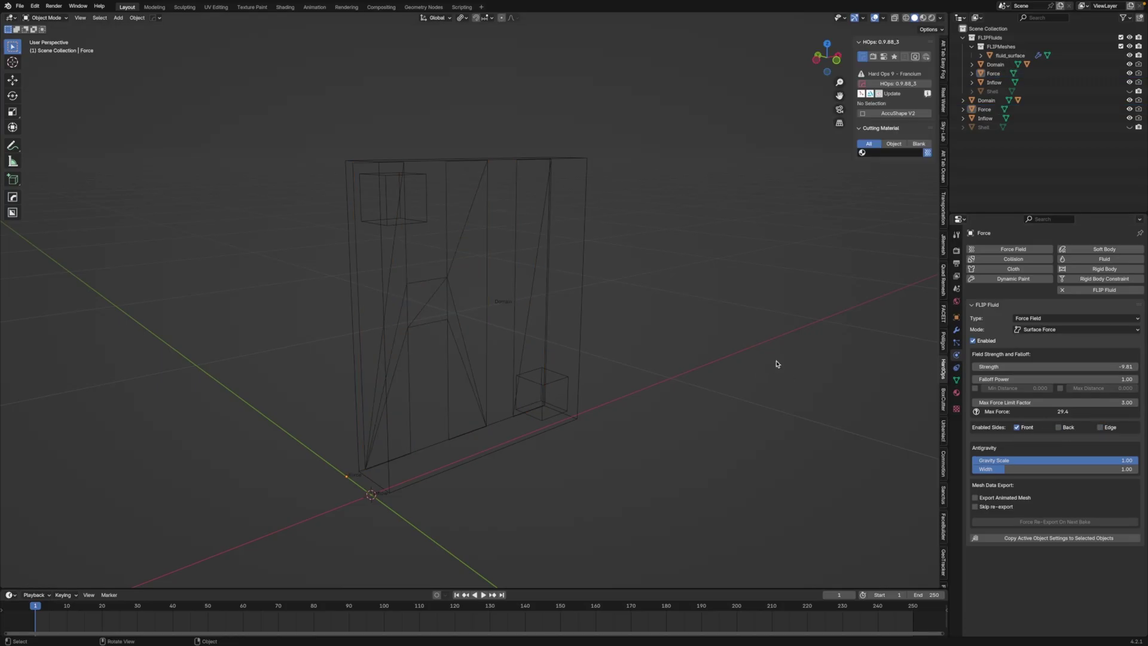
scroll(939, 471, down, 3)
scroll(939, 473, down, 3)
scroll(942, 476, down, 3)
scroll(943, 478, down, 2)
scroll(944, 478, down, 4)
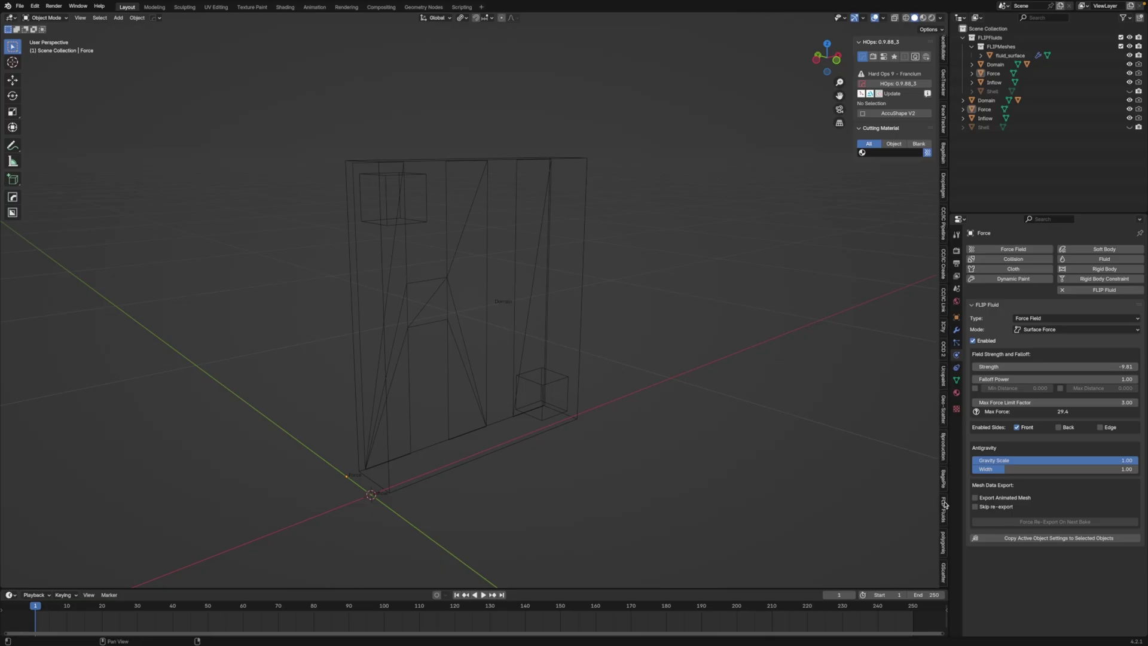
click(944, 504)
drag(855, 458, 657, 455)
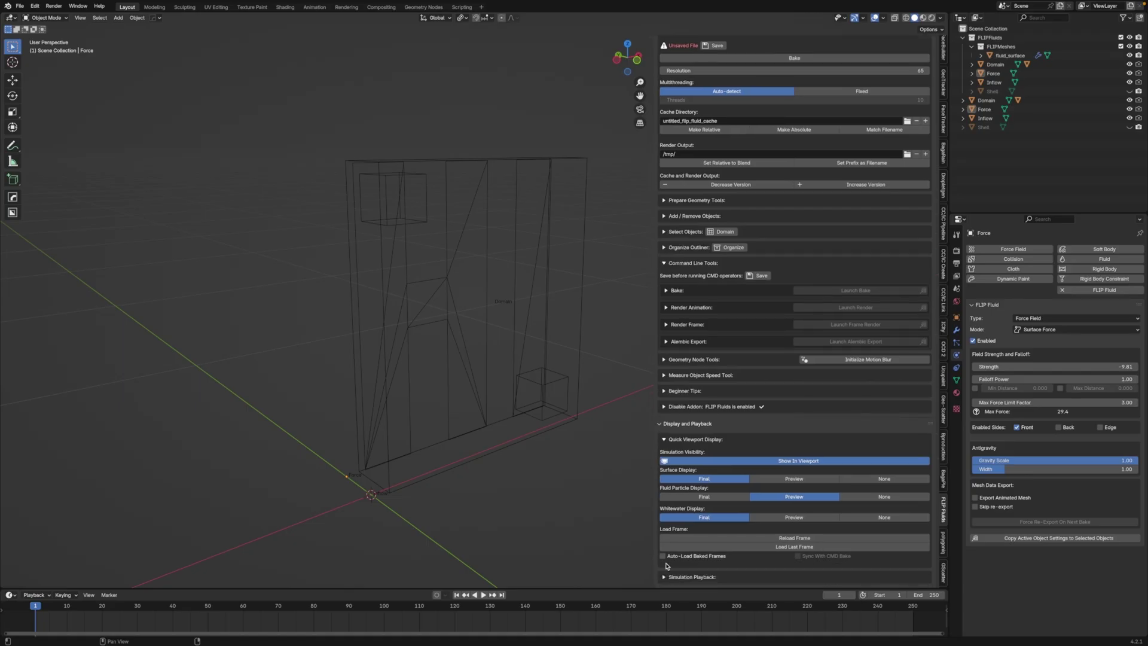
click(663, 555)
middle_drag(597, 282, 553, 294)
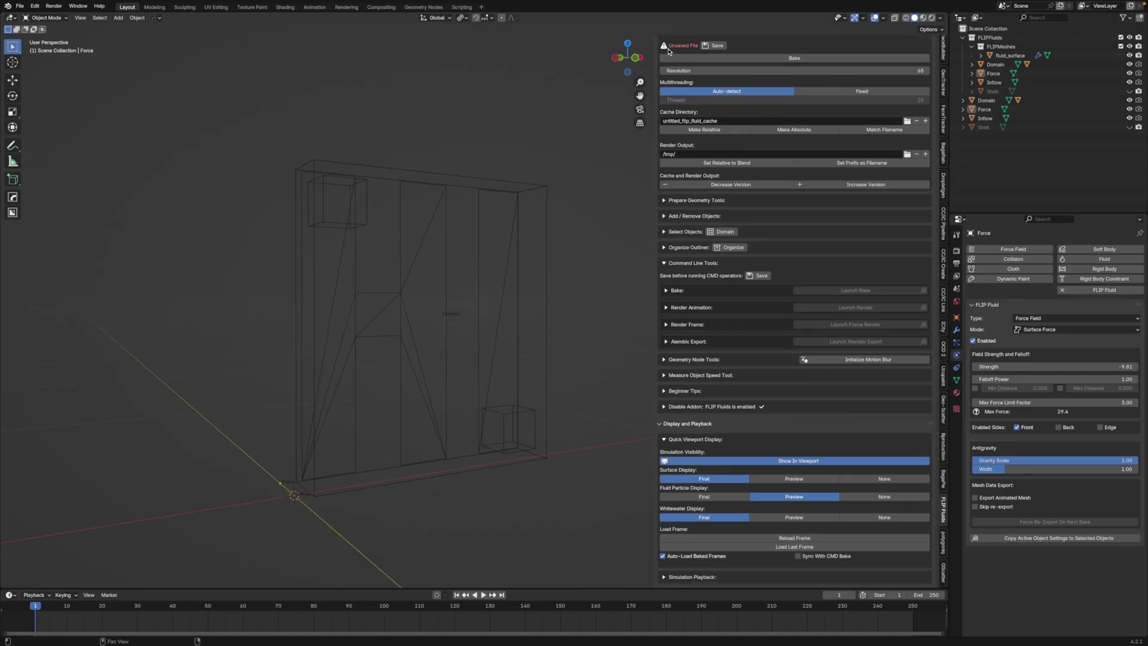
Save the scene as FlipText_001.blend and start the fluid bake
click(717, 47)
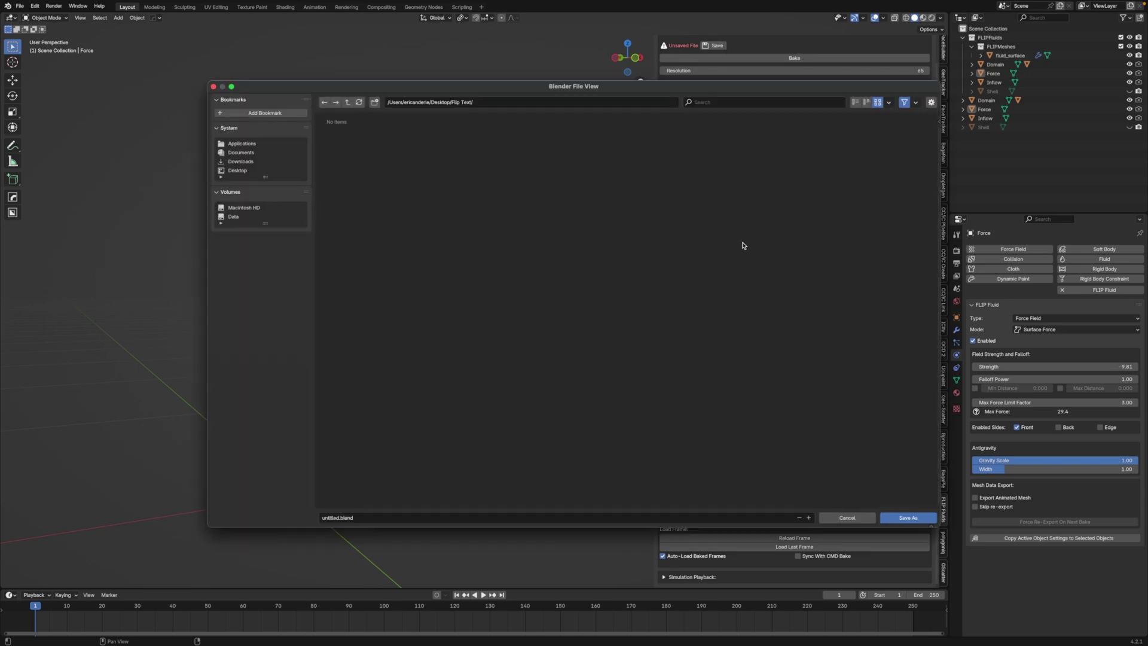
click(399, 518)
text(FlipText_001)
click(880, 517)
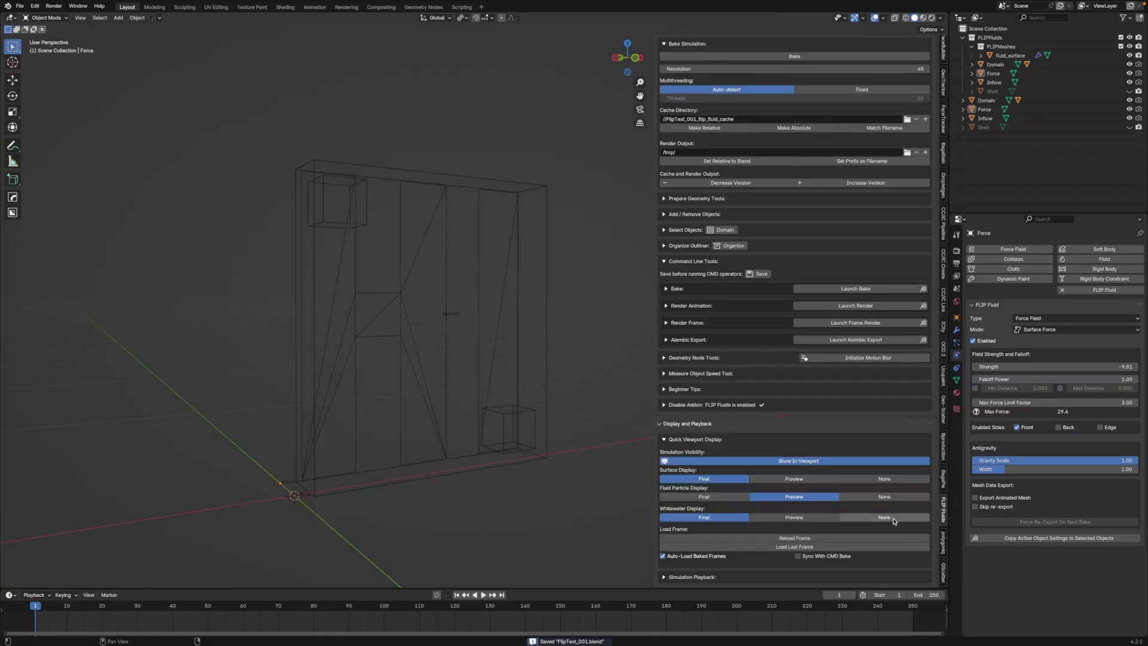
click(825, 58)
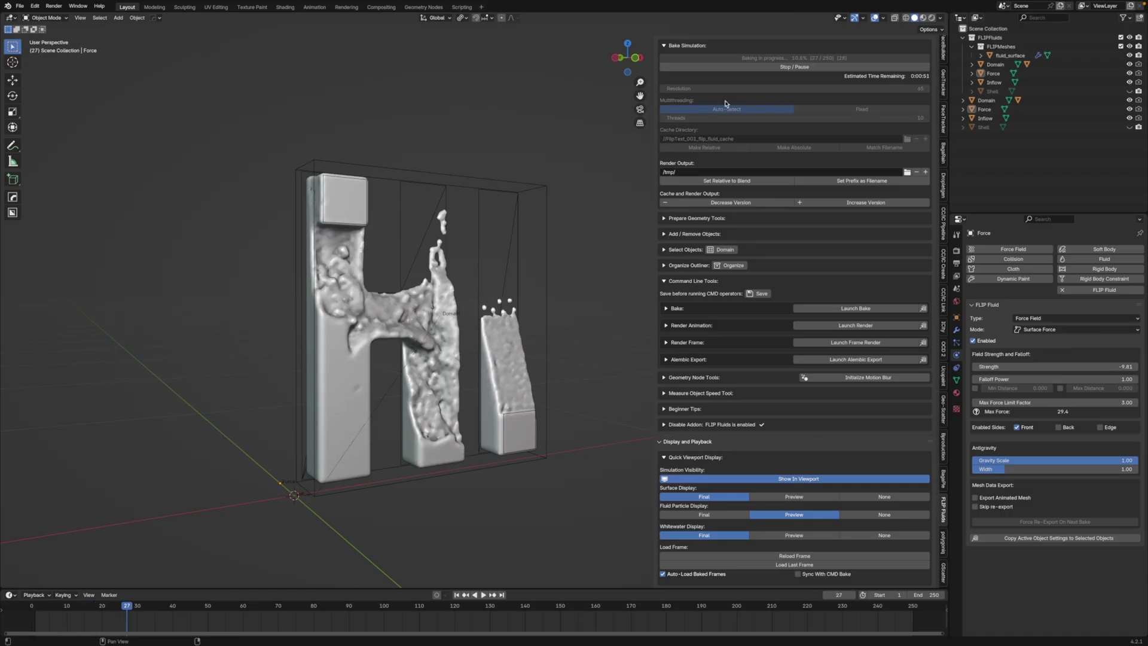
Stop the trial bake near frame 30 and reset its cache
click(745, 66)
mouse_move(568, 185)
middle_down()
mouse_move(502, 200)
mouse_move(565, 190)
middle_up()
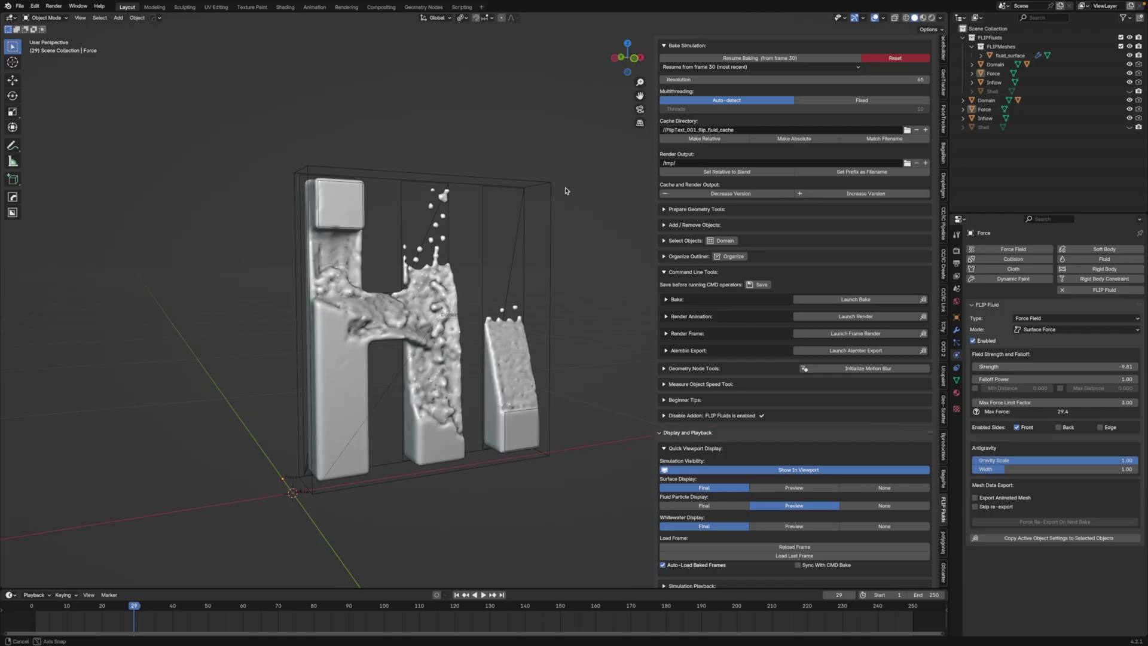
click(871, 58)
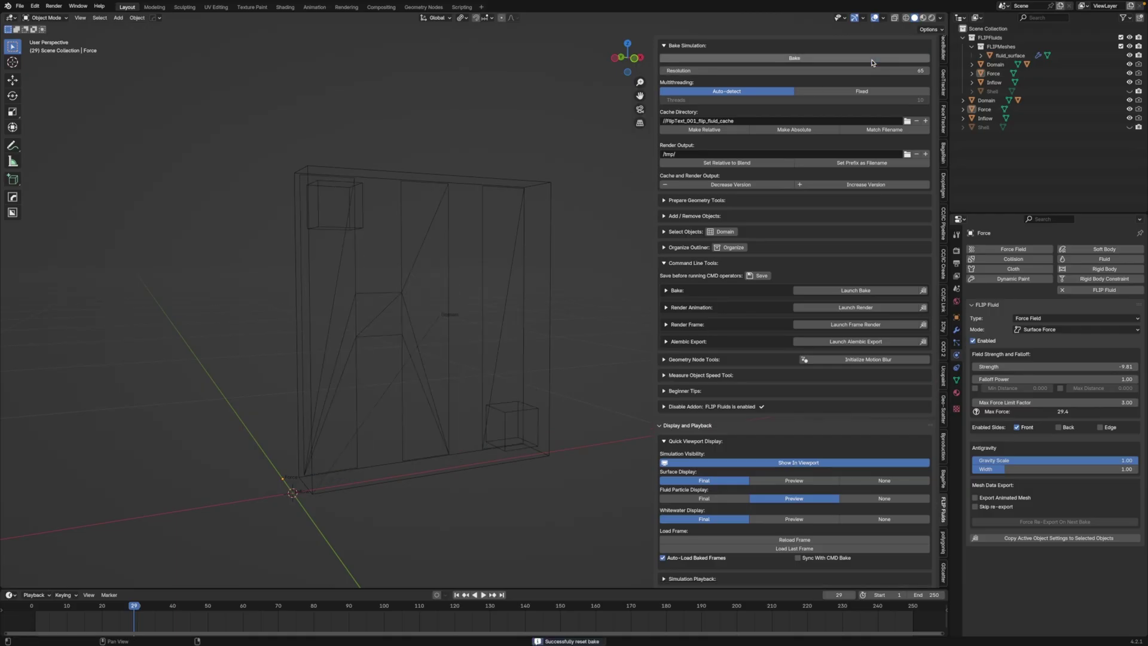
Open the Domain's World settings and expand Gravity and Force Fields
click(985, 100)
click(988, 352)
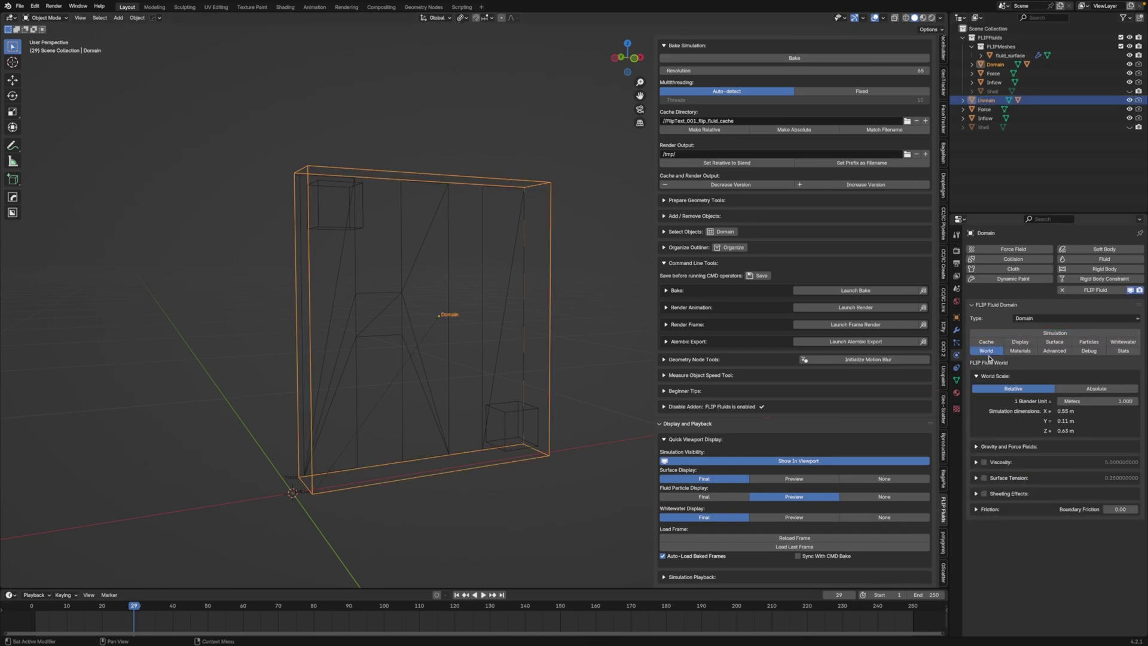
click(979, 445)
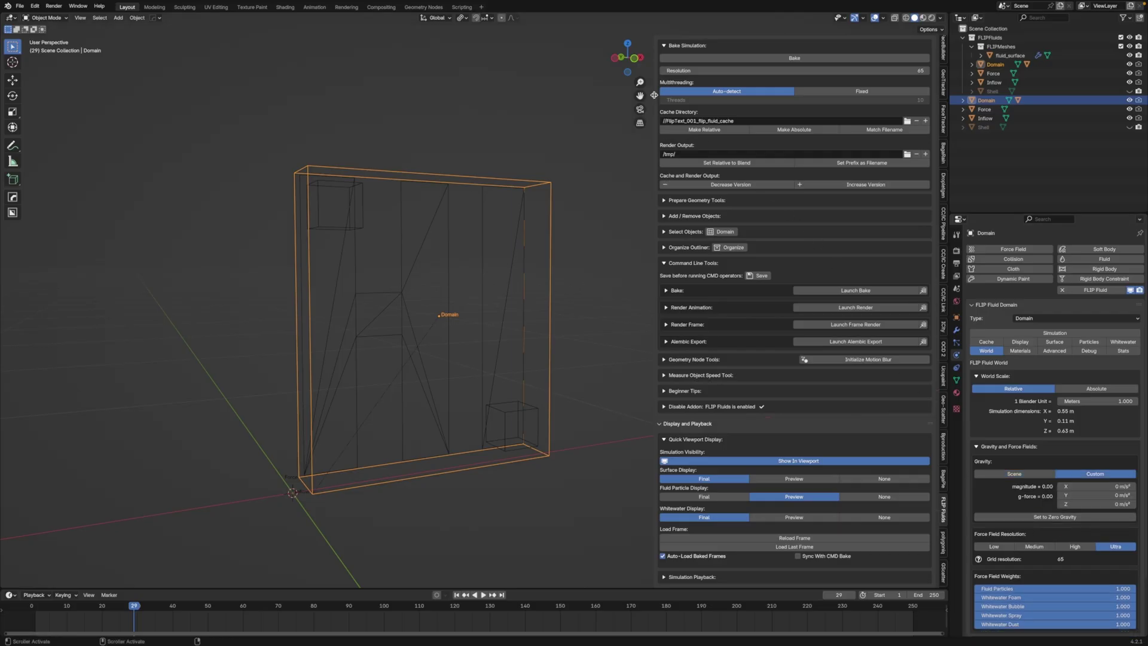
Watch the rebake from side and perspective views, then stop it around frame 35
click(615, 58)
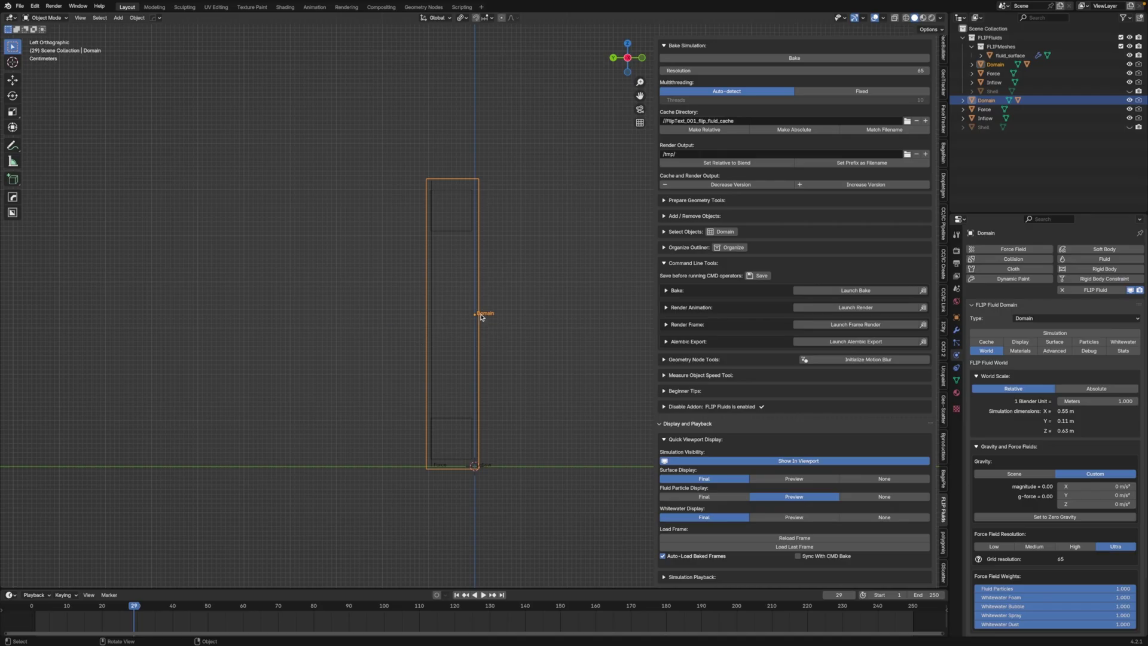
mouse_move(482, 316)
middle_down()
mouse_move(538, 320)
mouse_move(487, 323)
middle_up()
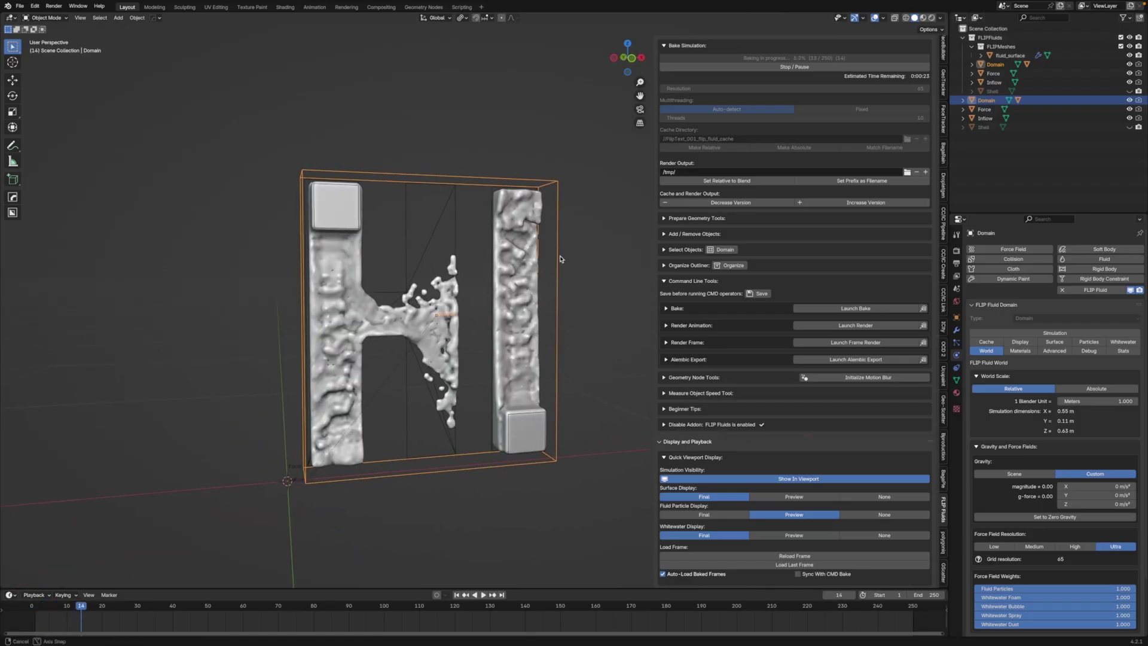
mouse_move(578, 260)
middle_down()
mouse_move(638, 254)
mouse_move(566, 255)
middle_up()
click(829, 67)
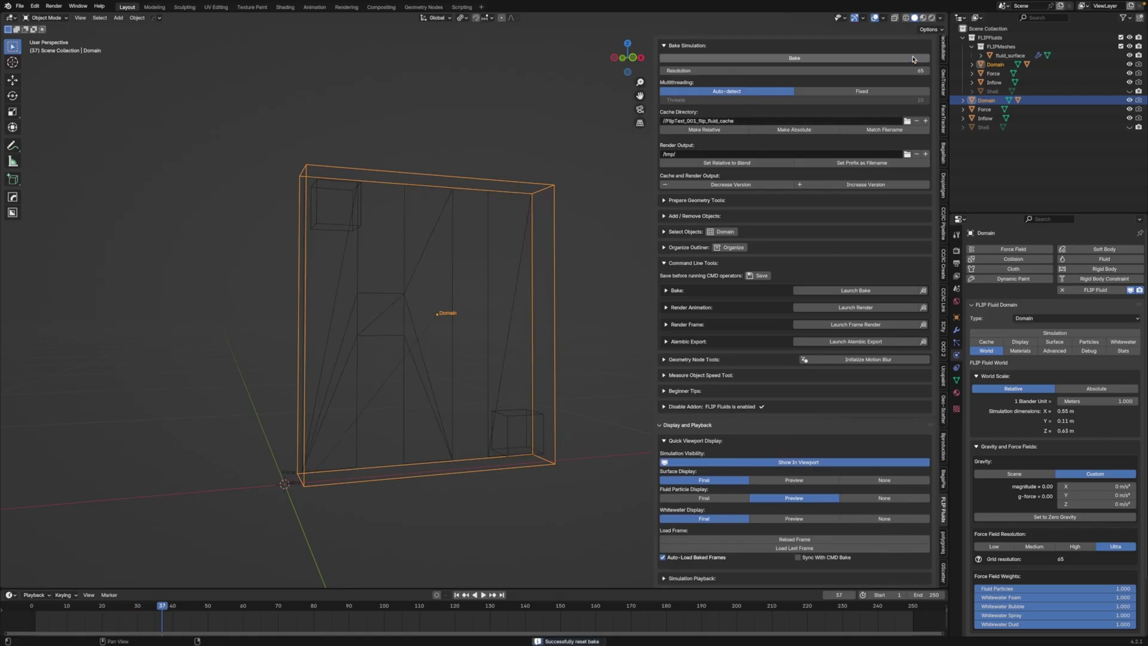
Enable whitewater simulation and fluid particle export on the Domain
click(1123, 342)
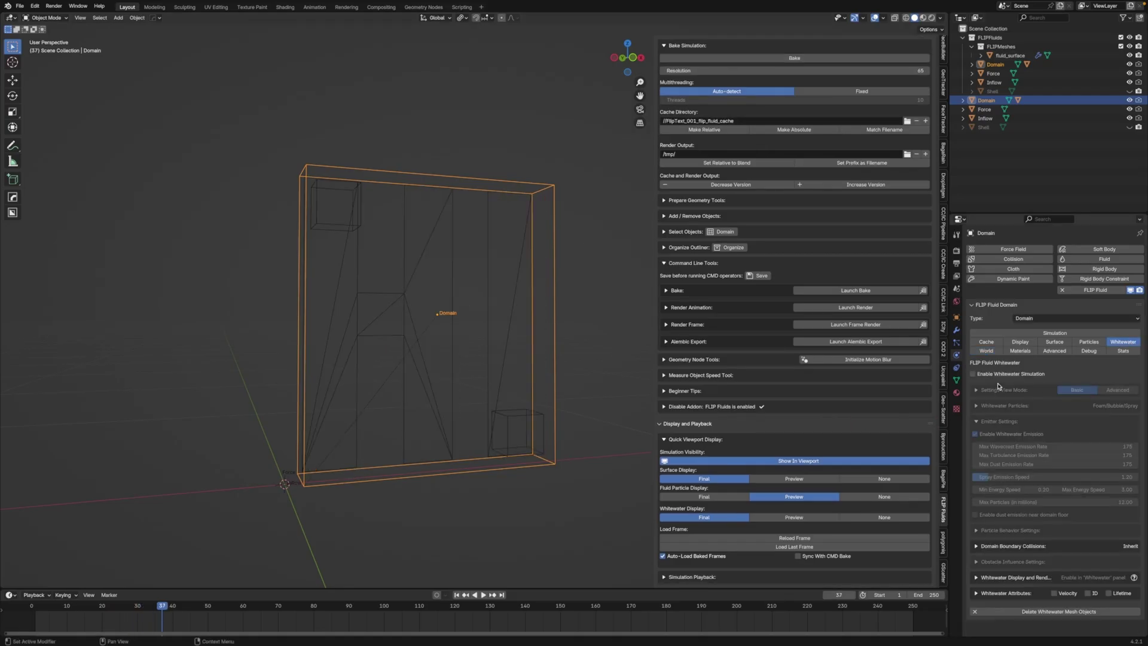
click(973, 374)
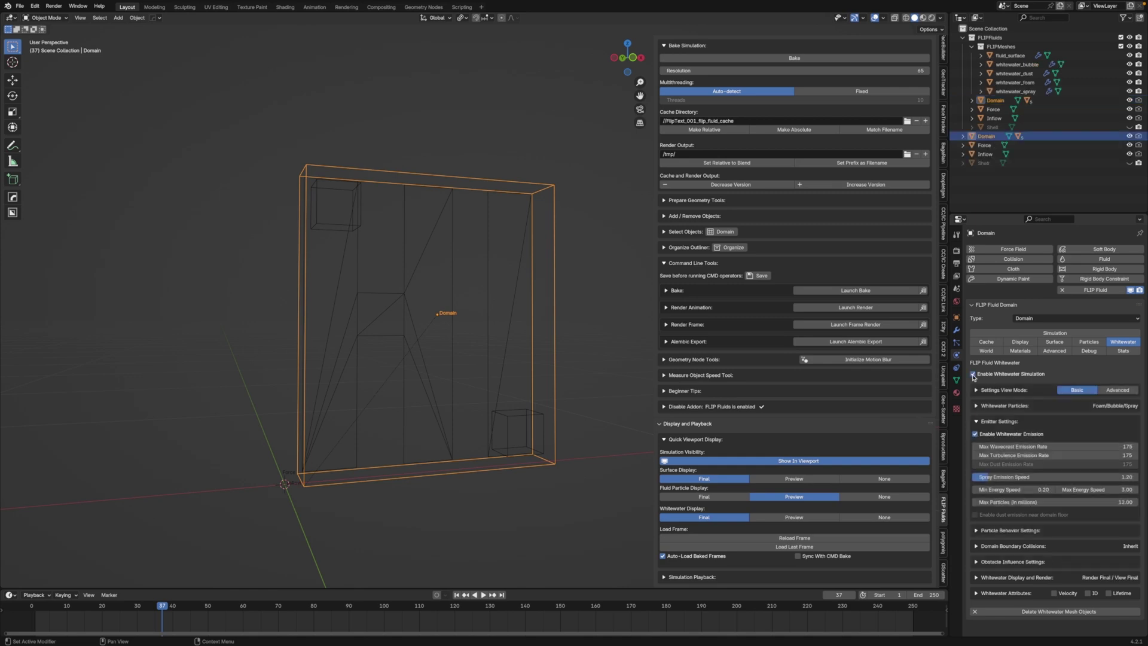
click(1087, 342)
click(976, 389)
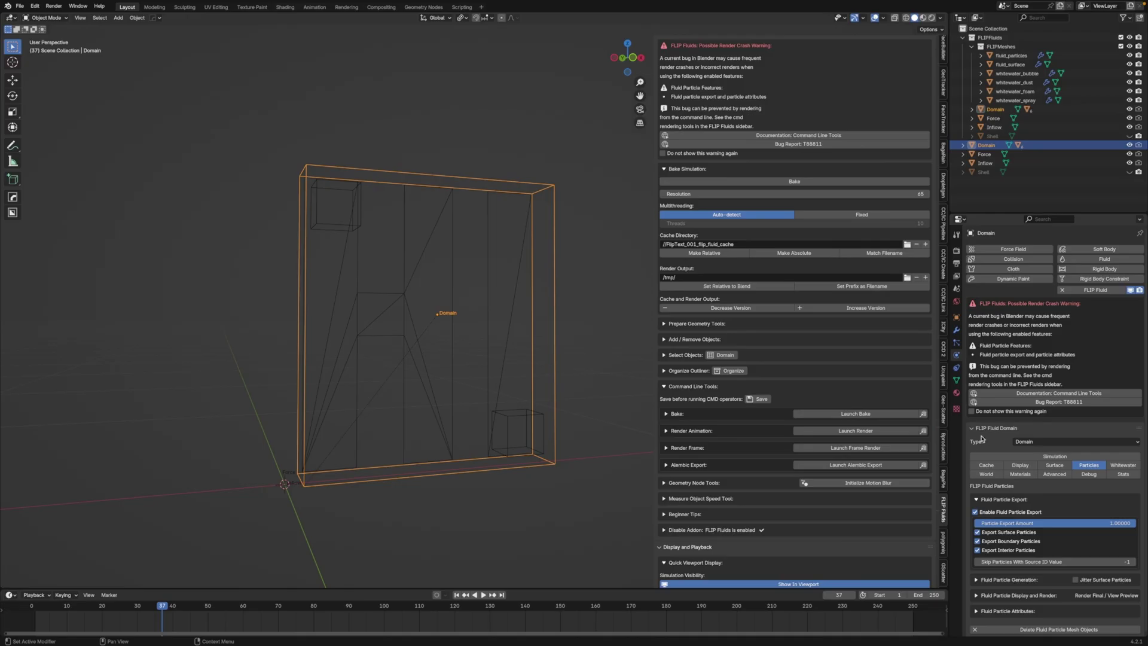
Expand Fluid Particle Attributes, then delete the selected object
scroll(973, 446, down, 1)
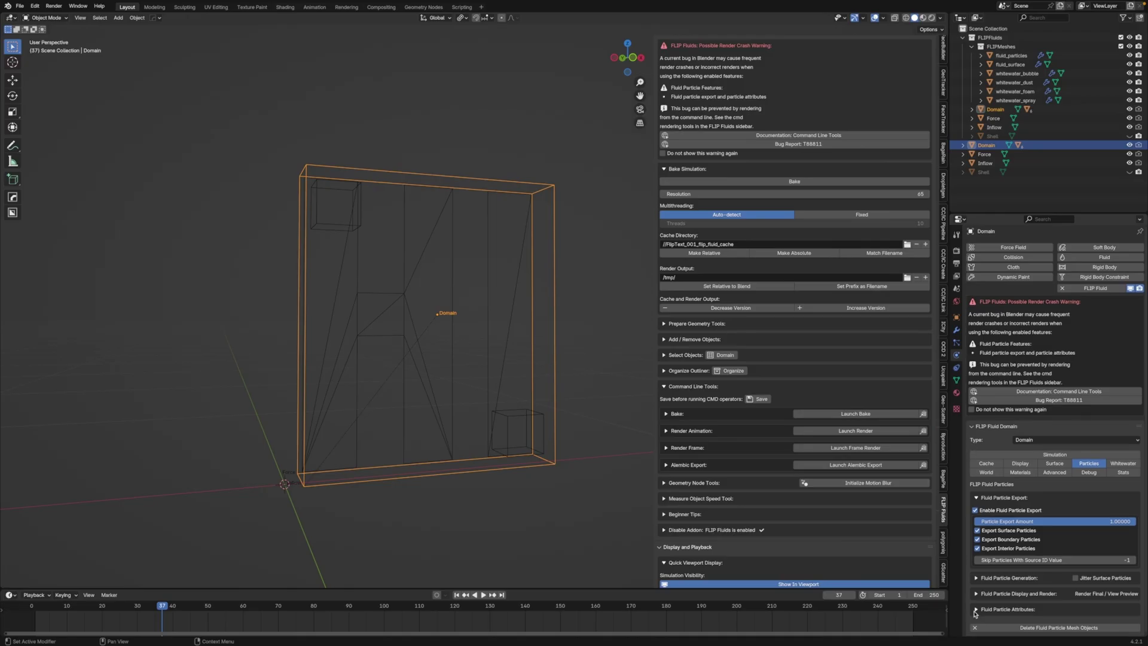
click(974, 610)
scroll(969, 606, down, 2)
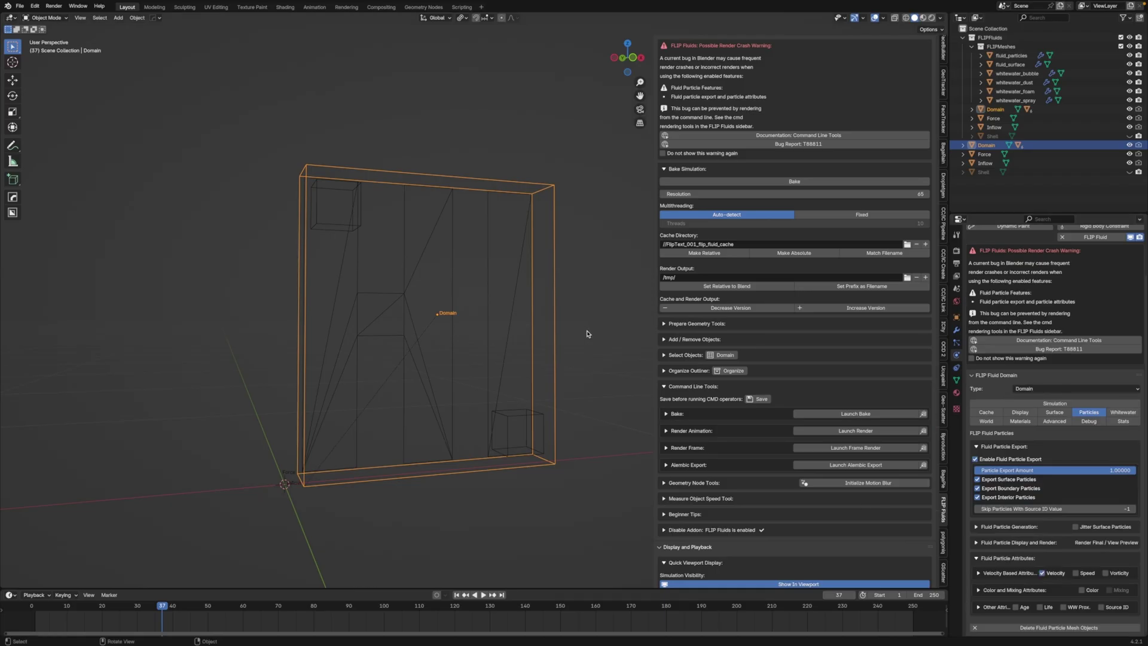
key(Delete)
Set the Domain's World Scale to 10 meters per Blender unit
shift+middle_drag(464, 310, 543, 289)
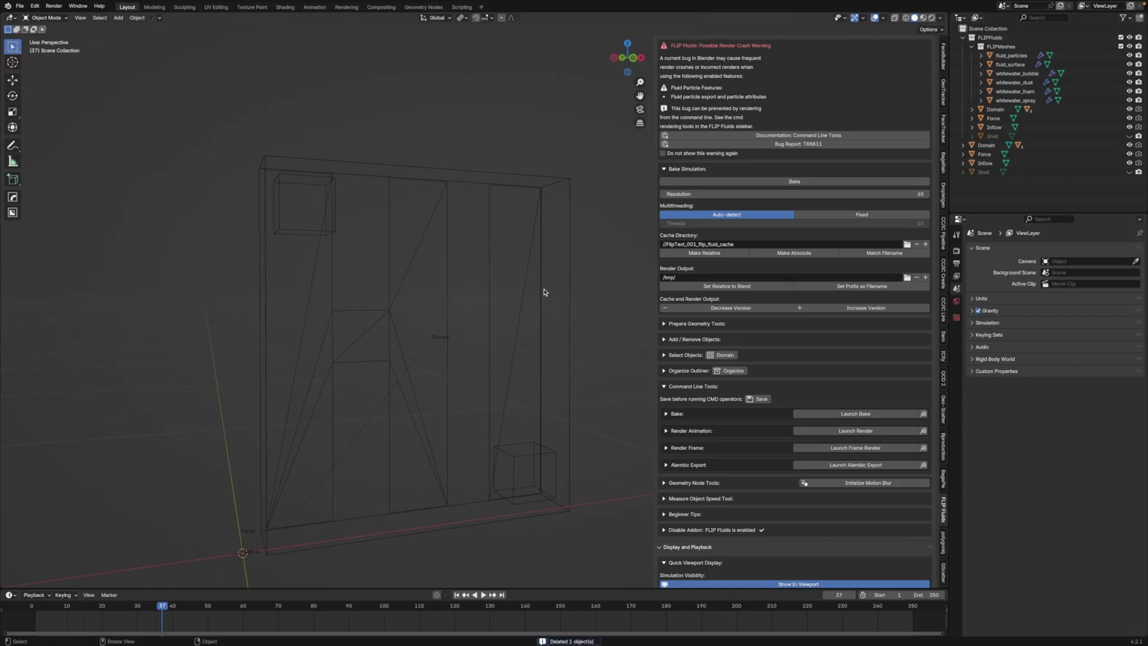
click(981, 111)
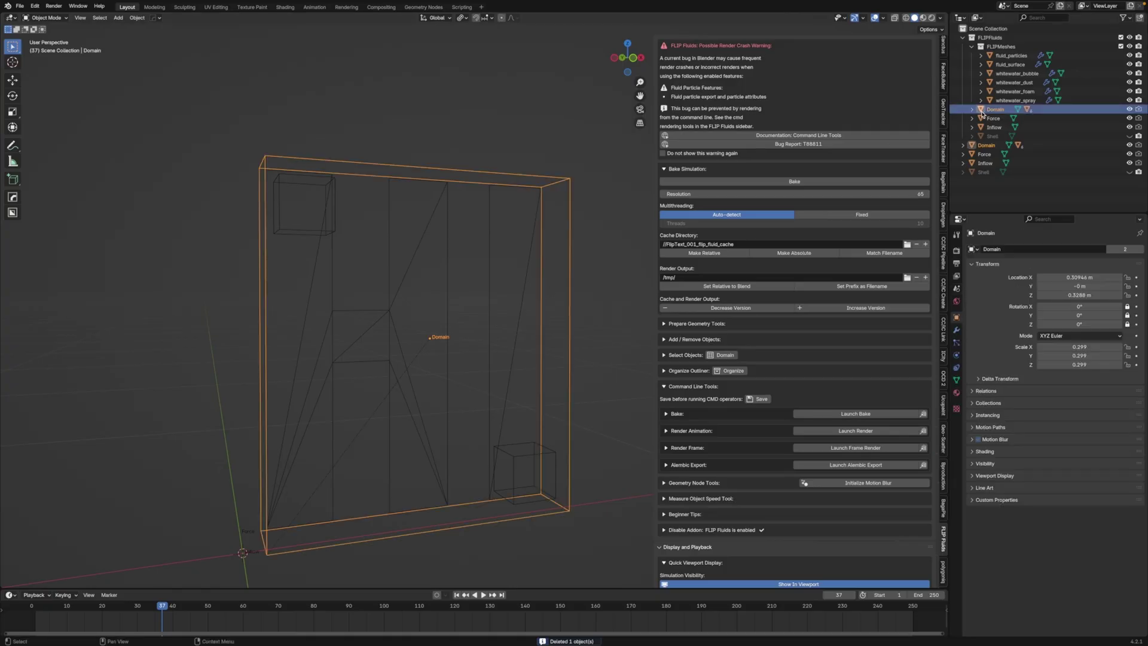
click(956, 354)
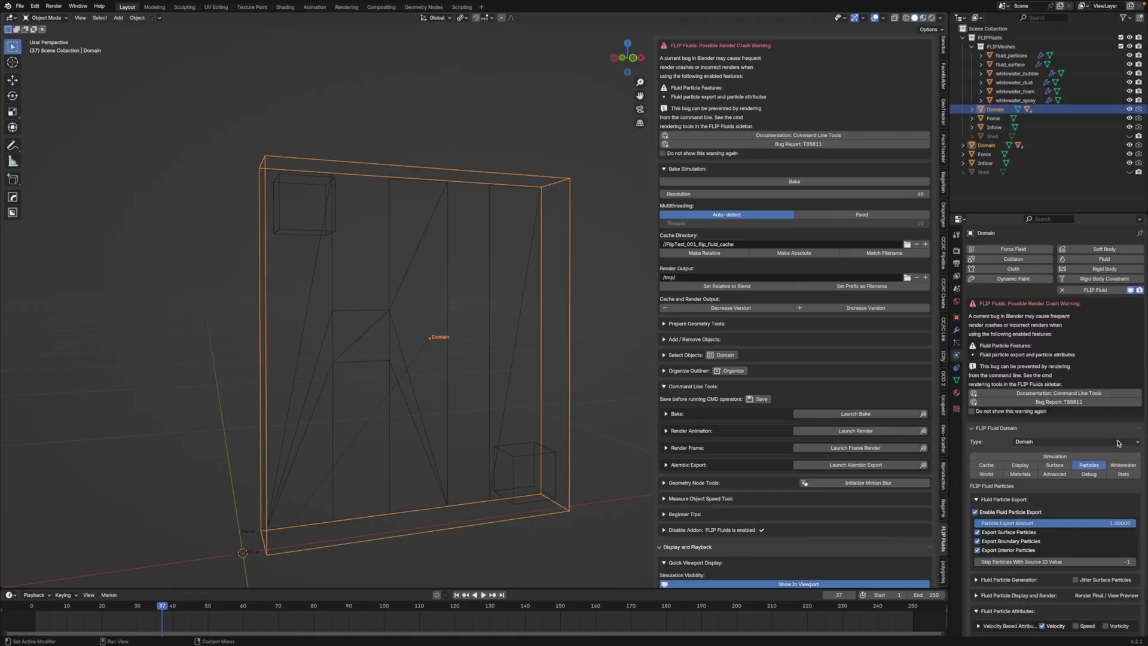
click(1055, 456)
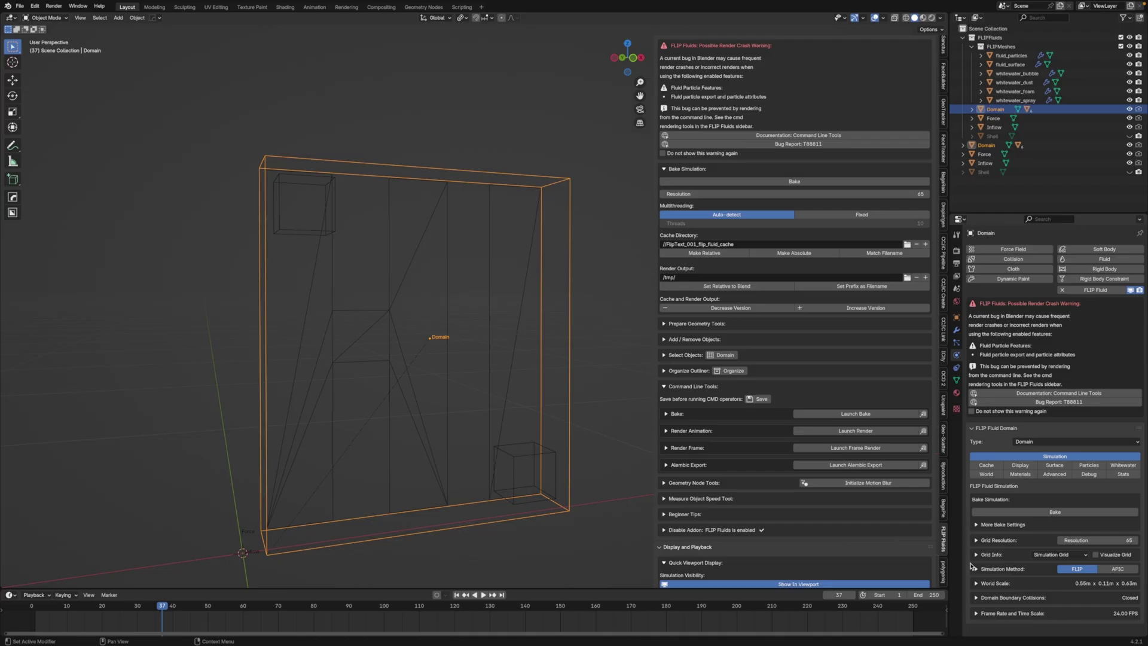
click(976, 583)
scroll(980, 589, down, 1)
click(1086, 595)
key(Return)
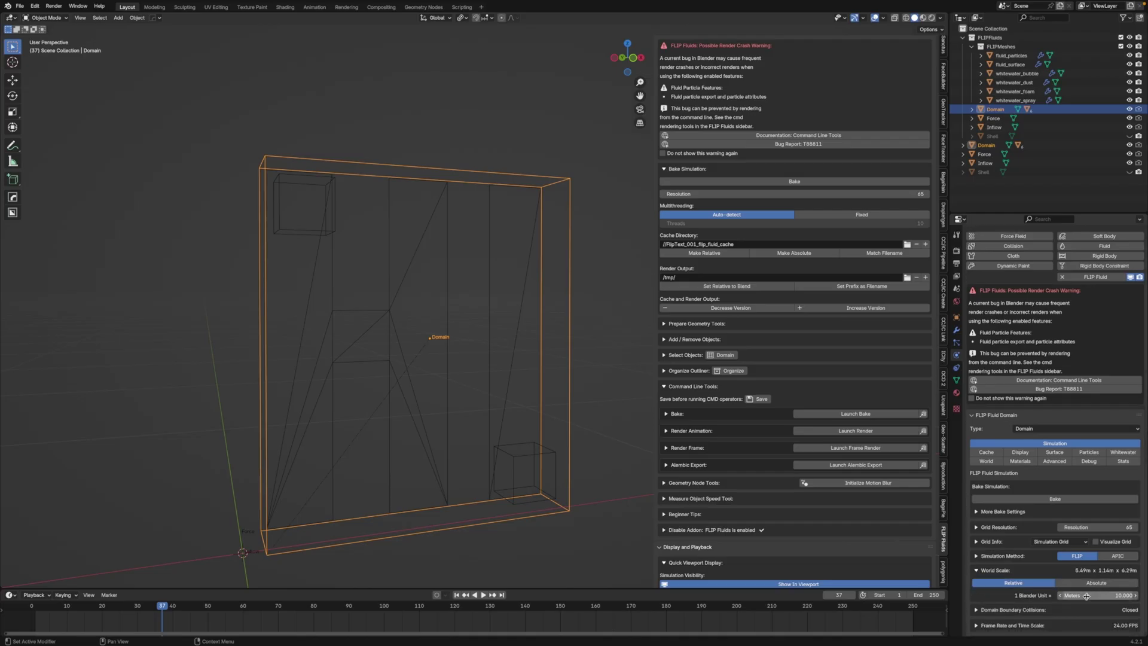
Start baking the fluid and whitewater into the HI letters
click(592, 193)
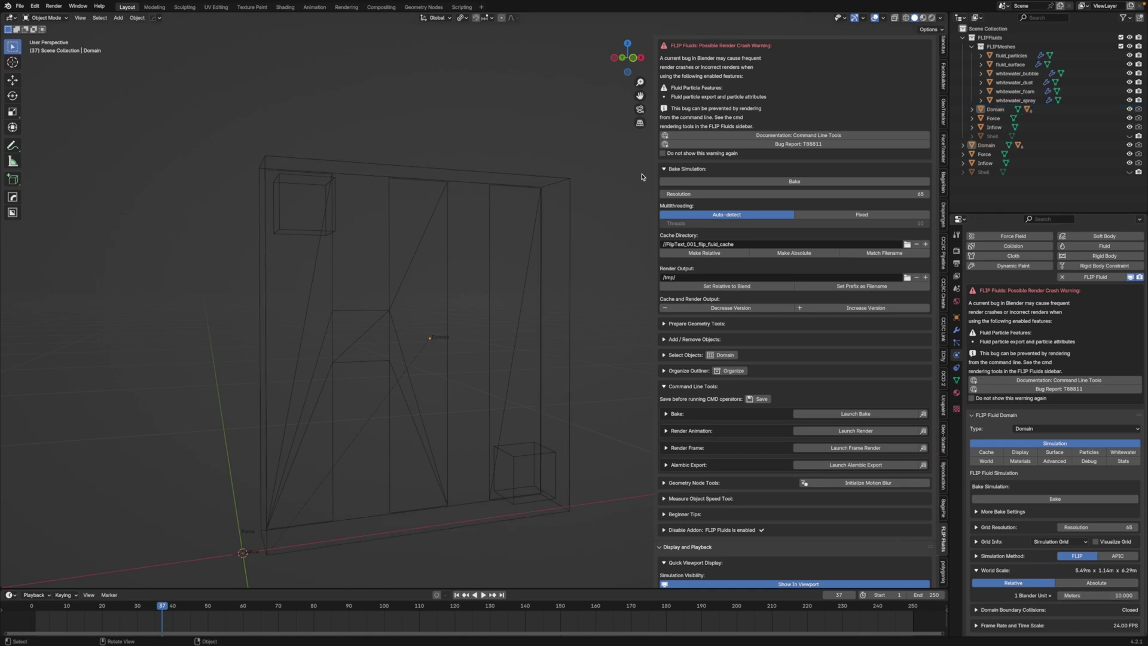
click(794, 181)
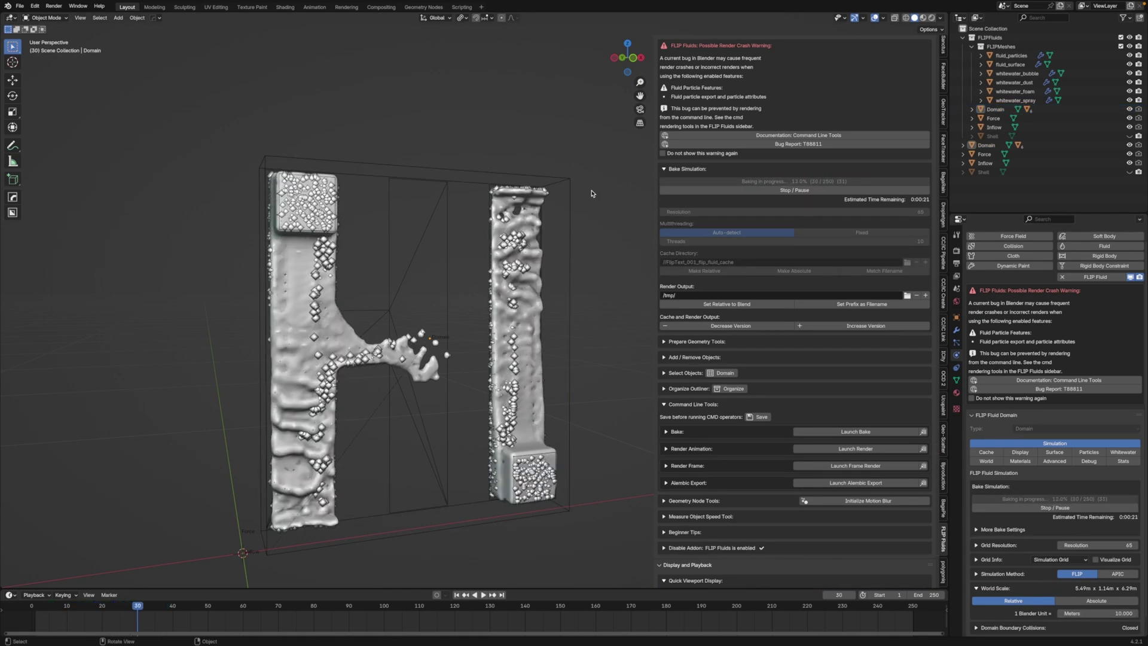
middle_drag(562, 269, 494, 277)
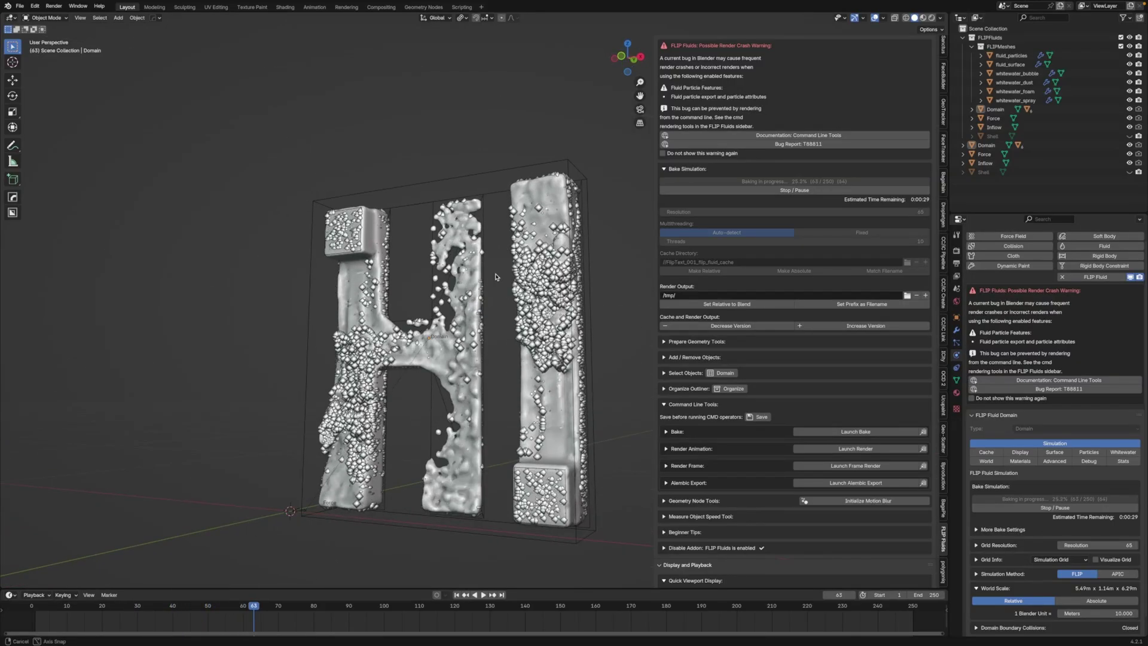
Stop the bake at frame 87 and show only the fluid particles
middle_drag(495, 276, 551, 276)
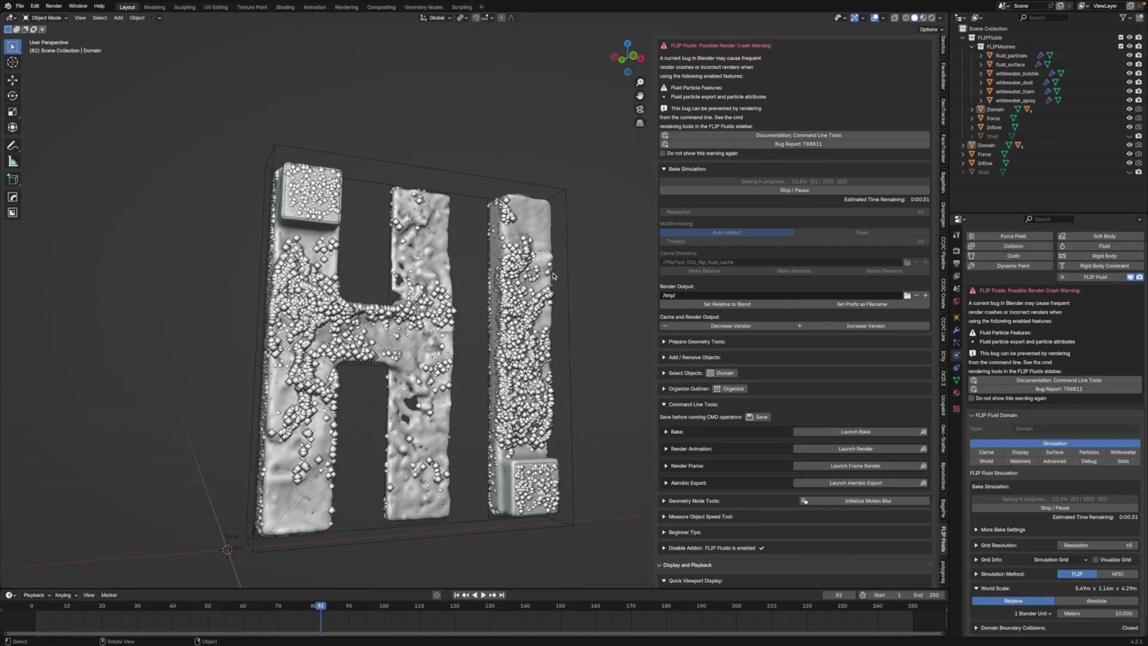
click(813, 191)
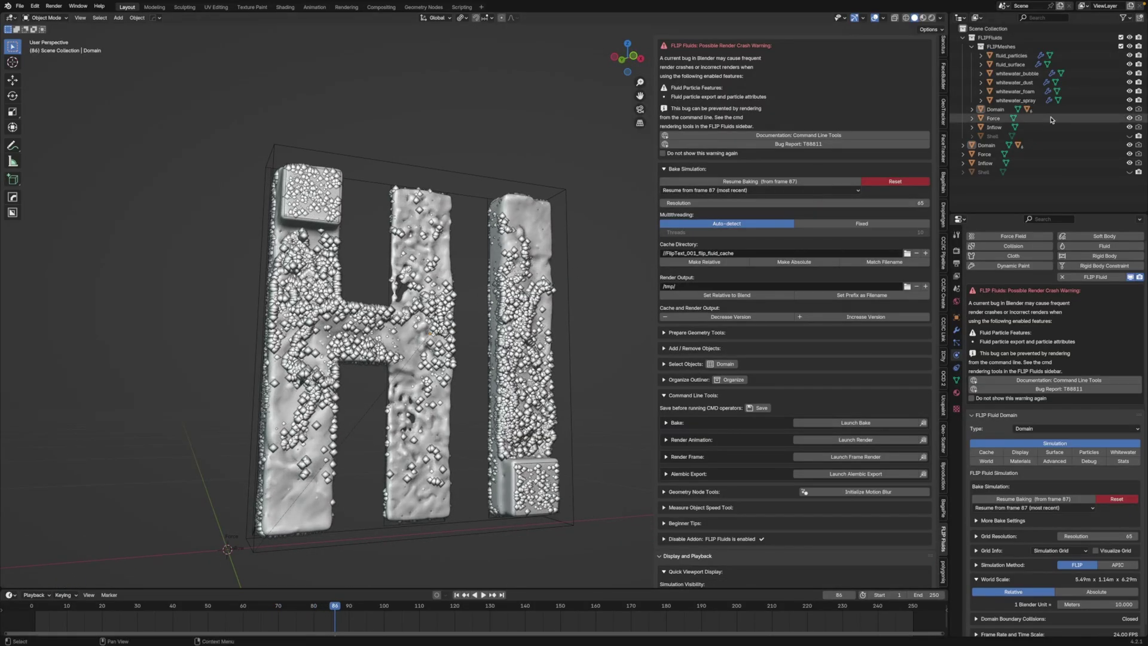
click(1129, 64)
drag(1129, 55, 1129, 100)
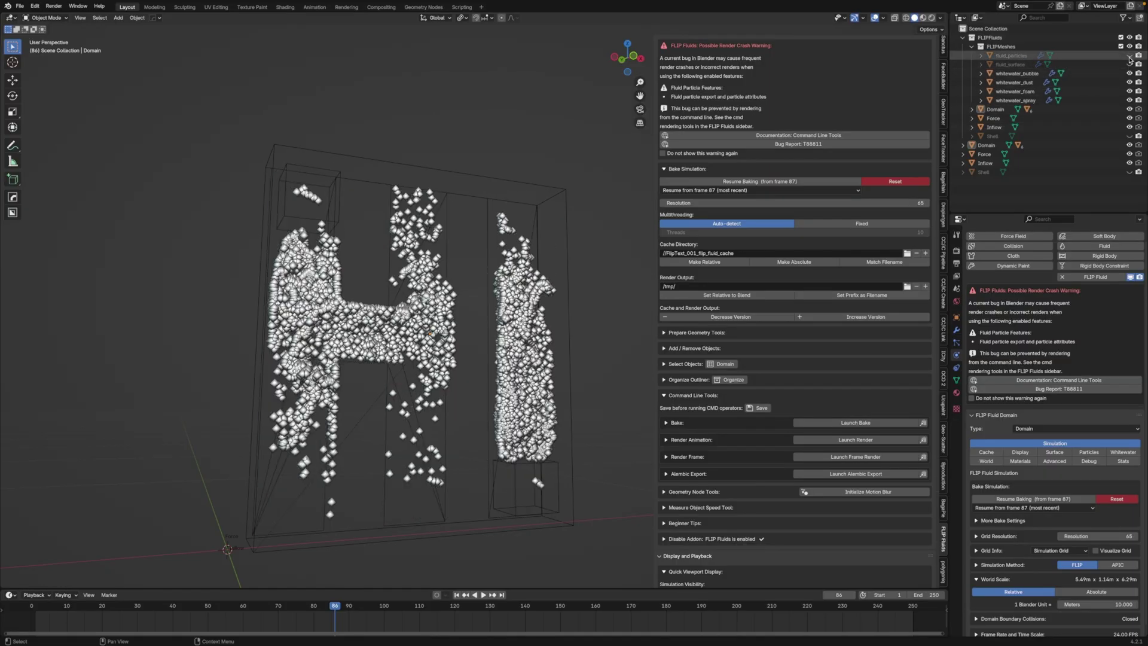
click(1129, 55)
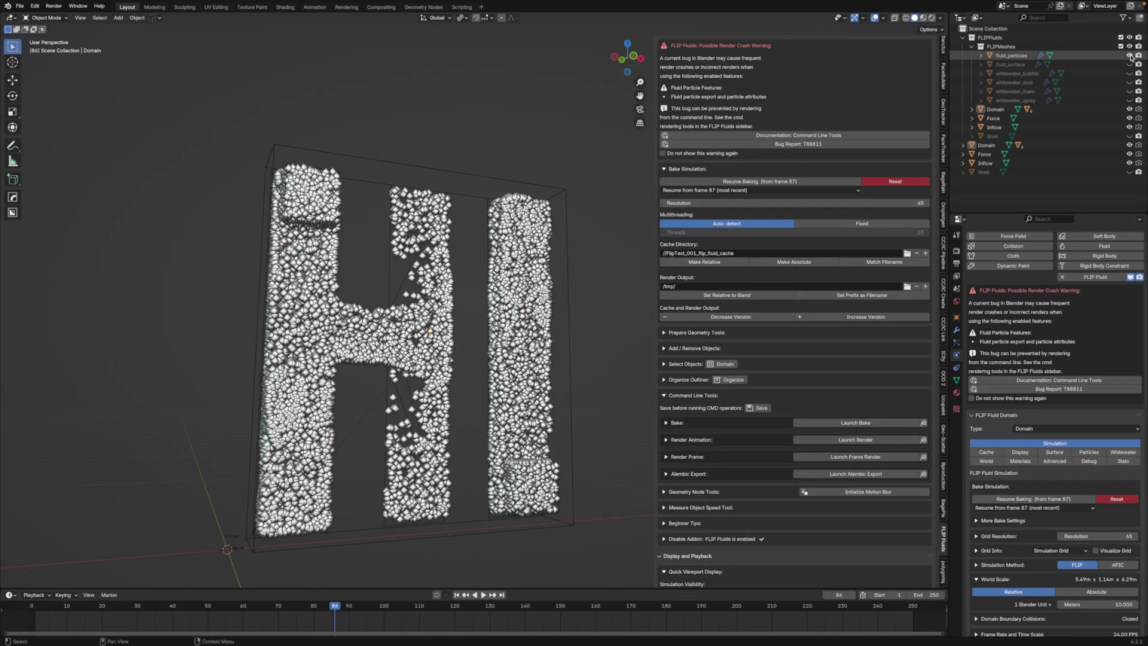
mouse_move(418, 299)
middle_down()
mouse_move(496, 291)
mouse_move(445, 287)
middle_up()
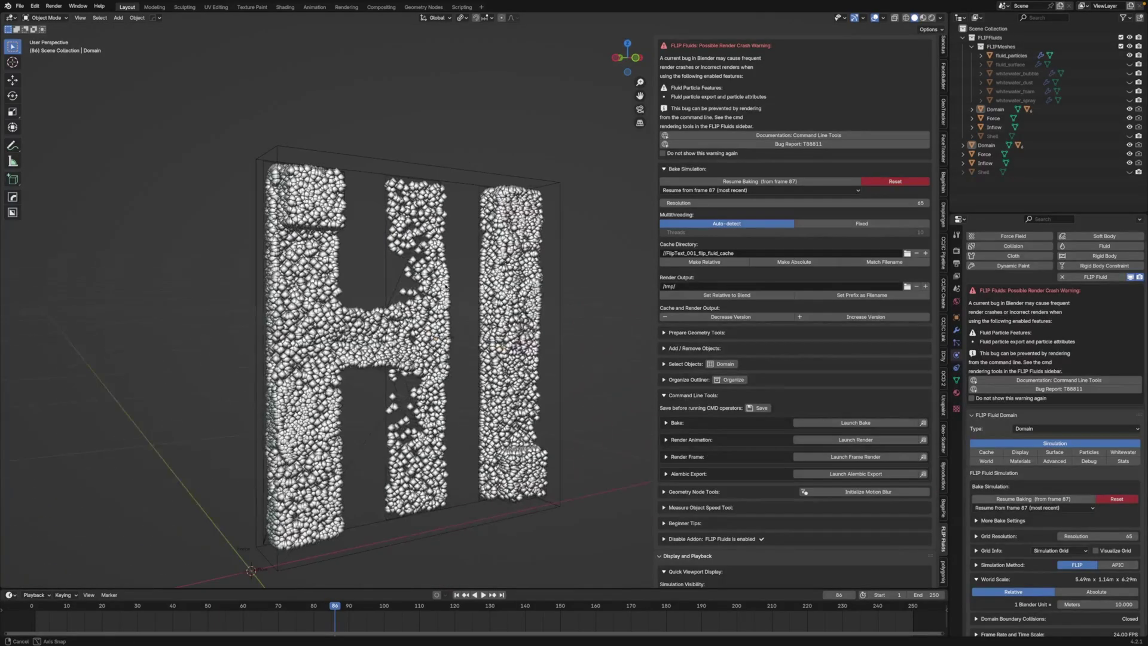
Inspect bubble, foam and spray particles in turn, ending with only fluid particles visible
click(1129, 55)
click(1129, 64)
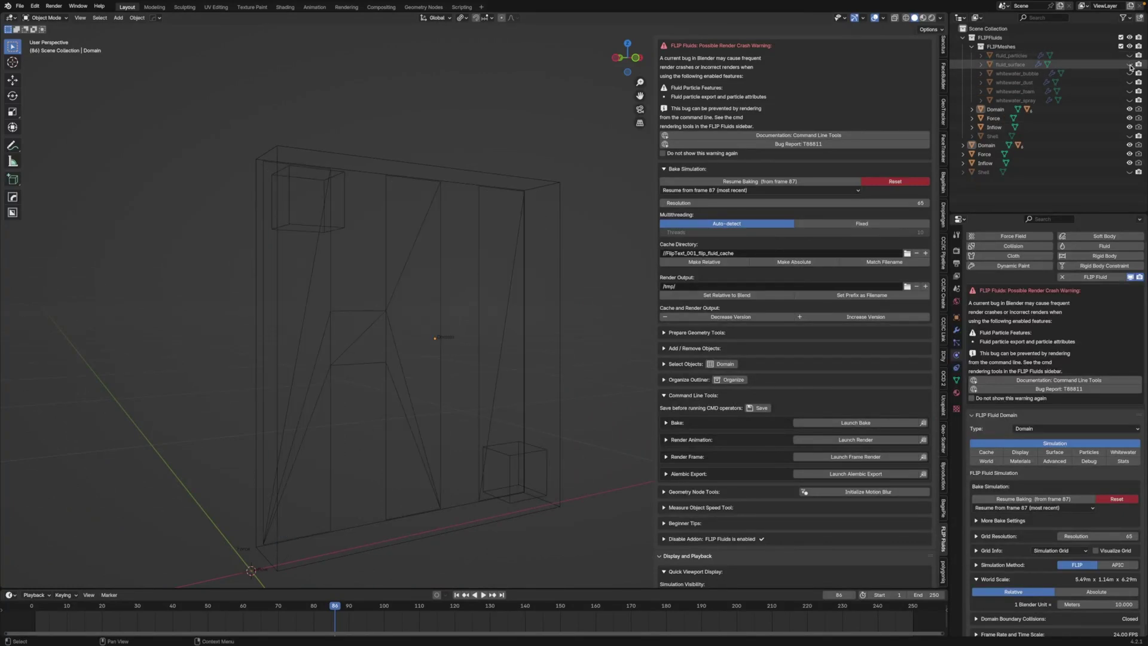
click(1129, 73)
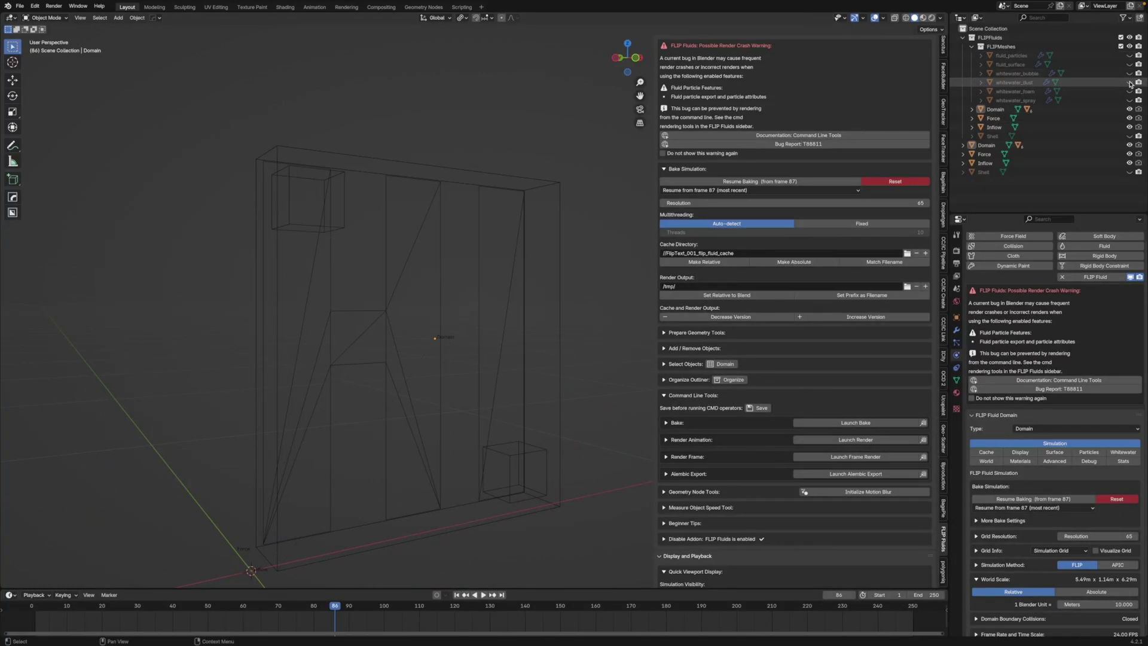
click(1129, 82)
click(1129, 90)
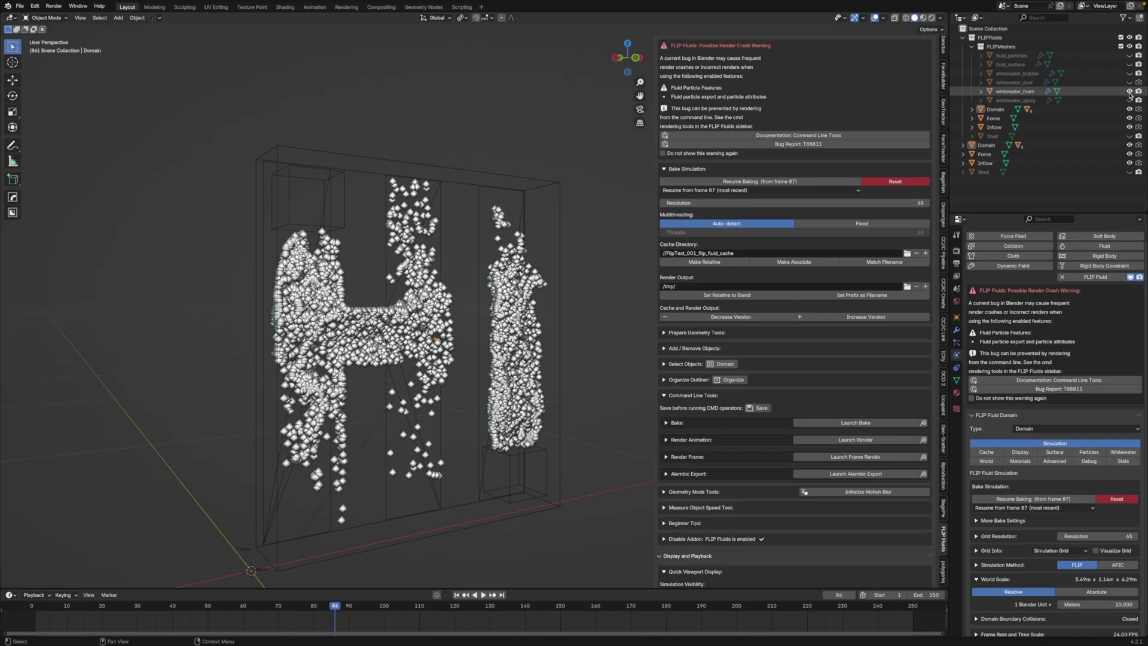
click(1129, 91)
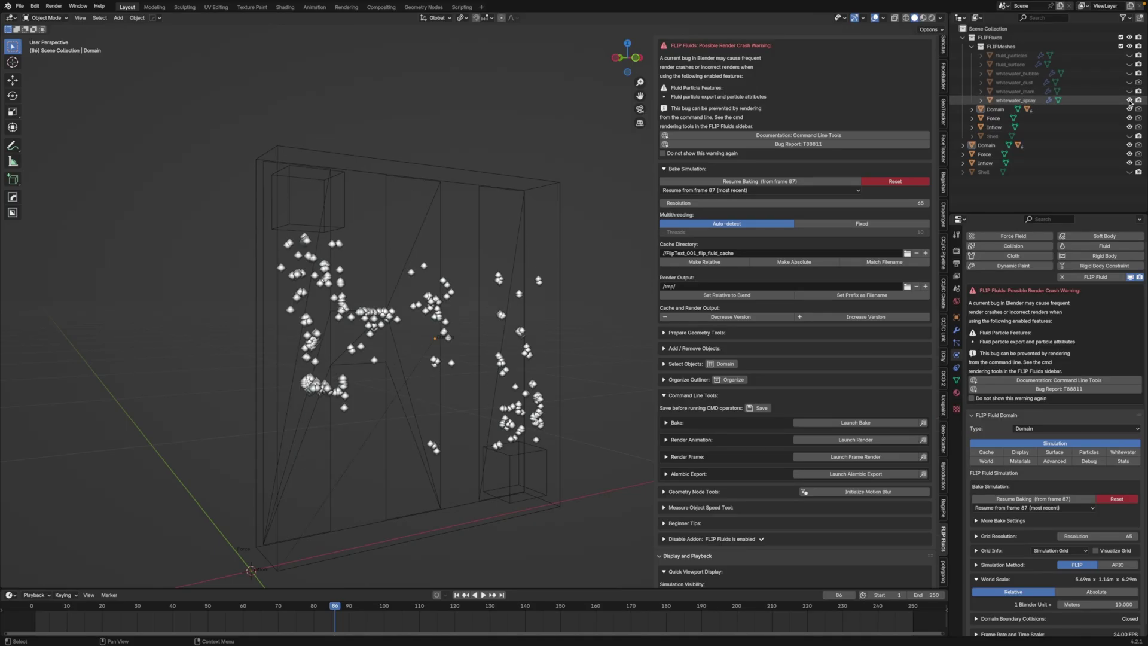
click(1130, 100)
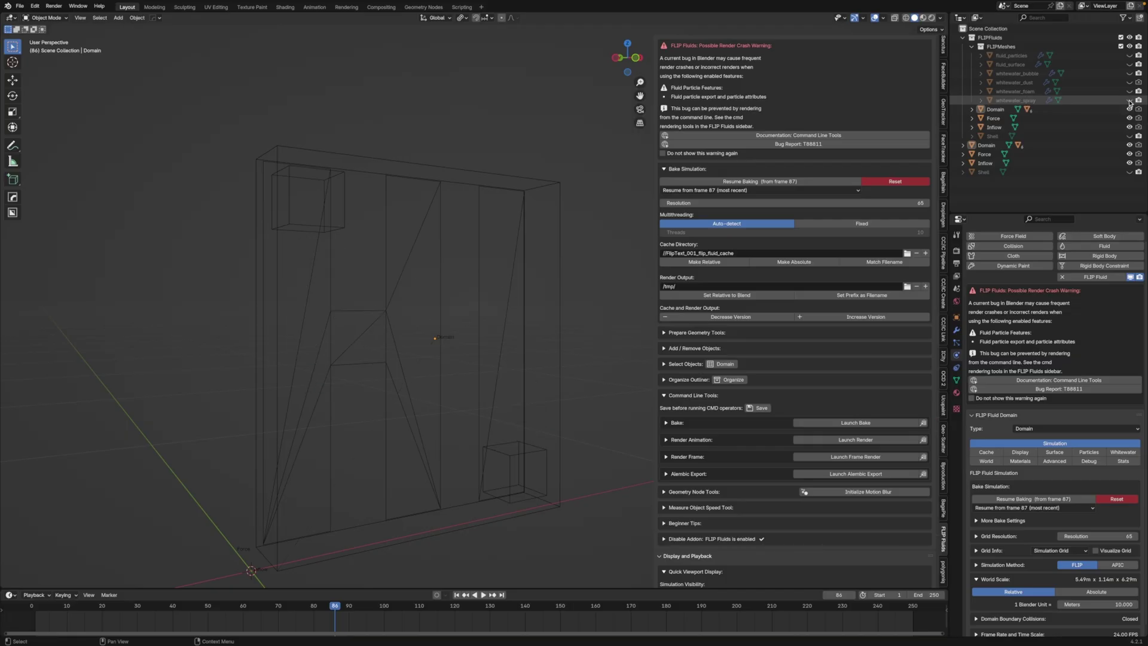
click(1130, 56)
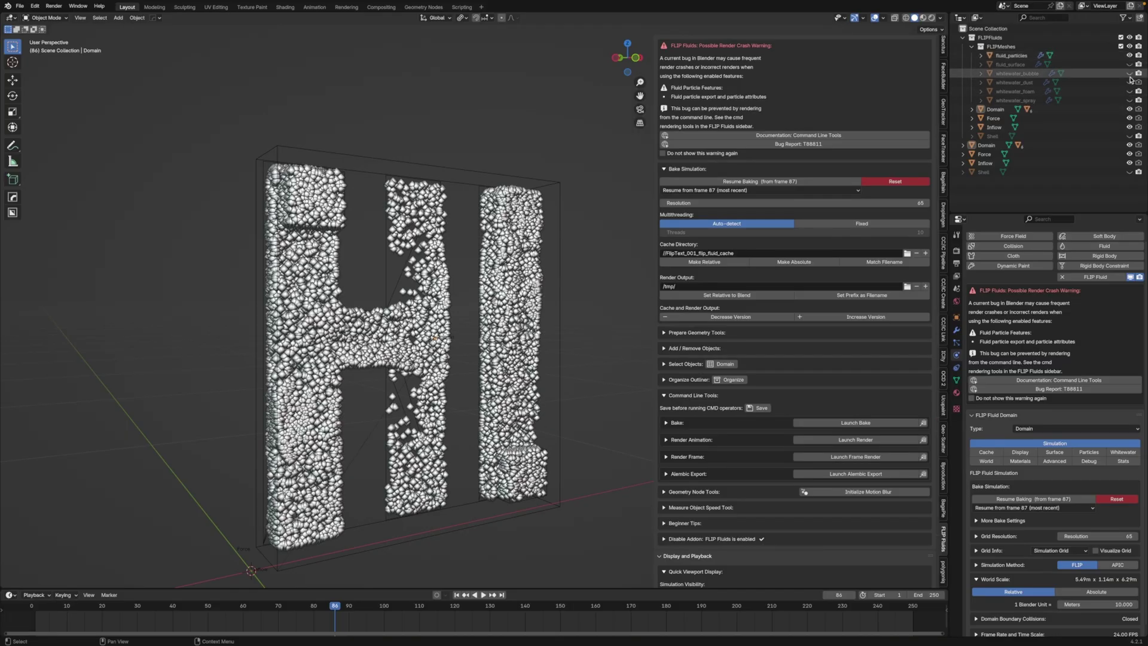
Unhide the whitewater meshes, reset the bake, and set grid resolution to 120
drag(1129, 91, 1129, 100)
click(895, 182)
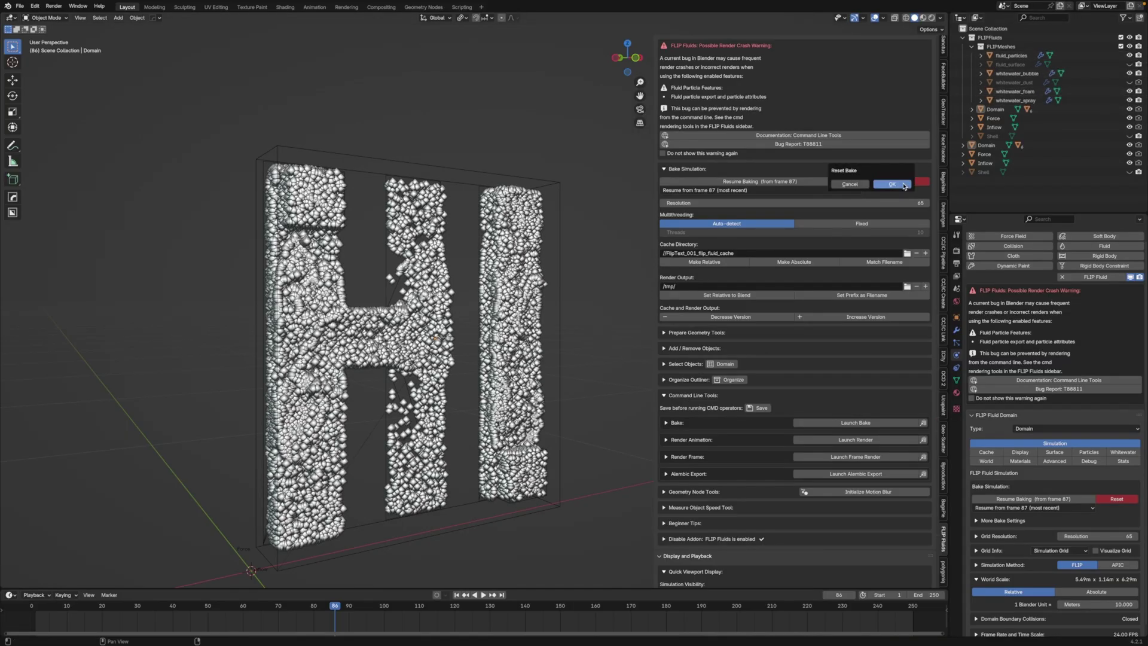
click(893, 185)
text(120)
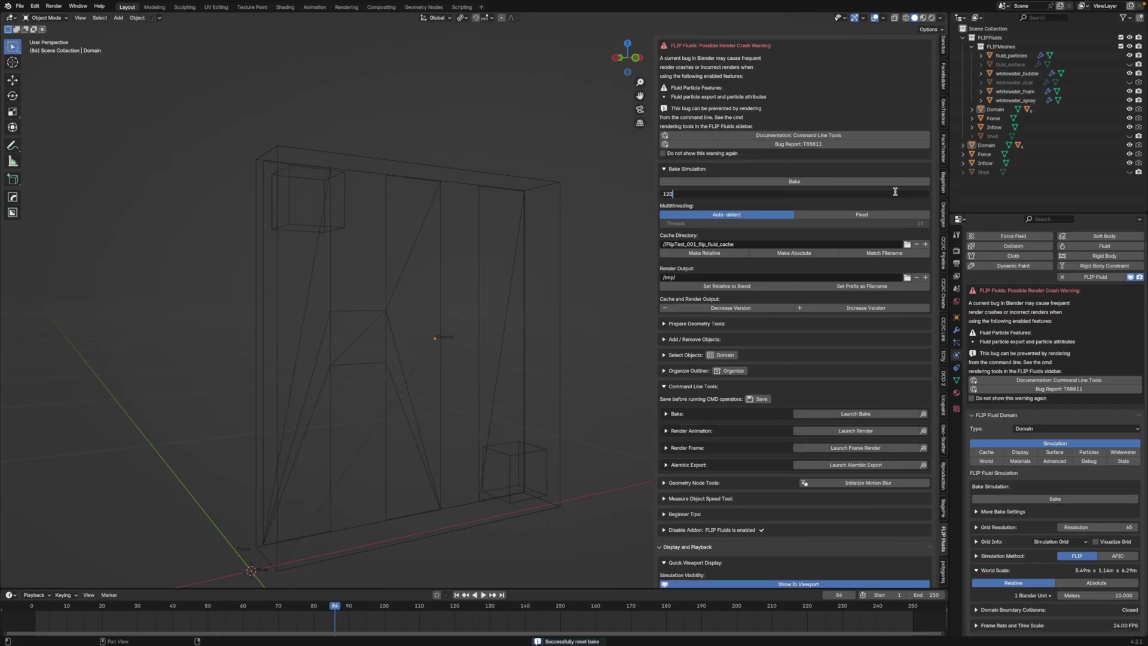
key(Return)
Rebake, stop at frame 35, and hide the N sidebar
click(892, 181)
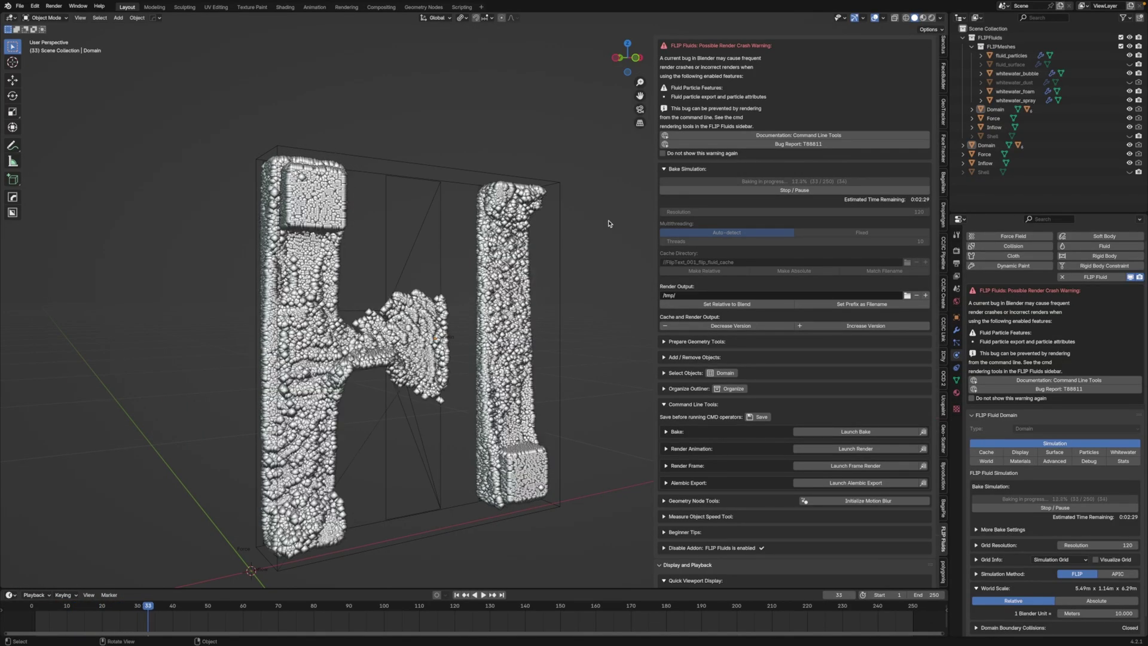
click(759, 190)
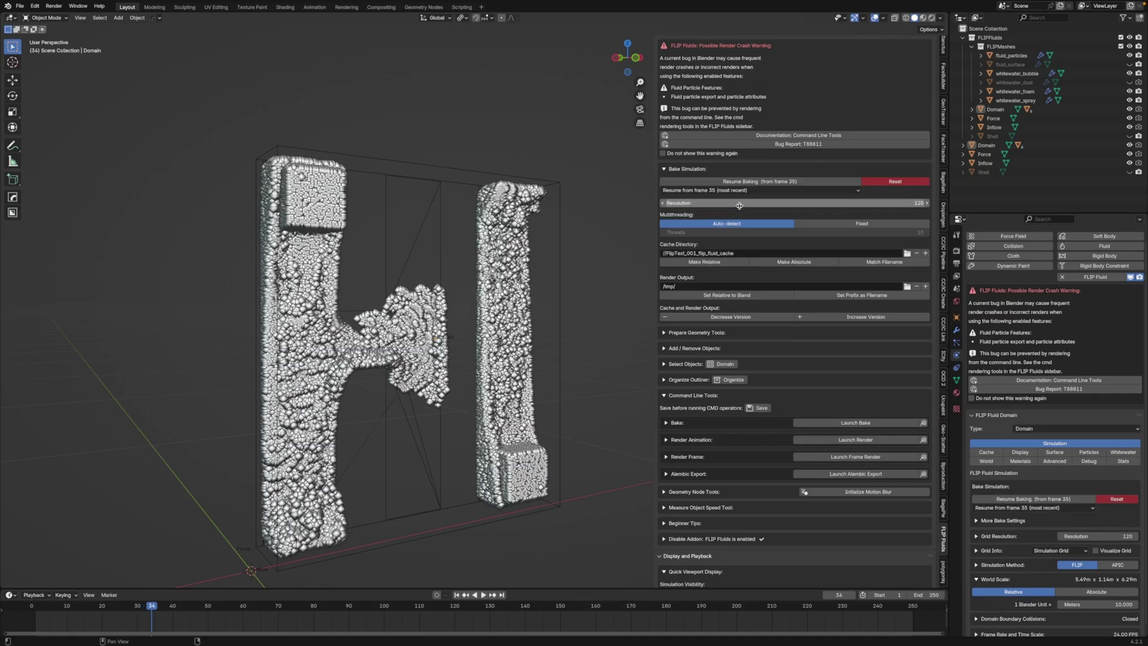
key(n)
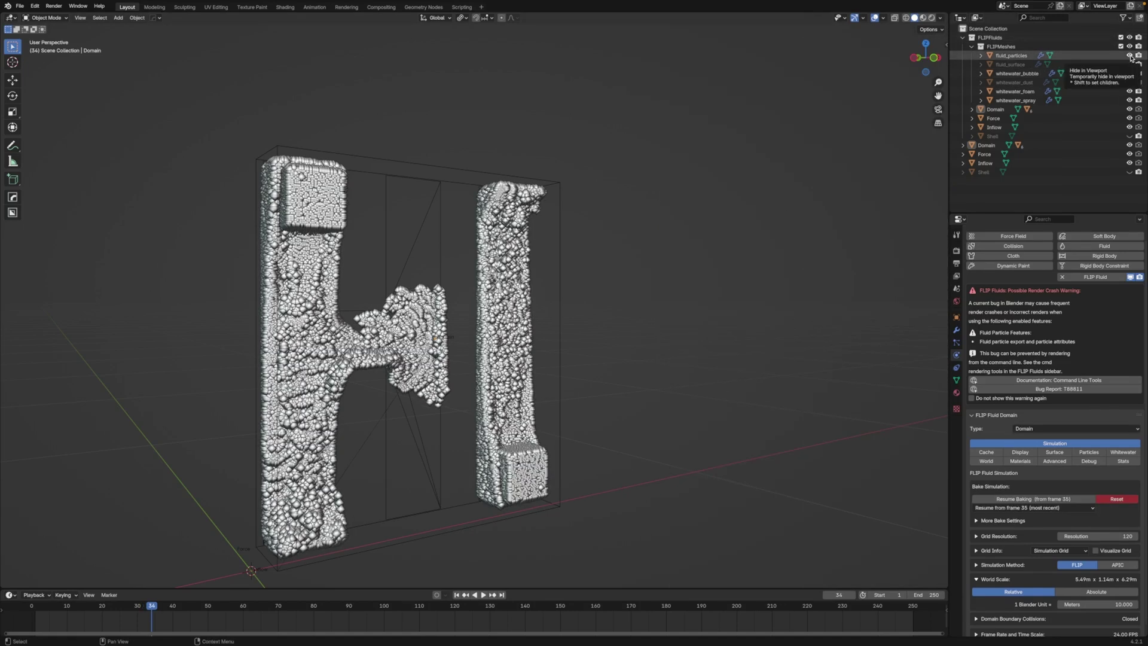
Set the fluid_particles display scale to 0.0002
click(1129, 55)
click(1130, 55)
click(1023, 56)
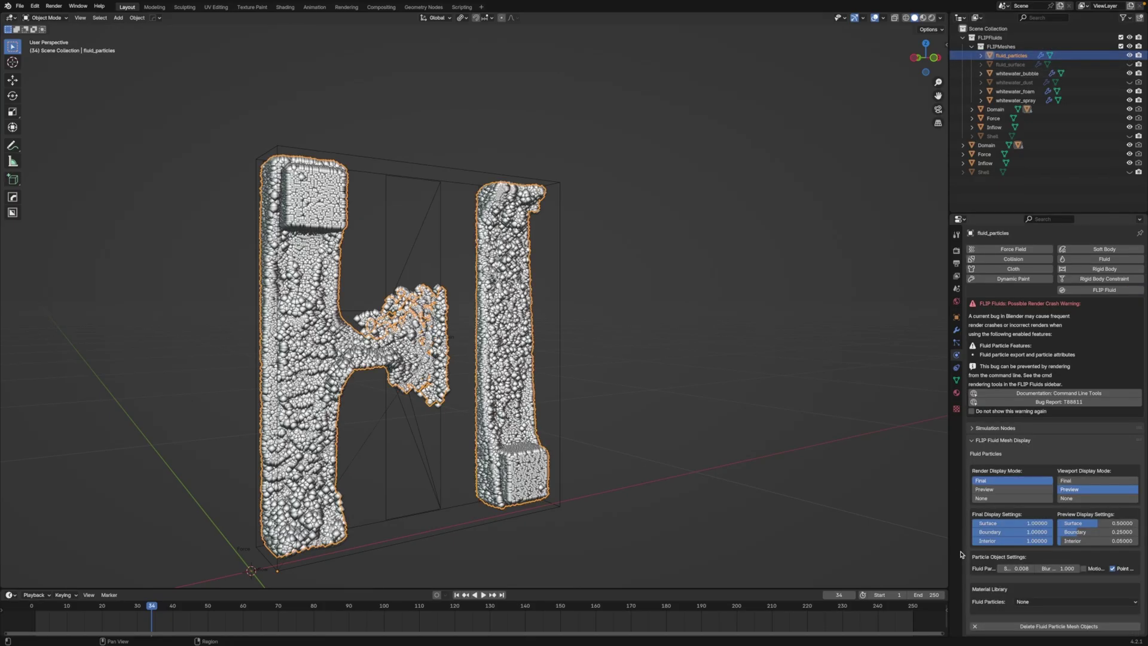
mouse_move(961, 554)
mouse_down()
mouse_move(951, 550)
mouse_move(969, 548)
mouse_move(853, 549)
mouse_up()
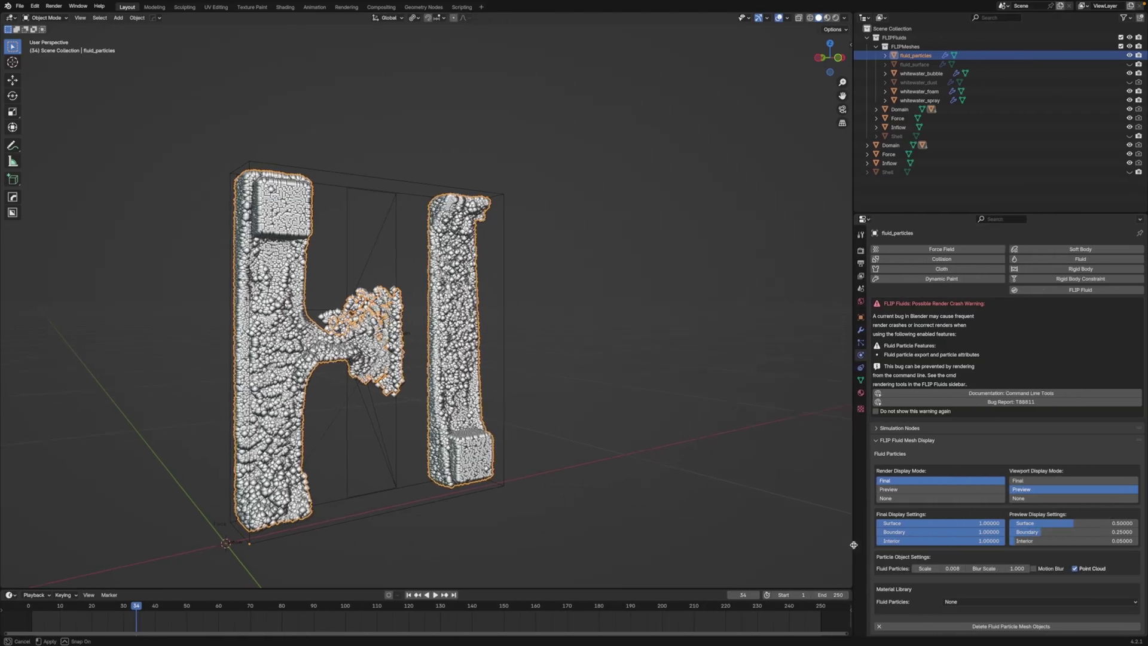
double_click(940, 570)
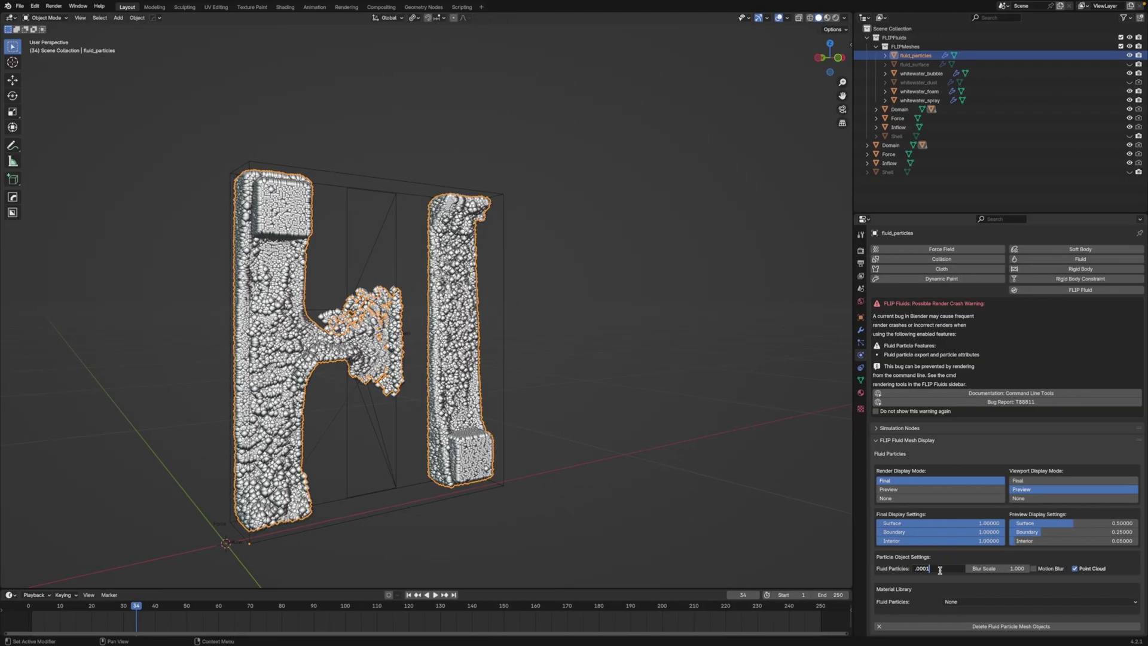
text(0.0002)
key(Return)
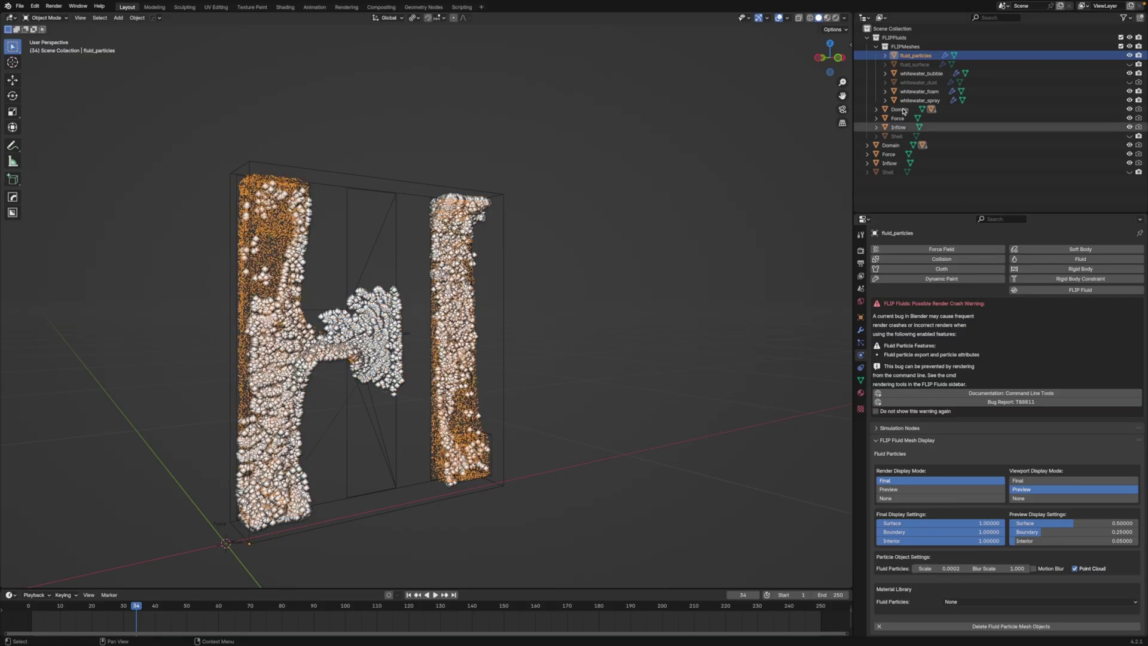
Set bubble particle scale to 0.001 and foam and spray scales to 0.0002
click(924, 73)
double_click(941, 553)
text(.001)
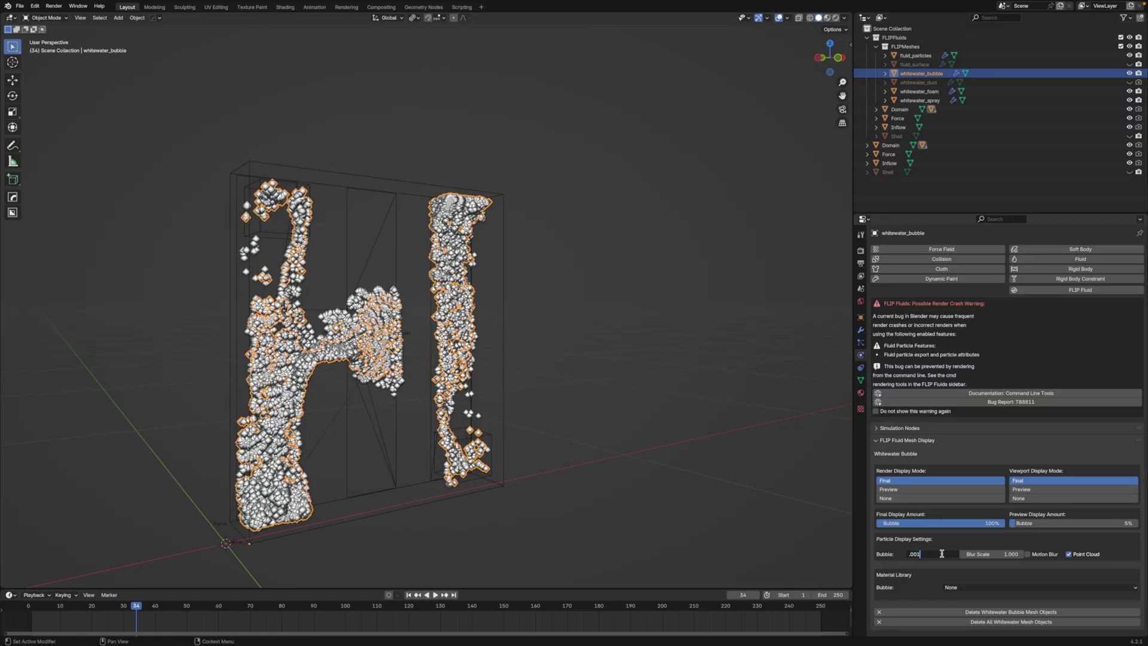
key(Return)
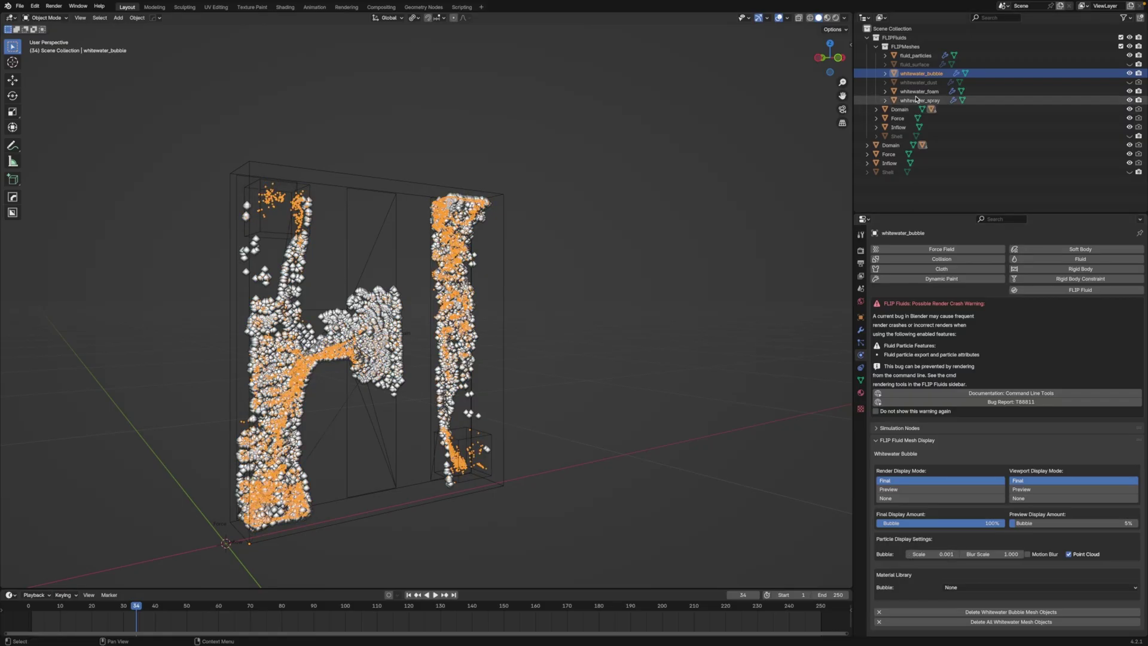
click(917, 93)
double_click(942, 552)
key(Return)
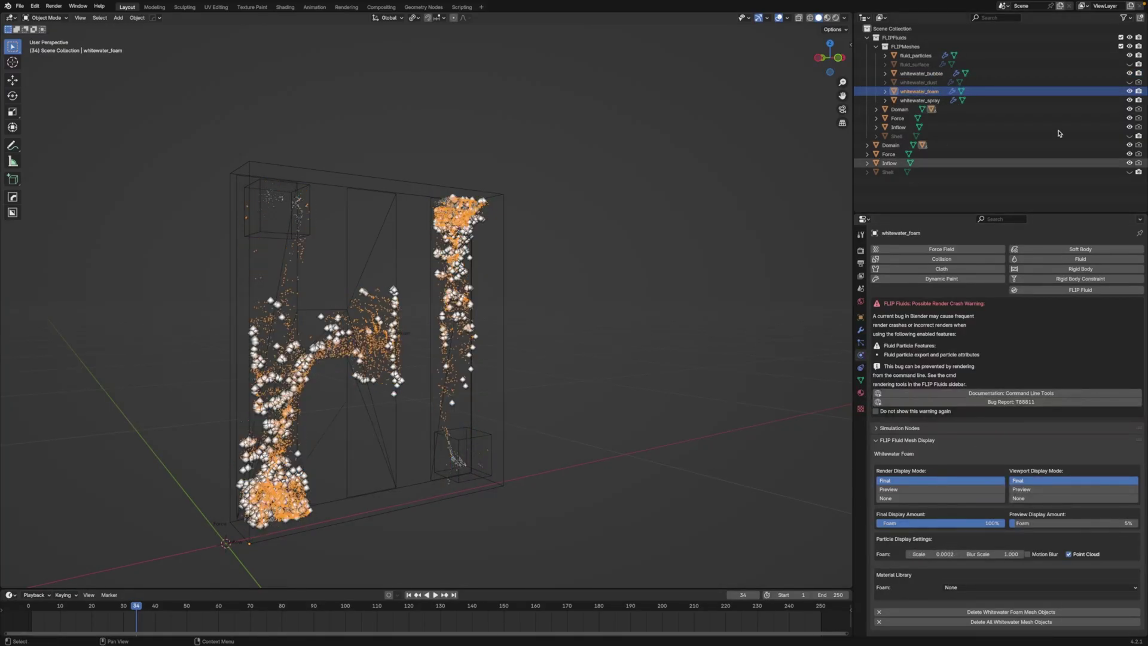
click(919, 101)
double_click(948, 553)
text(2)
key(Return)
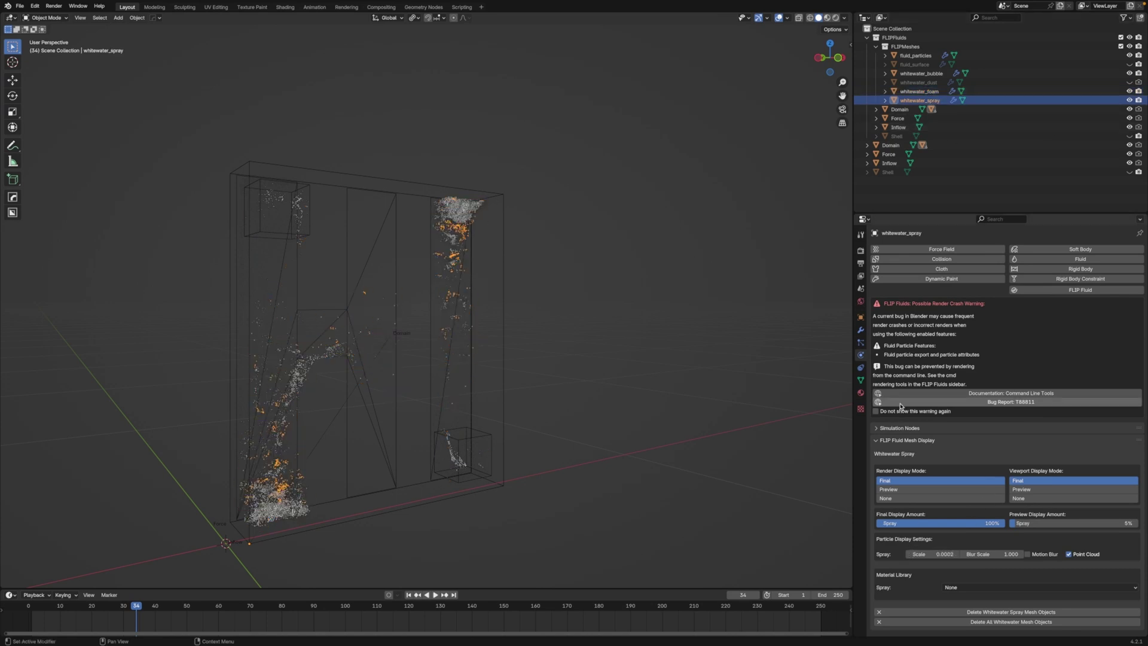
Zoom in on the particle-filled HI letters and select the fluid particles
click(641, 349)
scroll(644, 328, up, 3)
middle_drag(622, 328, 634, 340)
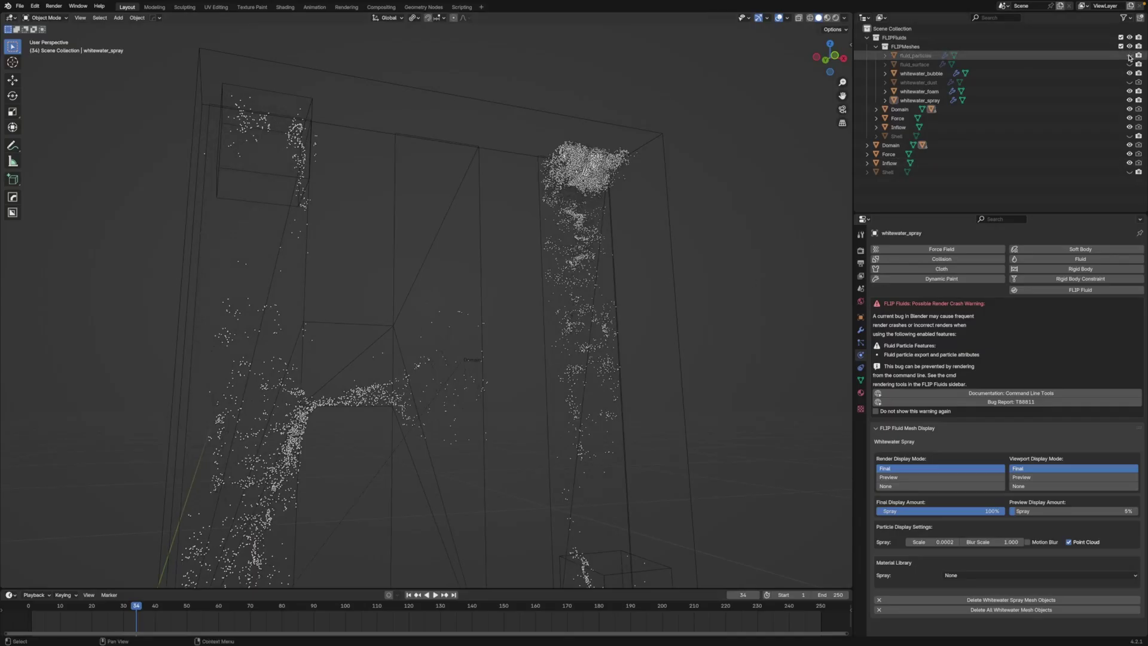
middle_drag(428, 211, 425, 294)
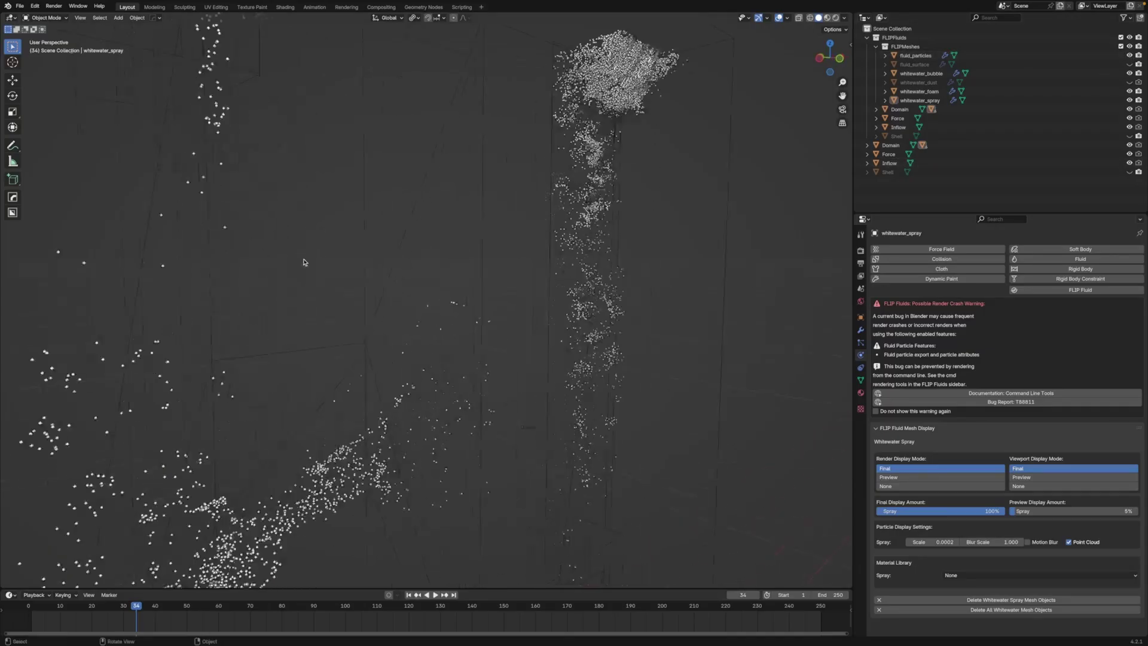
click(923, 56)
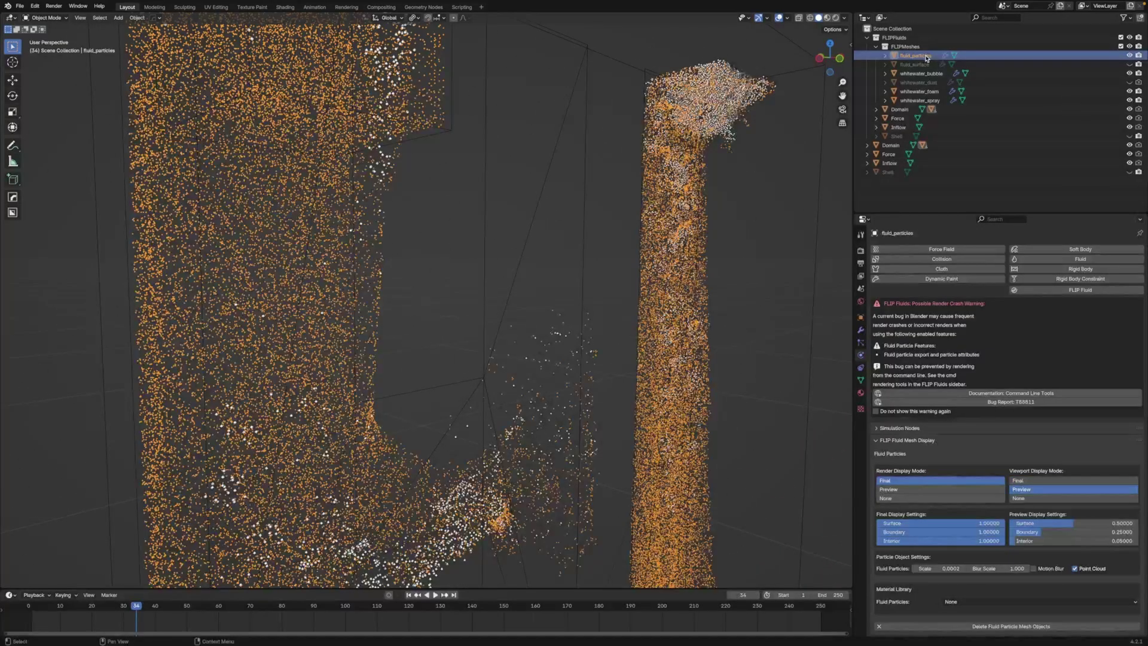
Add an area light, then tilt and raise it so it angles onto the HI domain
click(593, 221)
scroll(597, 251, down, 10)
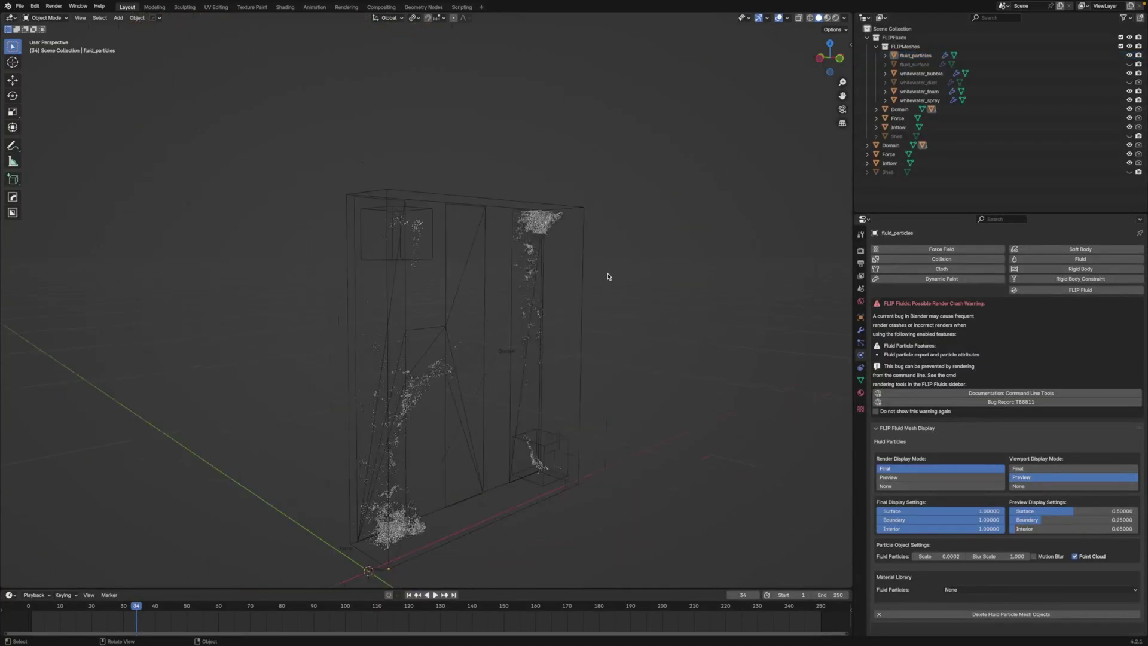
middle_drag(586, 245, 570, 277)
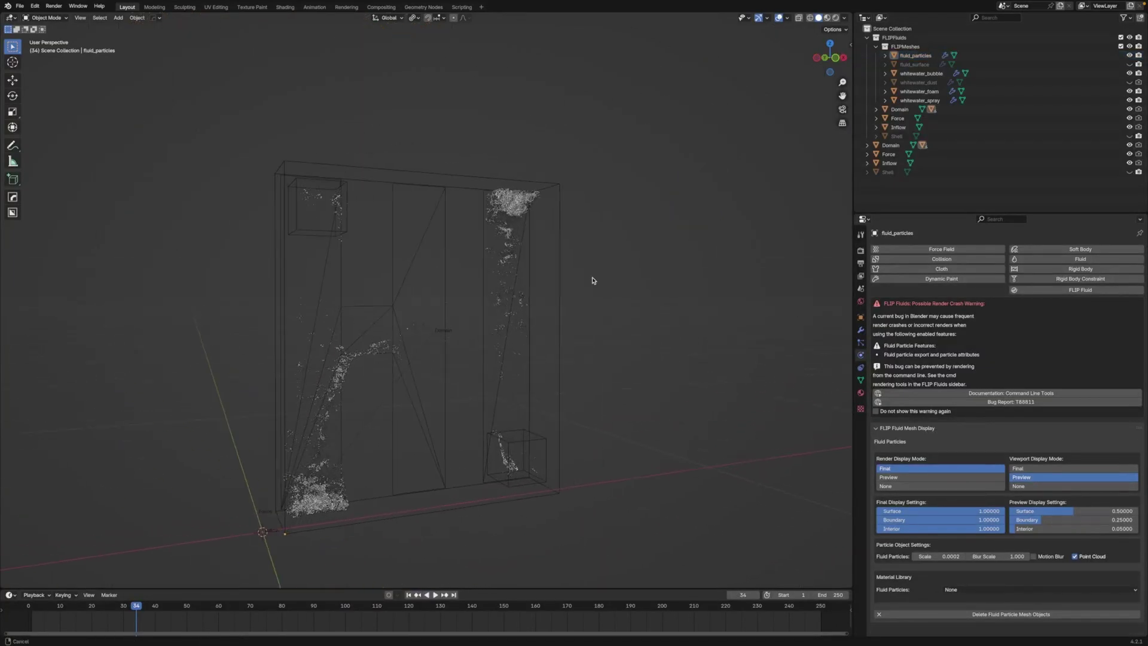
key(shift+a)
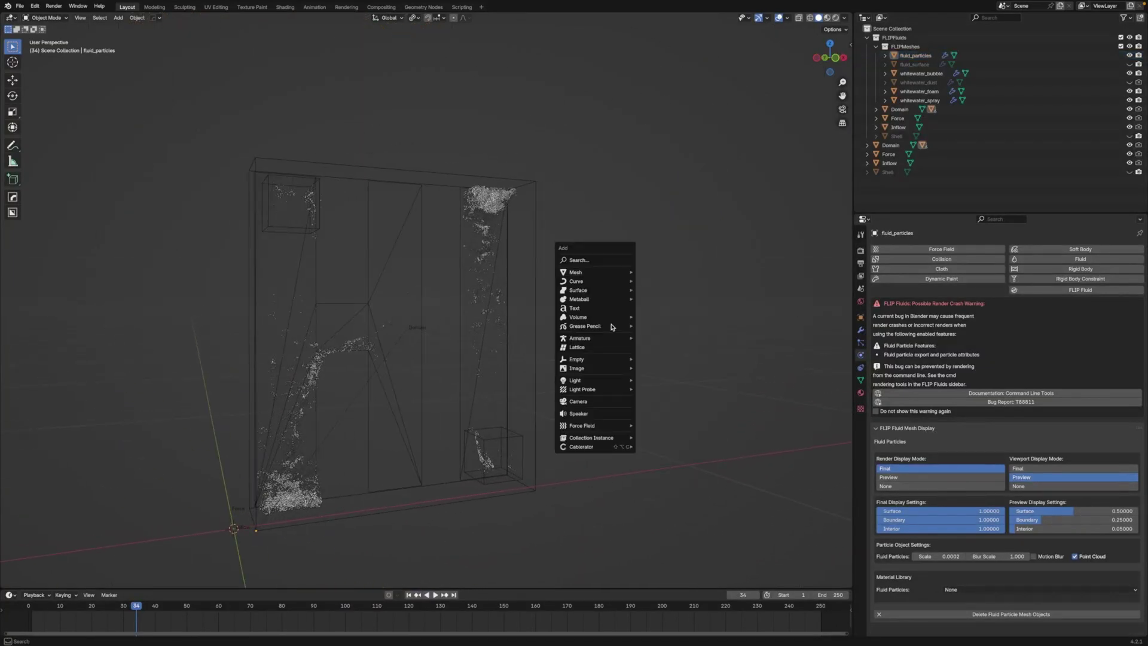
click(647, 408)
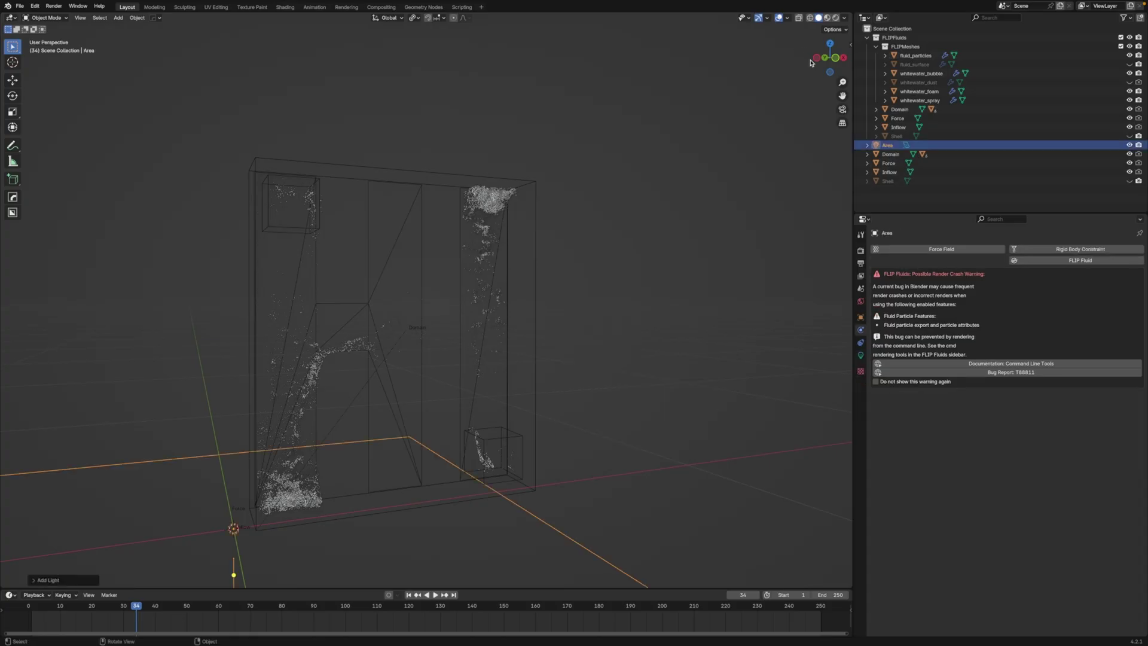
click(815, 58)
key(r)
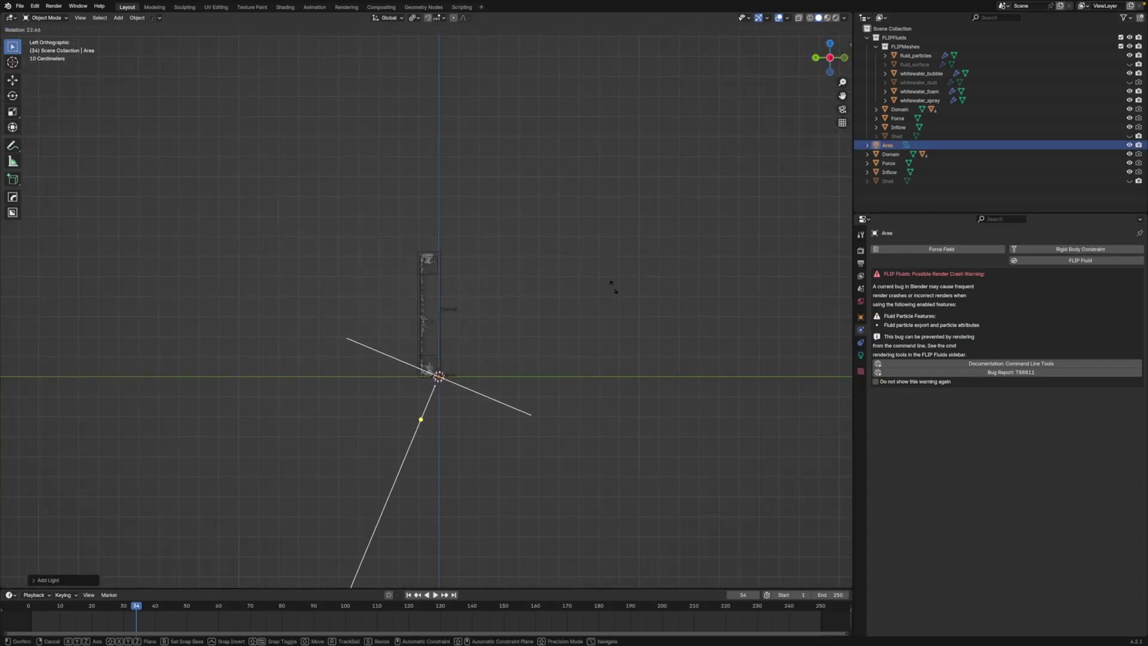
click(613, 287)
key(g)
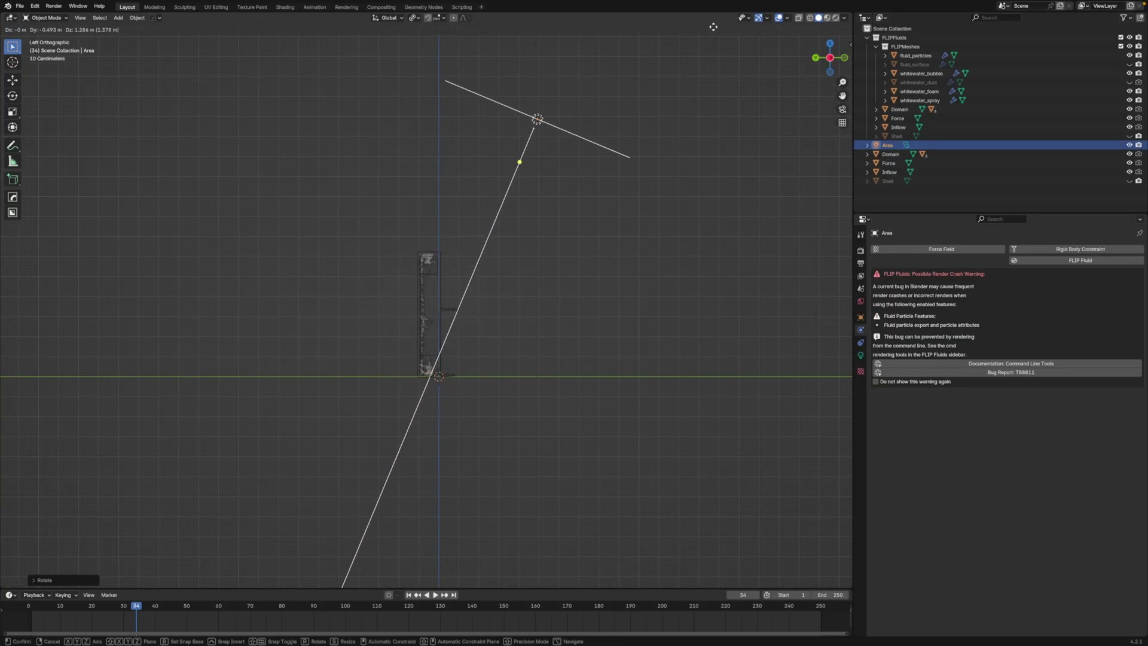
click(713, 27)
Preview the particle HI in Rendered shading, zoomed in on the H
middle_drag(636, 254, 743, 128)
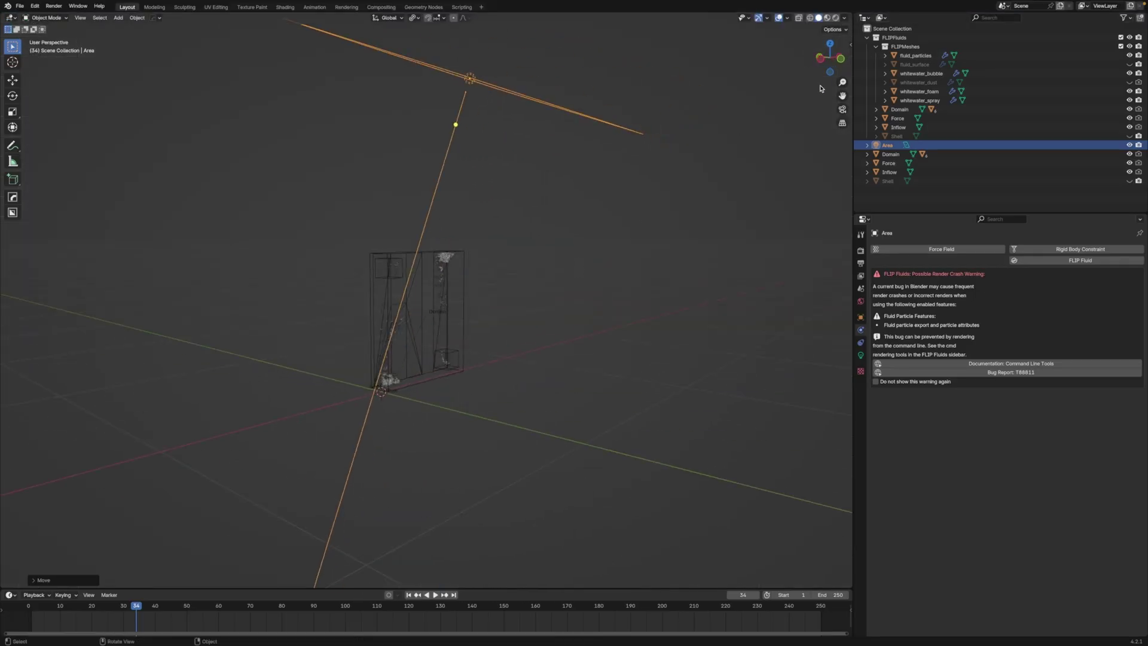
click(835, 17)
scroll(569, 333, up, 2)
scroll(553, 313, up, 2)
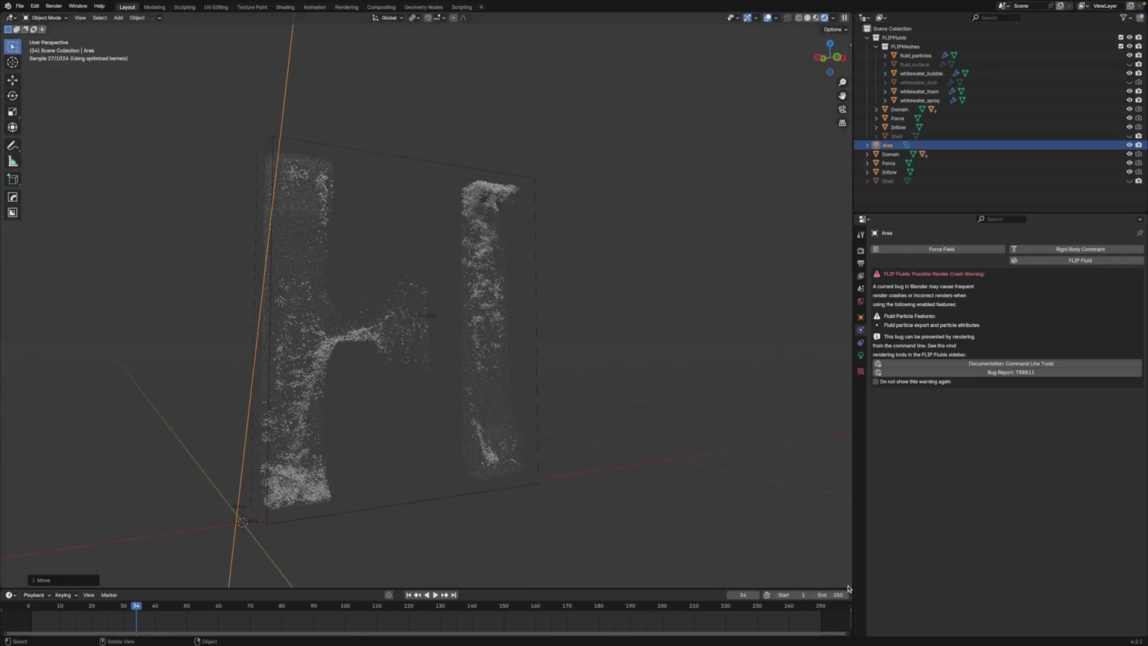
Split the viewport and turn the right half into a Shader Editor
drag(850, 586, 527, 455)
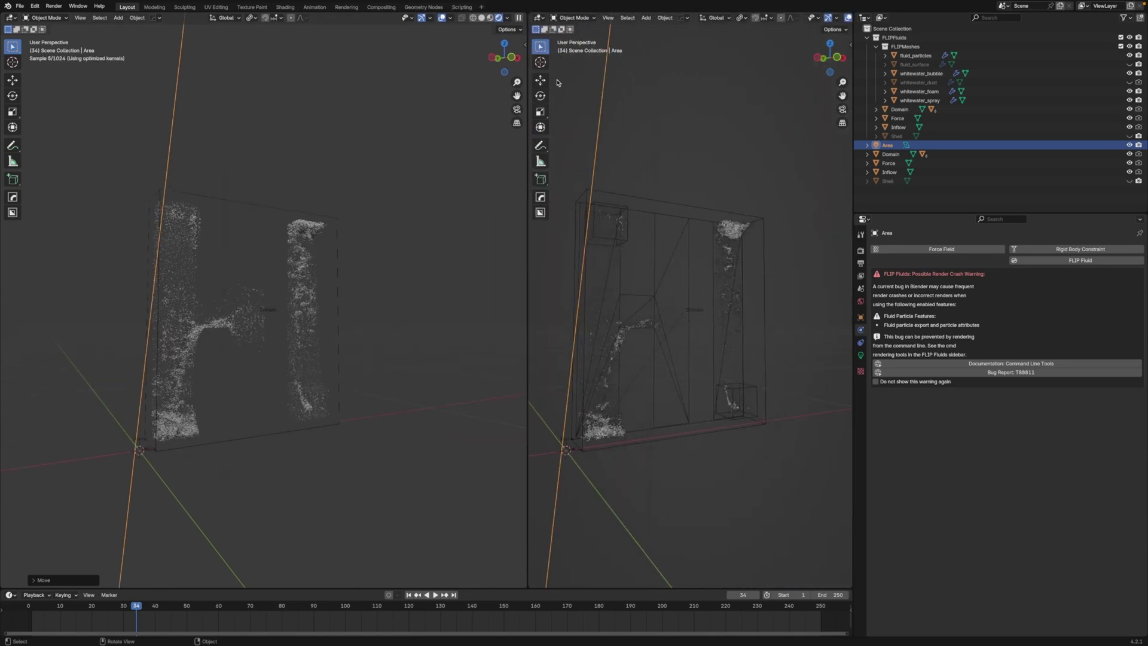
click(541, 17)
click(574, 97)
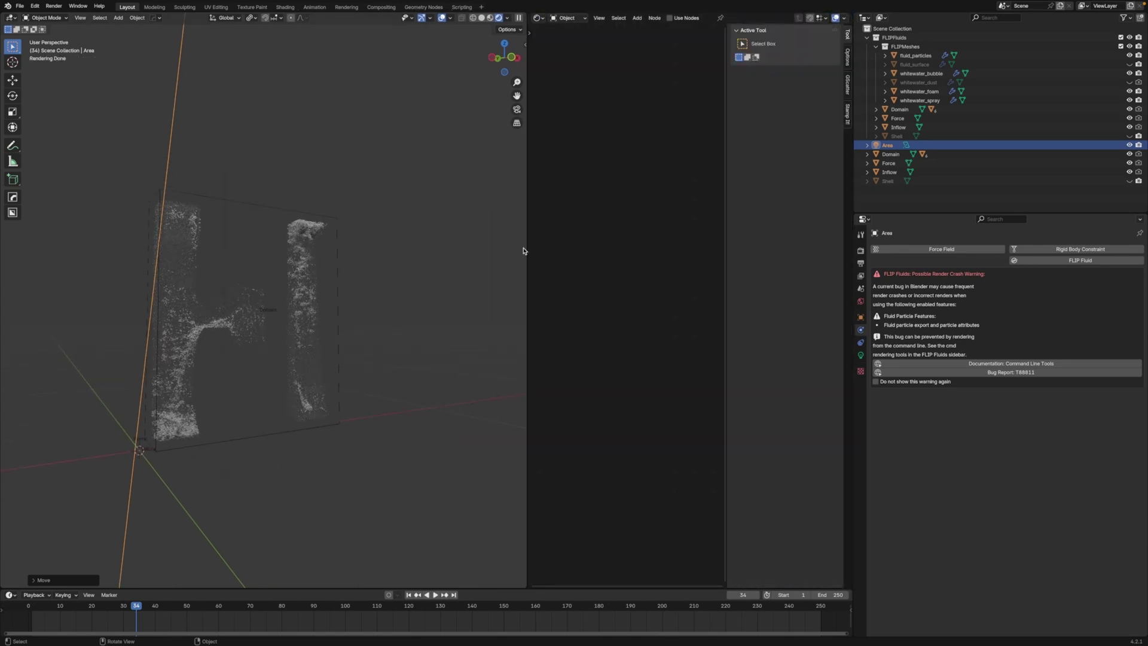
key(n)
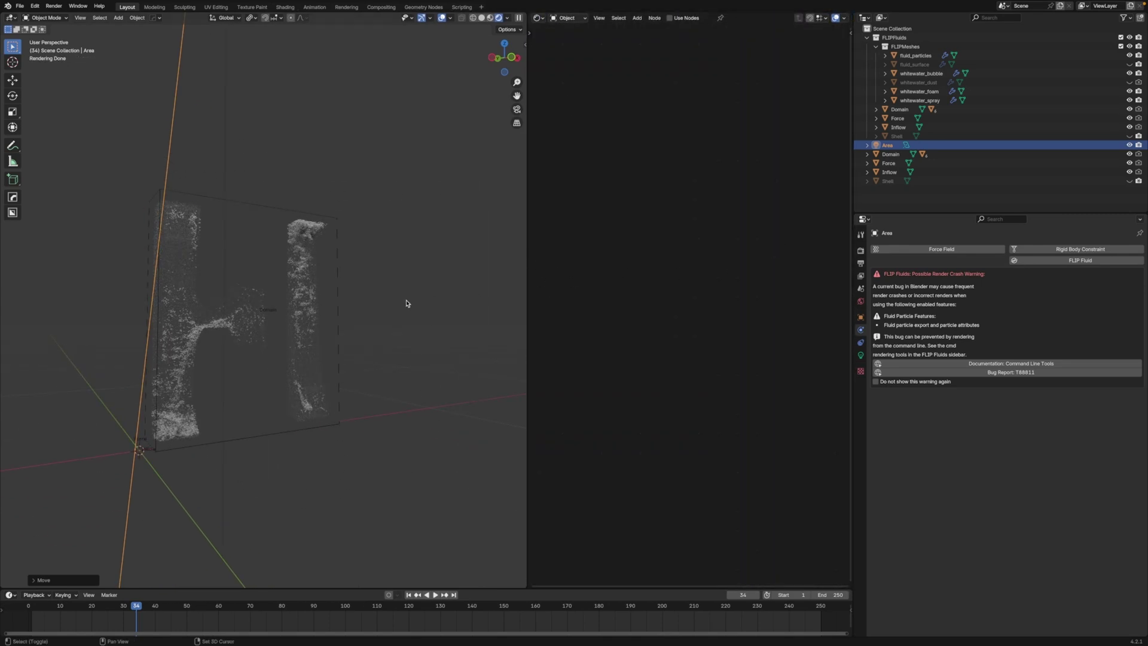
middle_drag(407, 303, 415, 303)
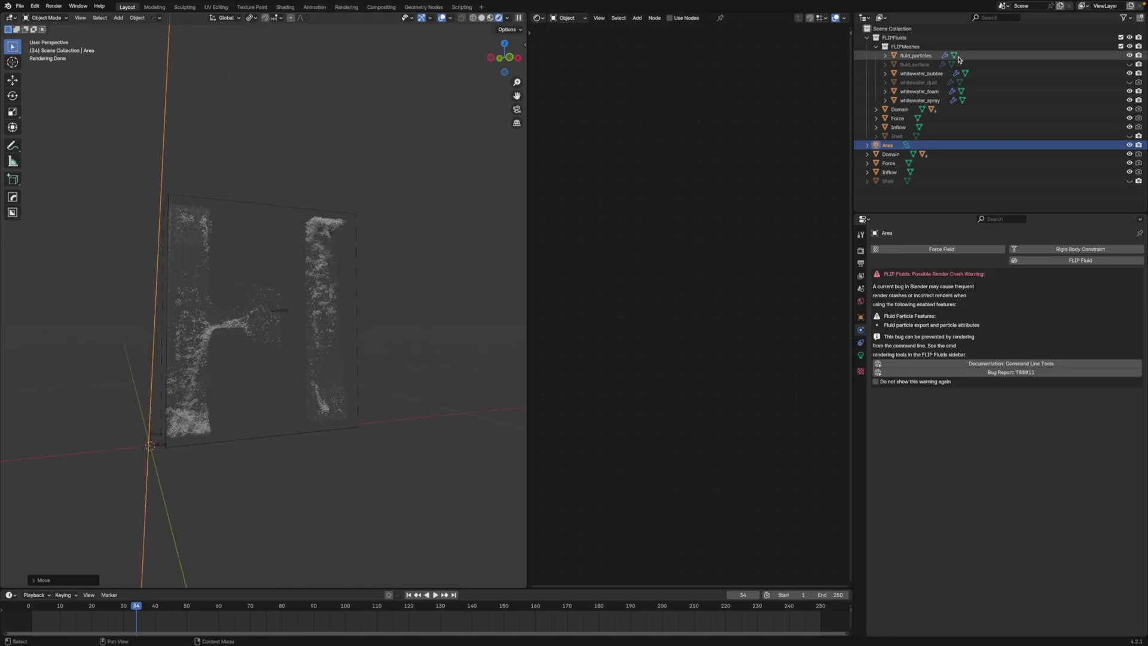
Unhide fluid_surface and give it a new material named 'Fluid'
click(1129, 64)
click(899, 64)
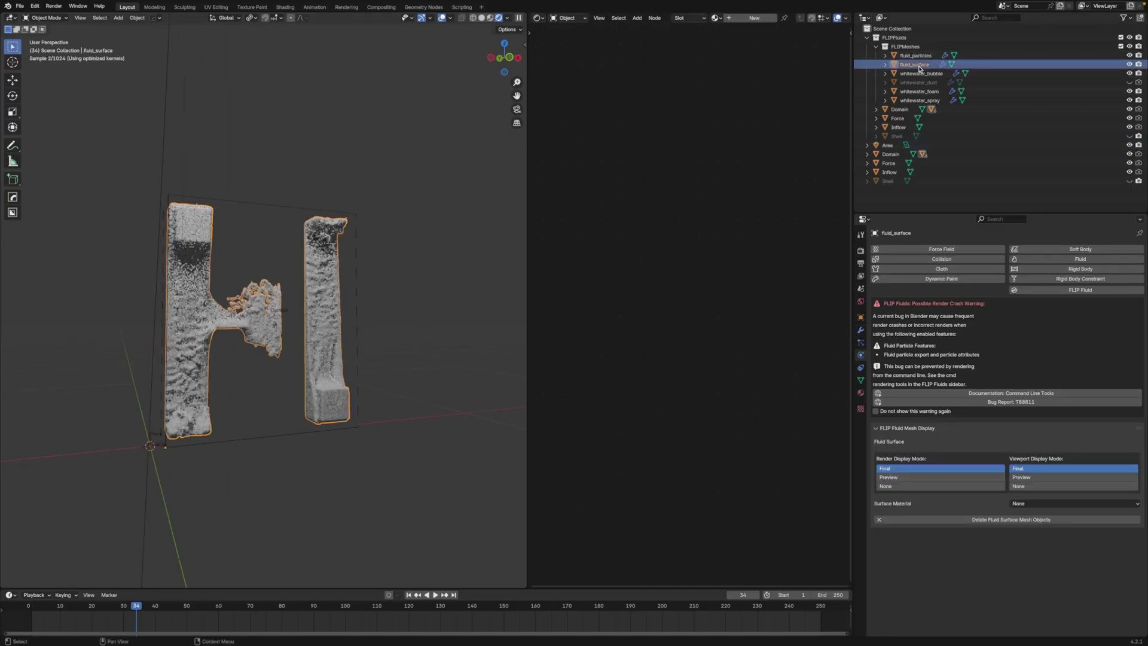
click(860, 392)
click(957, 288)
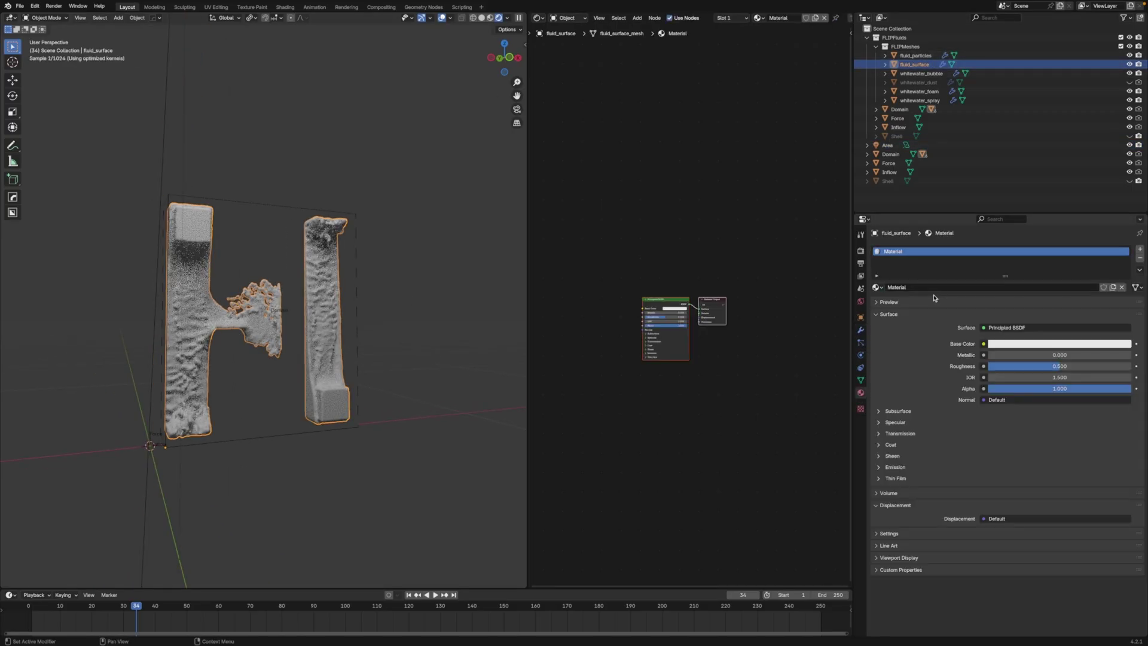
double_click(934, 288)
text(Fluid)
key(Return)
Set the Fluid material's Transmission to 0.95, Roughness to 0.075 and Coat to 0.1
scroll(728, 318, up, 1)
scroll(728, 318, up, 2)
scroll(728, 317, up, 1)
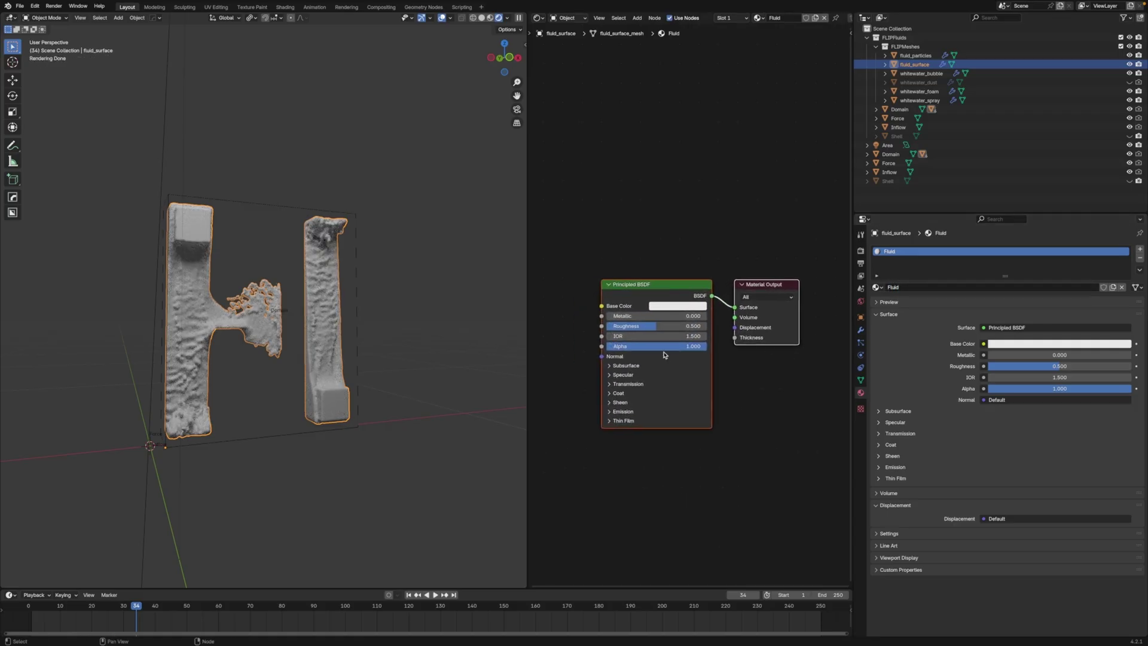
click(612, 385)
click(678, 393)
text(.95)
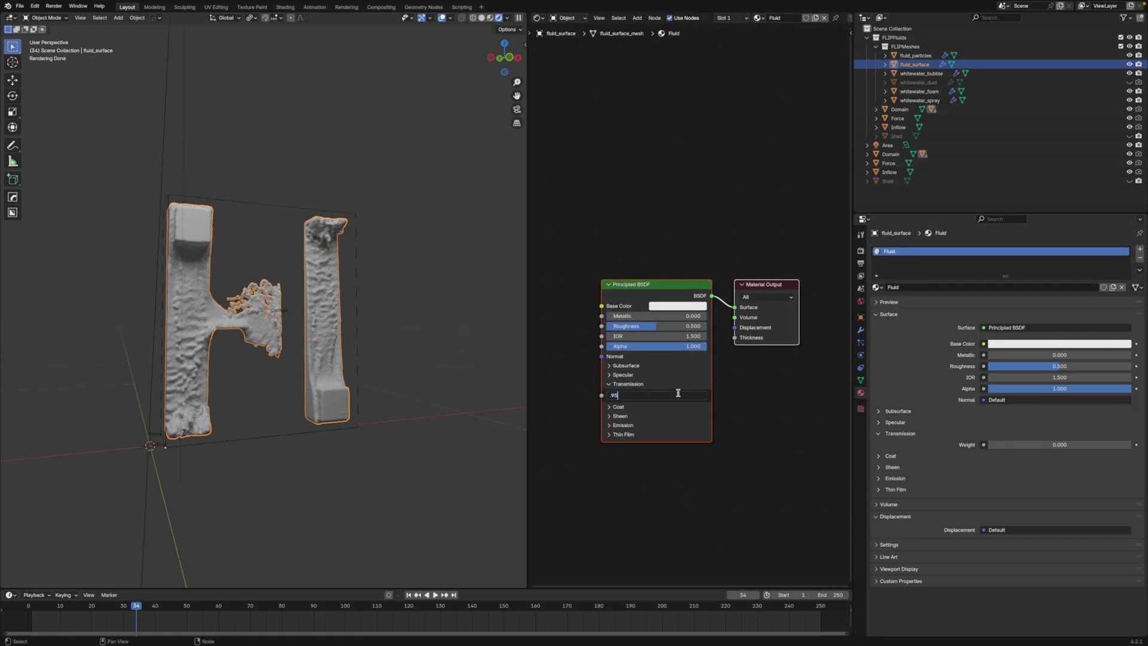
key(Return)
click(676, 326)
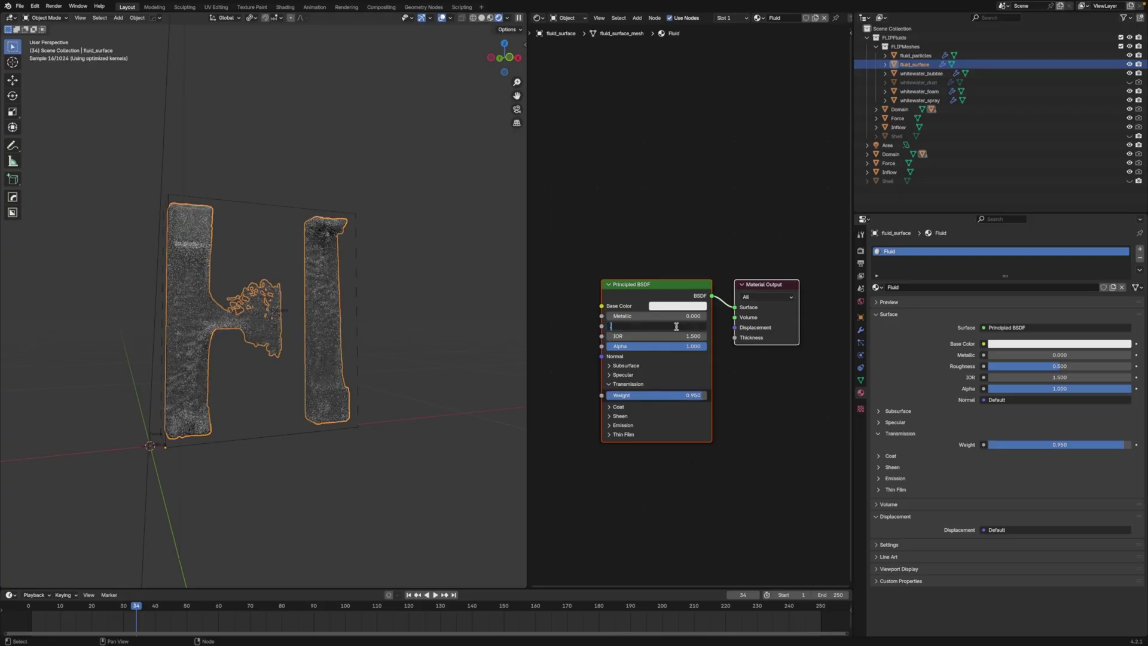
text(.075)
key(Return)
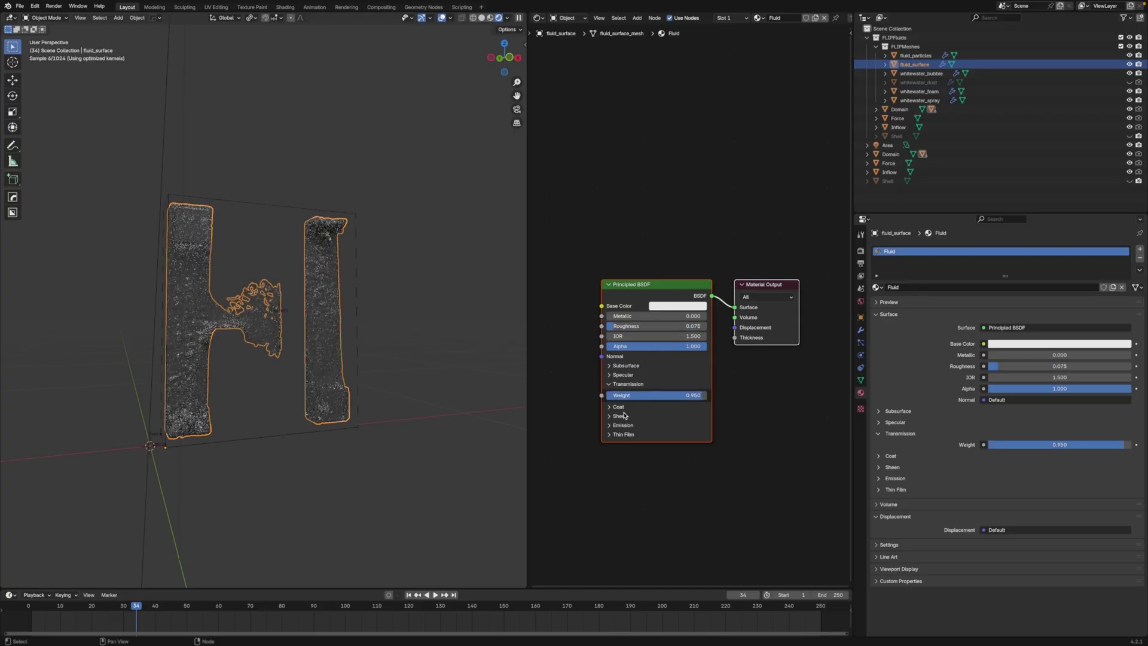
click(618, 406)
click(667, 417)
text(0.1)
key(Return)
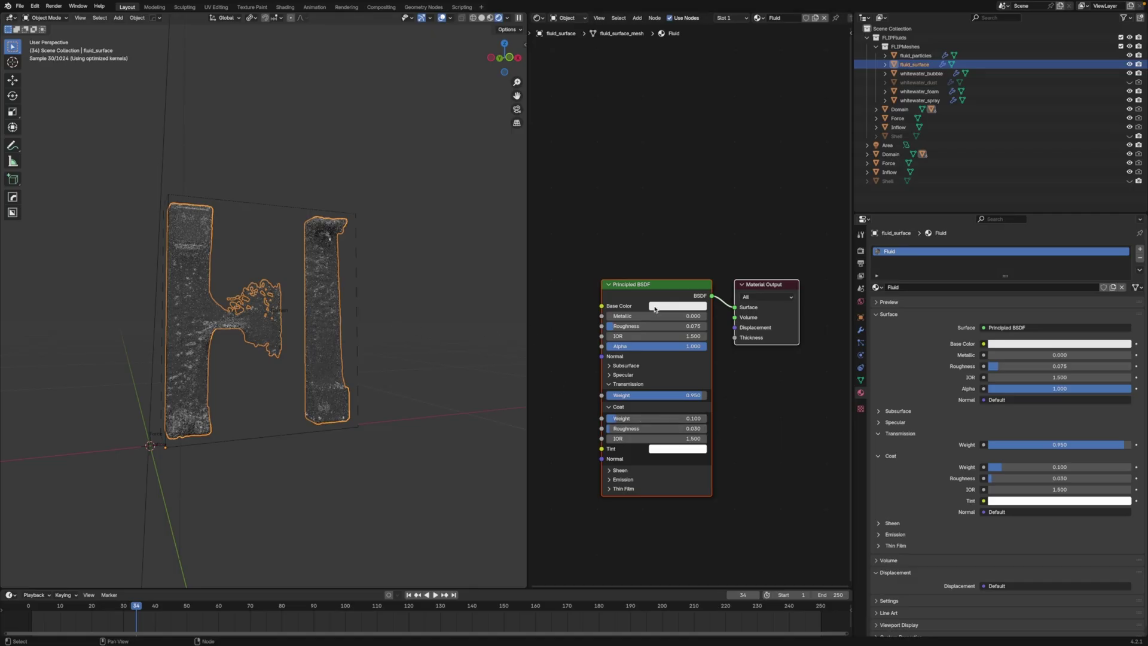
Give the Fluid material a pale light-blue Base Color
click(670, 307)
click(704, 194)
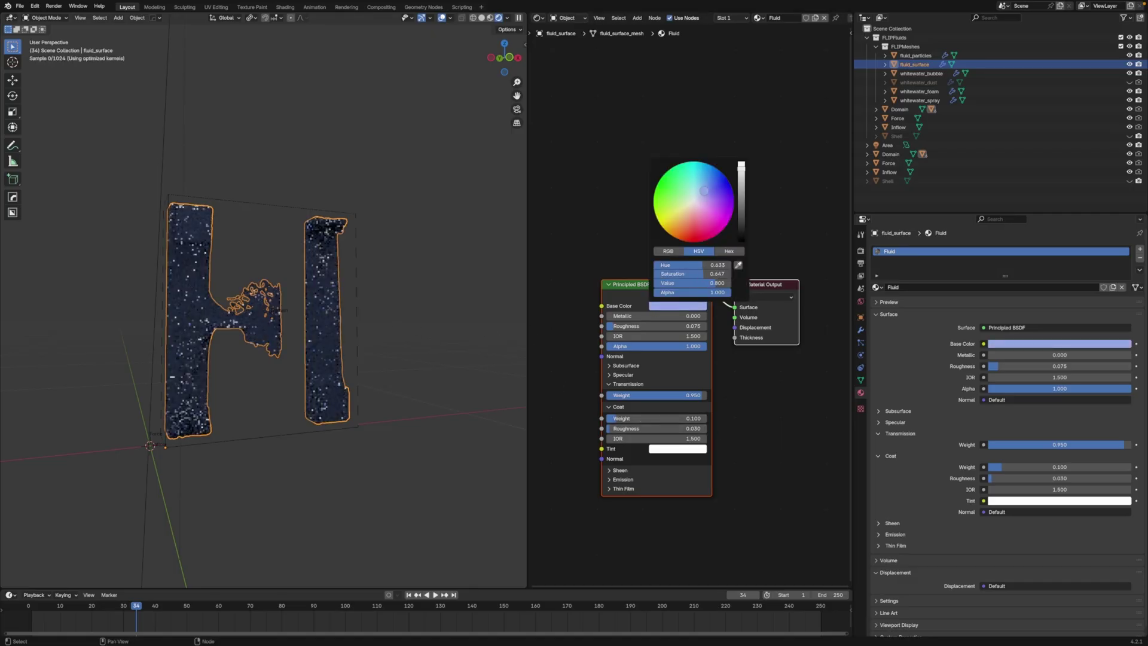
click(697, 197)
Limit the preview render to a region box around the H
middle_drag(359, 287, 339, 330)
click(339, 330)
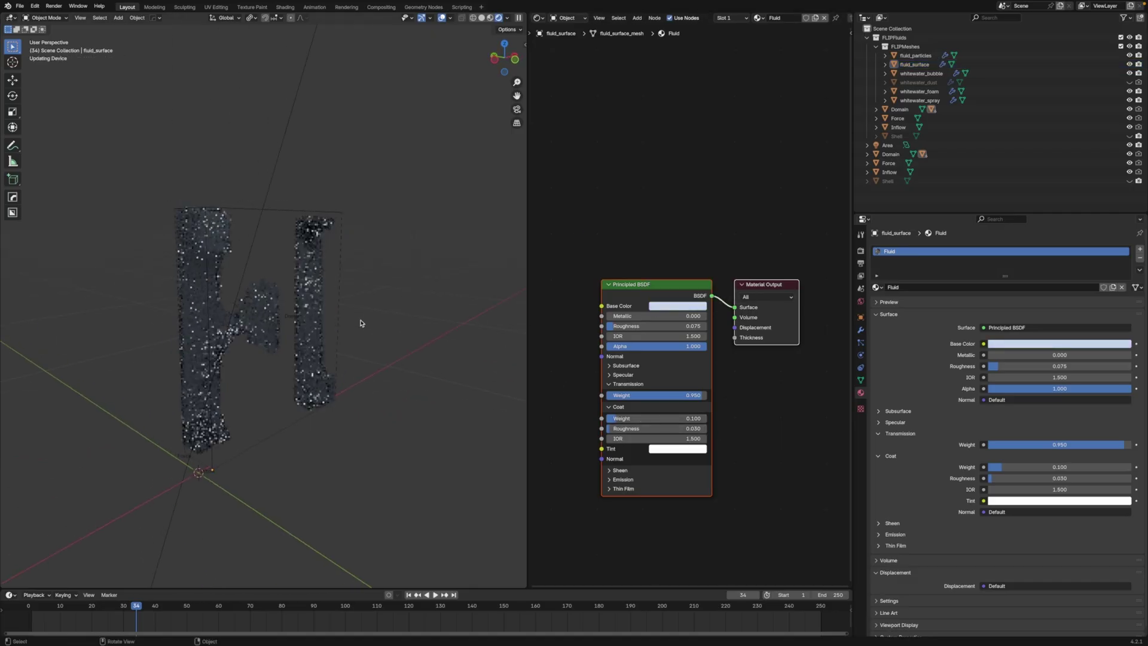
scroll(339, 330, up, 3)
key(b)
drag(144, 231, 322, 456)
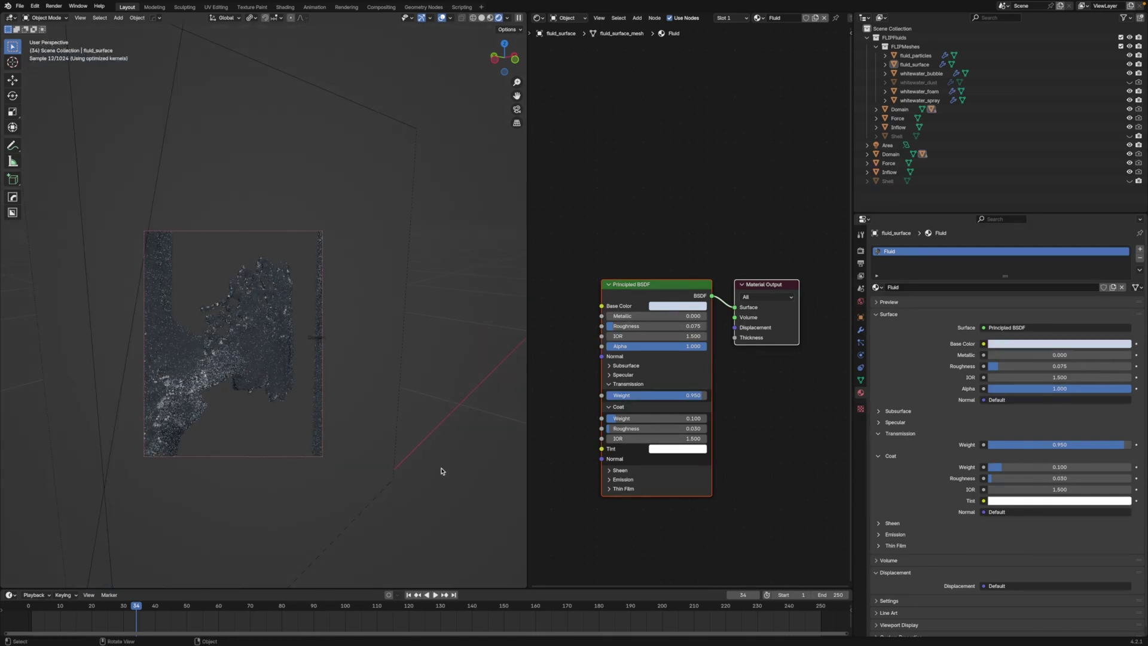
Give whitewater_bubble a new material named 'Bubble'
click(921, 73)
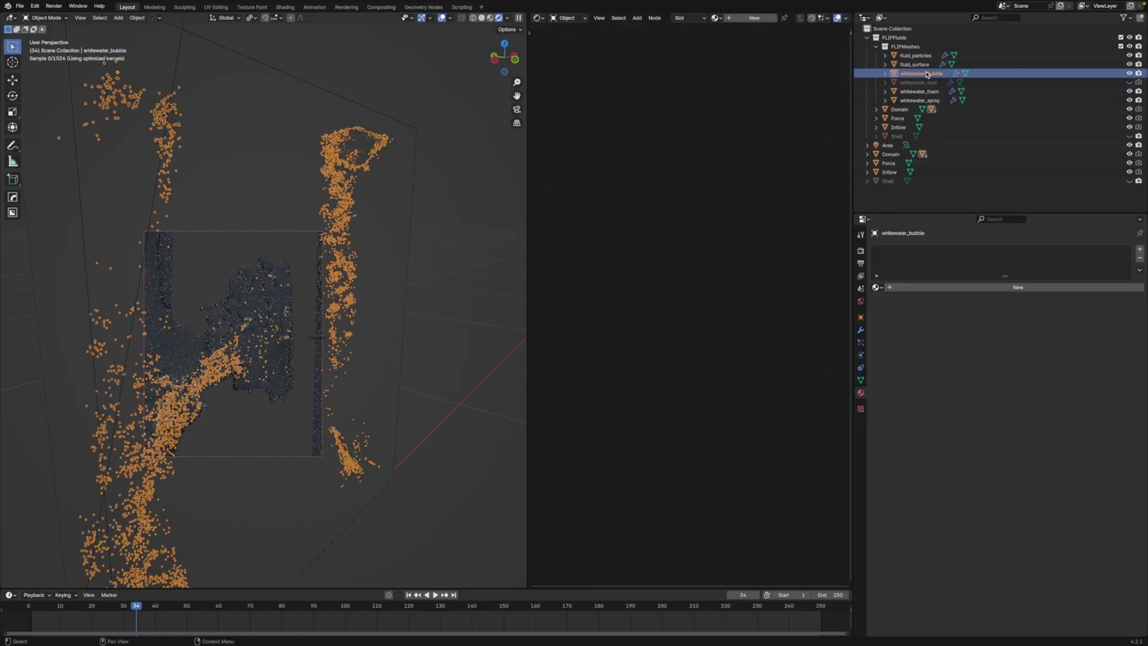
click(931, 291)
double_click(930, 288)
text(Bubble)
key(Return)
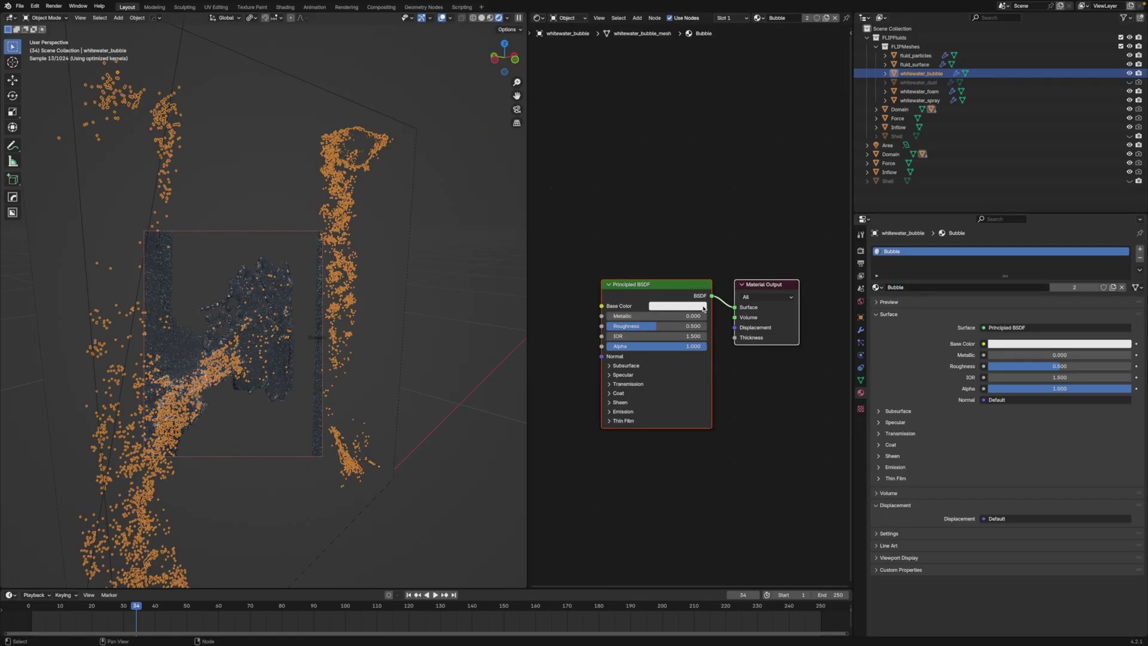
Connect a Glass BSDF with 0.005 roughness to the Bubble material's Surface
key(shift+a)
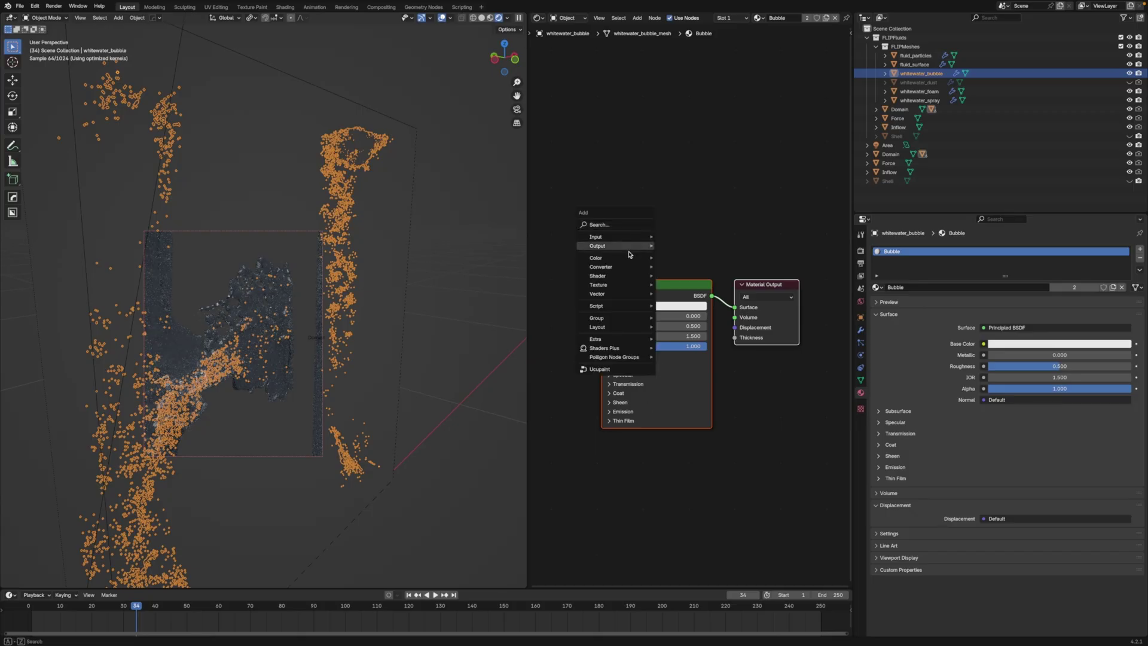
click(683, 301)
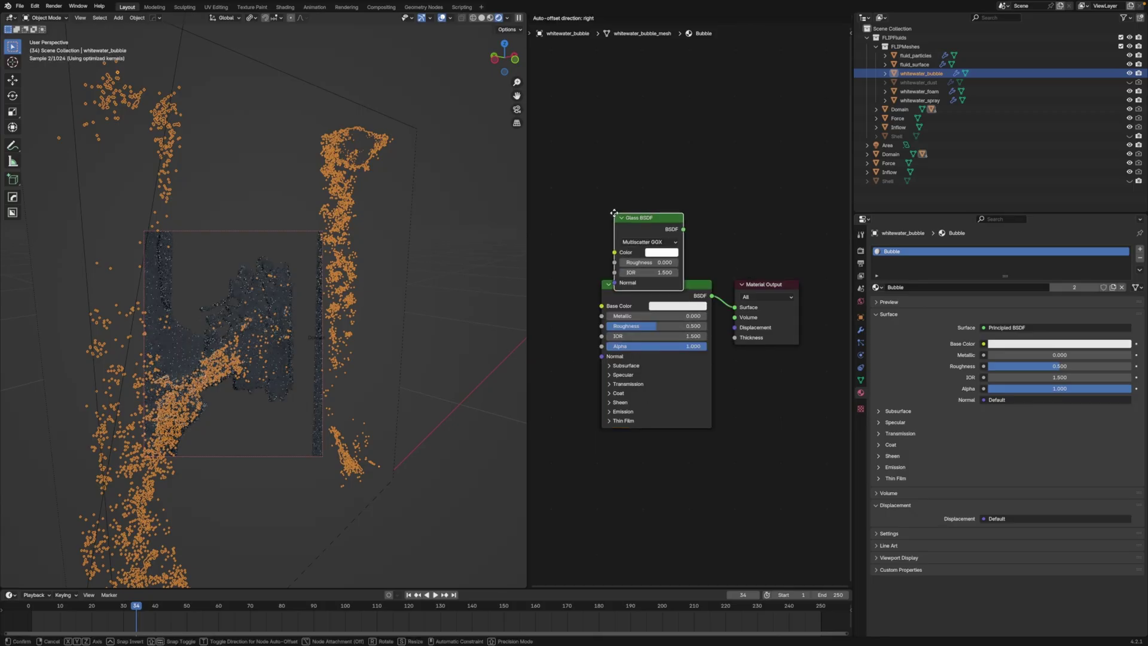
click(672, 217)
drag(675, 206, 734, 307)
click(646, 240)
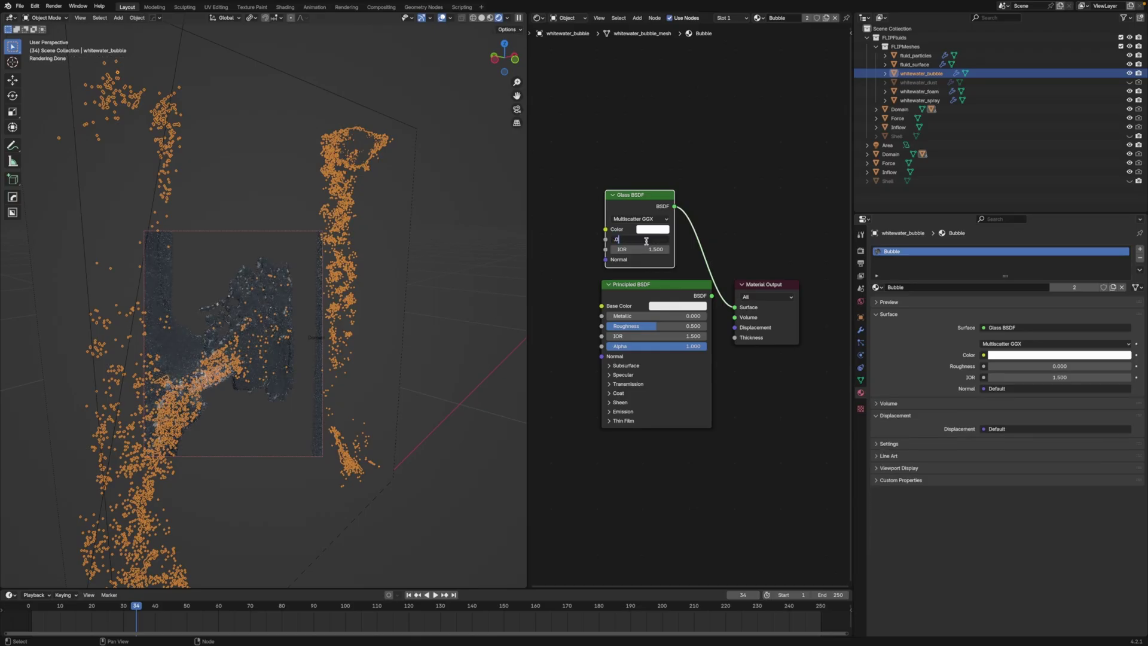
text(05)
key(Return)
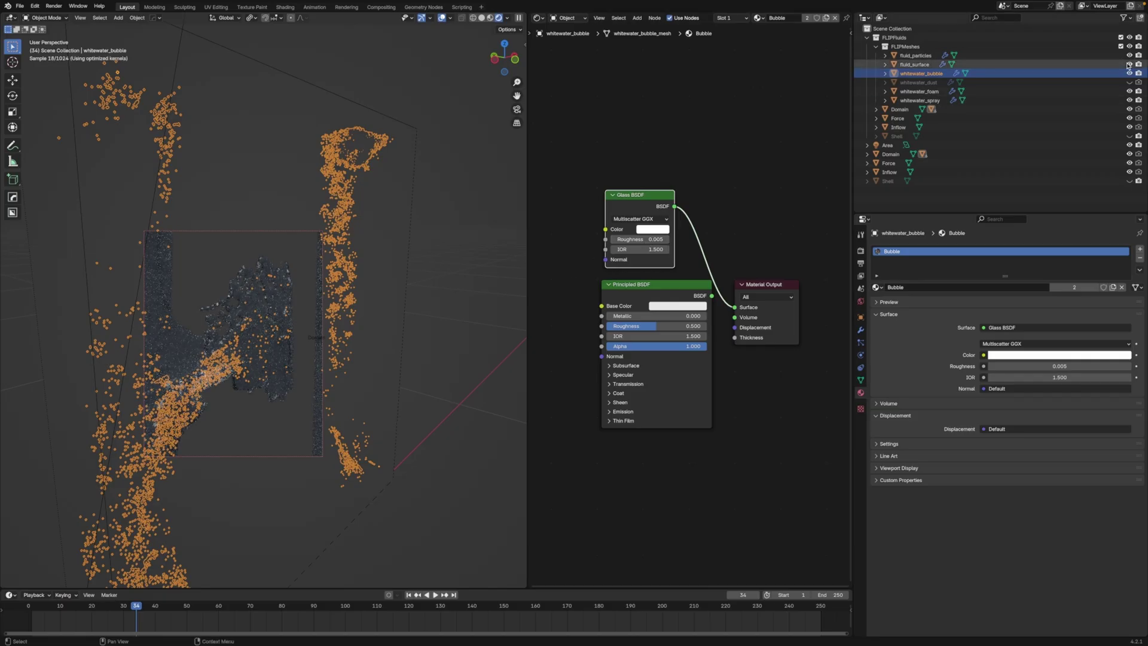
Hide the other fluid meshes and the whitewater_bubble particles from the viewport
drag(1129, 55, 1129, 99)
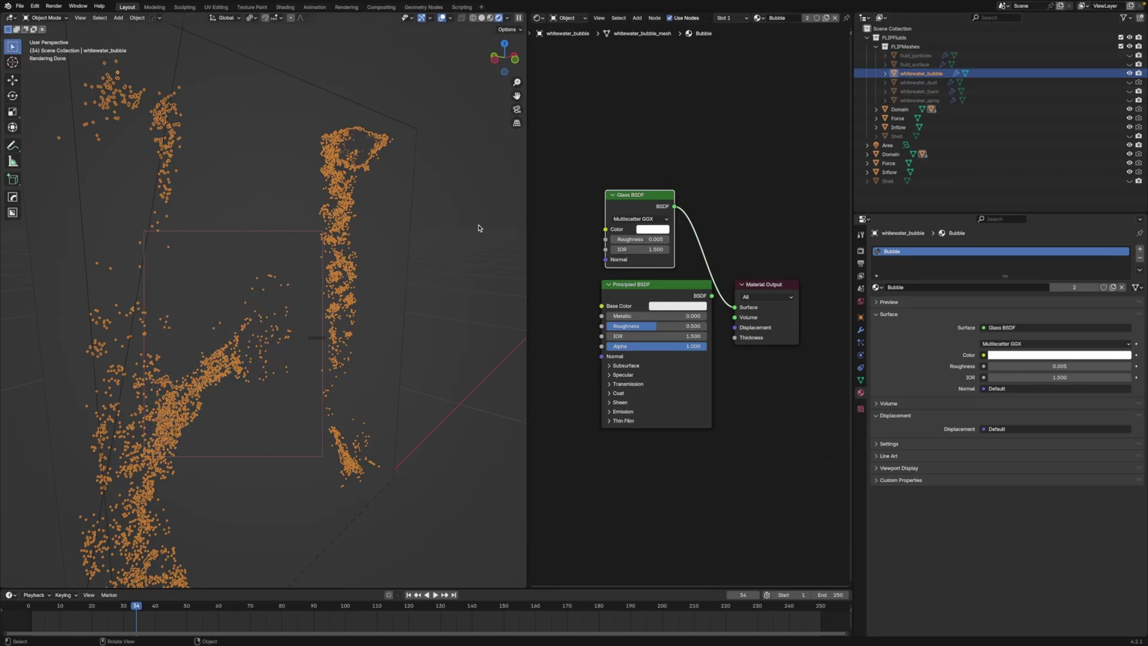
click(393, 359)
scroll(291, 431, up, 2)
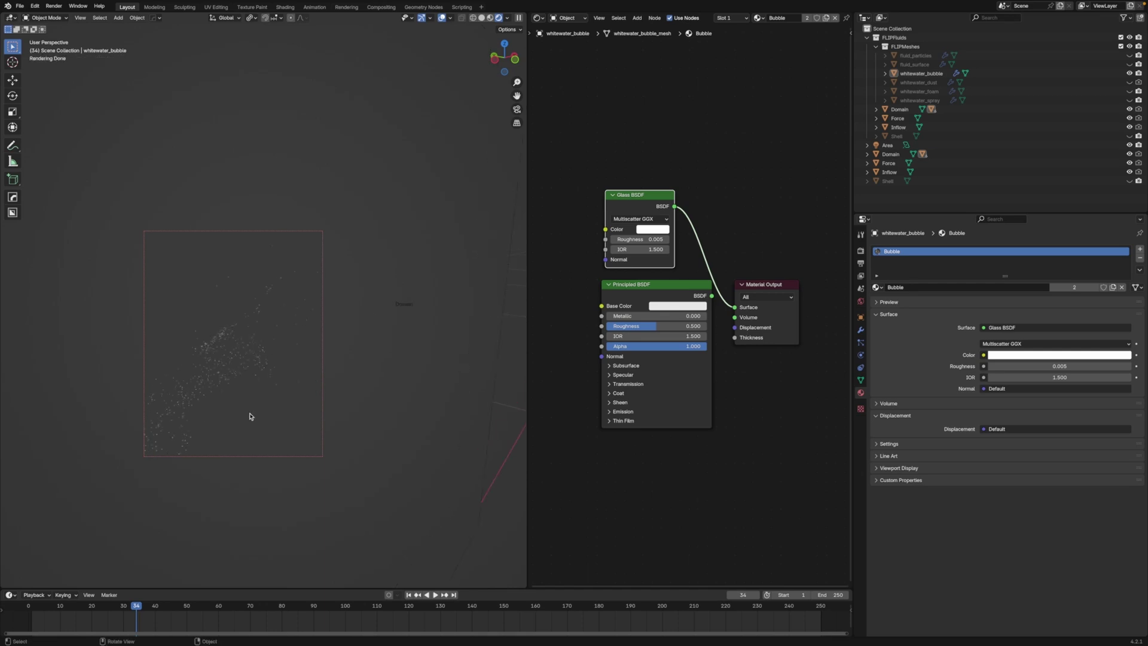
scroll(250, 414, up, 3)
click(1129, 73)
Give whitewater_foam a new material named 'FoamSpray'
click(920, 91)
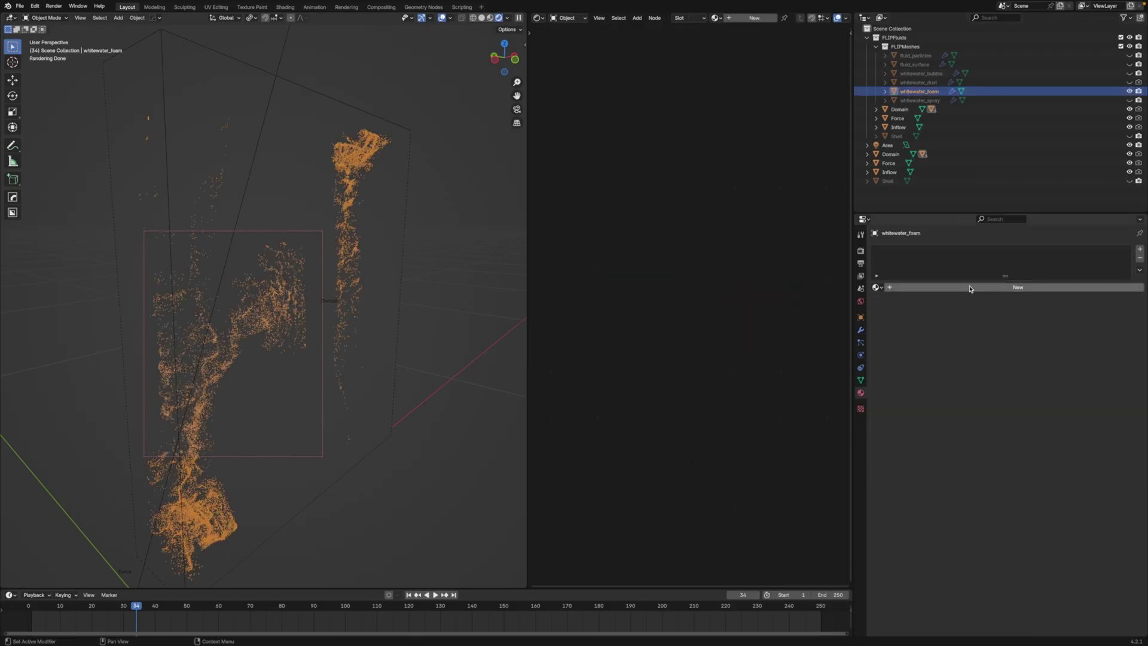
click(970, 288)
double_click(969, 287)
text(FoamSpray)
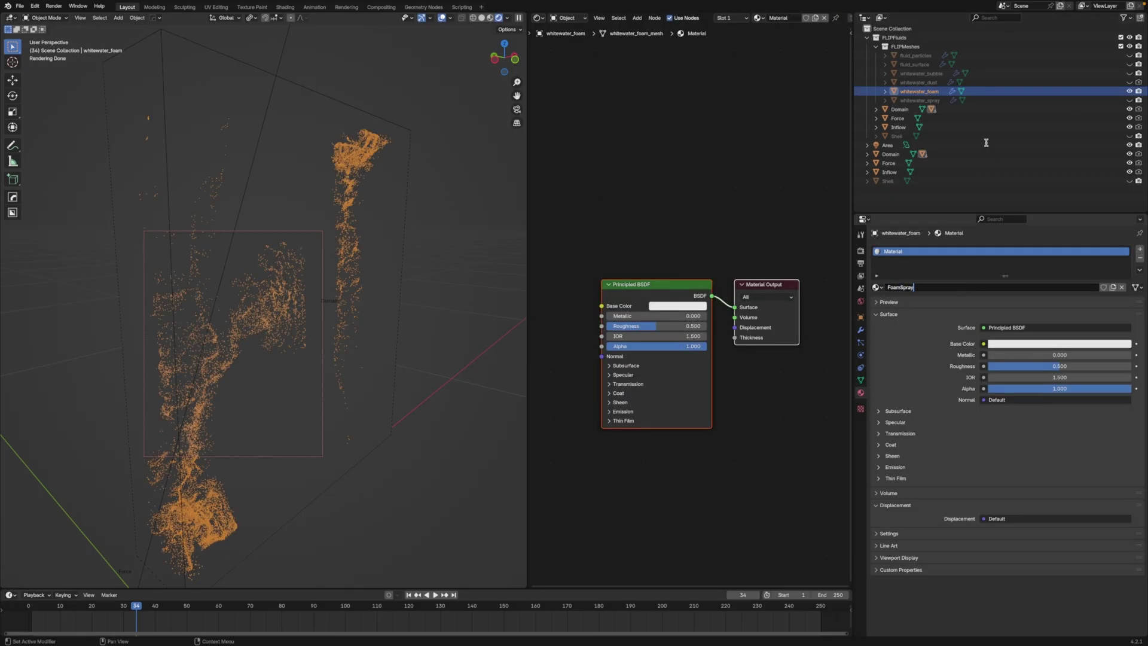
key(Return)
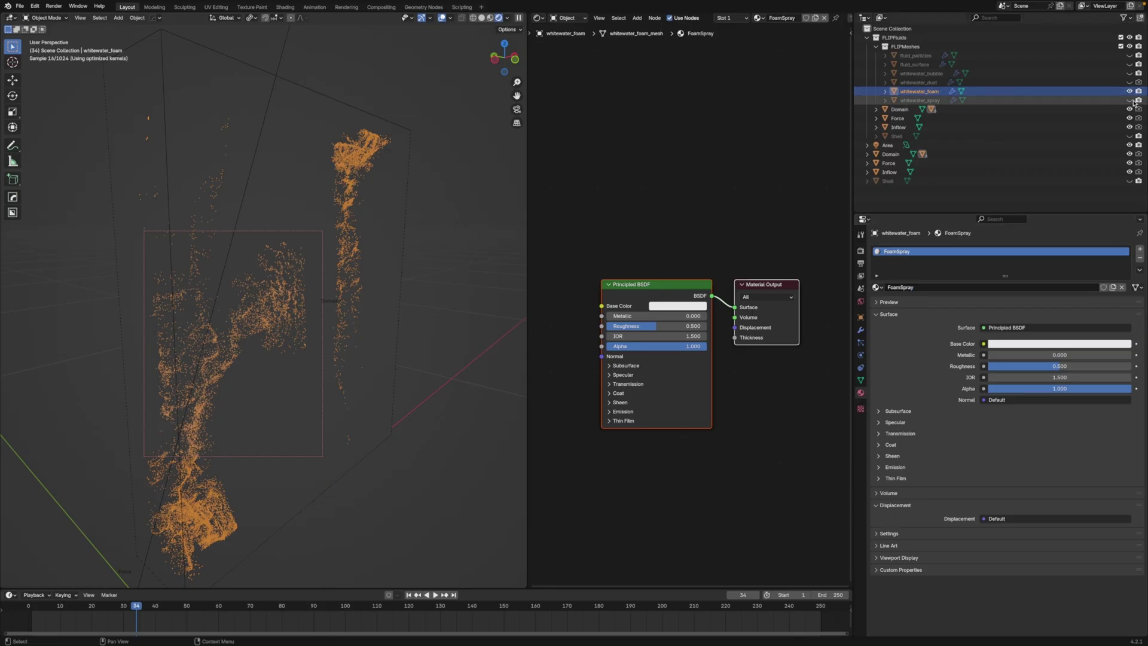
Assign FoamSpray as the material for both the foam and spray particles
click(1130, 100)
click(861, 355)
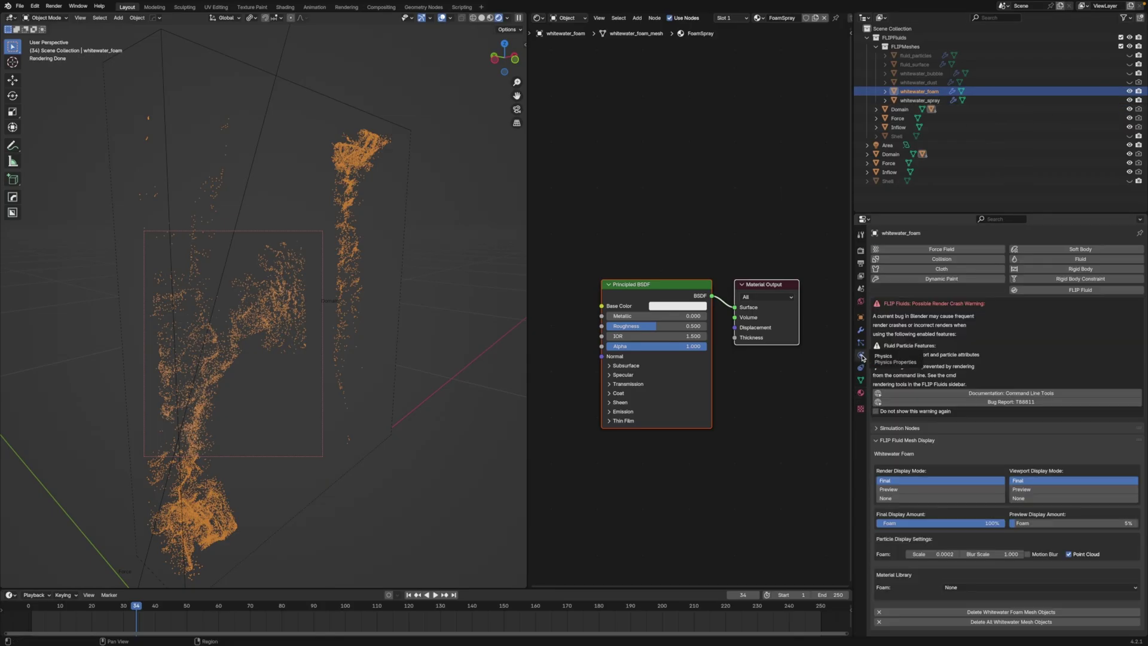
click(980, 590)
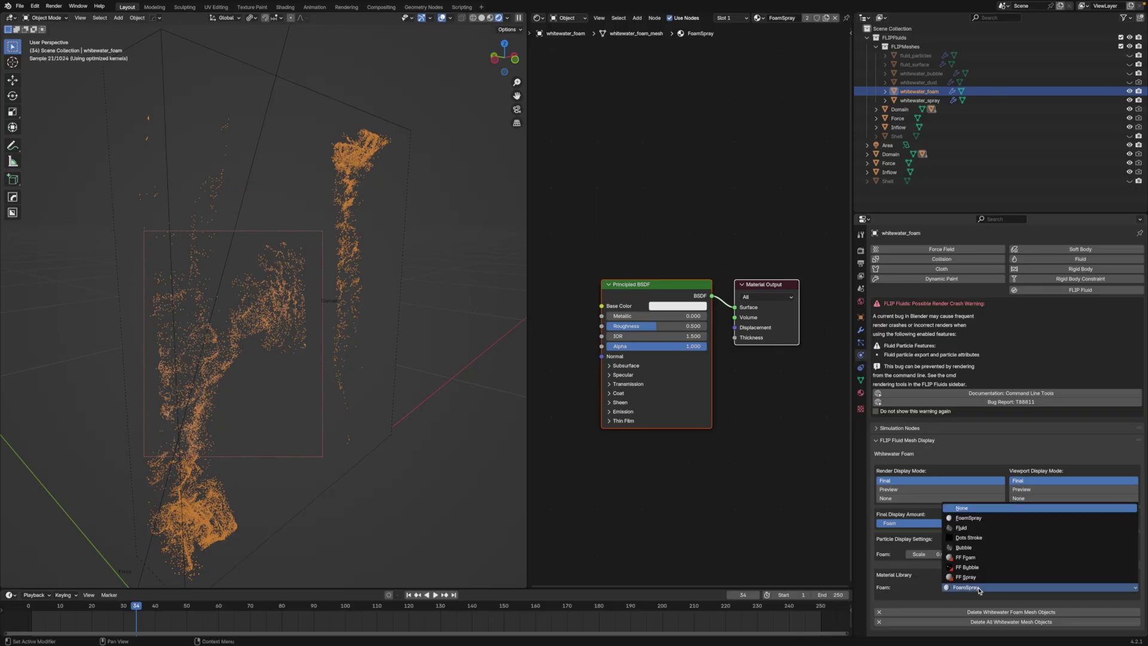
click(986, 582)
click(917, 100)
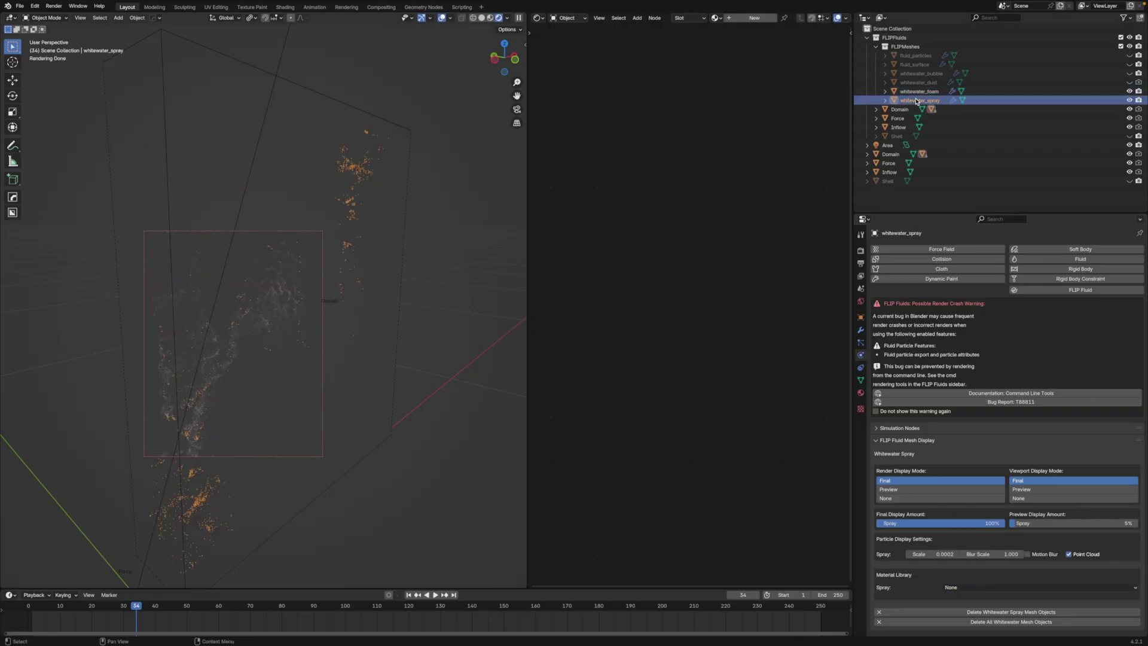
click(964, 591)
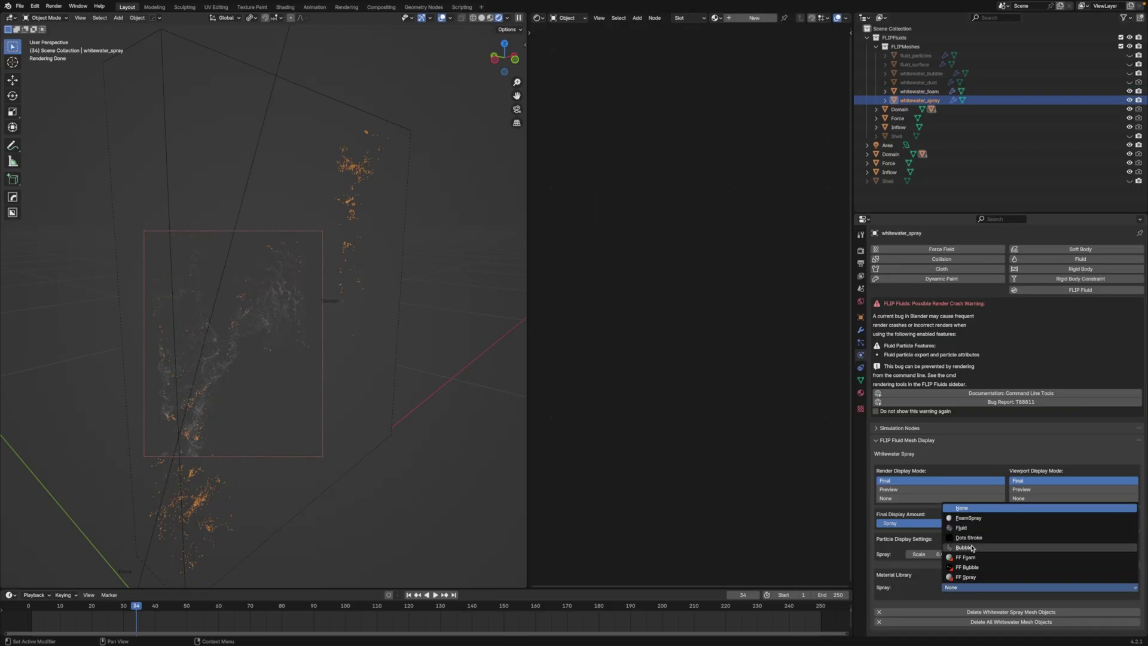
click(963, 518)
Select fluid_particles and hide fluid_surface and the whitewater bubble, foam and spray objects
click(921, 73)
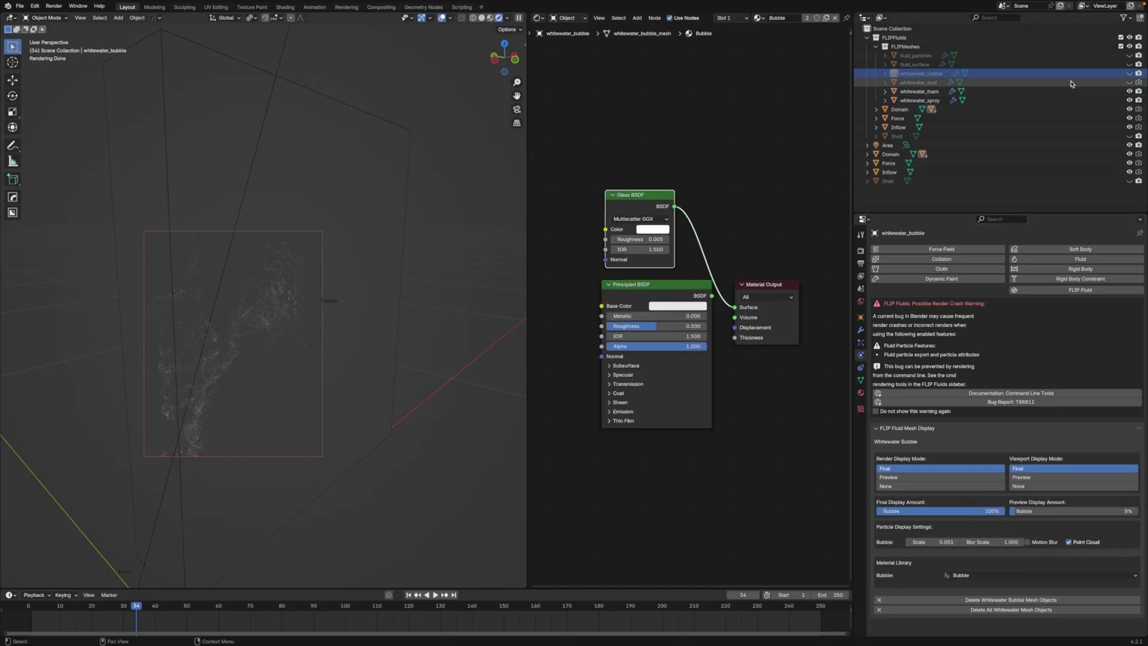
key(Up)
key(Up)
click(1129, 64)
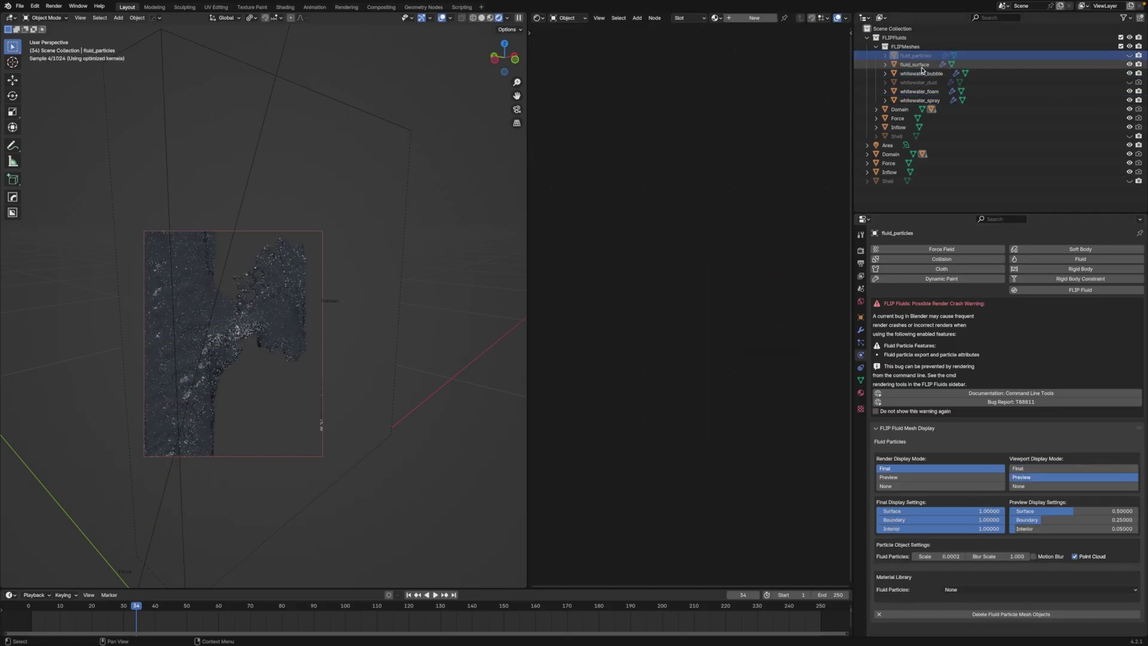
key(Down)
click(1129, 55)
key(Up)
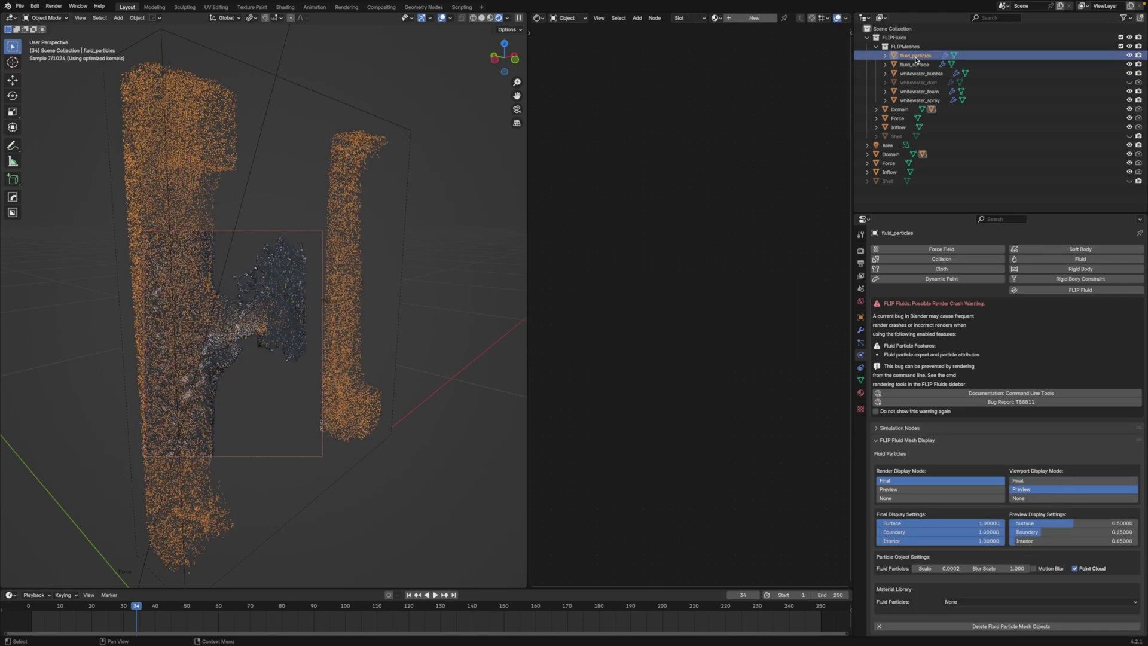
drag(1129, 64, 1129, 100)
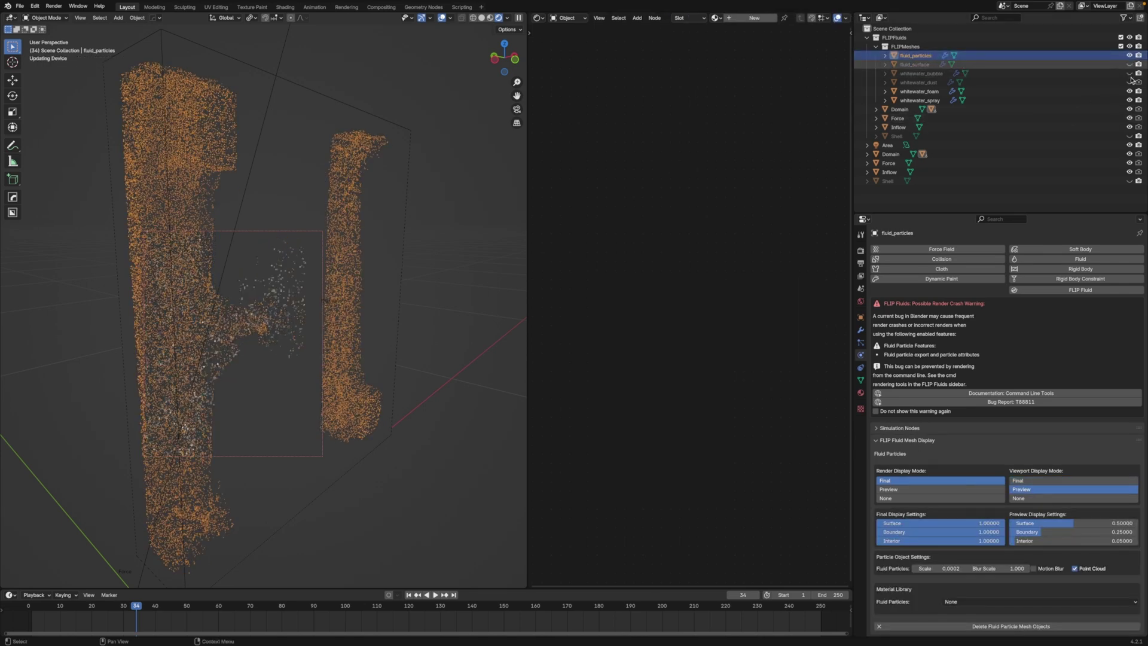
Give the fluid particles a new material named 'FluidParticles'
click(860, 393)
click(959, 287)
double_click(931, 287)
text(FluidPartic)
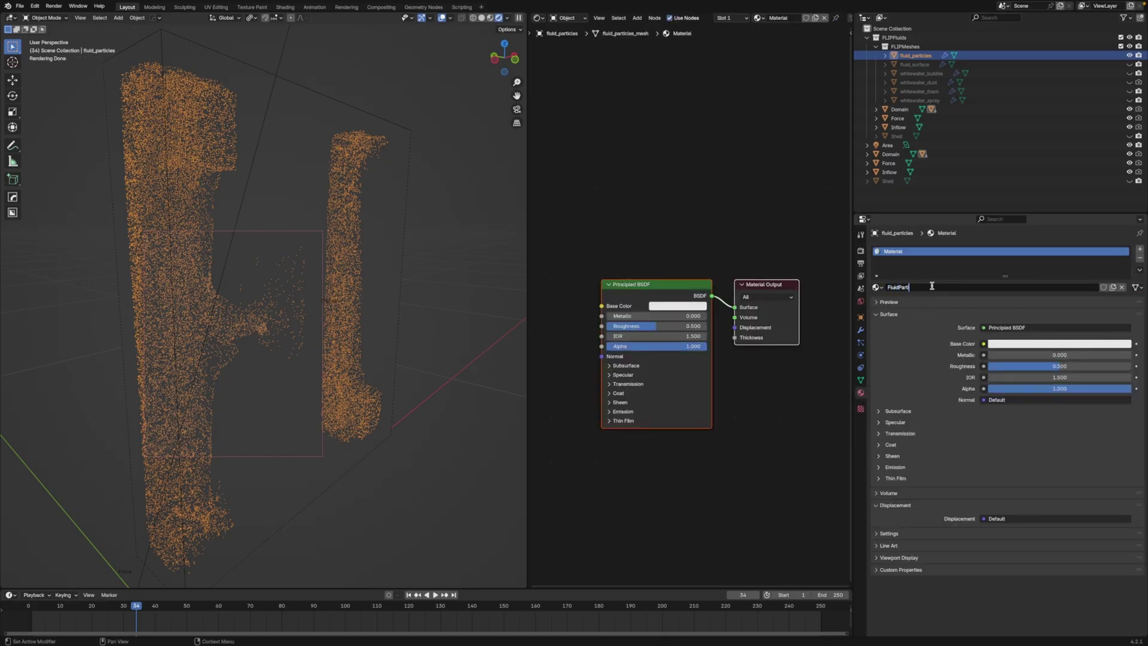
text(les)
key(Return)
scroll(721, 264, down, 2)
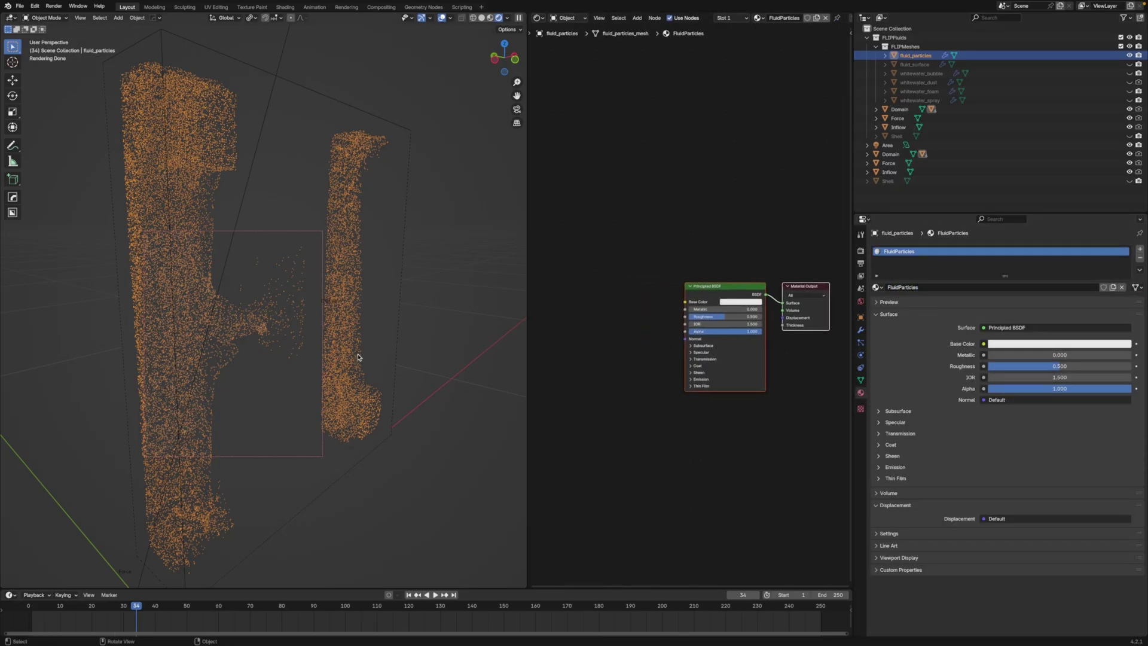
middle_drag(395, 357, 397, 335)
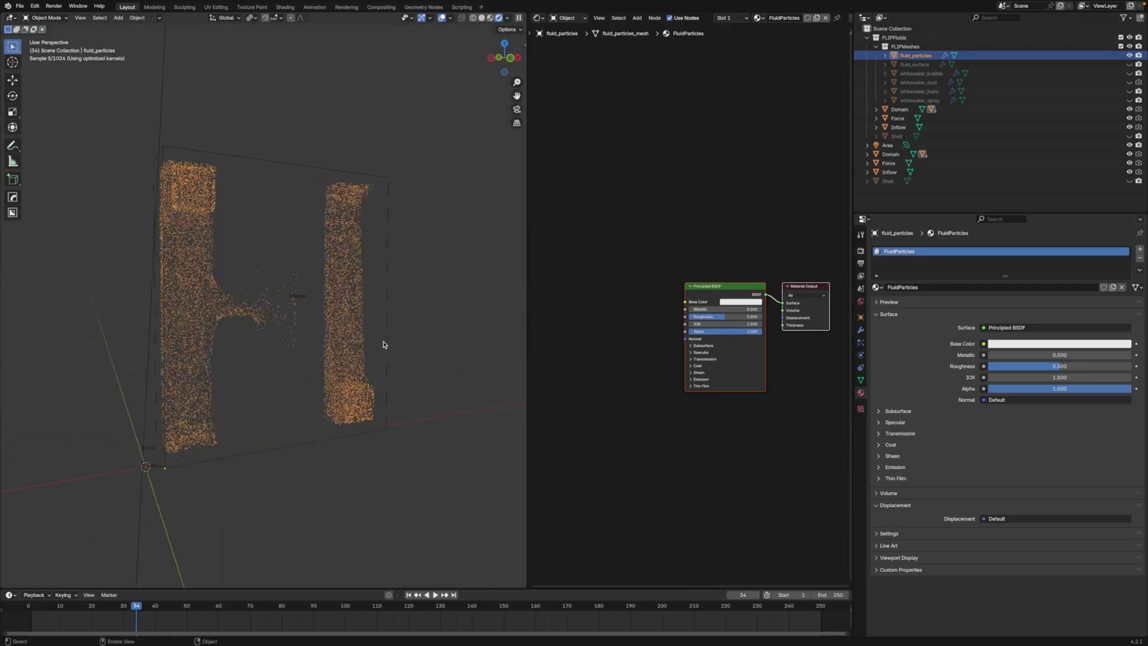
Add a flip_velocity Attribute node, link its Color to the Surface, and move Principled BSDF aside
key(shift+a)
text(att)
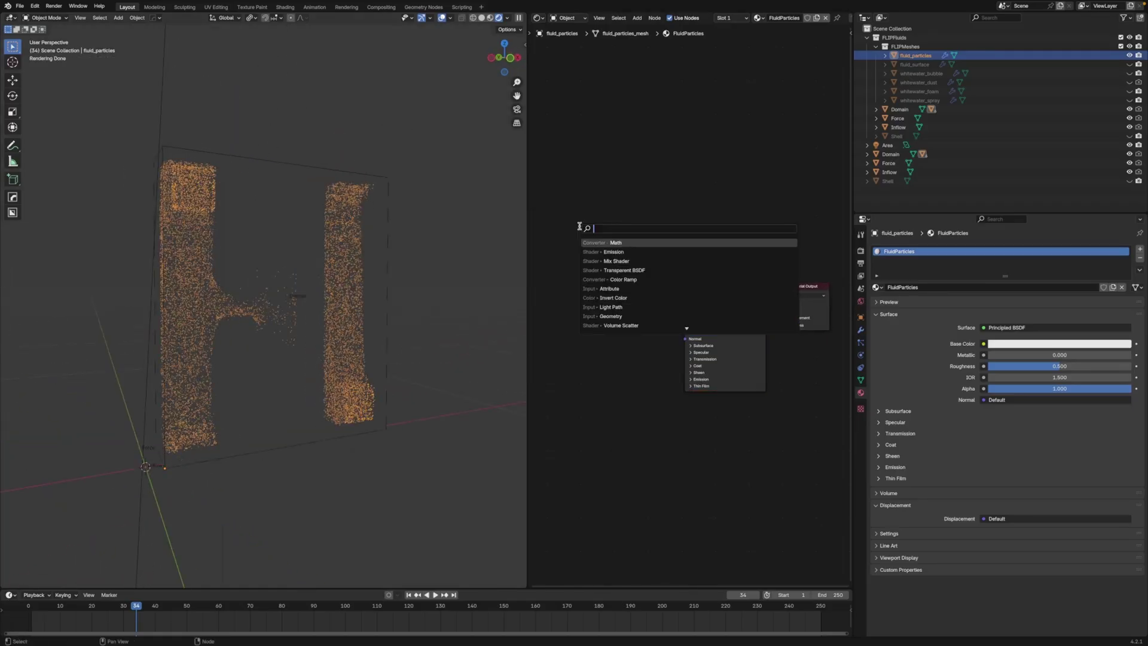
text(r)
key(Return)
click(571, 281)
click(441, 18)
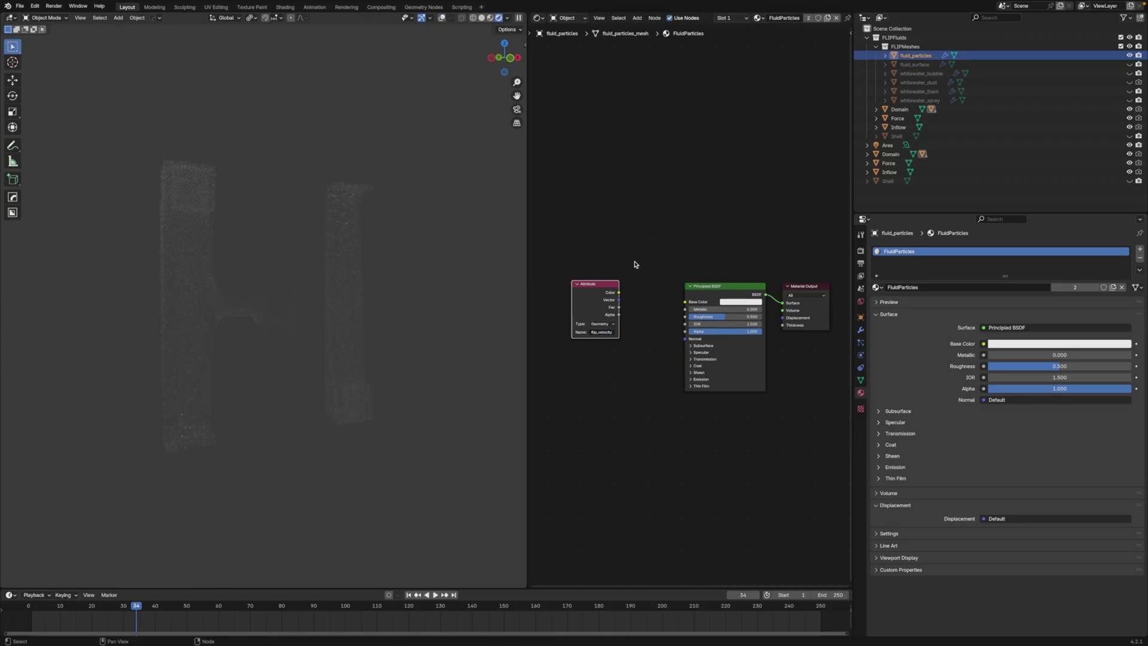
ctrl+shift+click(608, 287)
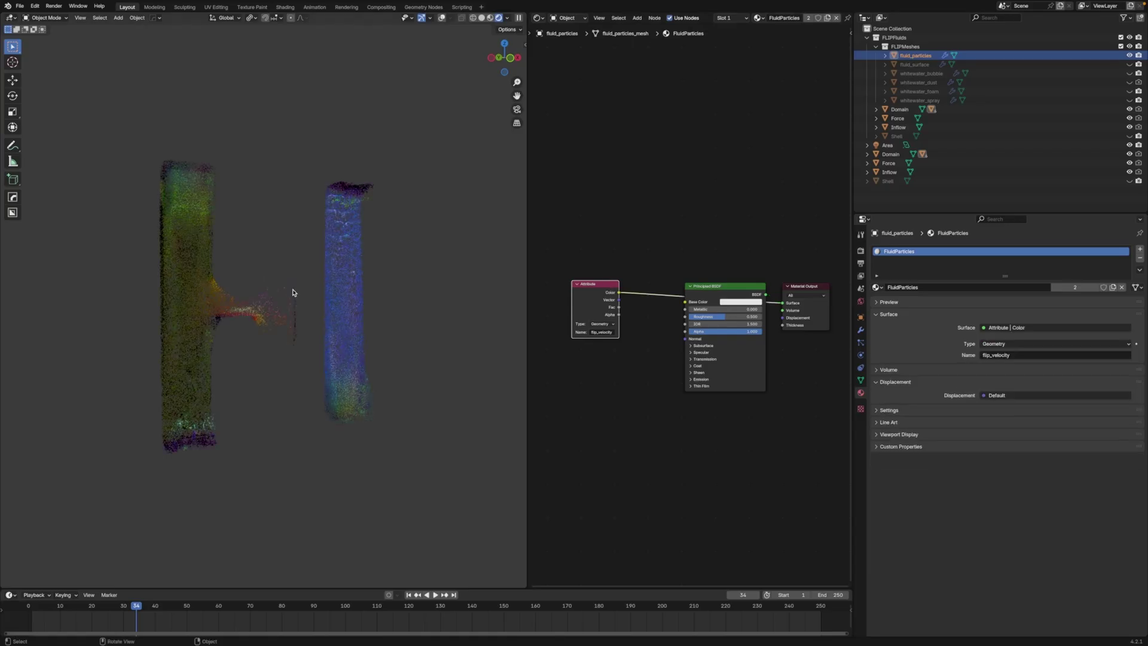
scroll(293, 292, up, 2)
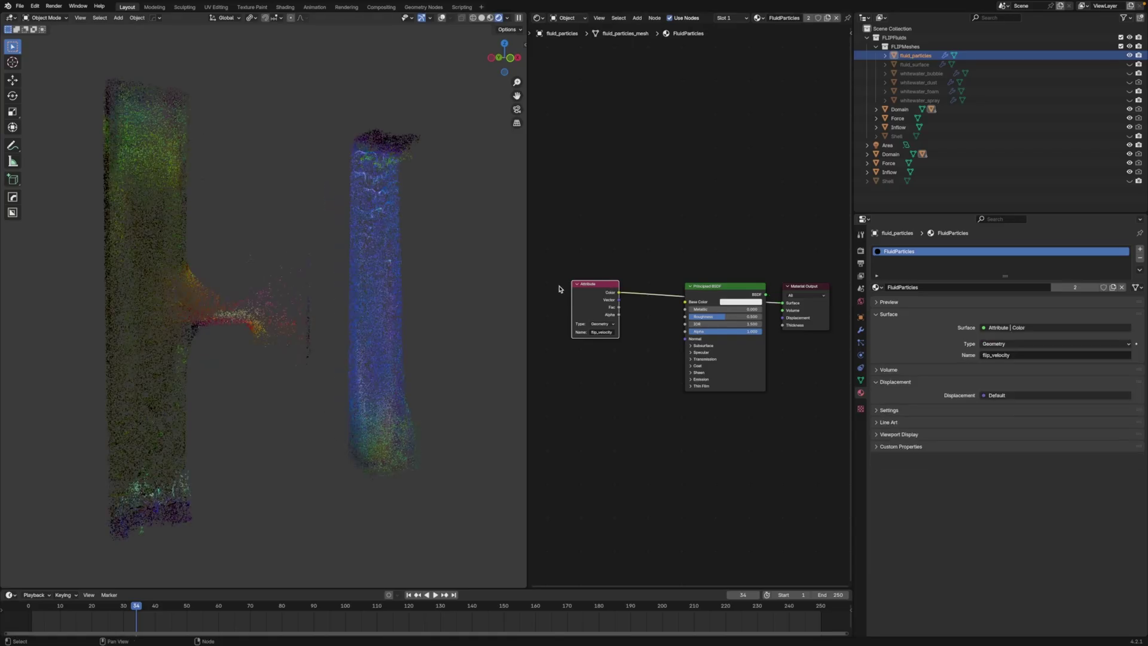
drag(746, 288, 749, 353)
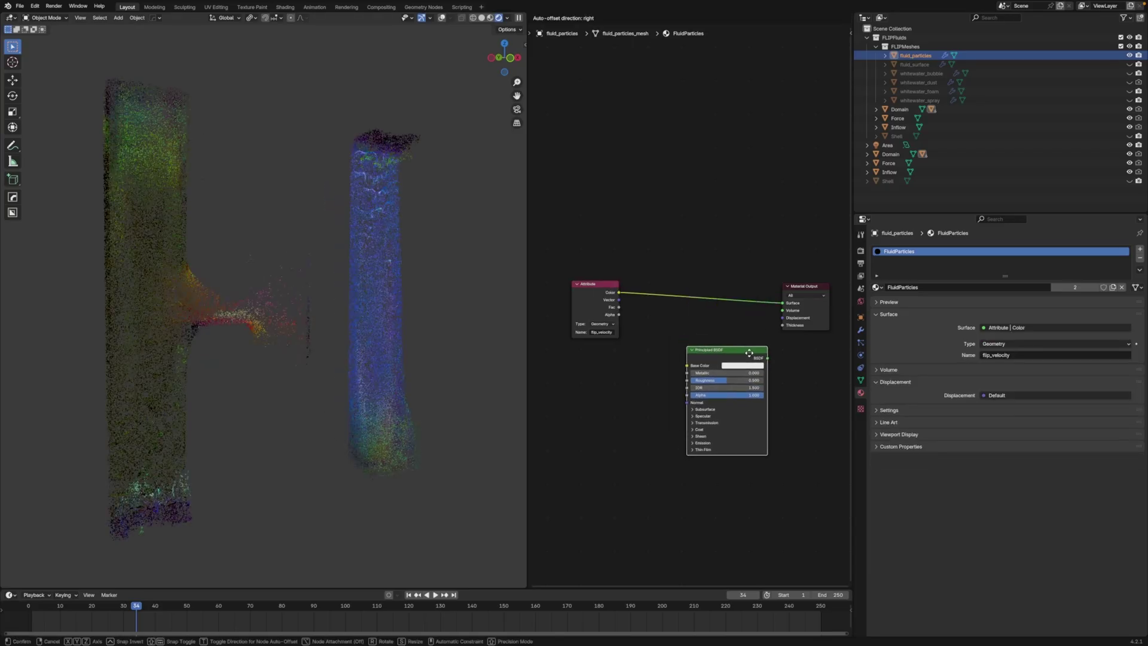
Delete the Principled BSDF node and add an Emission node
key(x)
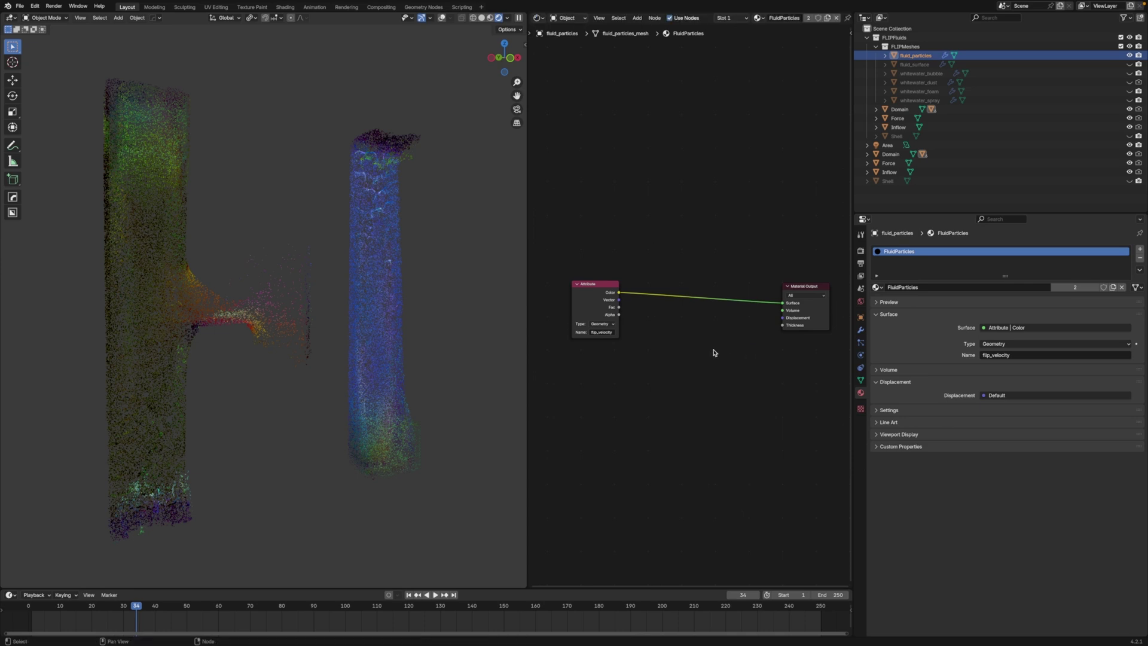
key(shift+a)
text(e)
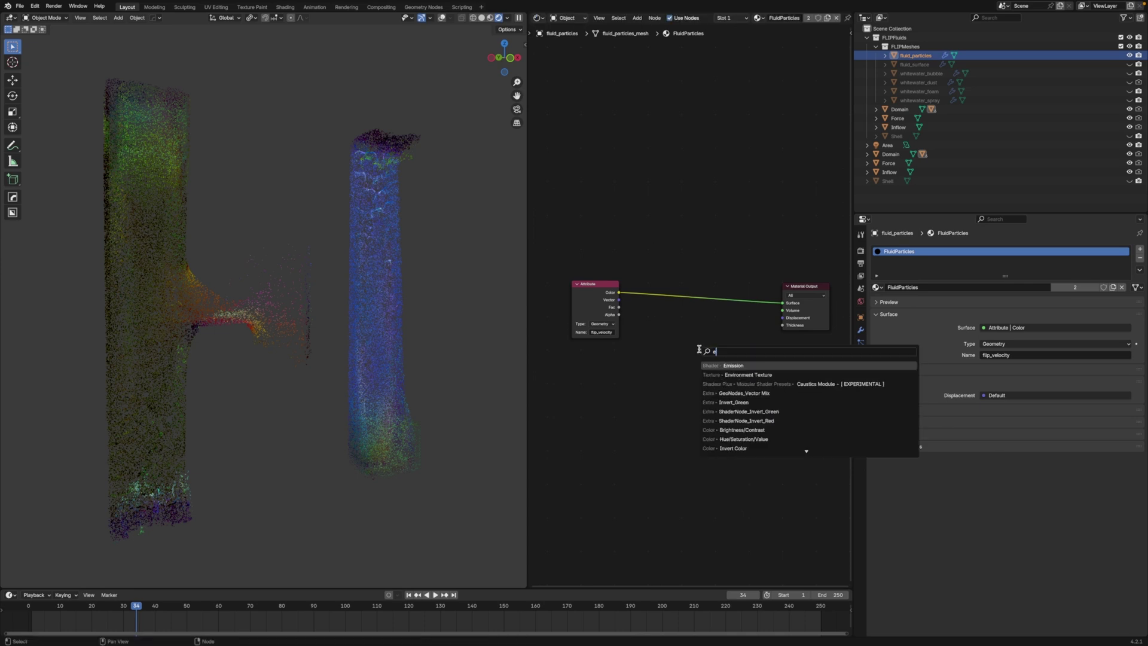
text(mis)
key(Return)
click(698, 349)
Add a Transparent BSDF node to the FluidParticles material
key(shift+a)
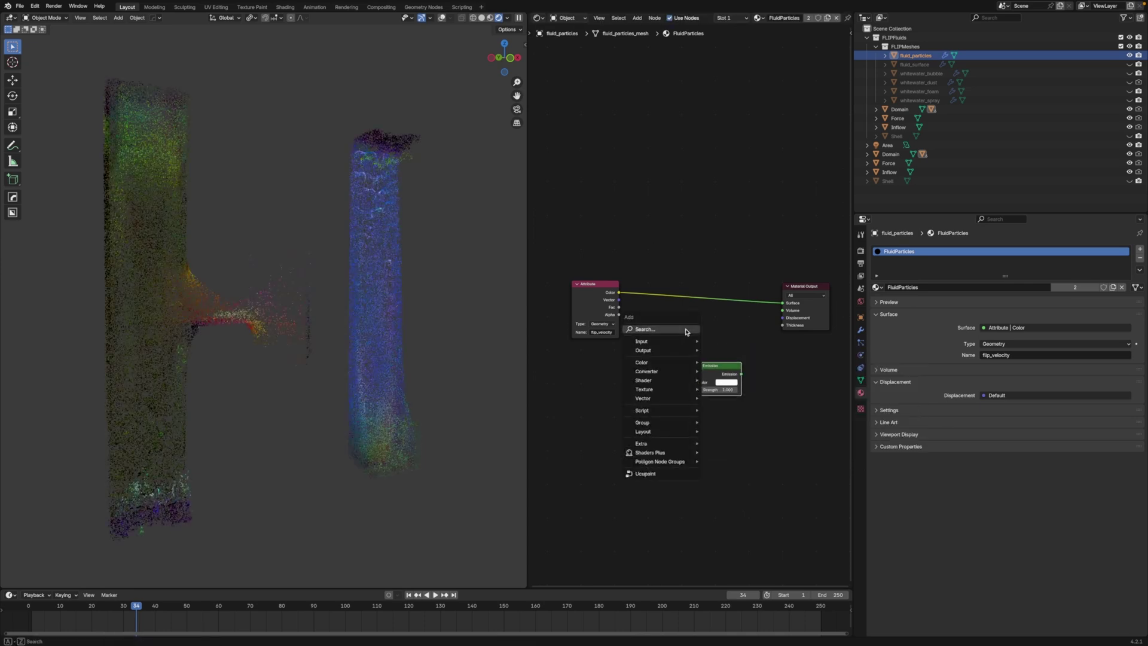
click(686, 330)
text(trans)
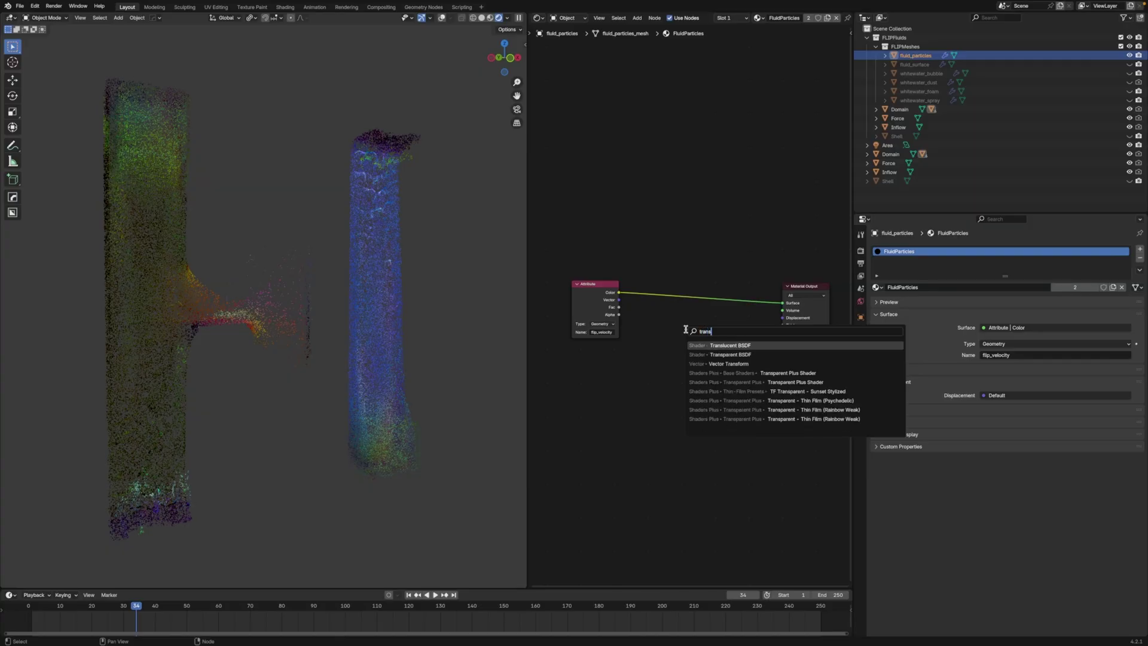
key(Down)
key(Return)
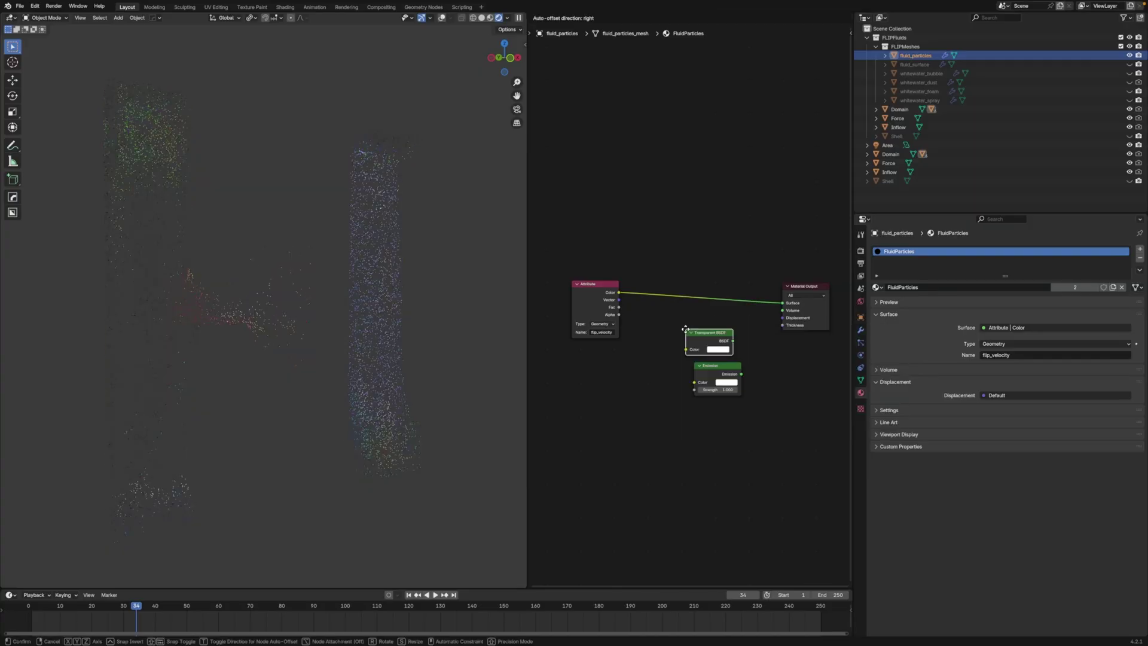
click(709, 253)
Add a Mix Shader and arrange the Transparent and Emission nodes beside it
key(shift+a)
click(672, 222)
text(mix)
key(Down)
key(Down)
key(Return)
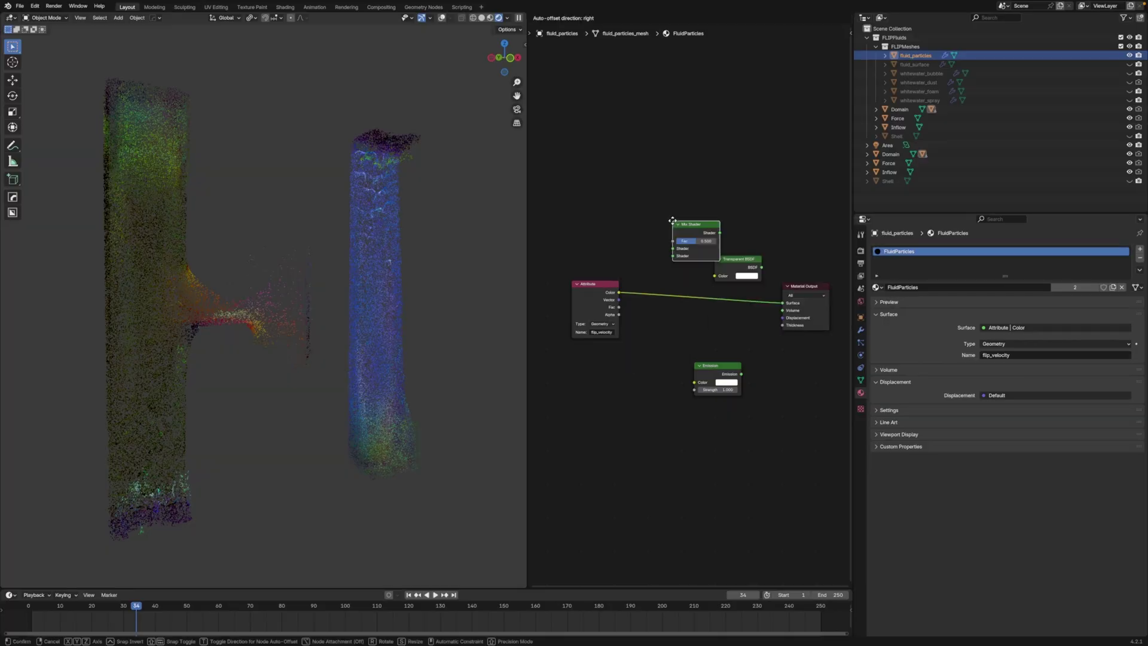
click(680, 234)
drag(744, 259, 765, 204)
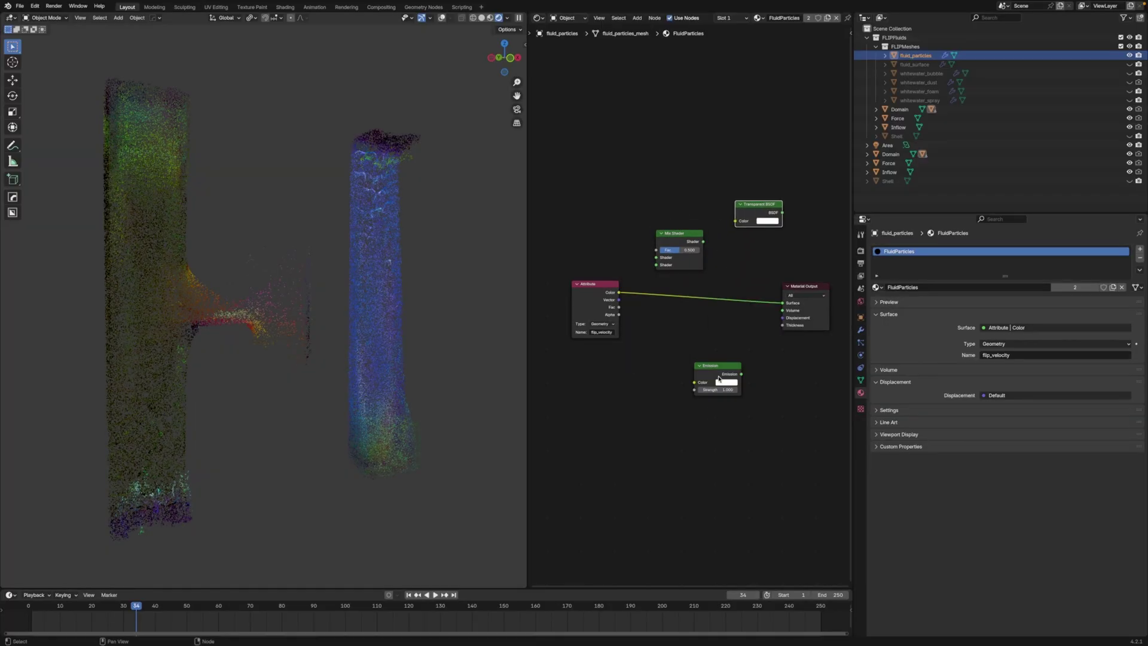
drag(720, 368, 758, 249)
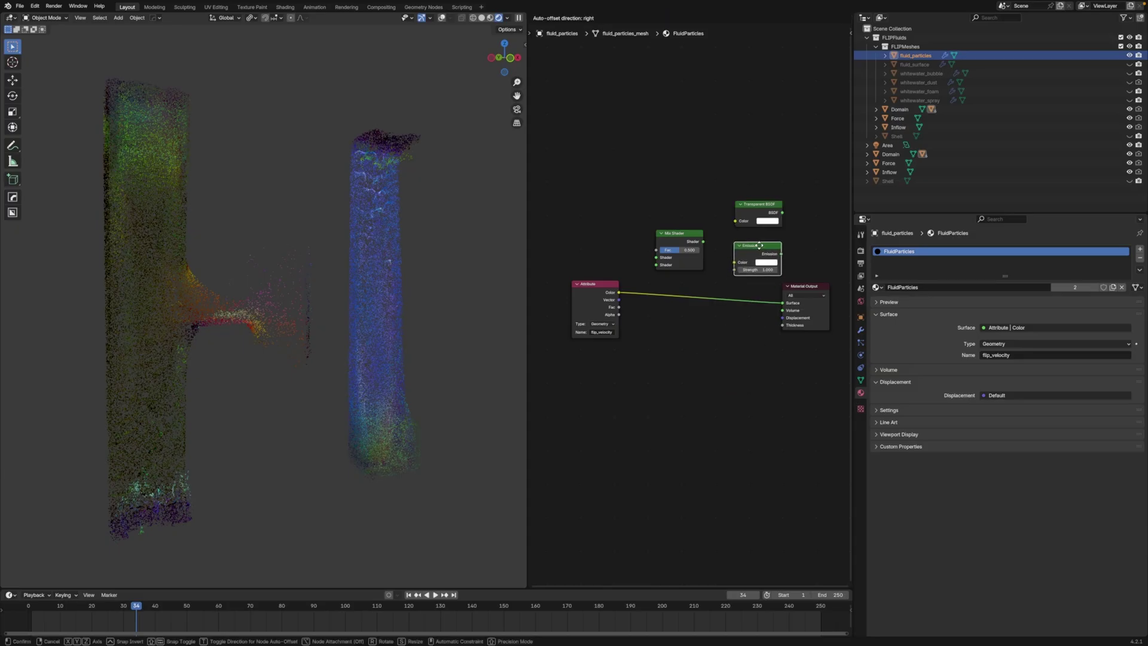
Route the Attribute's Fac to the Surface and add a Color Ramp node
ctrl+shift+click(603, 288)
ctrl+shift+click(603, 288)
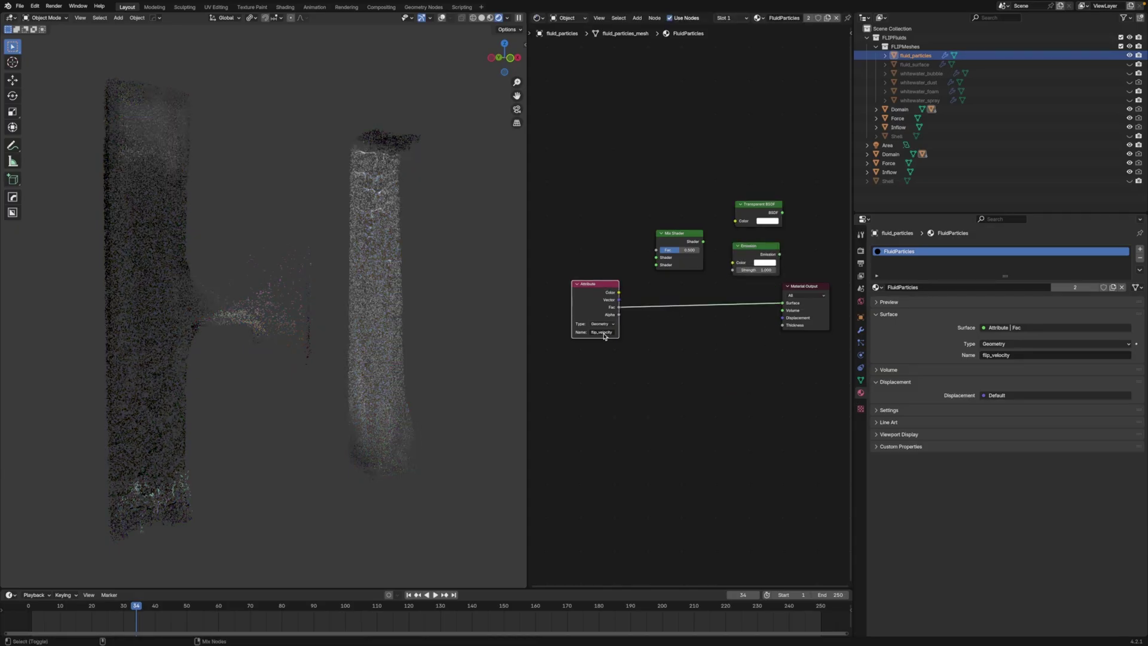
key(shift+a)
text(col)
click(699, 370)
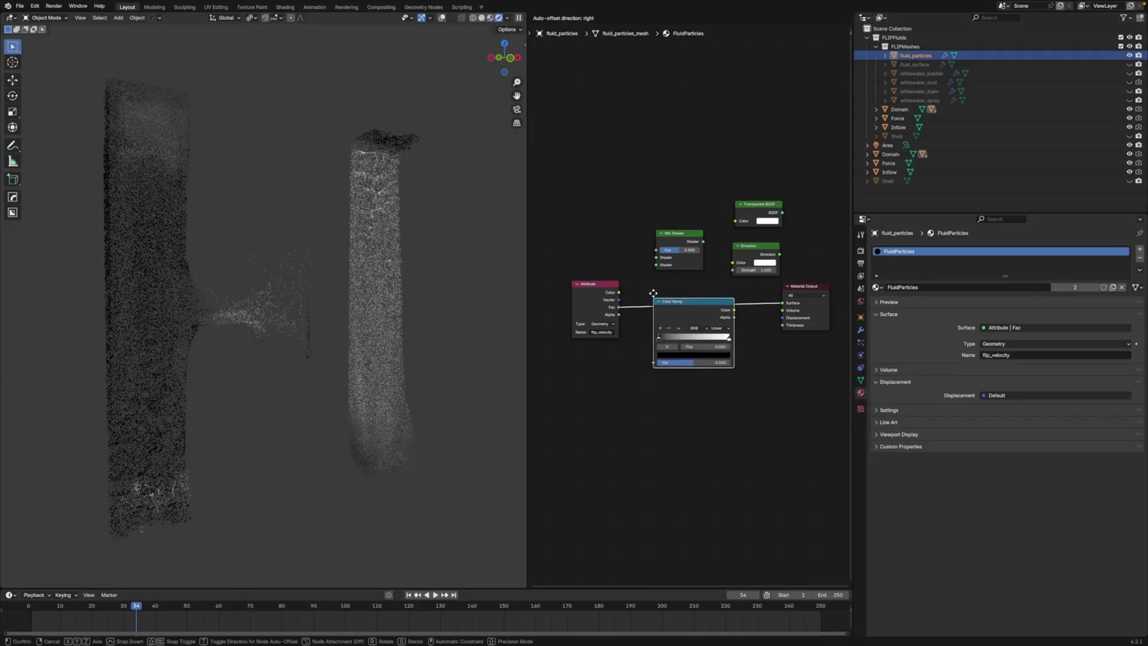
Drive Emission Strength with the Color Ramp's Alpha and make the emission light blue
click(737, 307)
mouse_move(737, 307)
mouse_down()
mouse_move(732, 269)
mouse_move(782, 302)
mouse_up()
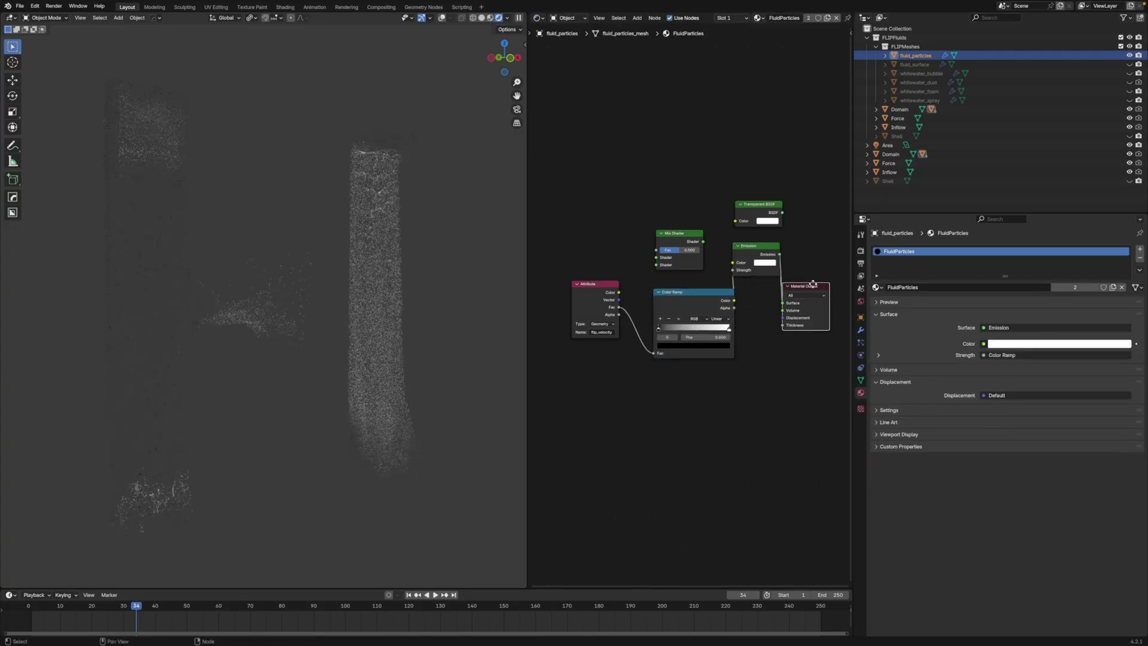
drag(824, 281, 849, 275)
click(770, 263)
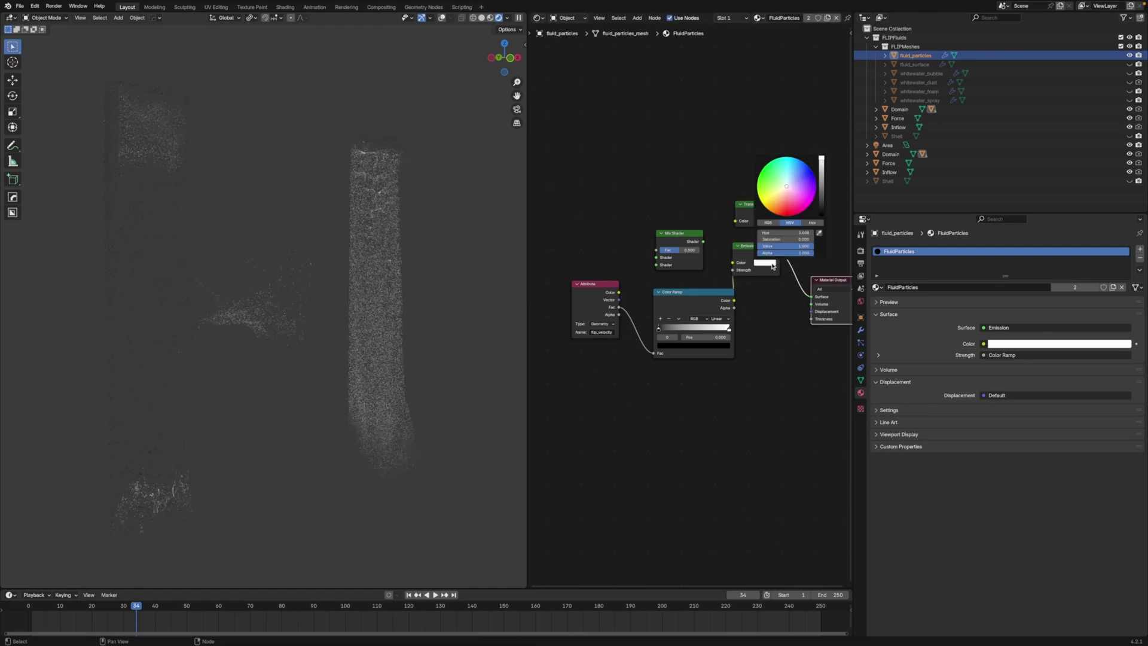
click(789, 179)
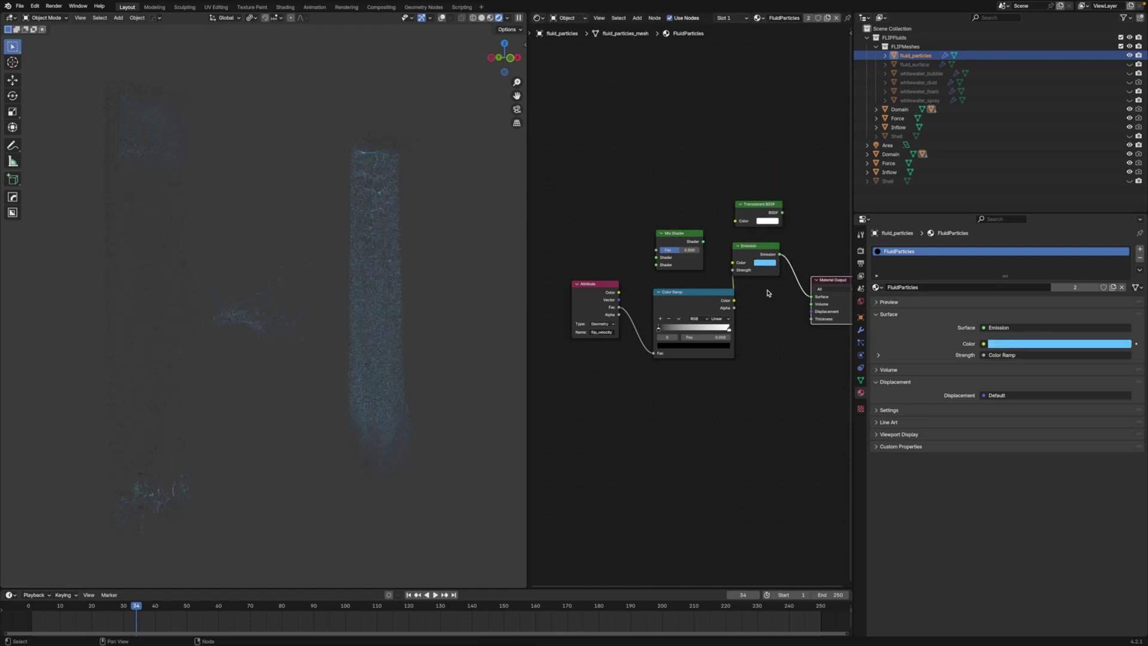
Set the Color Ramp to Ease interpolation and slide its black and white stops closer together
drag(711, 291, 686, 285)
drag(592, 283, 548, 278)
middle_drag(622, 322, 664, 345)
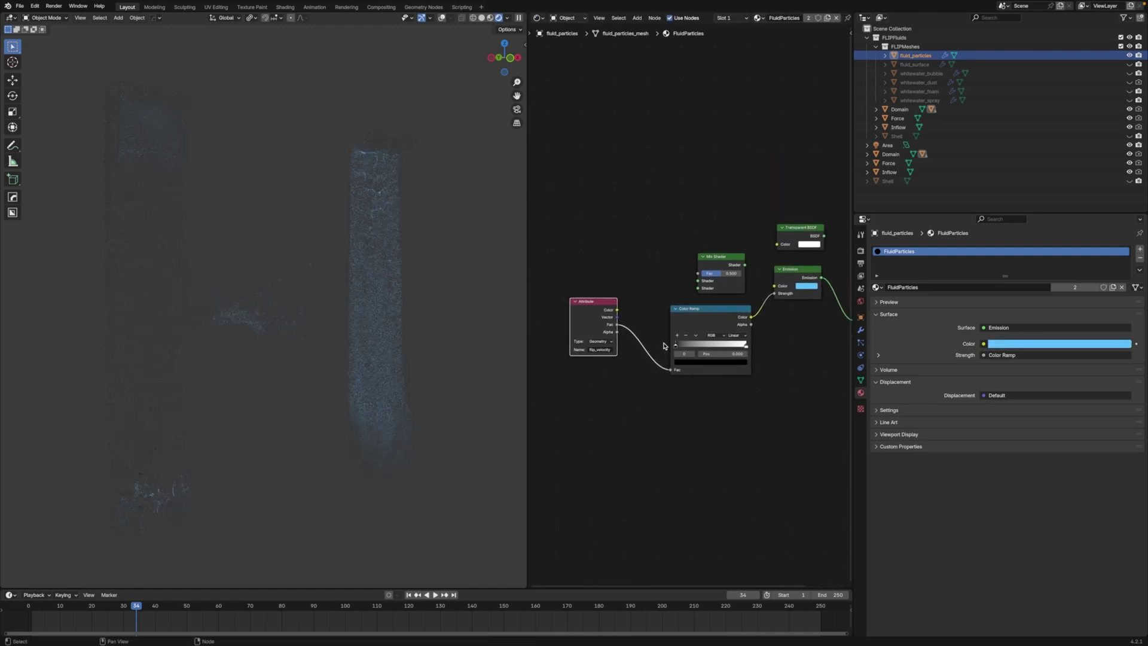
click(741, 337)
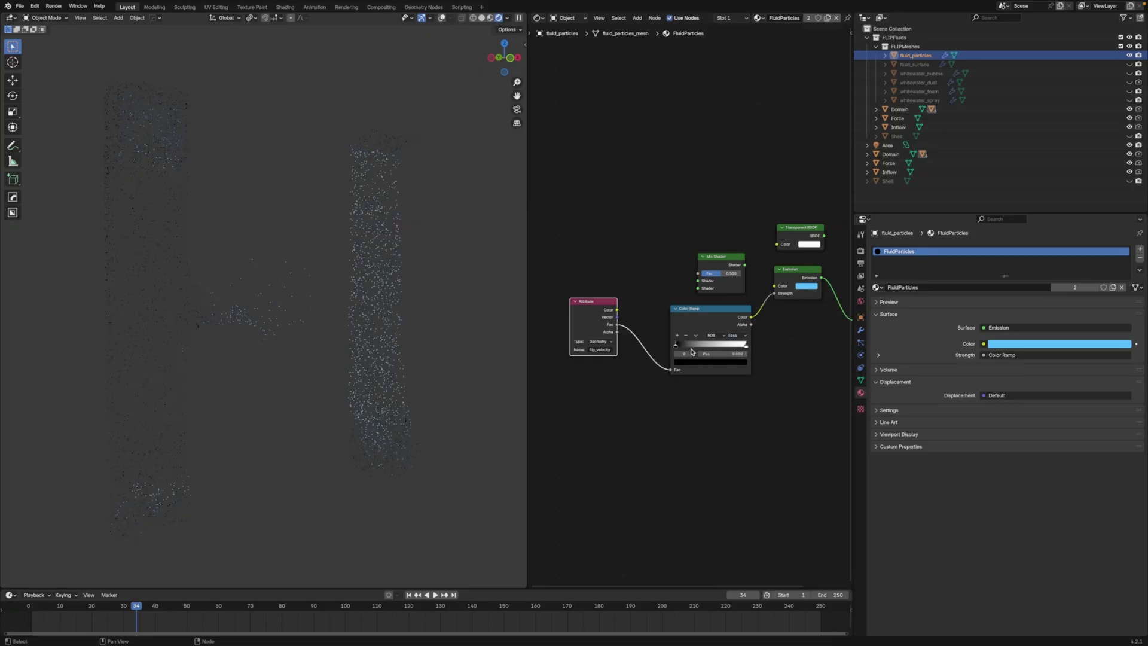
mouse_move(676, 345)
mouse_down()
mouse_move(740, 355)
mouse_move(702, 354)
mouse_up()
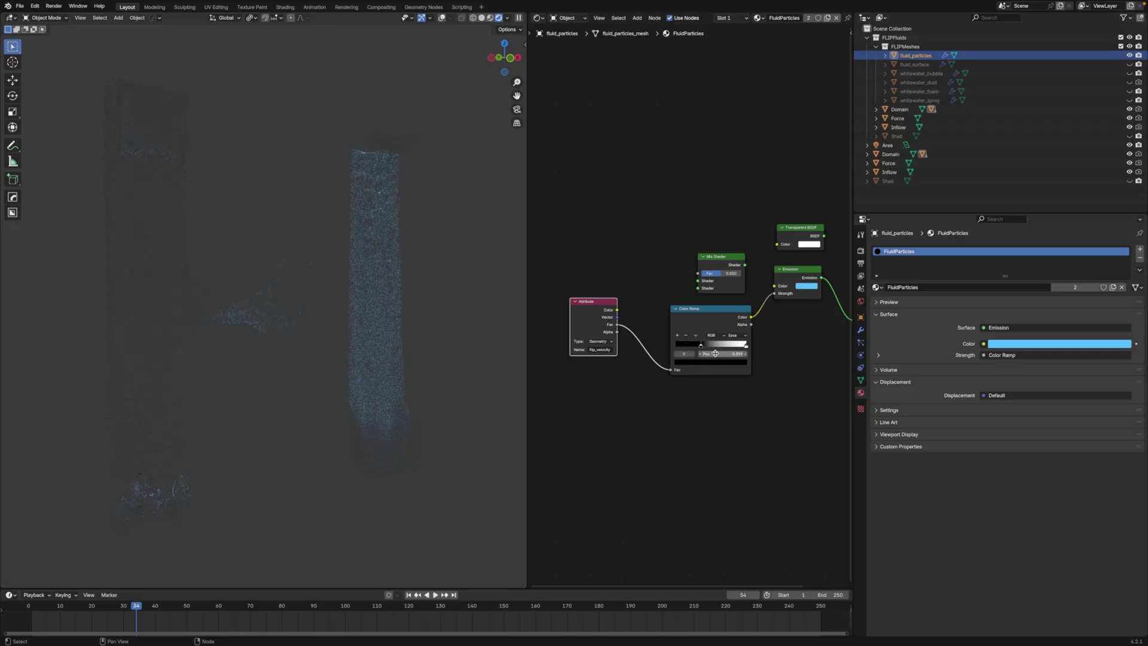
mouse_move(745, 346)
mouse_down()
mouse_move(673, 347)
mouse_move(730, 351)
mouse_up()
key(g)
click(696, 345)
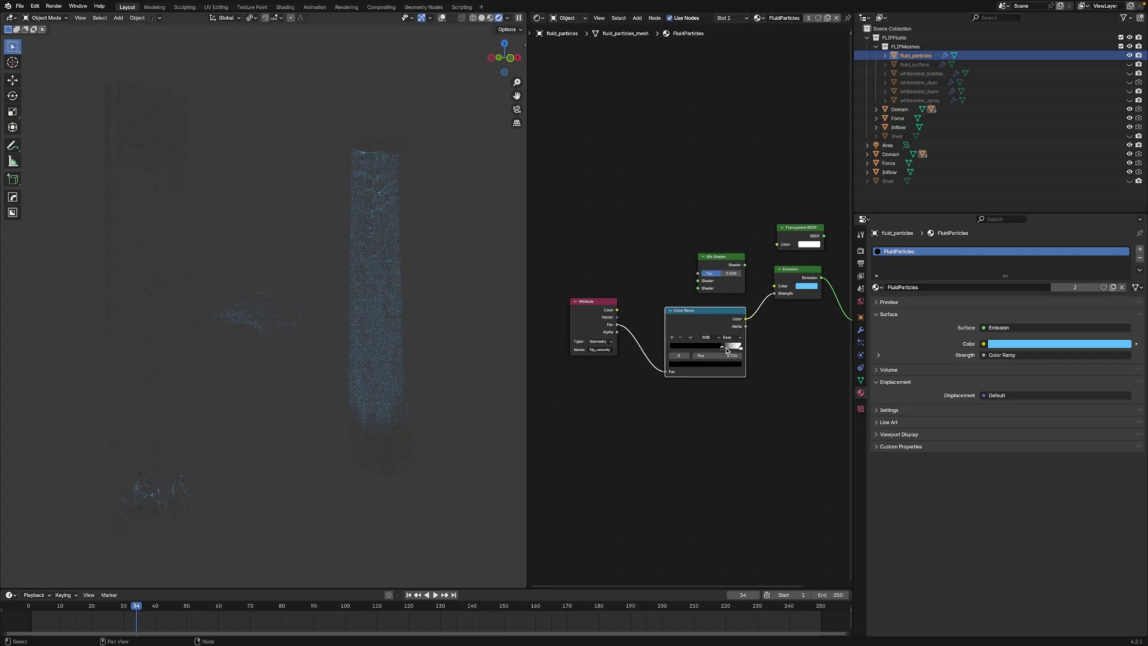
Scrub the timeline through the early simulation frames and settle on frame 27
click(43, 609)
drag(56, 608, 76, 609)
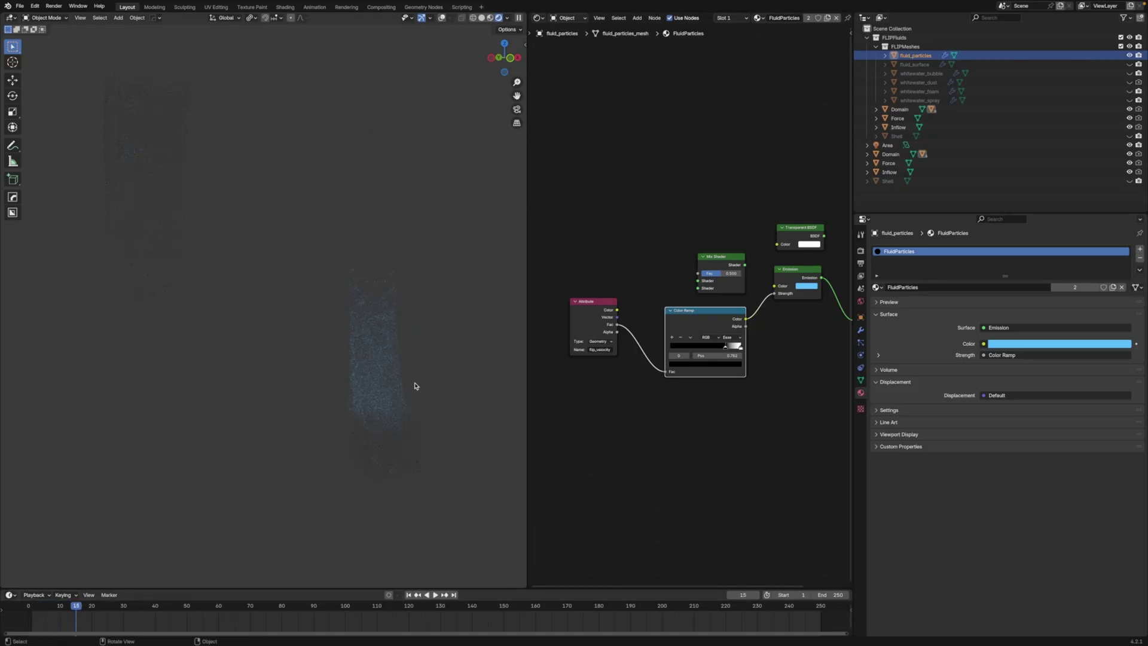
click(209, 608)
middle_drag(810, 343, 787, 345)
click(139, 607)
click(114, 607)
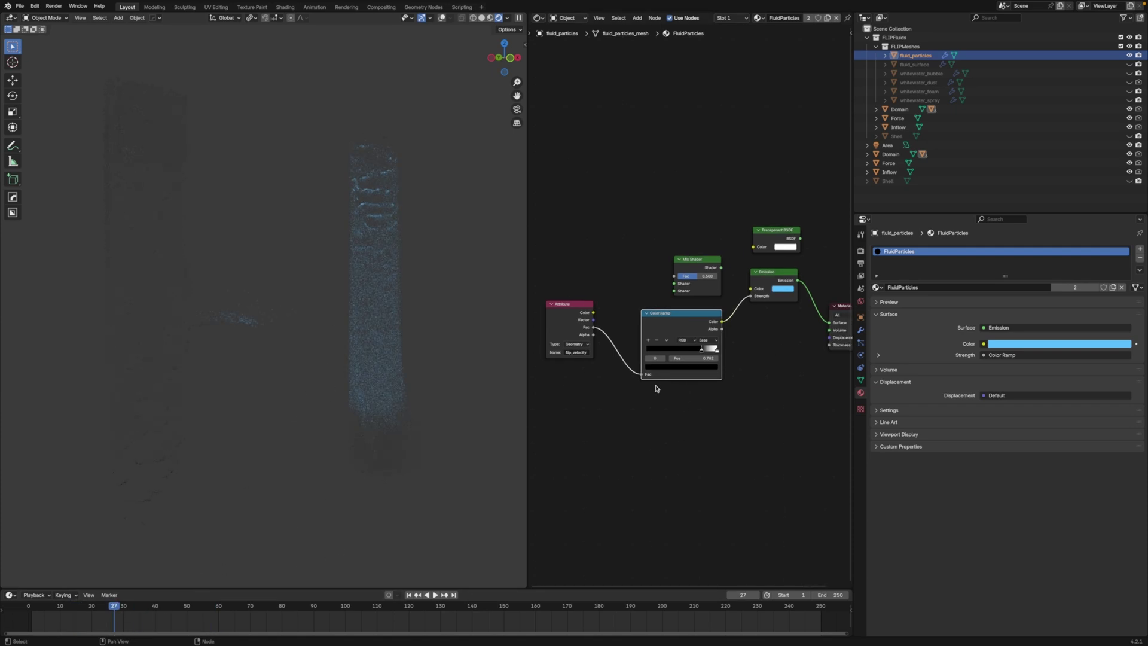
Wire the Mix Shader into Material Output Surface, fed by Transparent BSDF and Emission
drag(571, 307, 549, 330)
middle_drag(772, 290, 765, 291)
mouse_move(699, 266)
mouse_down()
mouse_move(679, 257)
mouse_move(740, 249)
mouse_move(821, 323)
mouse_up()
drag(671, 251, 832, 255)
middle_drag(796, 287, 716, 288)
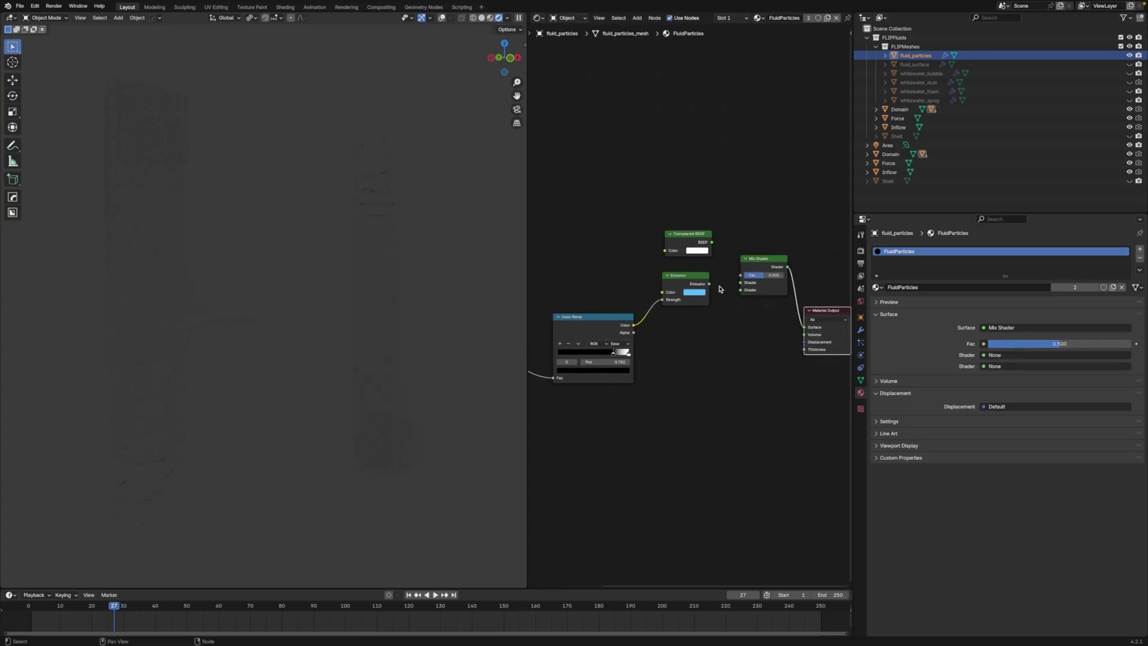
drag(709, 283, 741, 290)
drag(712, 242, 740, 282)
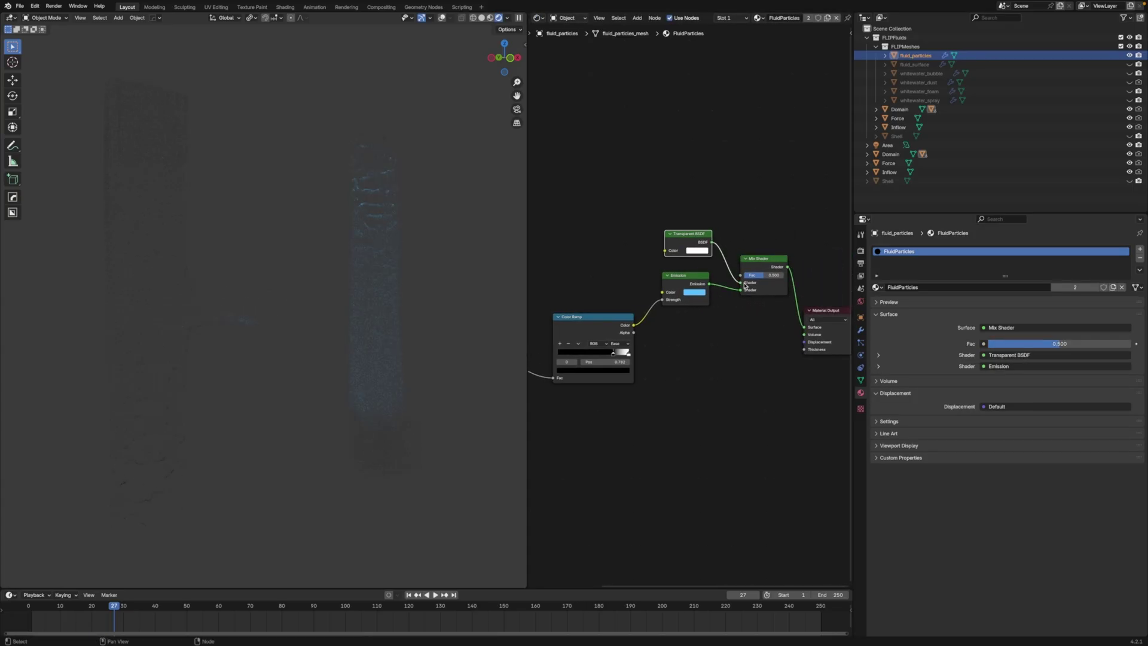
middle_drag(734, 285, 761, 289)
Duplicate the Color Ramp, feed it the Attribute Fac, and drive the Mix Shader Fac with it
drag(553, 350, 579, 272)
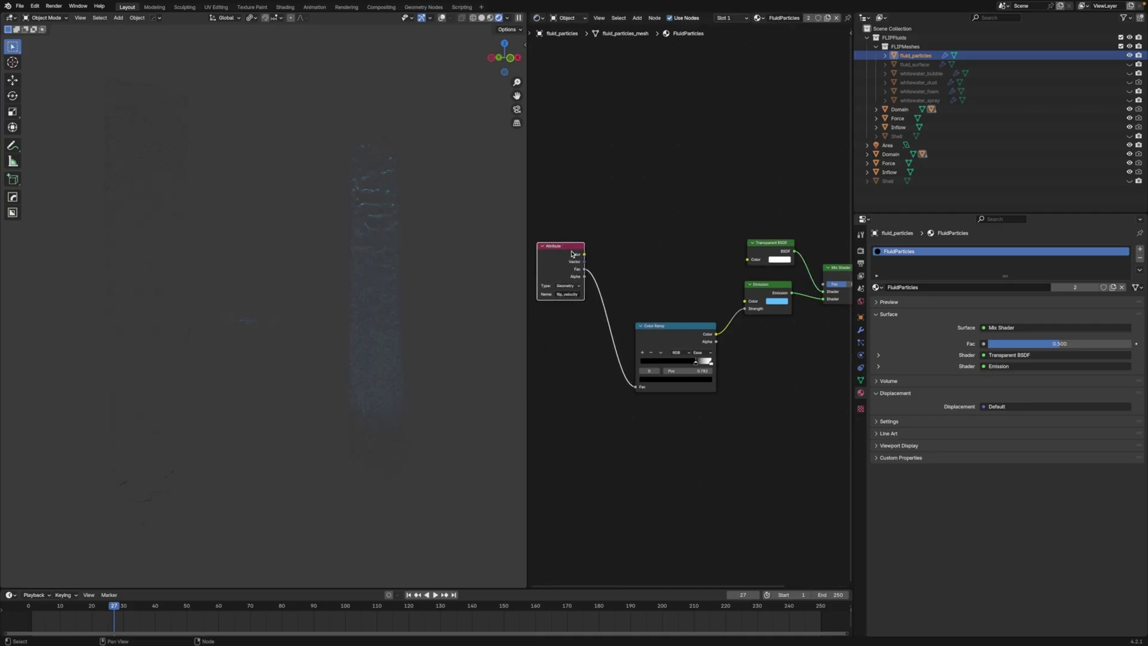
click(656, 333)
key(shift+d)
click(646, 228)
drag(562, 279, 603, 290)
drag(684, 238, 802, 294)
middle_drag(804, 359, 768, 364)
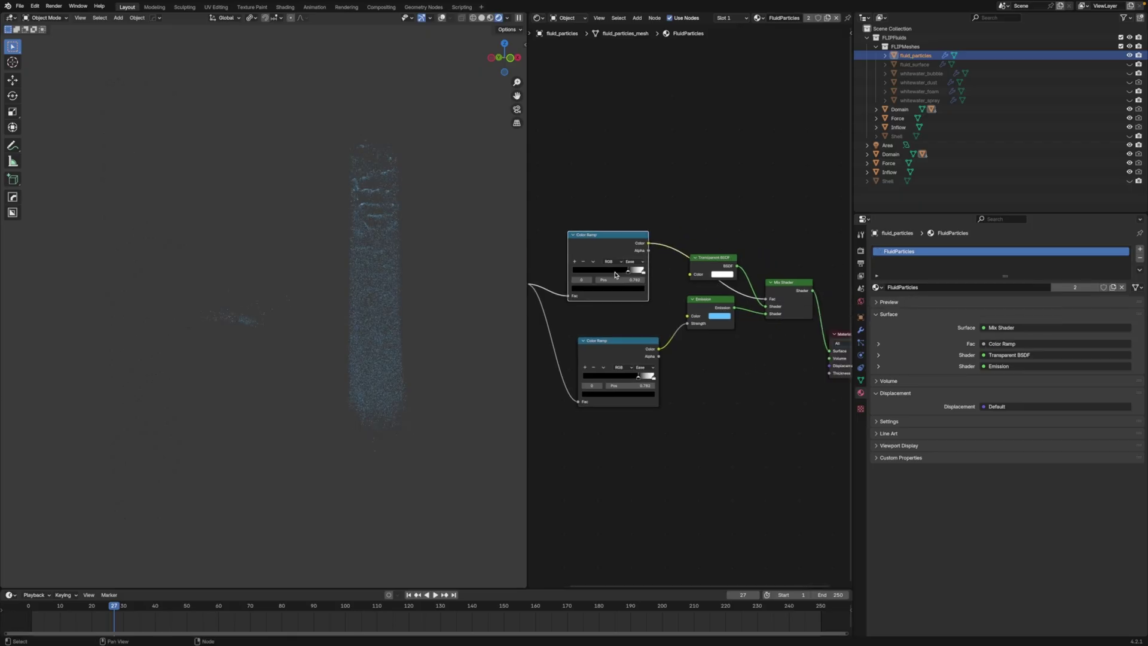
Slide the second ramp's colour stops to invert its gradient
drag(630, 276, 572, 273)
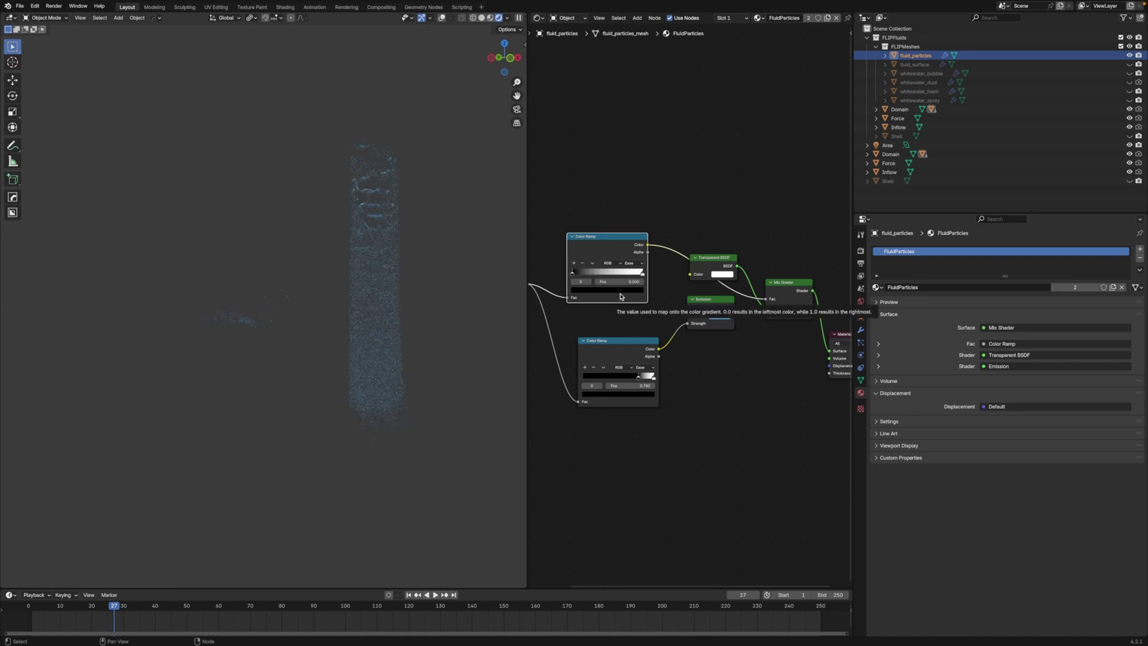
mouse_move(642, 273)
mouse_down()
mouse_move(577, 273)
mouse_move(635, 282)
mouse_up()
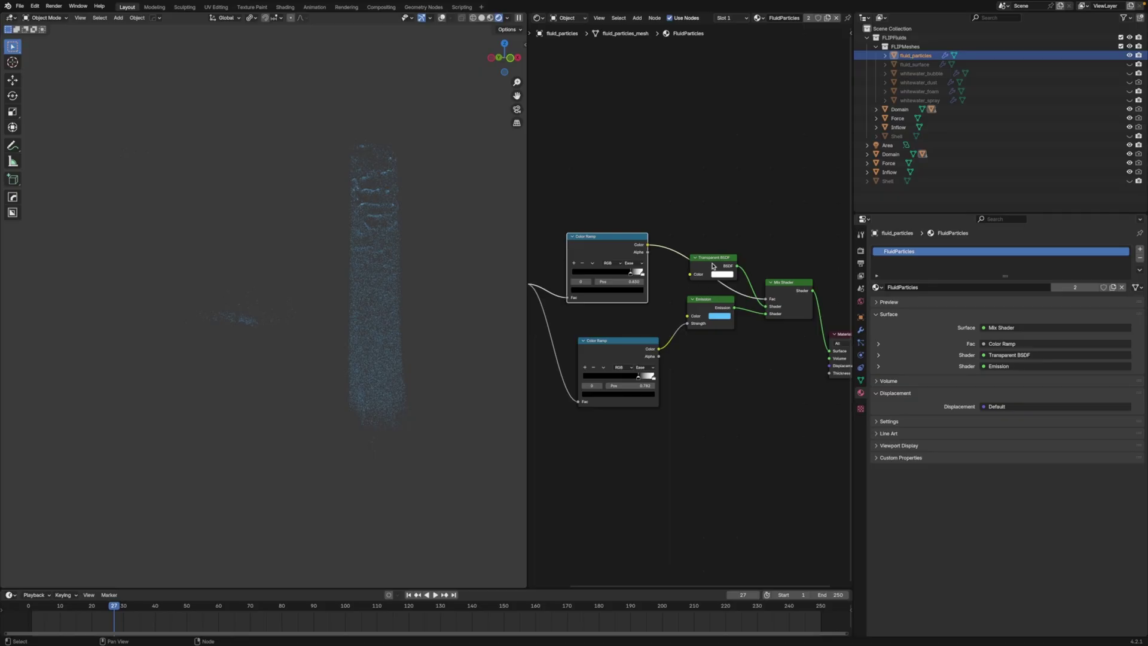
drag(713, 266, 710, 235)
click(747, 300)
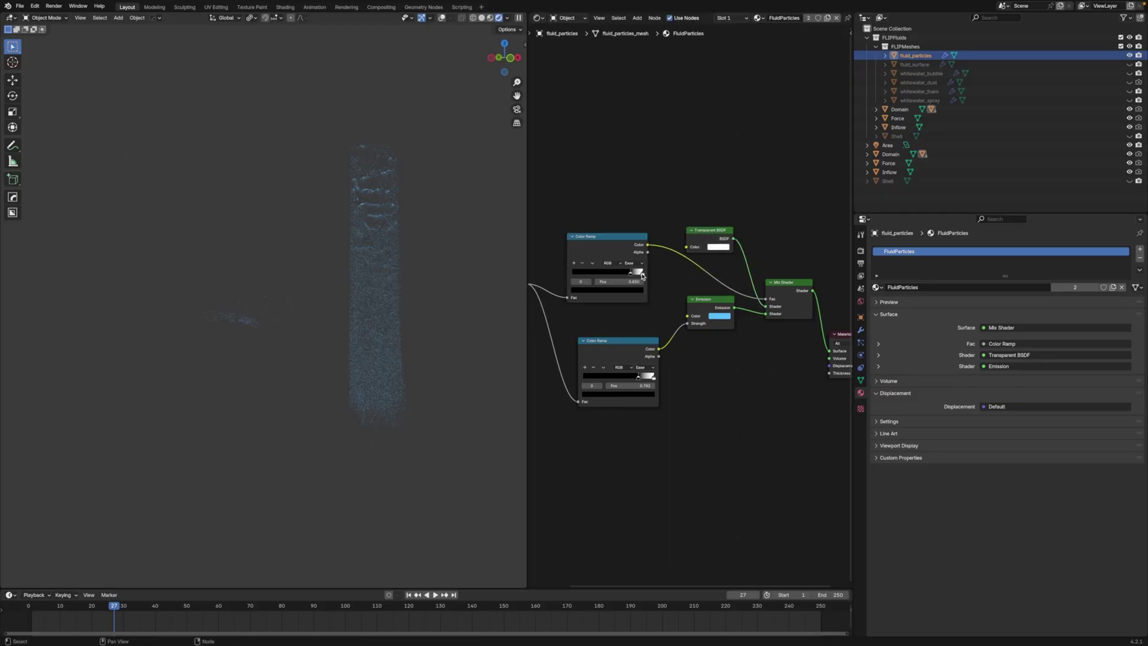
drag(645, 276, 569, 276)
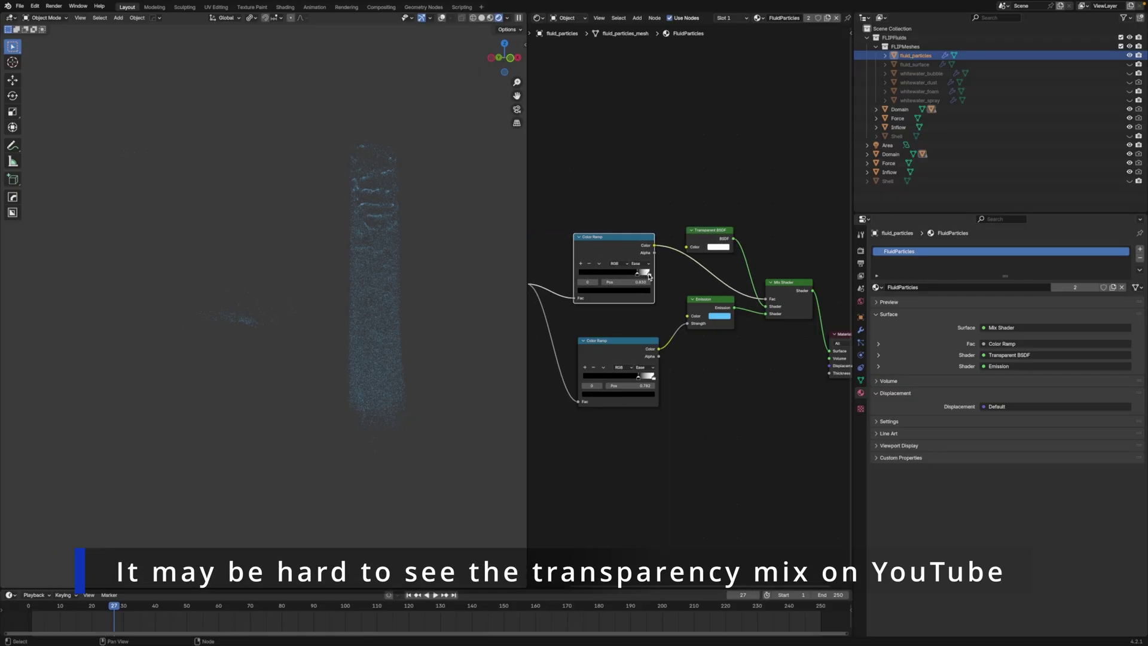
drag(567, 276, 652, 273)
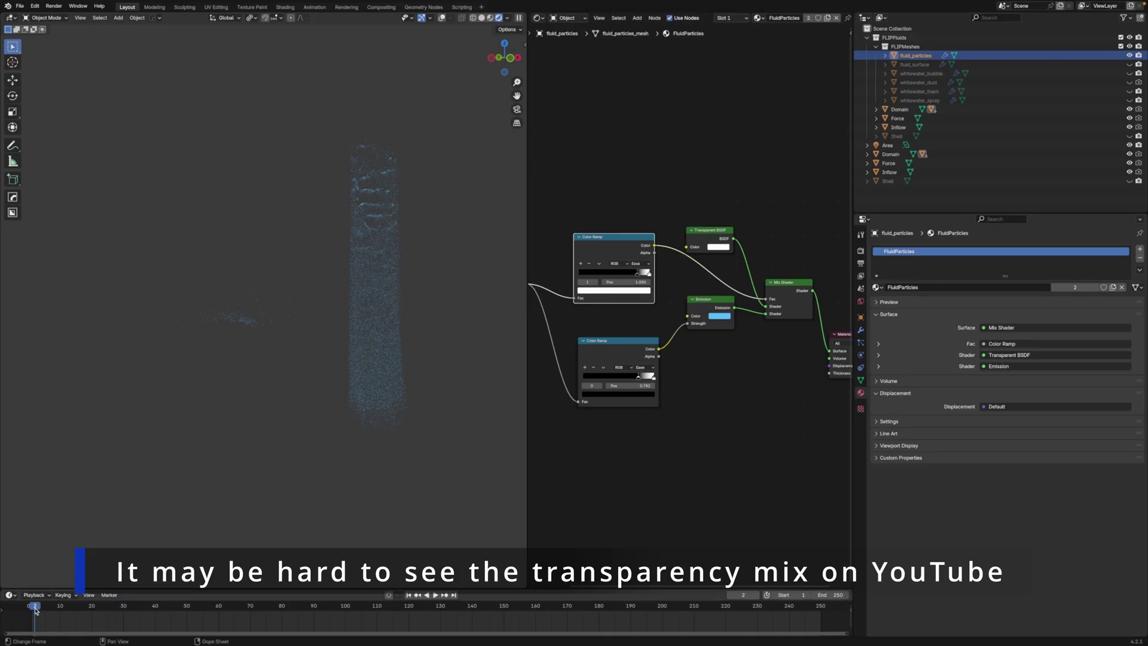
mouse_move(35, 605)
mouse_down()
mouse_move(159, 608)
mouse_move(98, 609)
mouse_up()
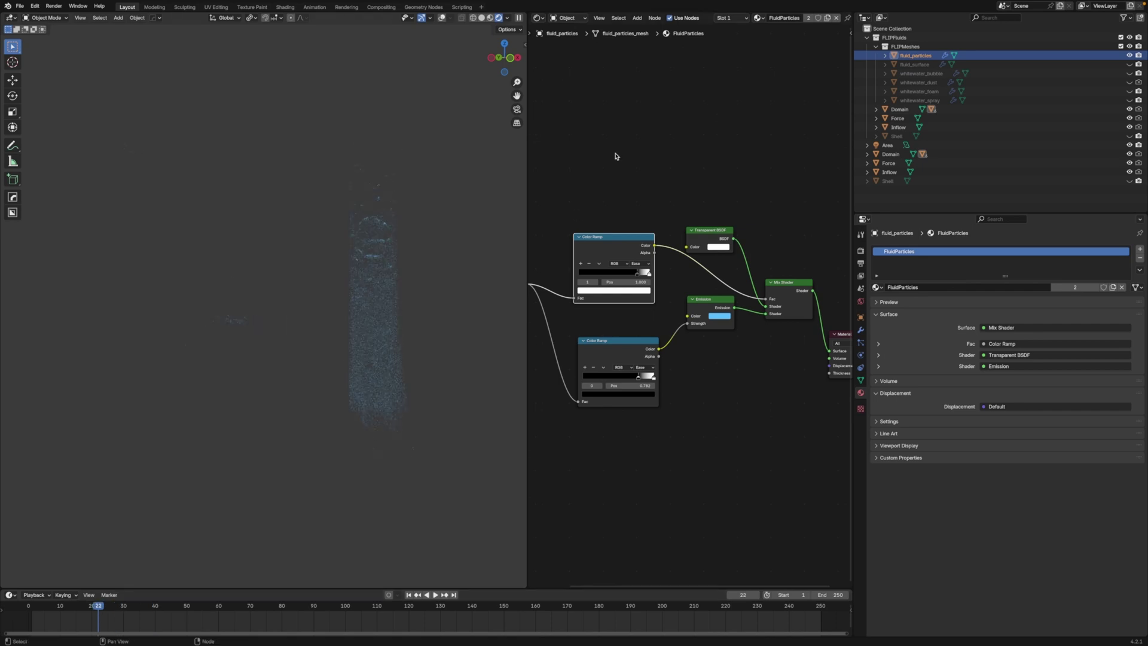
scroll(693, 281, down, 2)
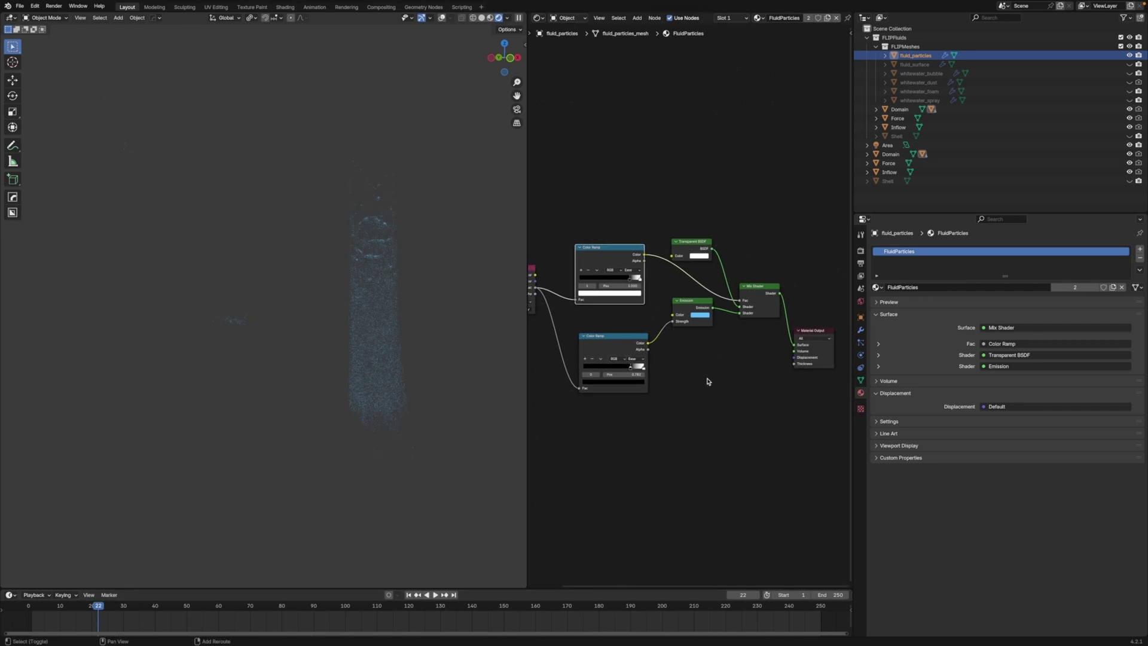
Insert a Math node on the ramp-to-Emission link, set to Multiply with value 4
key(shift+a)
text(math)
key(Return)
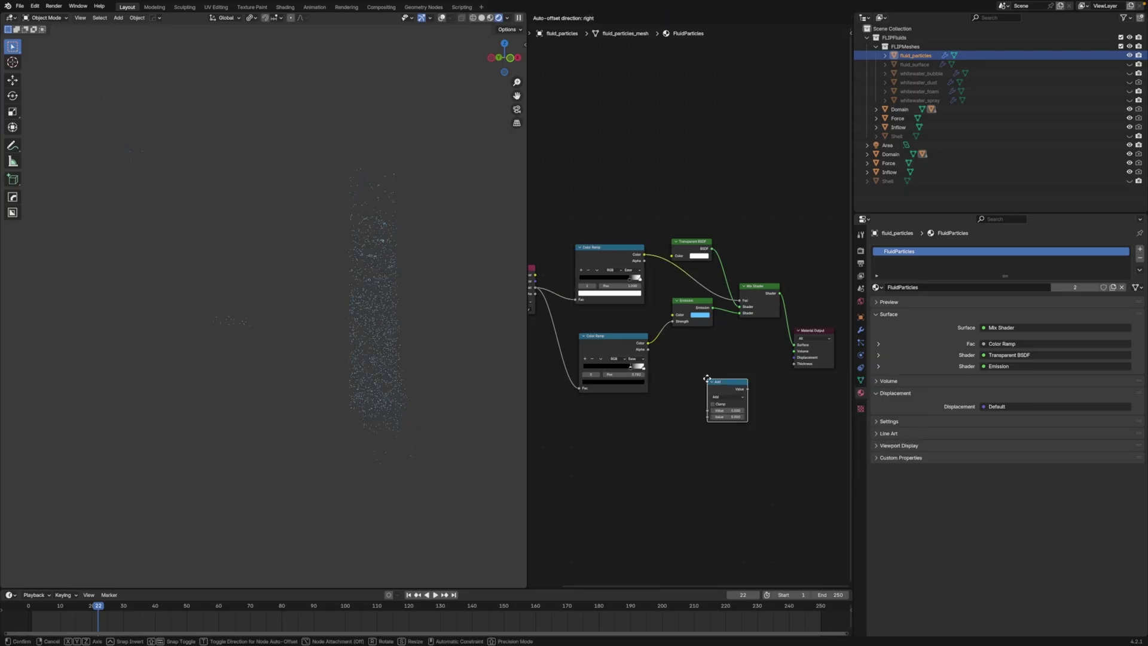
click(684, 341)
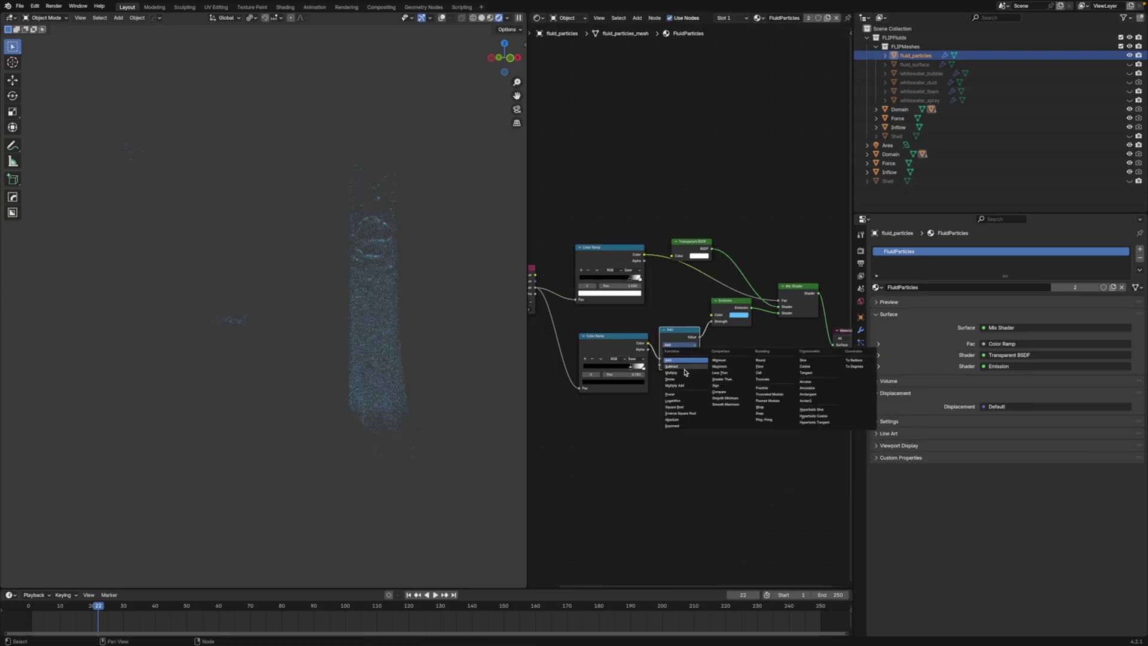
click(685, 372)
click(679, 365)
text(2)
key(Return)
text(10)
key(Return)
text(4)
key(Return)
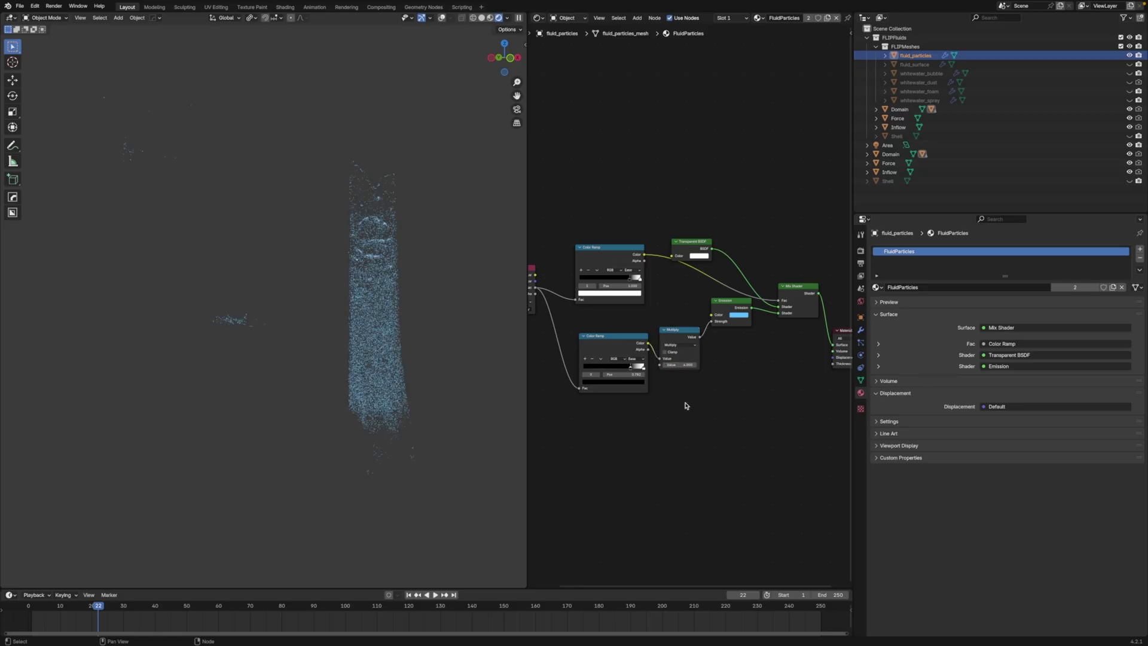
Show the fluid_surface mesh and limit viewport rendering to the right letter
click(1129, 65)
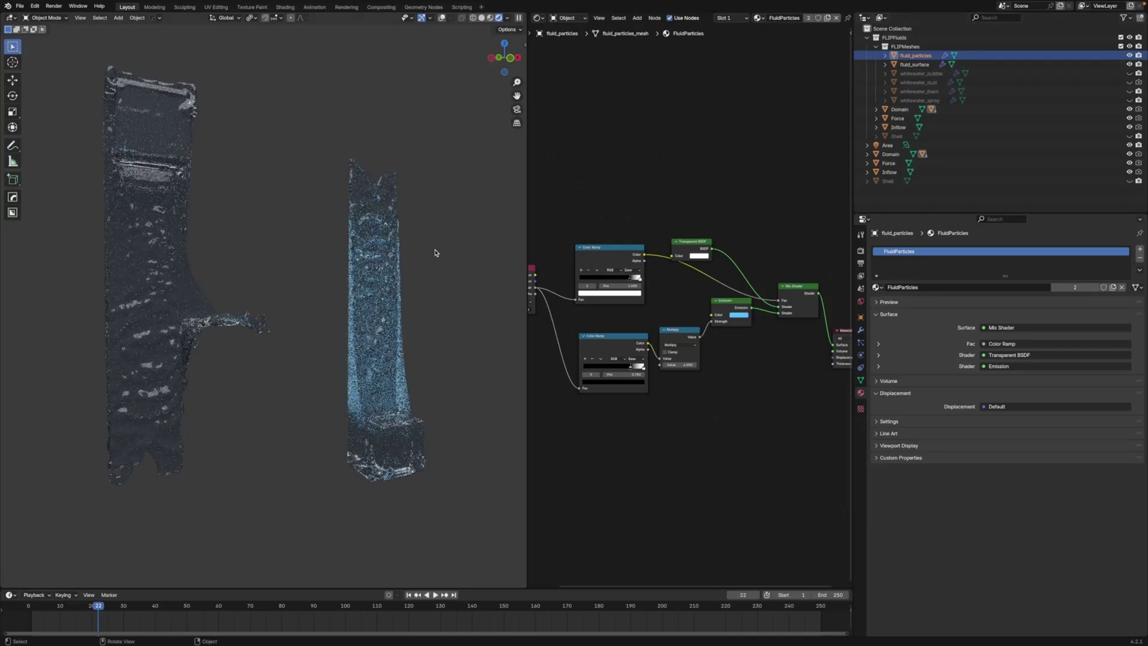
key(ctrl+b)
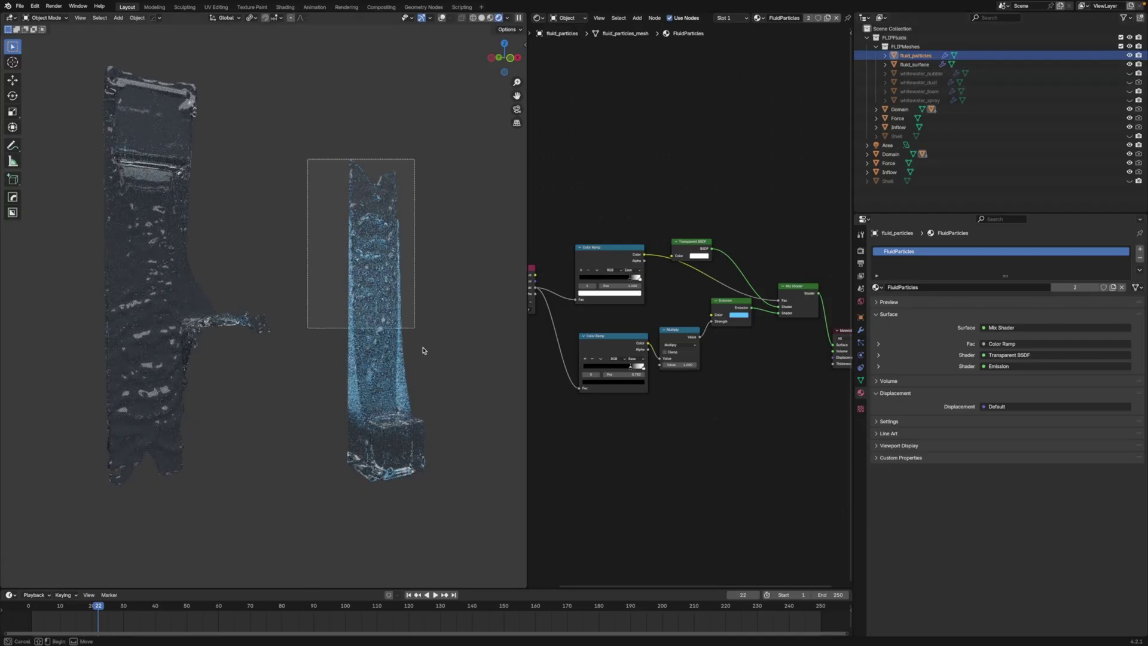
drag(307, 159, 426, 353)
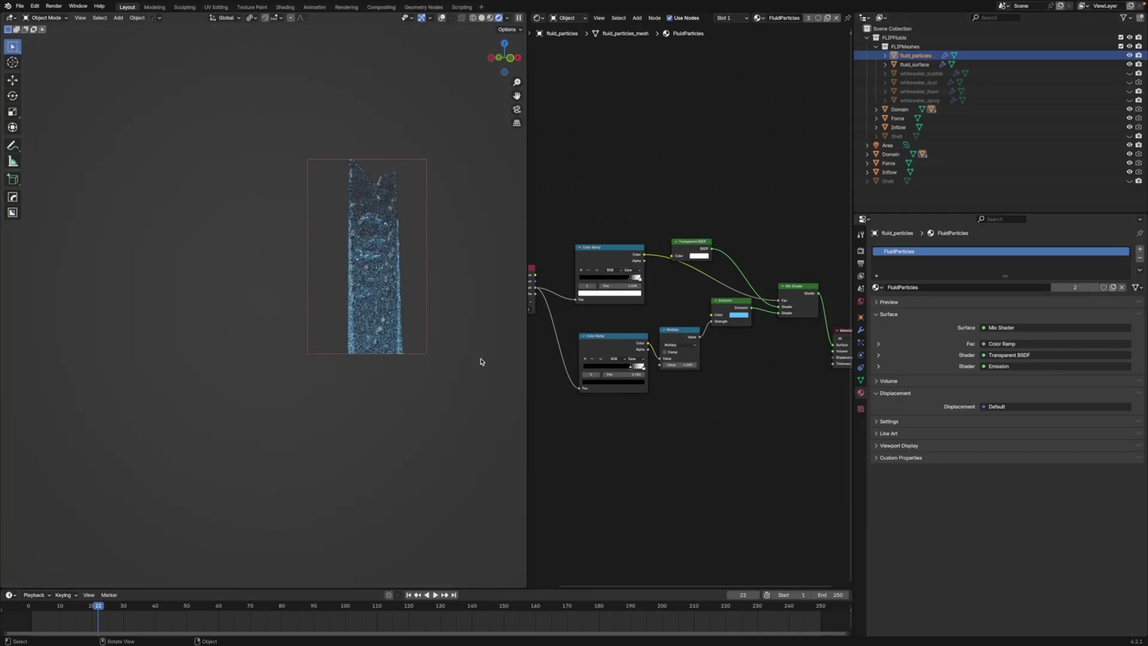
Show the whitewater foam, spray and bubble meshes and clear the render region
click(1129, 92)
click(1129, 72)
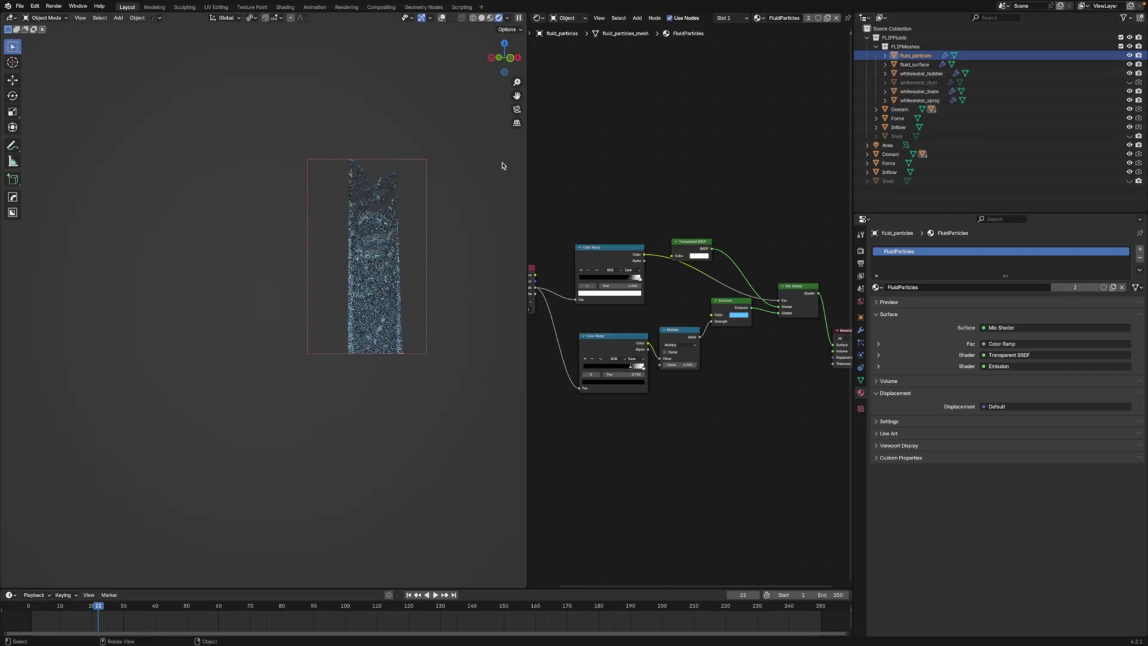
key(ctrl+alt+b)
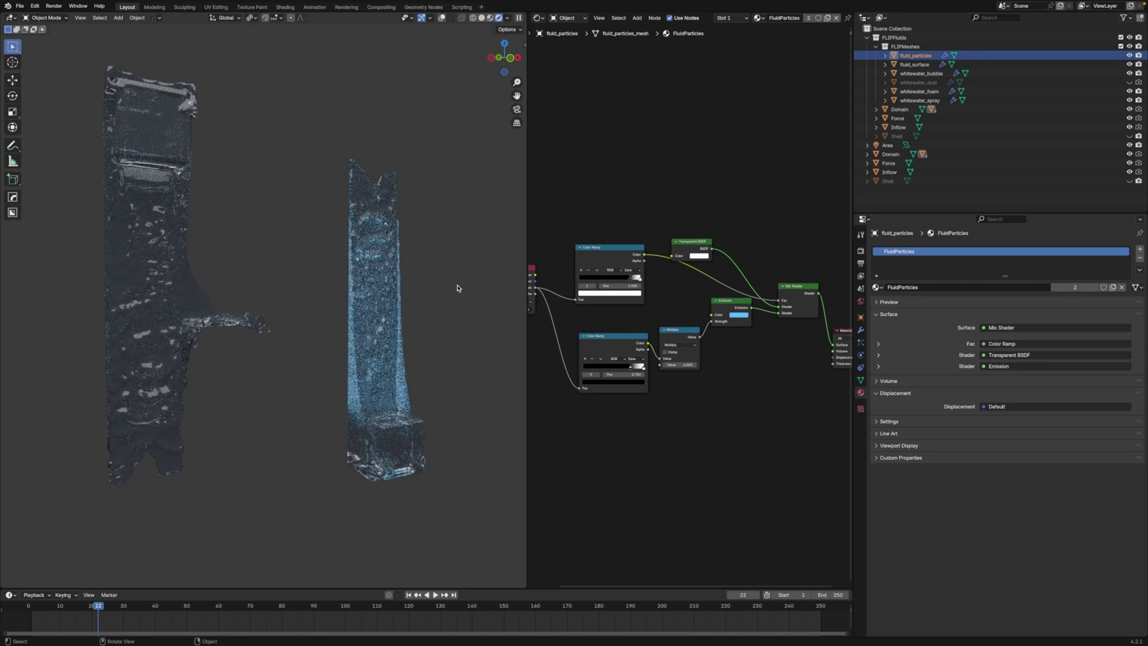
click(1129, 145)
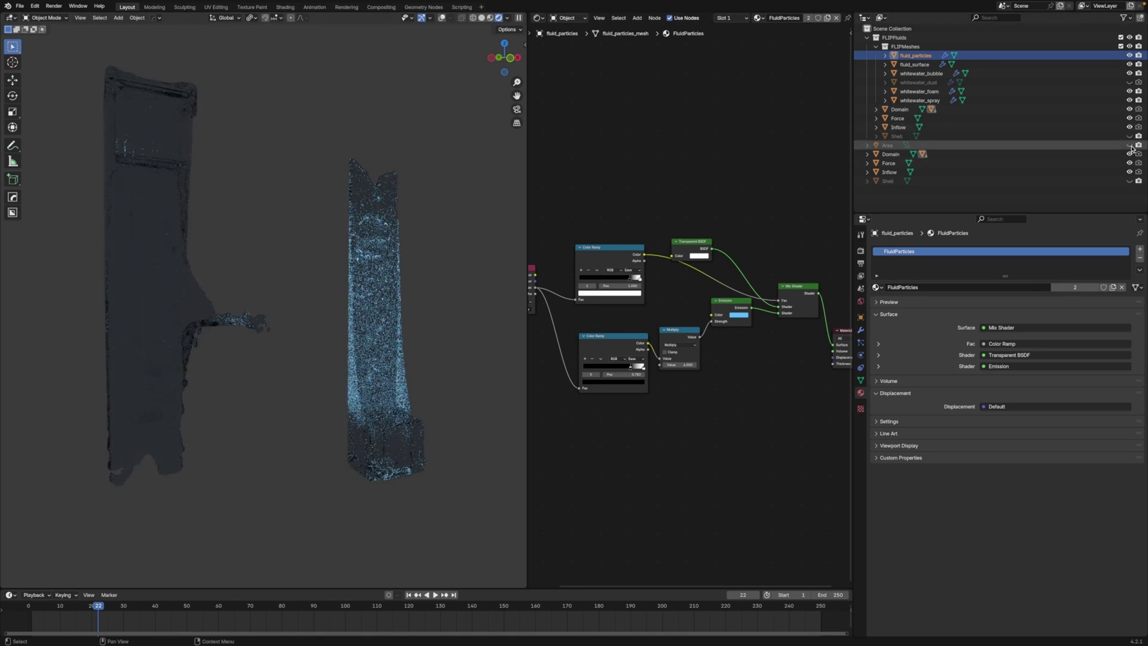
click(1129, 146)
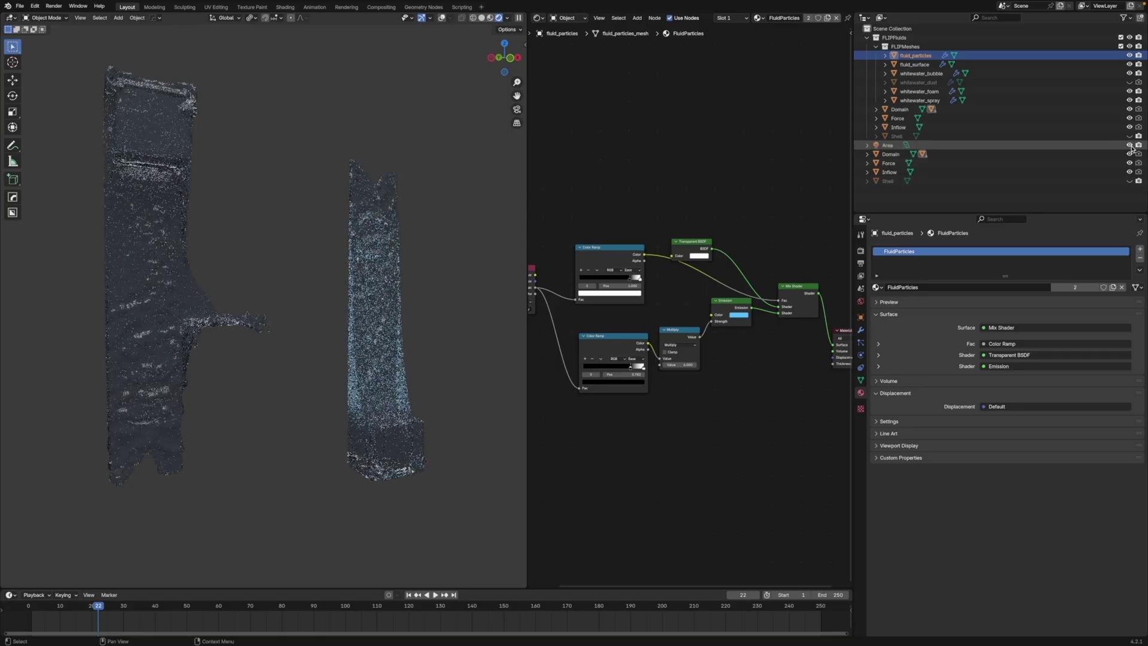
Raise the fluid_surface material's roughness from 0.075 to 0.15
click(909, 65)
scroll(639, 350, up, 1)
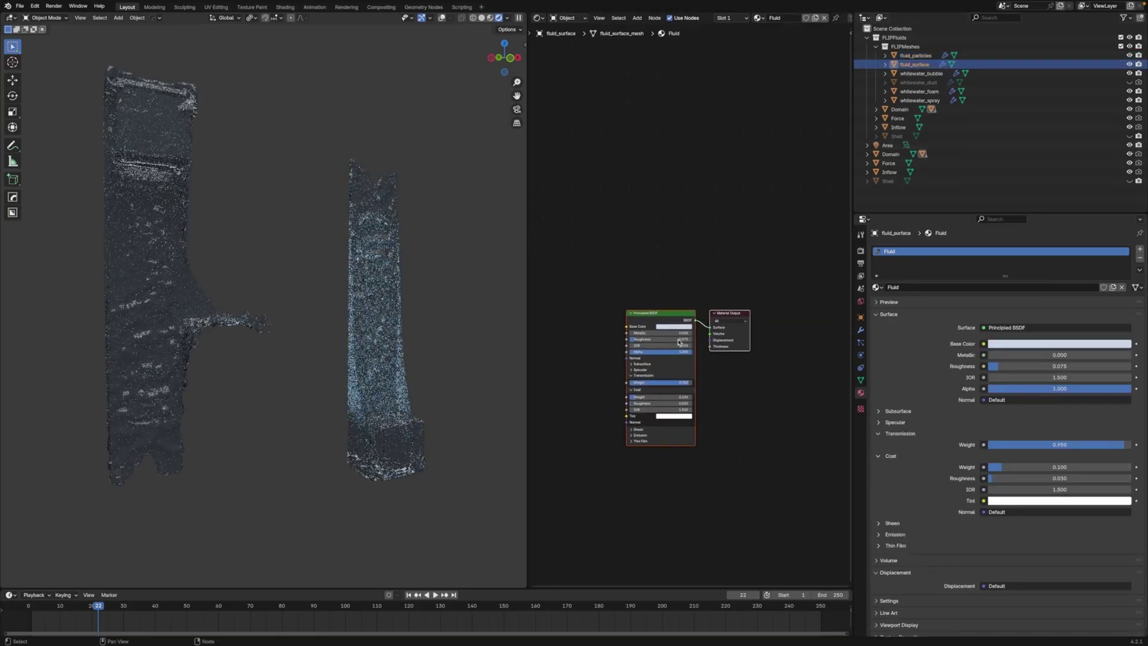
scroll(639, 349, up, 1)
click(639, 346)
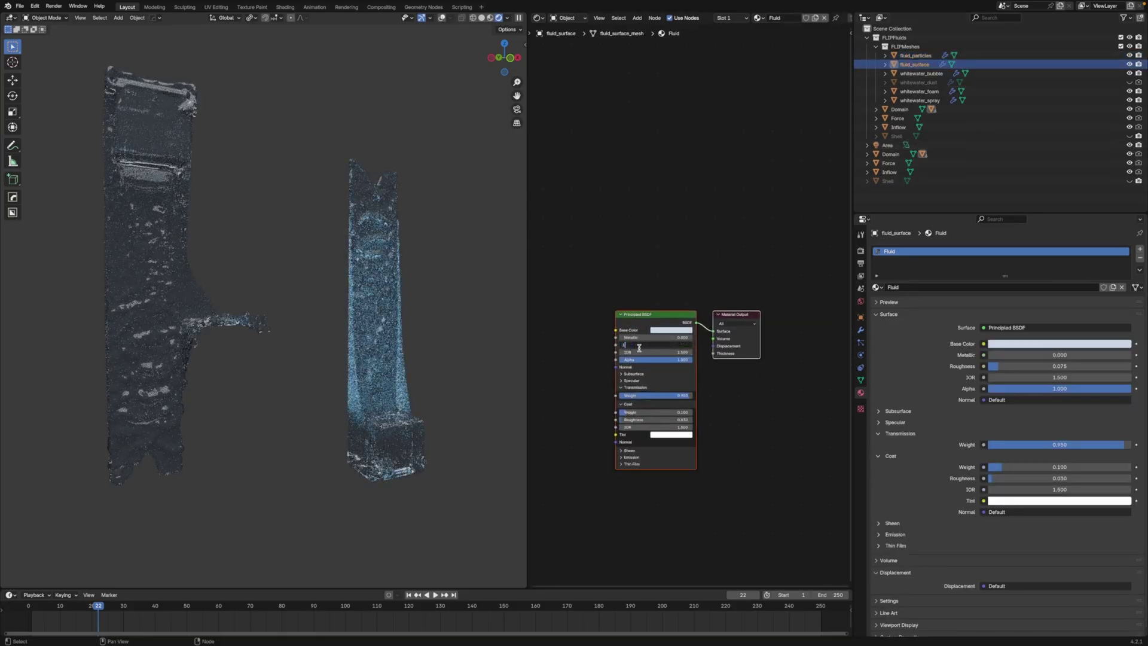
text(0.150)
key(Return)
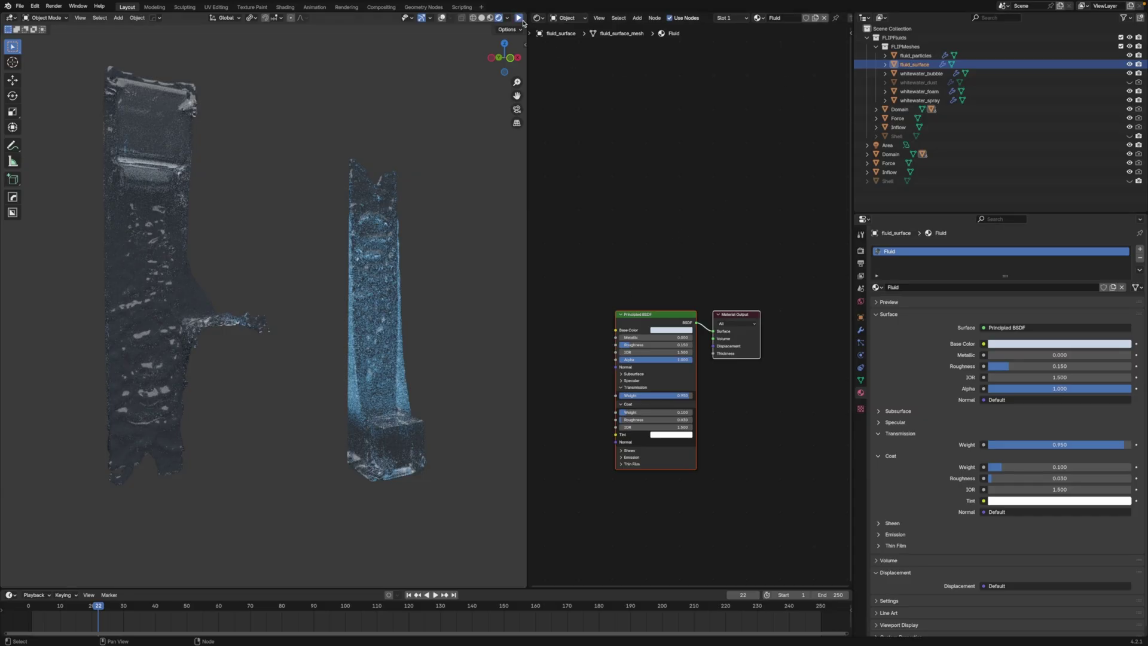
Switch to Solid shading, reset the existing FLIP Fluids bake and set resolution 240
click(481, 18)
drag(525, 13, 583, 204)
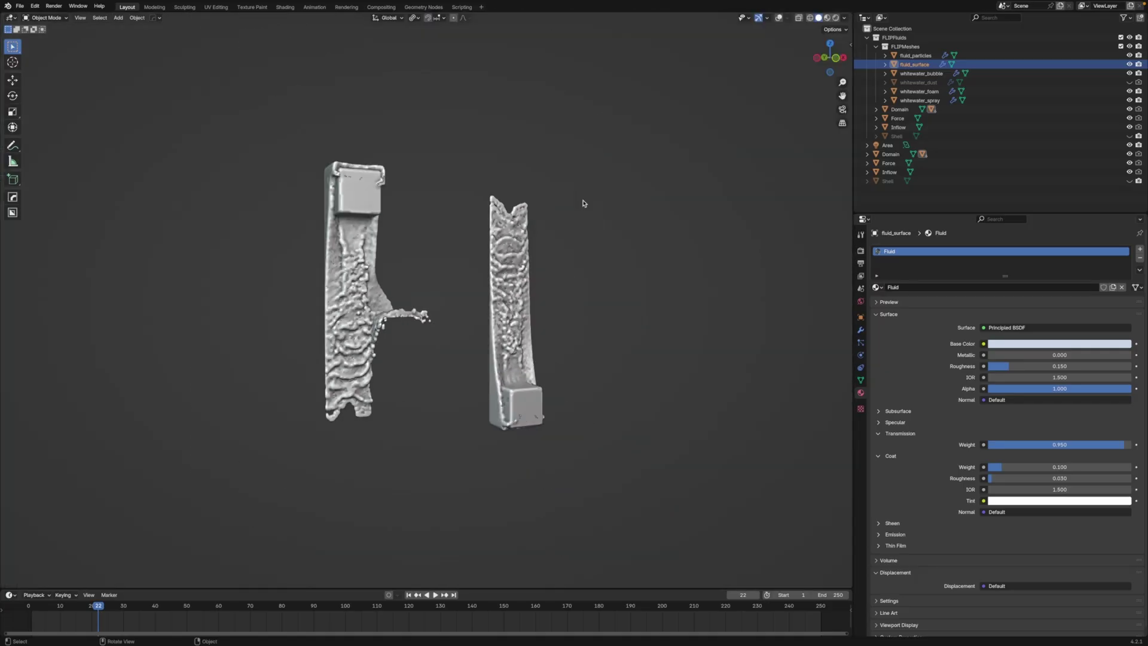
key(n)
click(807, 181)
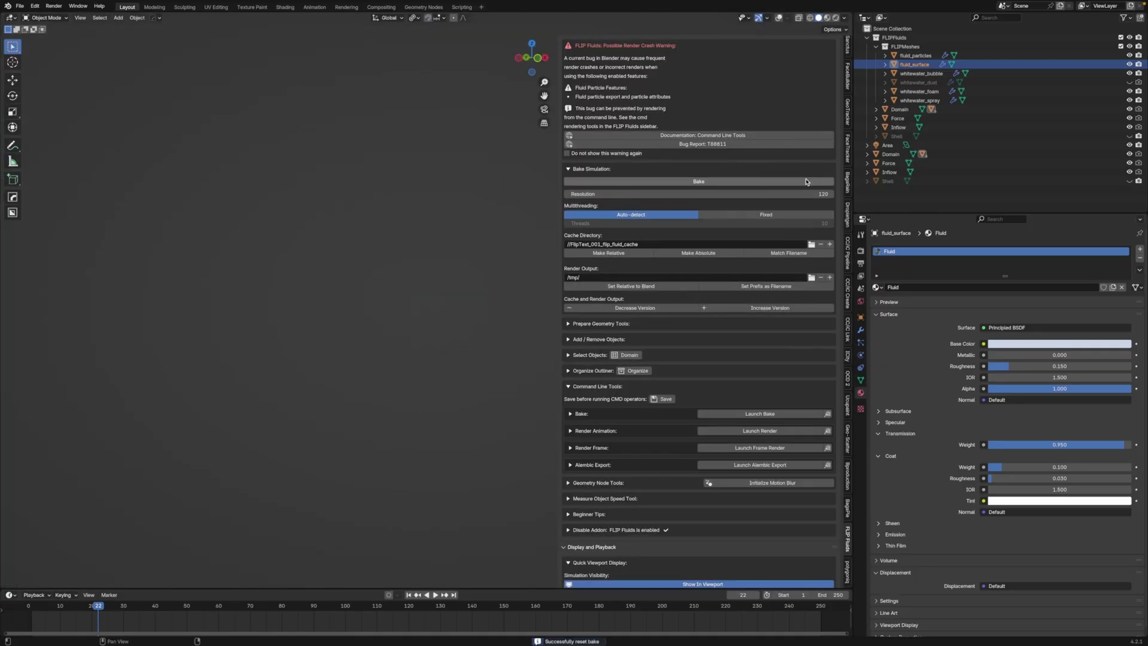
click(805, 193)
text(2)
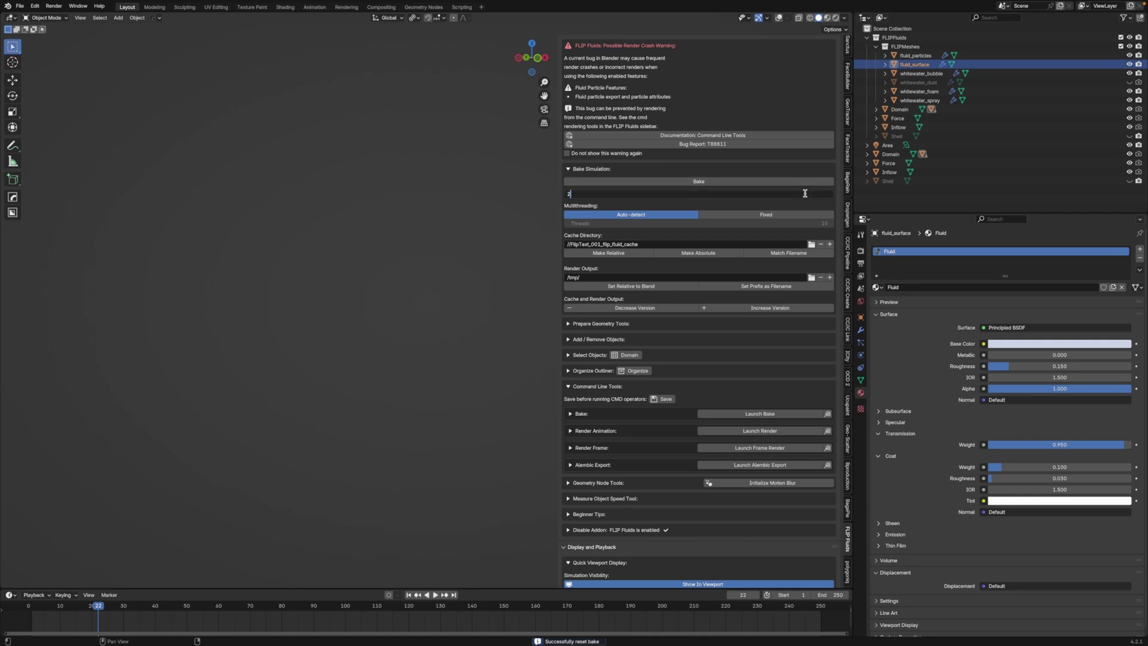
text(40)
key(Return)
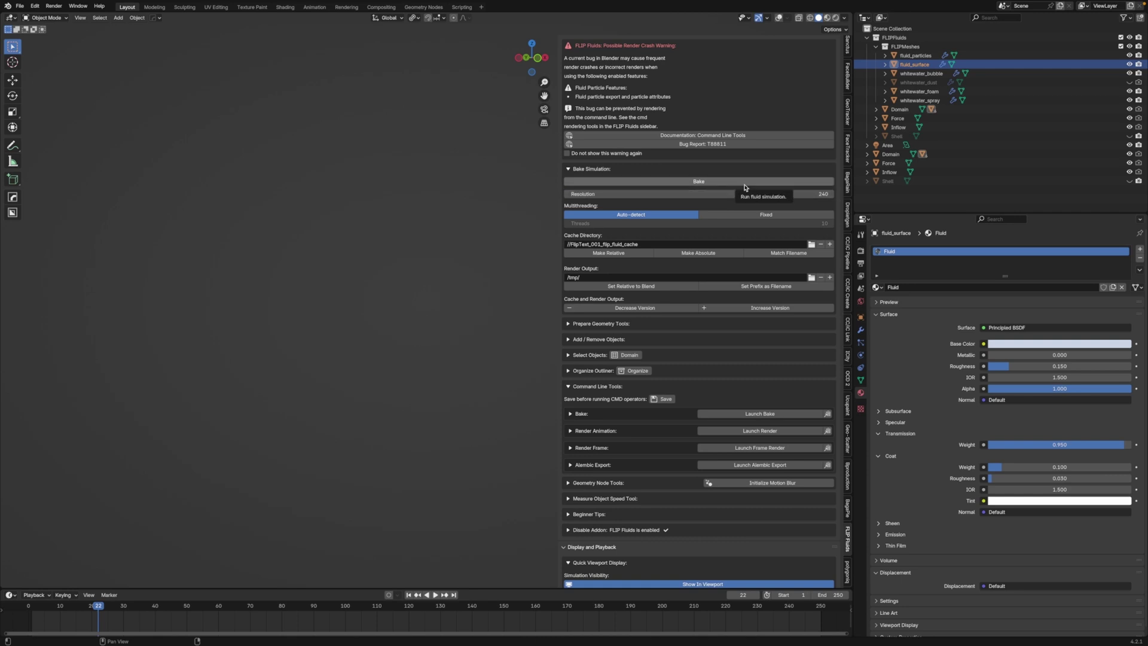
Bake the fluid simulation and stop it once frames up to 45 are cached
click(744, 182)
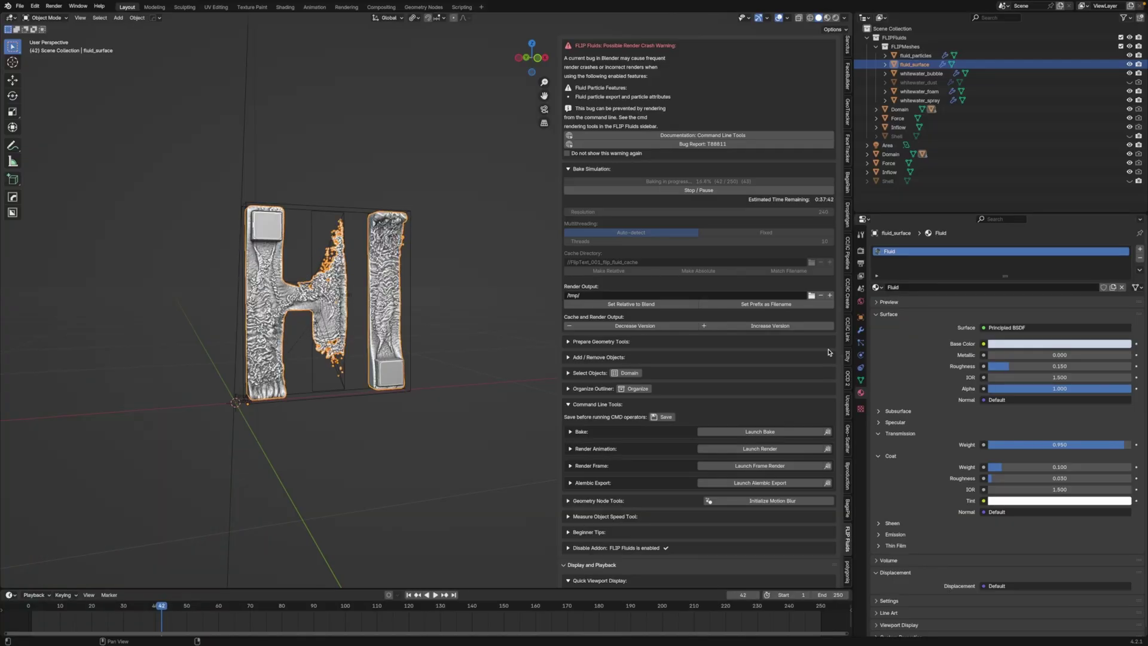
click(722, 189)
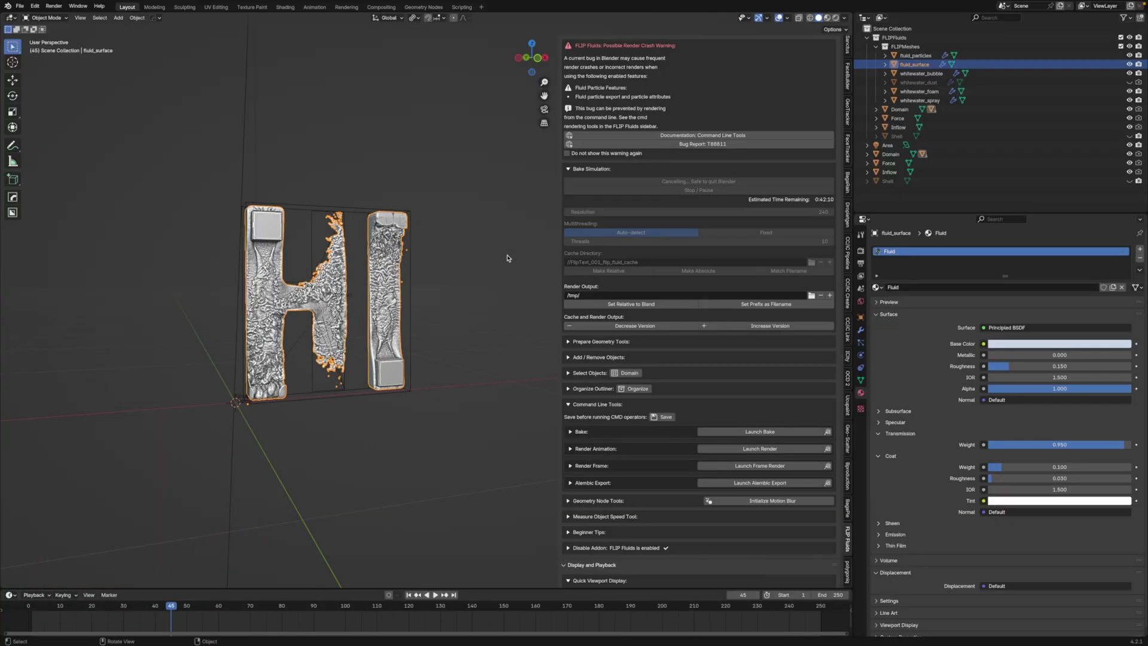
click(492, 296)
Preview the baked fluid in rendered shading, toggle the Shell's visibility, then pause the render
key(n)
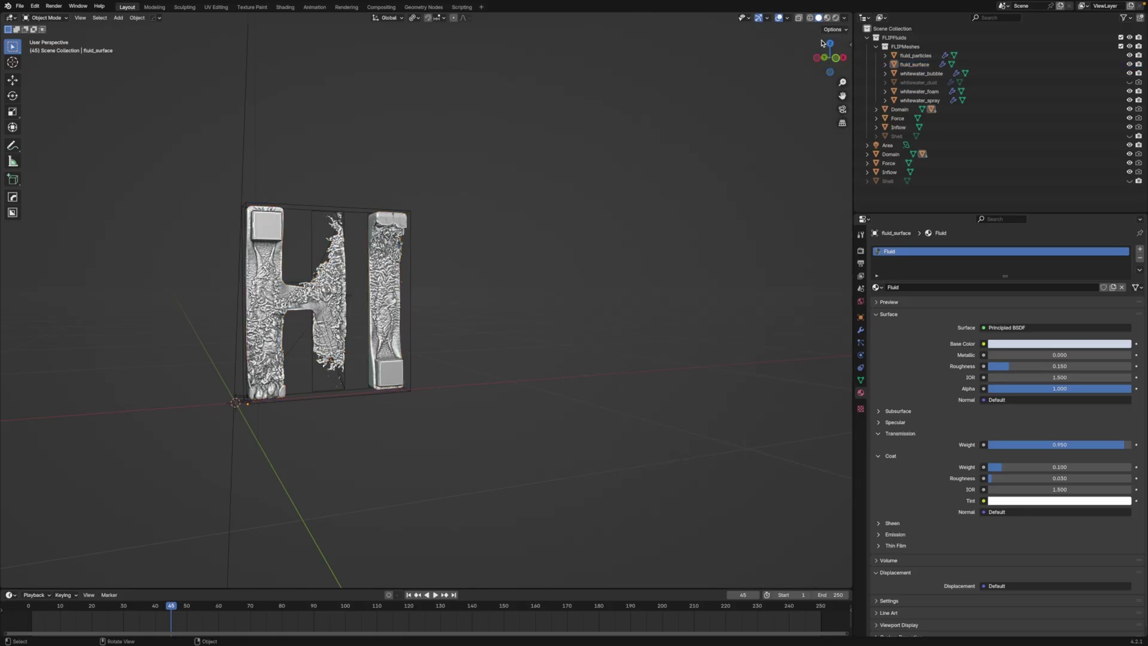
click(835, 18)
scroll(533, 284, up, 4)
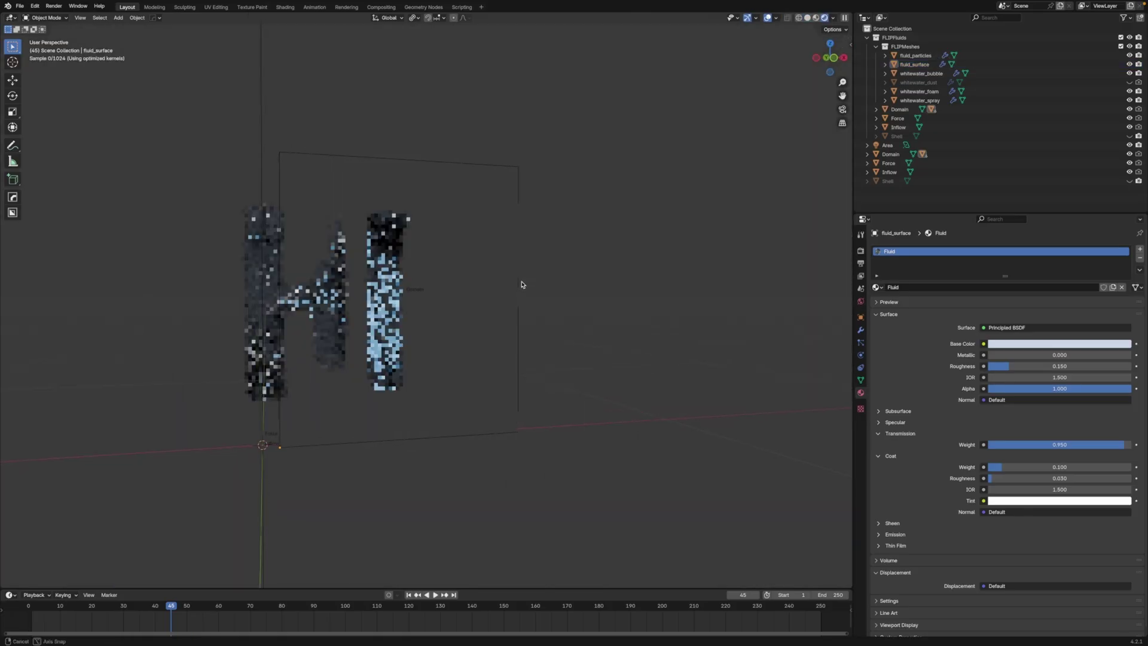
shift+middle_drag(516, 280, 551, 288)
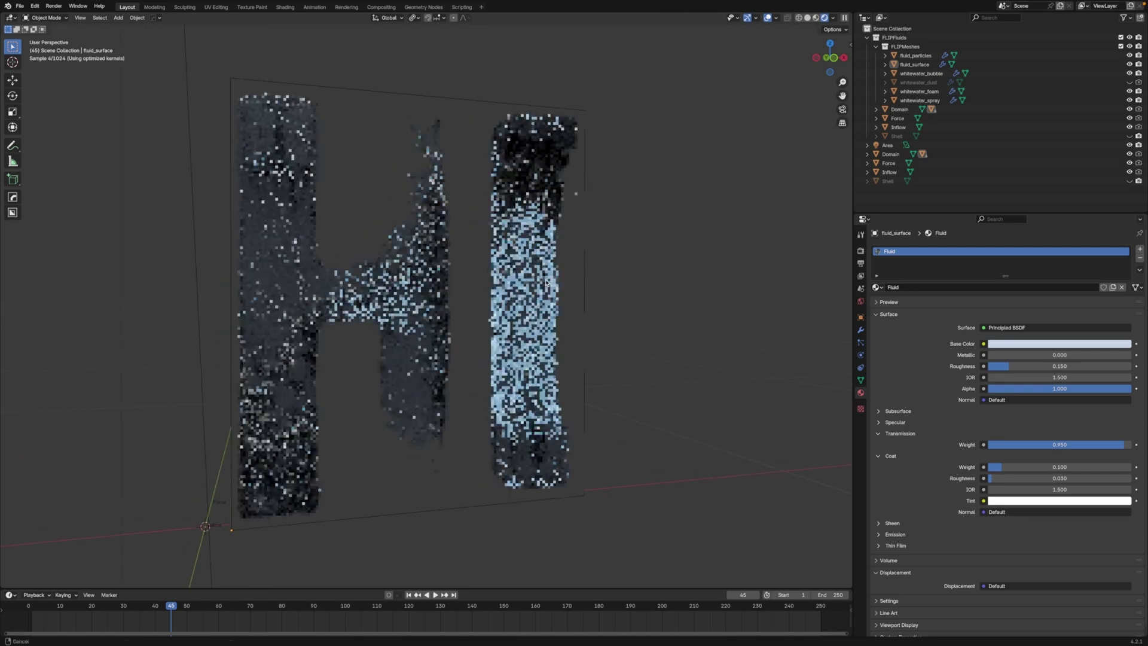
click(890, 181)
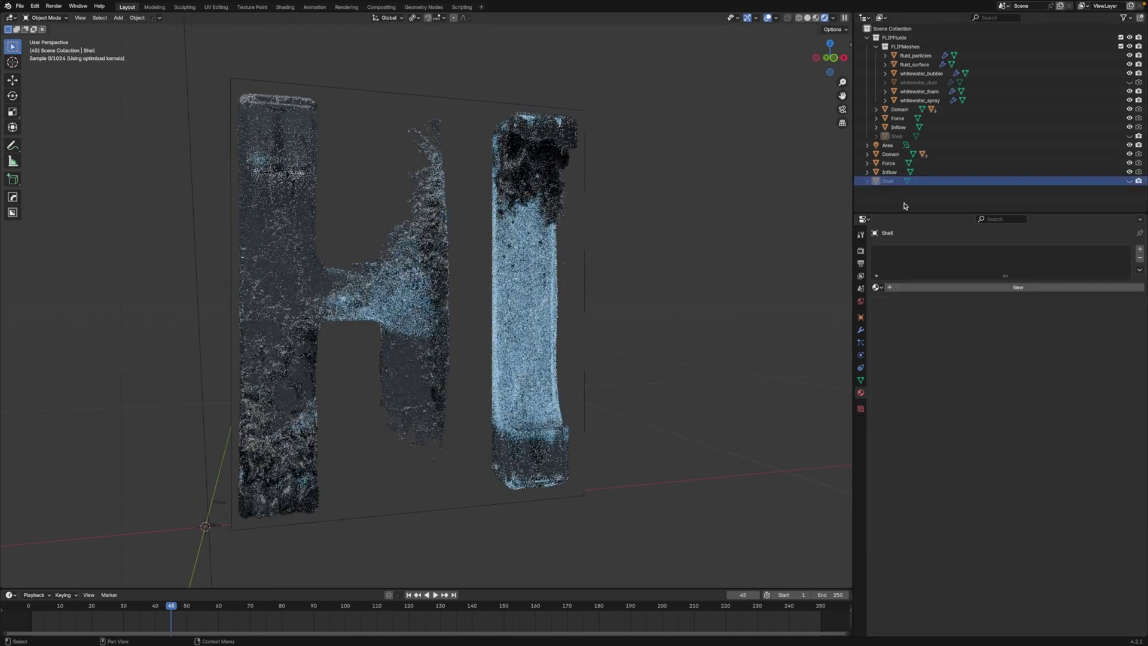
click(1129, 181)
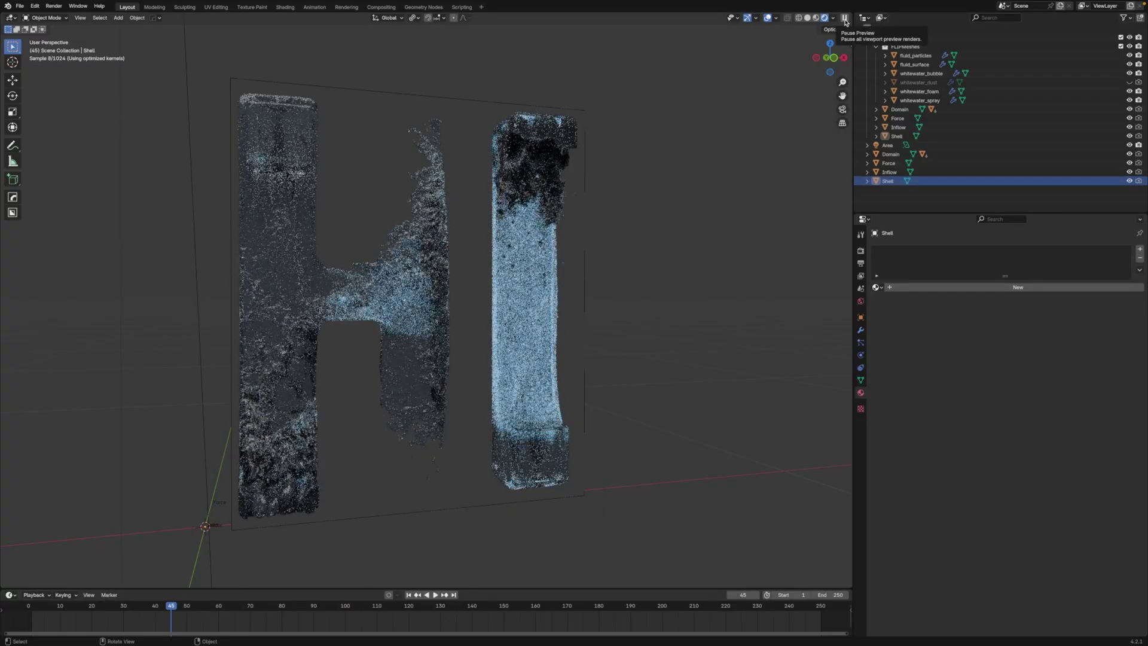
click(1129, 181)
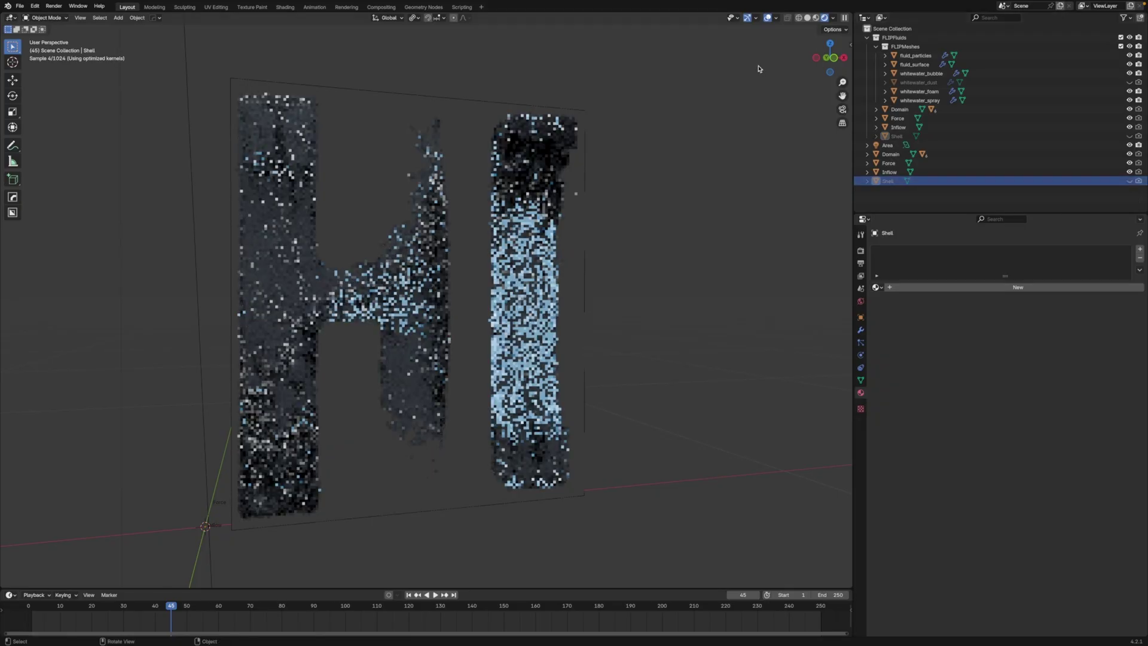
click(844, 17)
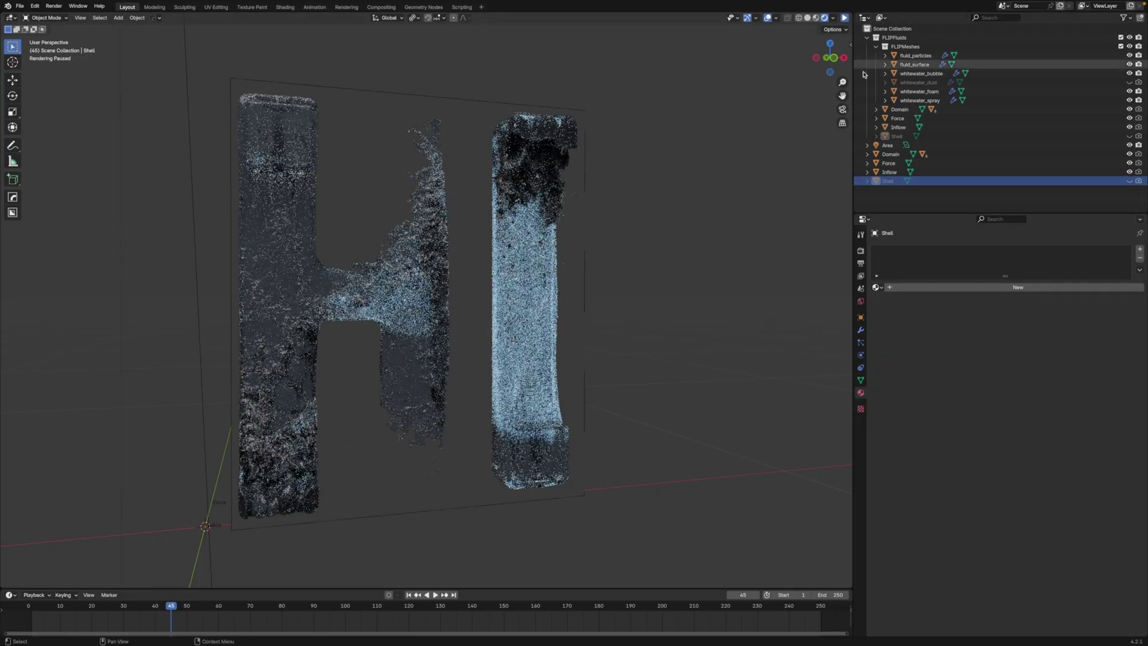
click(1129, 181)
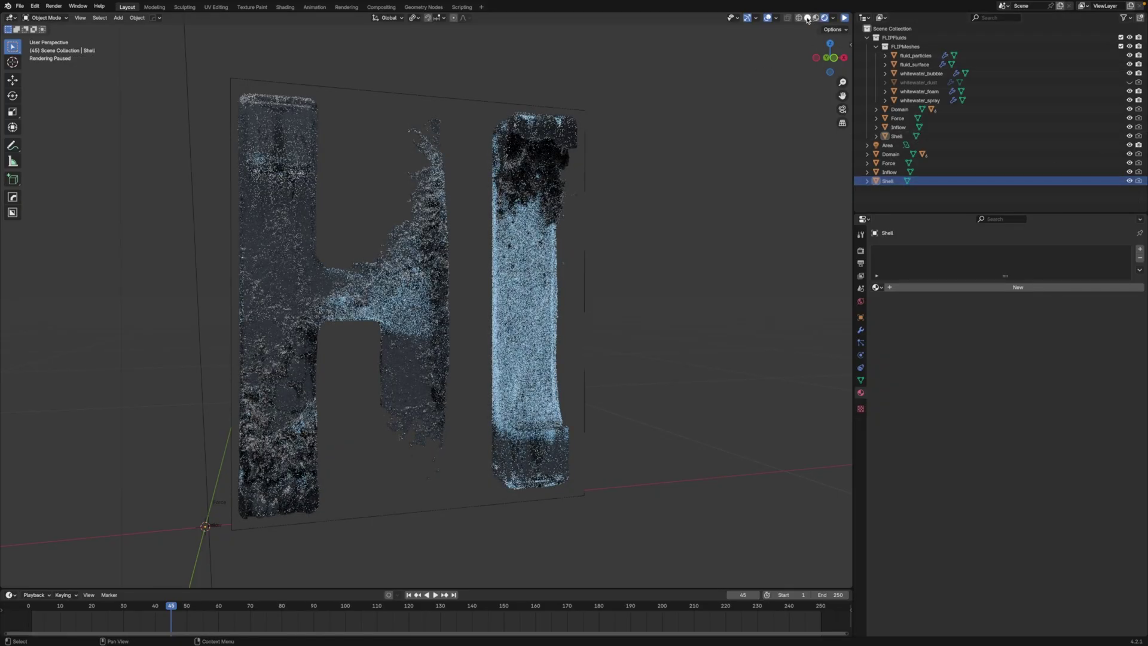
Duplicate the Shell in place as Shell.001 and hide the original
key(z)
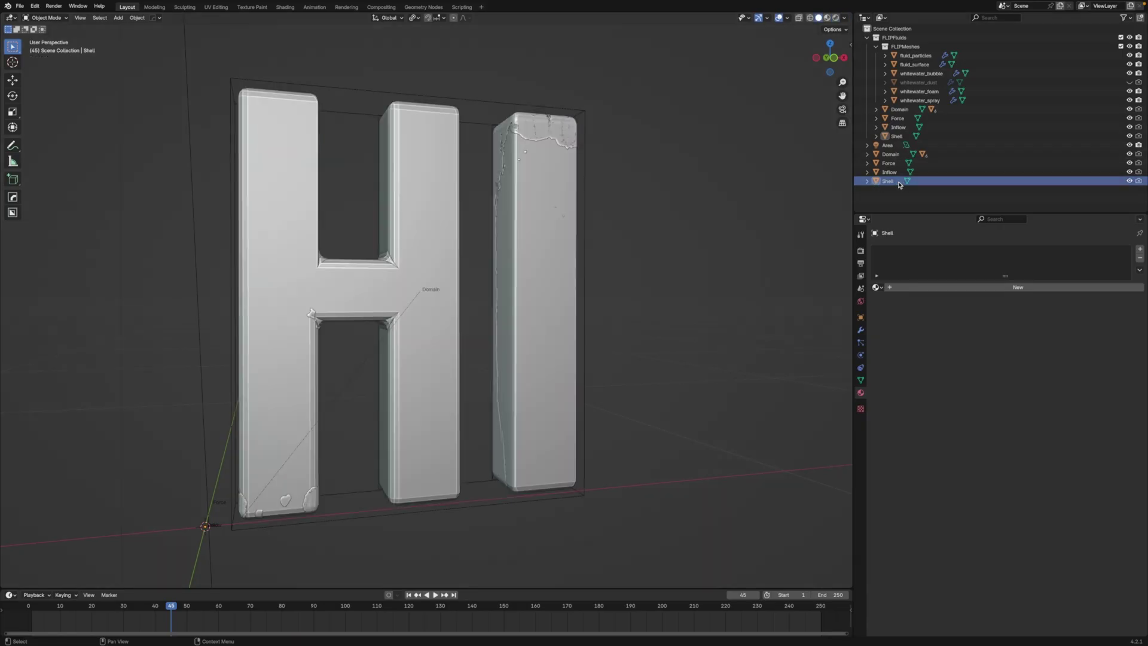
click(893, 183)
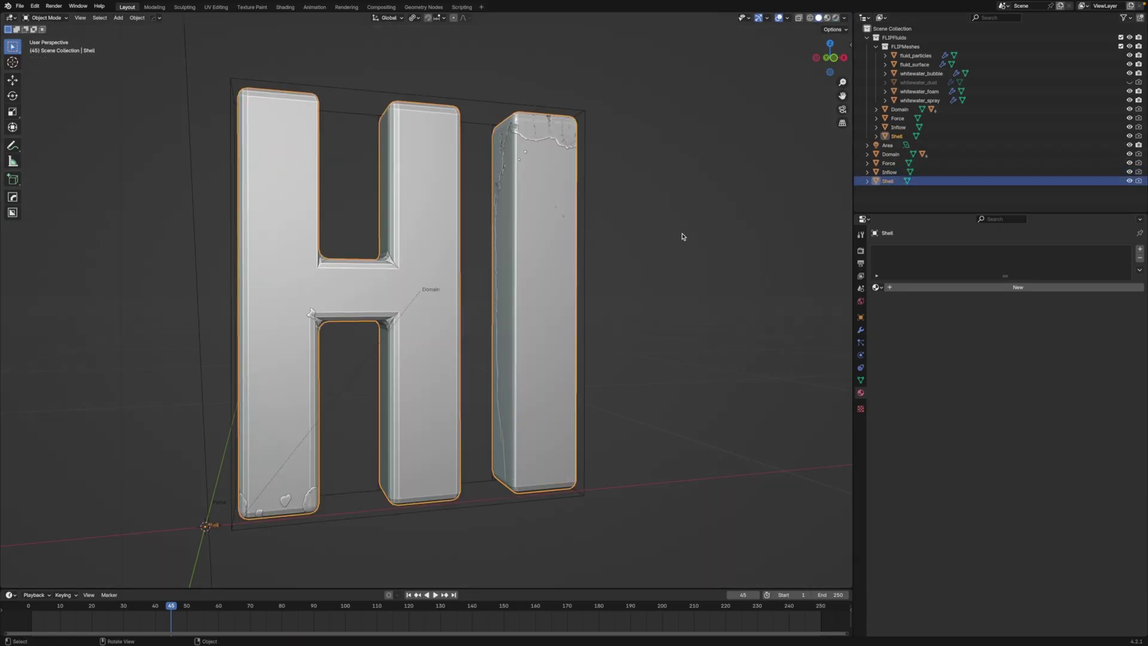
key(shift+d)
key(Escape)
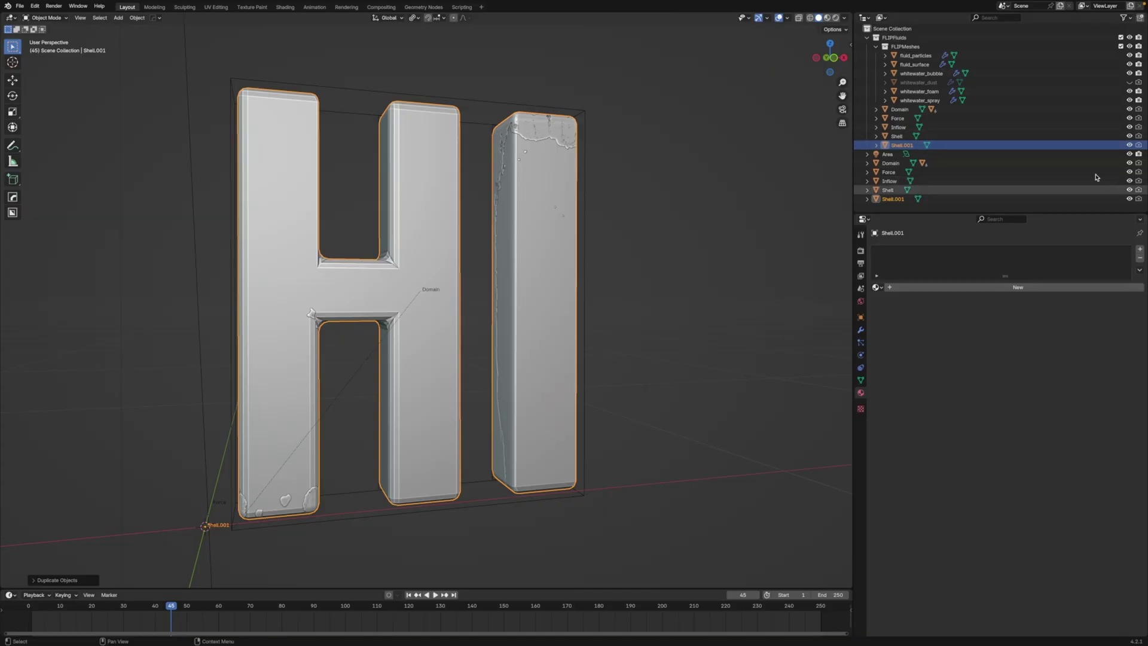
click(897, 136)
click(1129, 136)
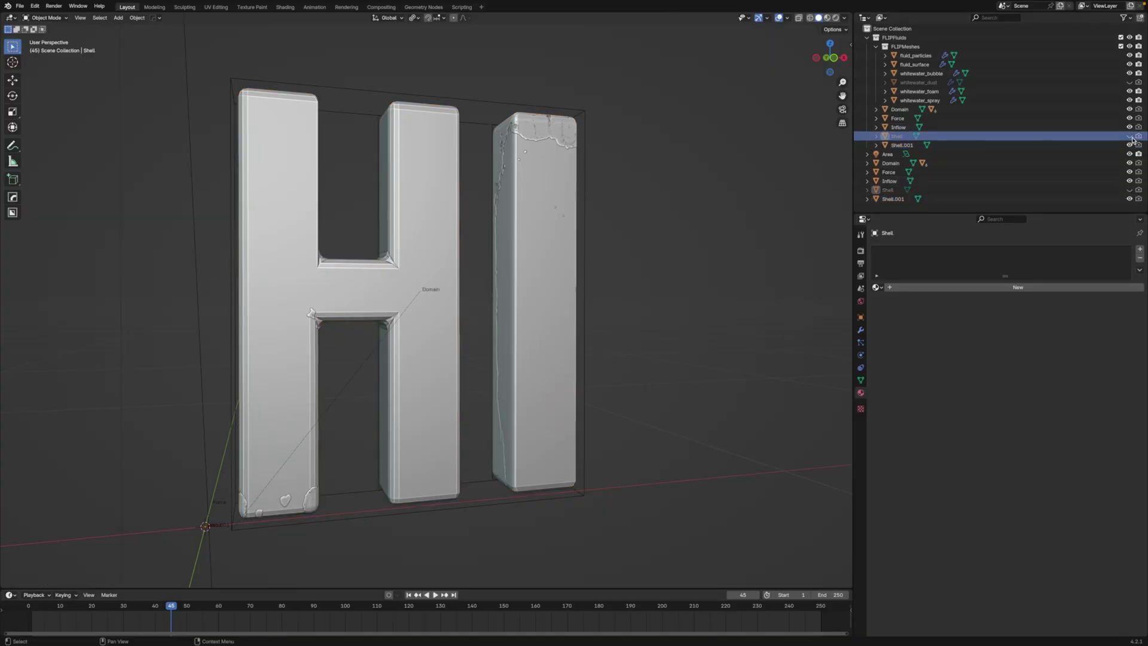
click(882, 146)
Remove Shell.001's FLIP Fluid physics and add a Solidify modifier with Offset 1
click(861, 355)
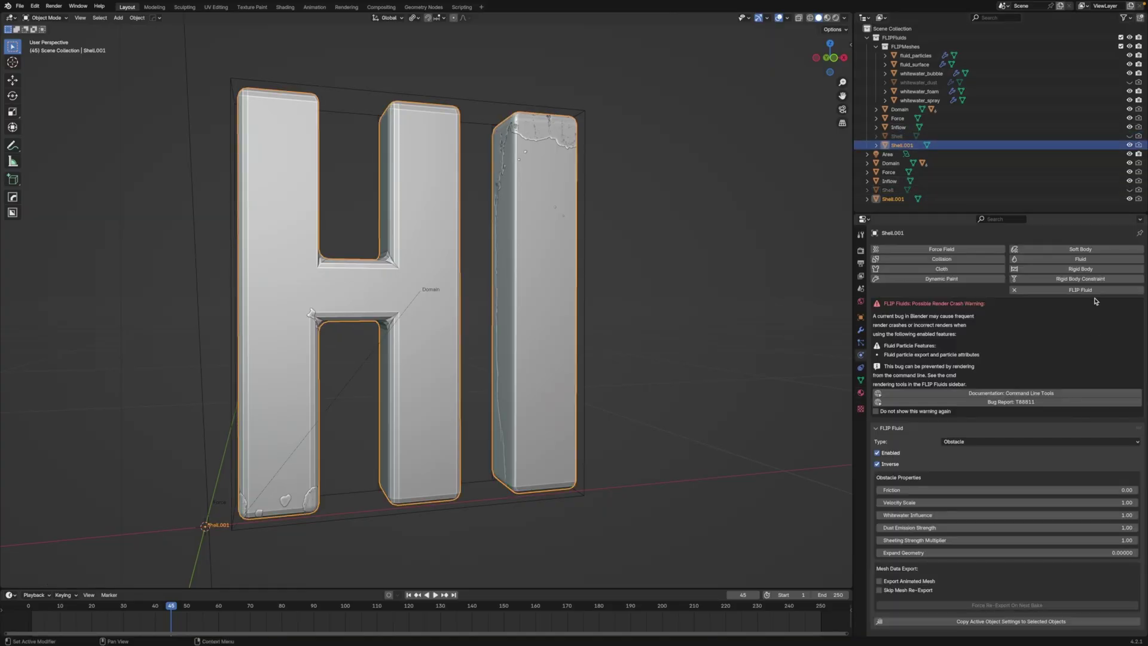
click(1074, 291)
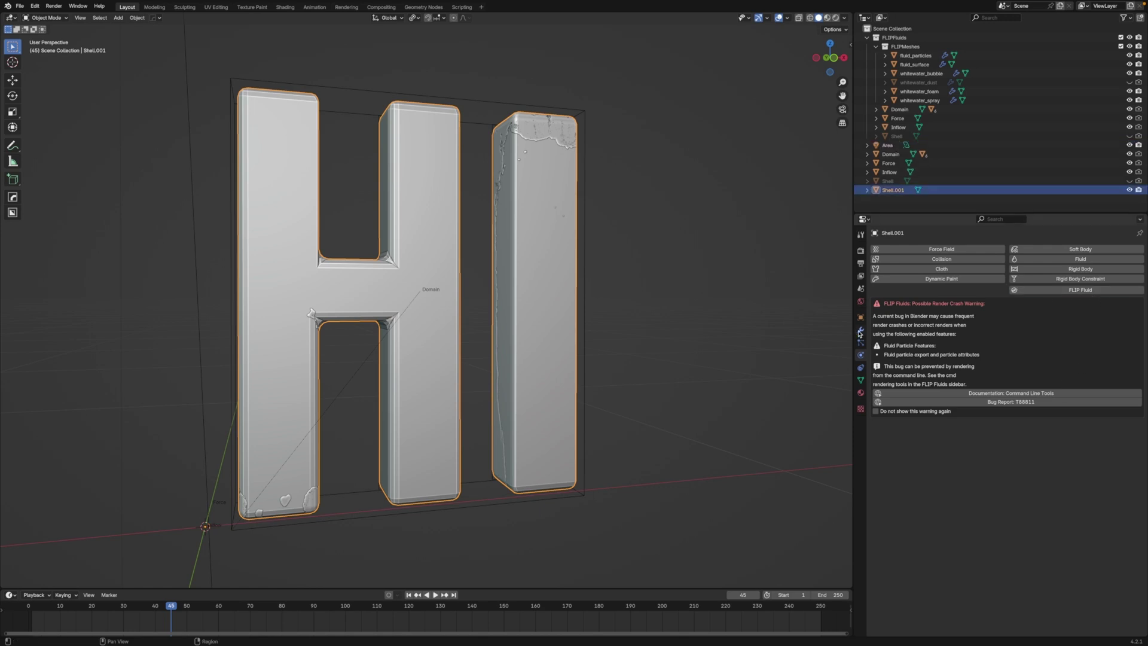
click(861, 329)
click(967, 249)
click(967, 248)
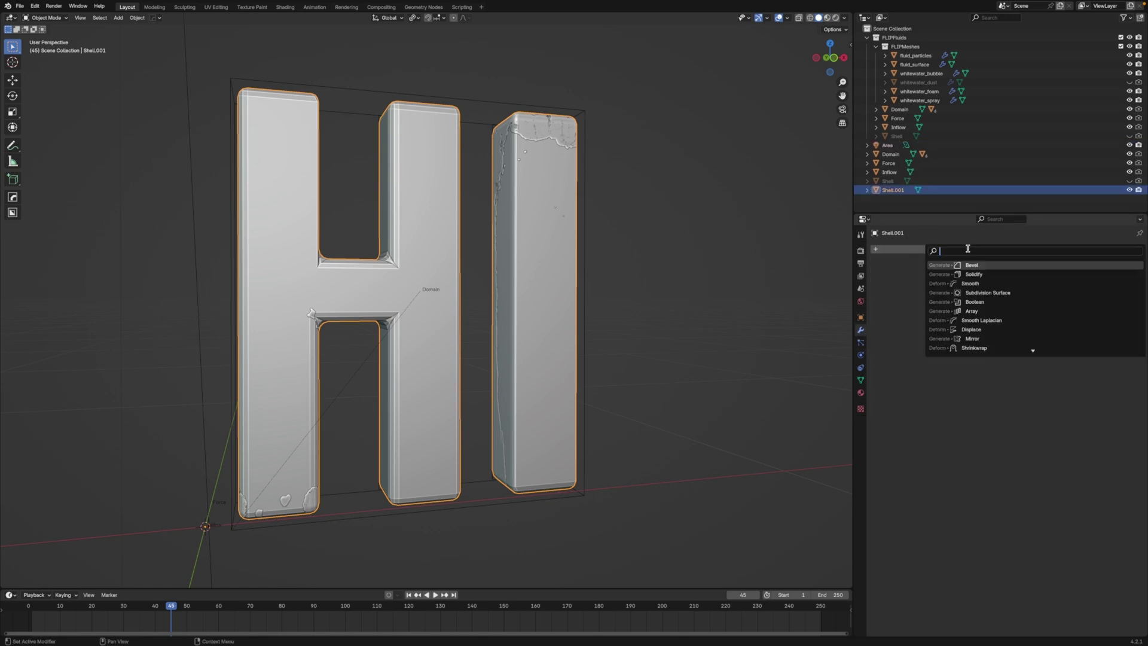
text(sol)
key(Return)
click(1046, 298)
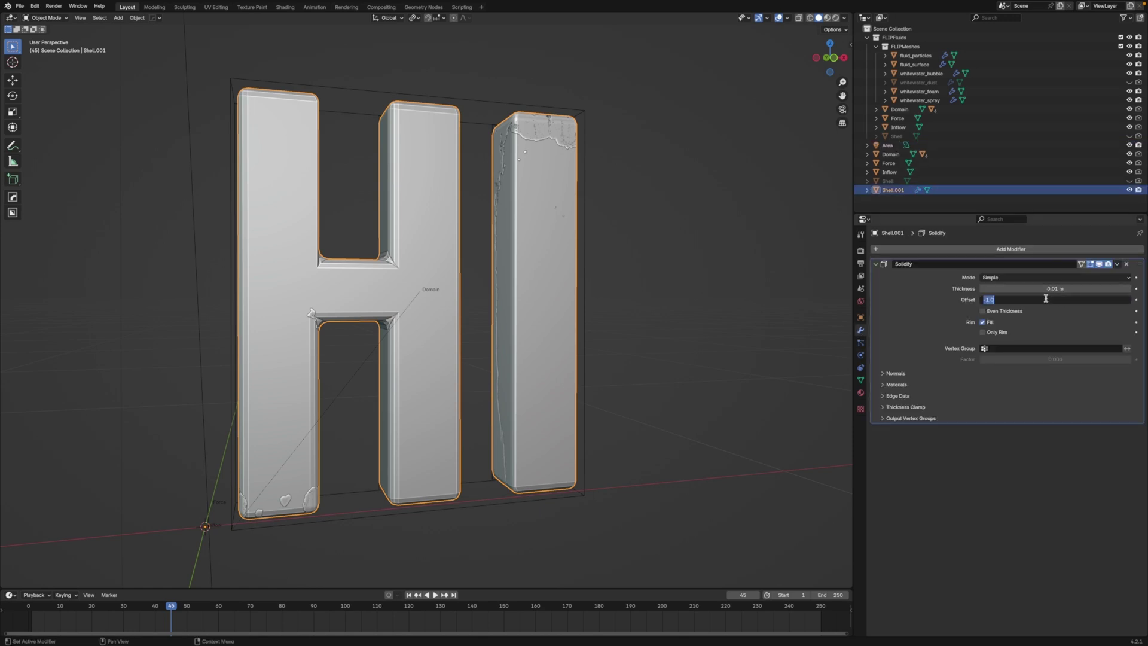
text(1)
key(Return)
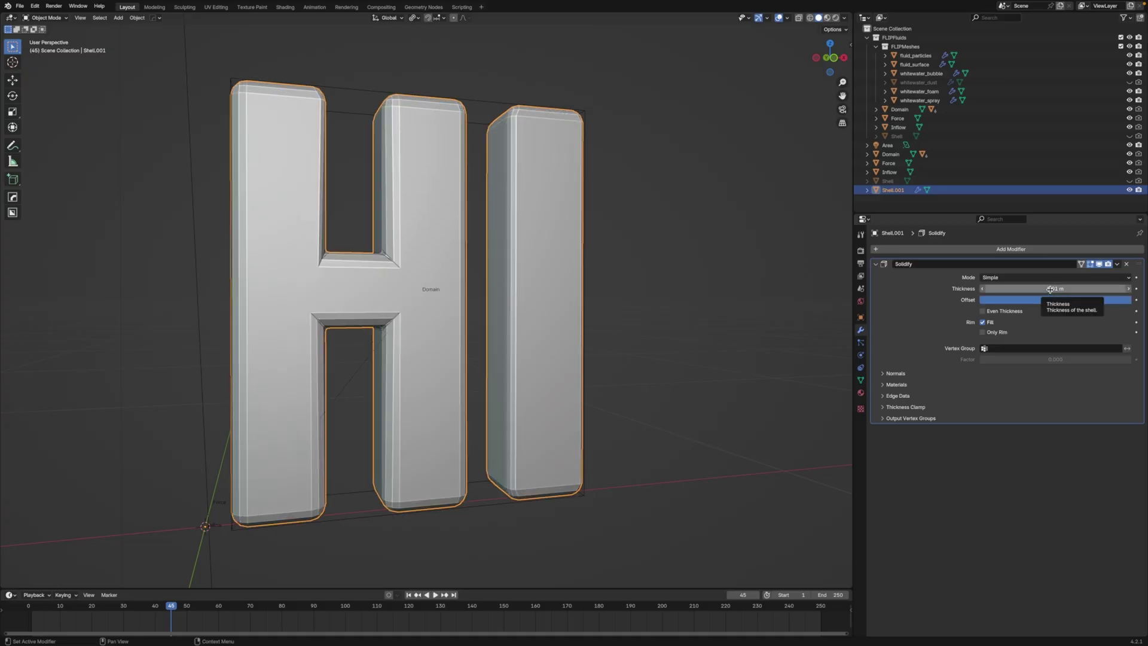
Shade Shell.001 smooth, then hide it to check the fluid inside
right_click(631, 259)
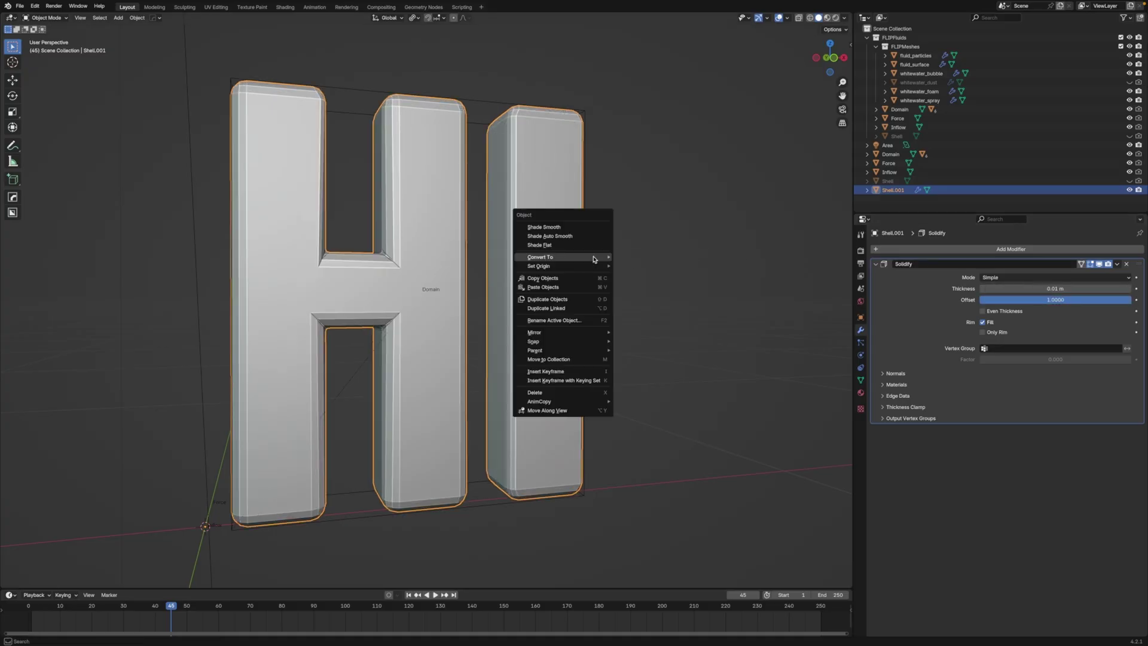
click(577, 230)
mouse_move(578, 231)
middle_down()
mouse_move(574, 247)
mouse_move(598, 246)
middle_up()
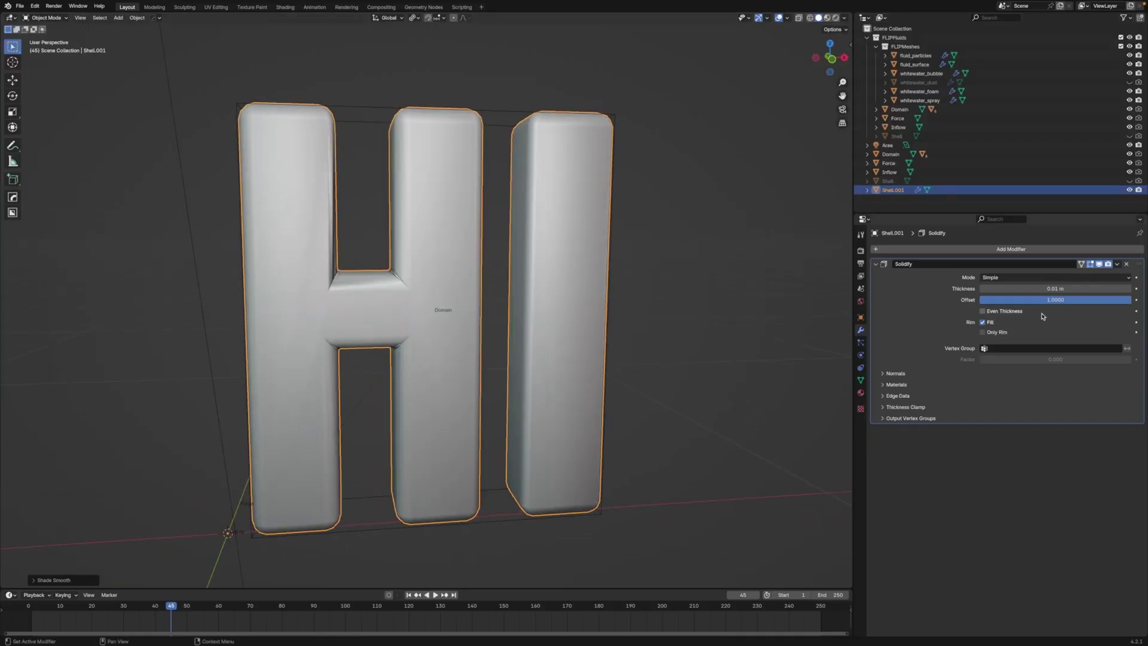
click(875, 265)
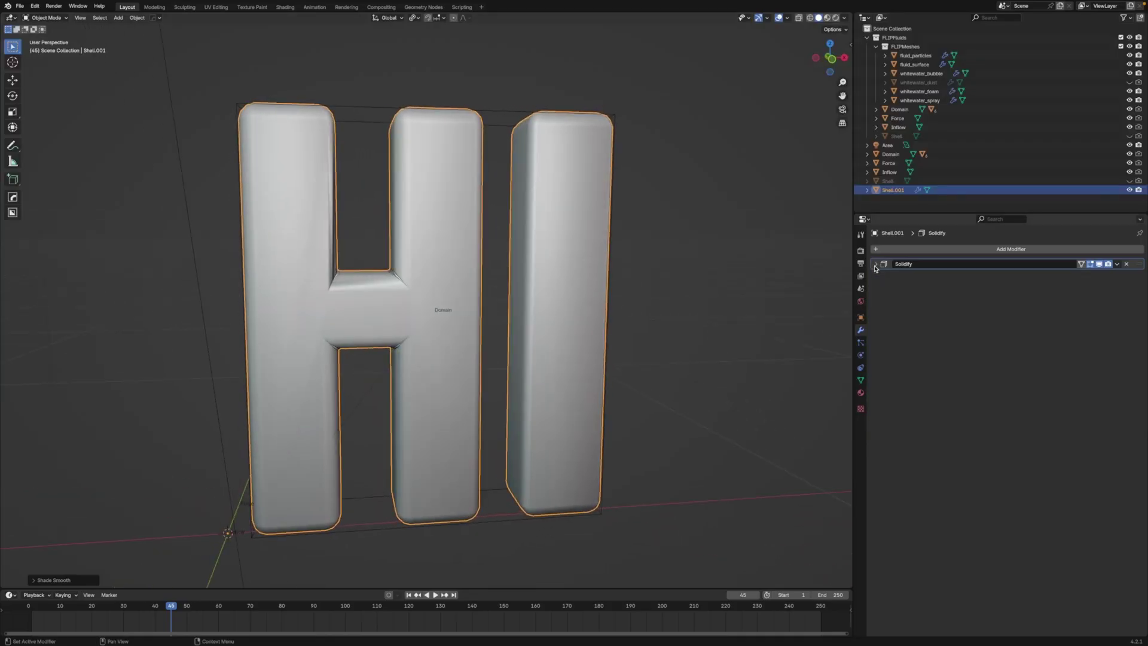
click(1129, 190)
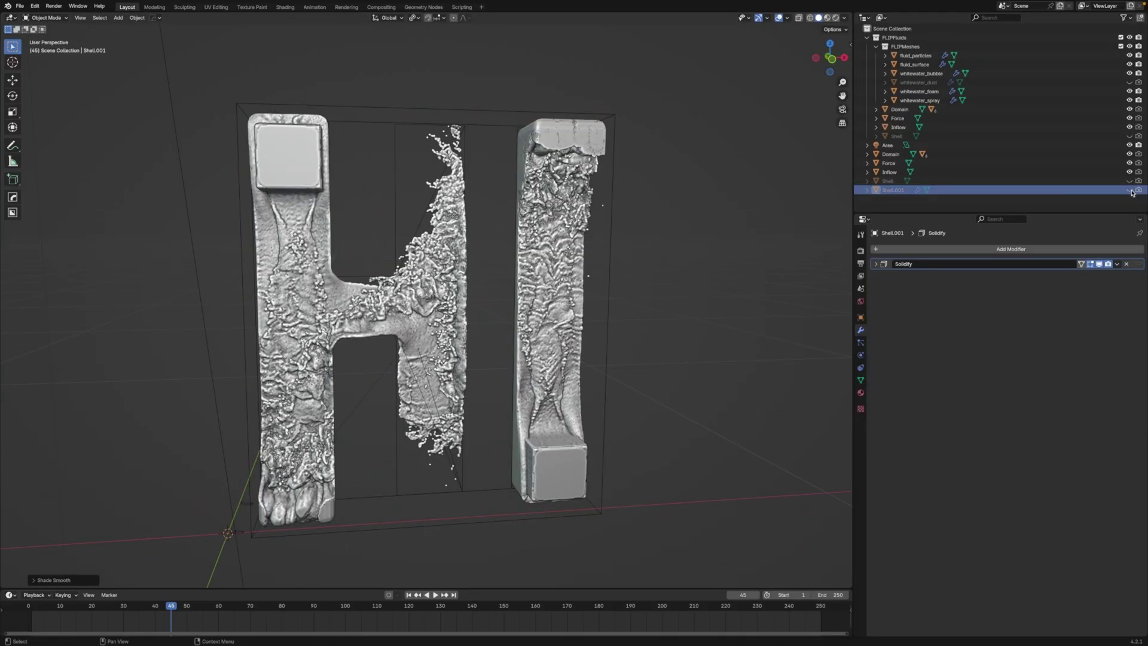
Give Shell.001 a new material and open a Shader Editor beside the rendered viewport
click(1130, 190)
click(836, 18)
click(860, 393)
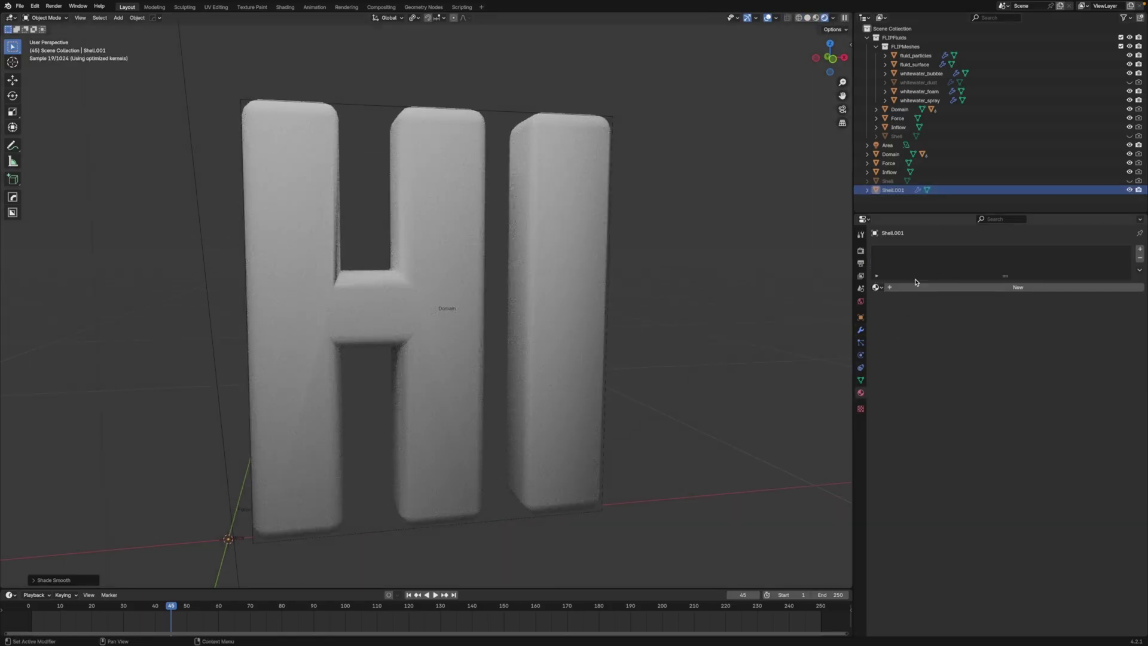
double_click(918, 286)
text(Glass)
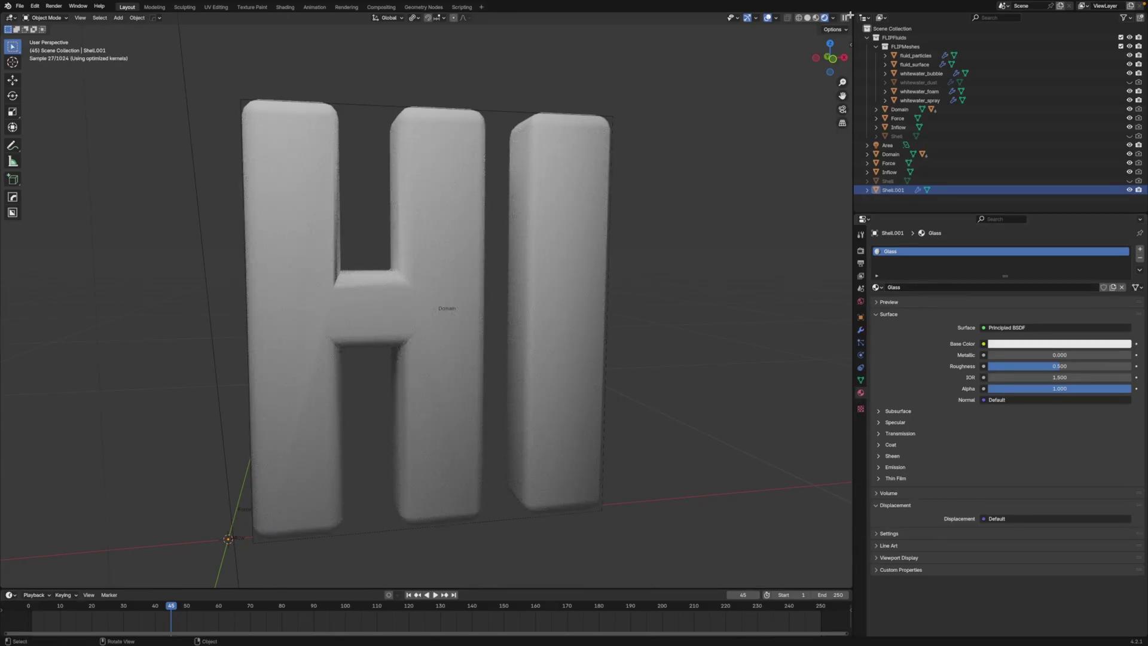
drag(849, 15, 639, 89)
click(651, 17)
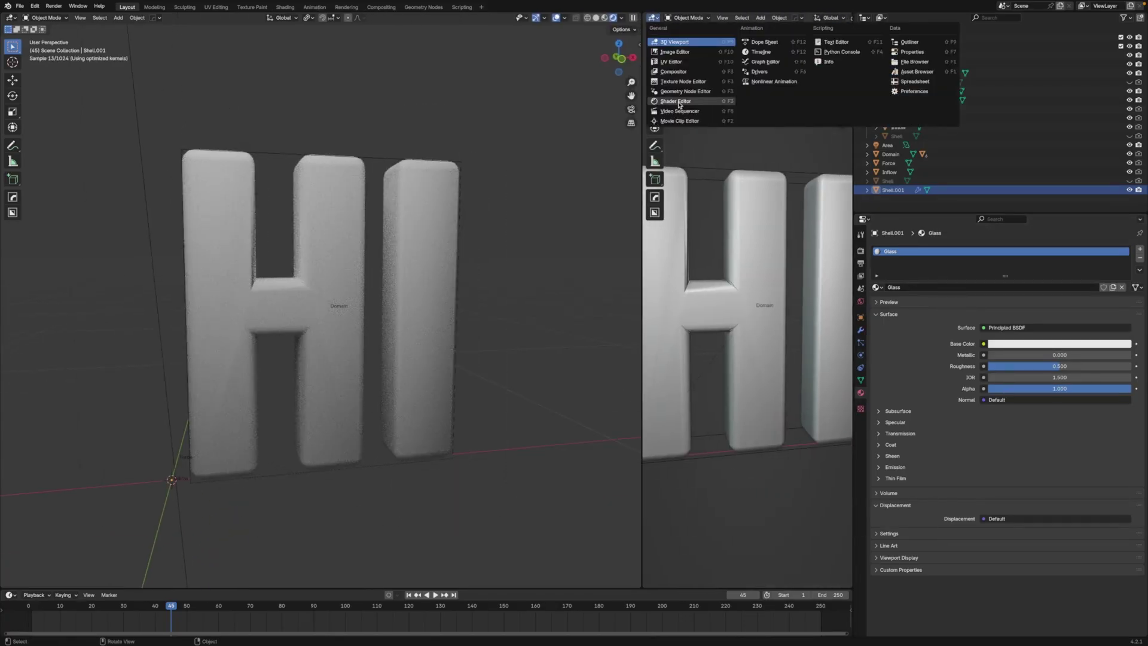
click(677, 105)
scroll(689, 250, up, 2)
scroll(681, 256, up, 2)
Connect a Glass BSDF to the output with roughness 0.007 and IOR 1.4
key(shift+a)
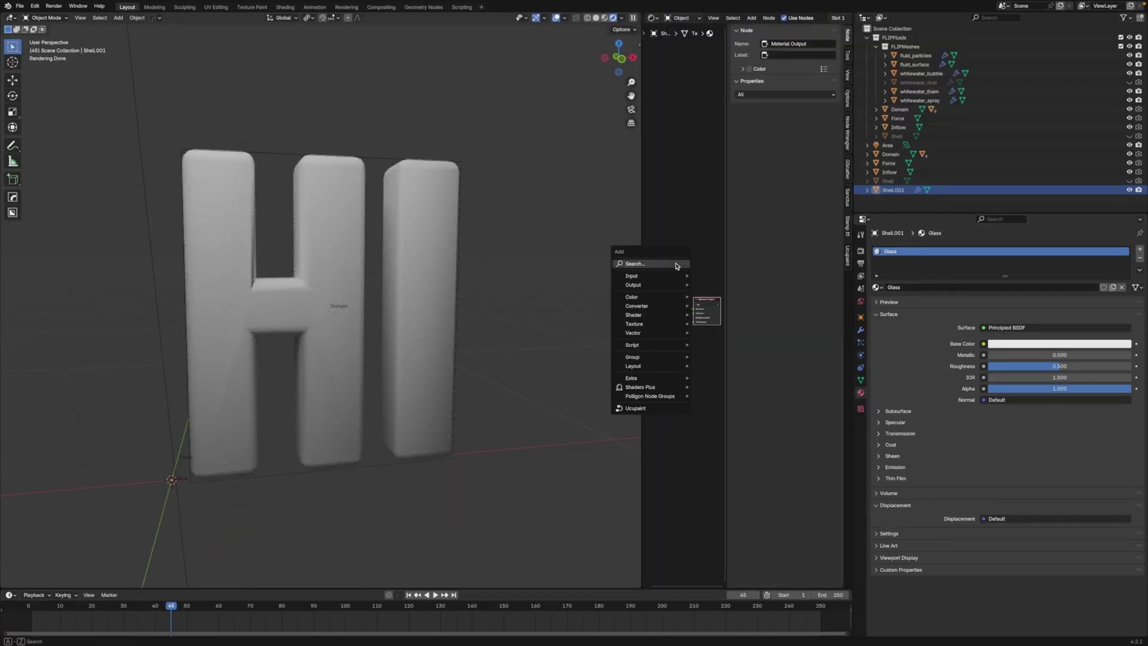
click(714, 341)
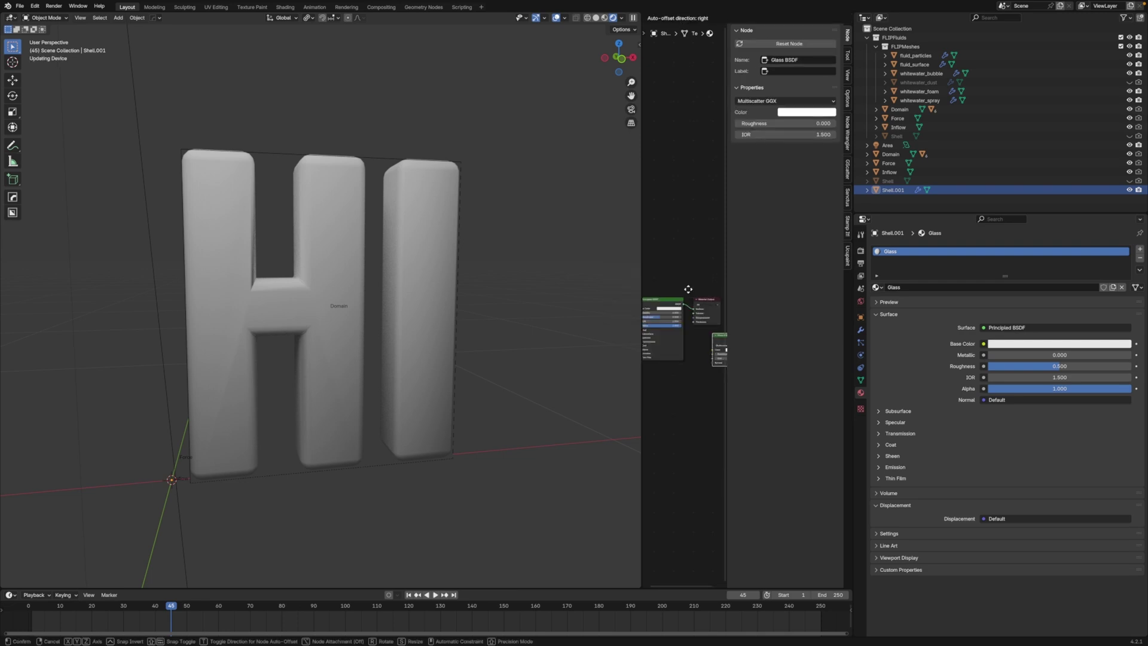
click(673, 253)
drag(695, 307, 694, 309)
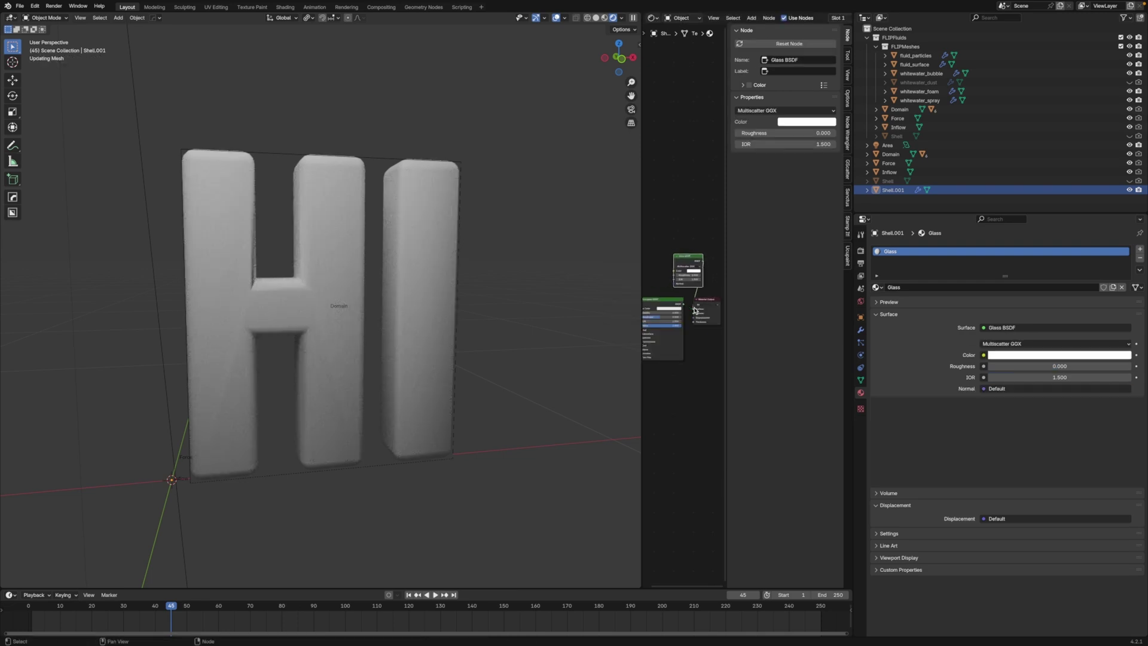
scroll(688, 302, up, 3)
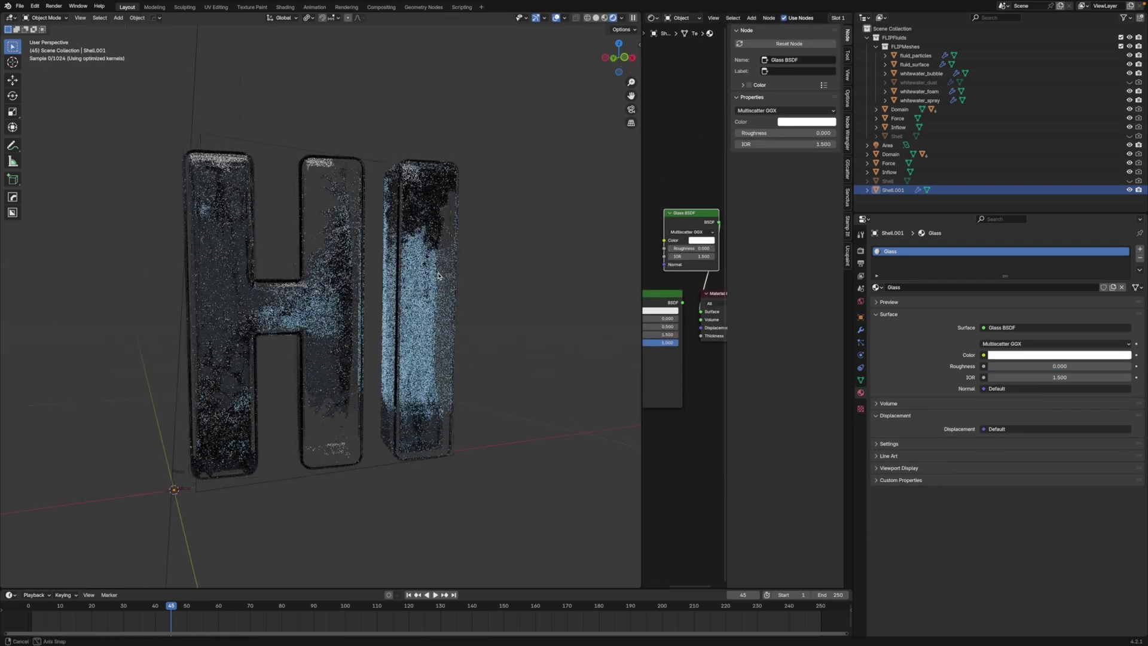
click(678, 251)
key(Return)
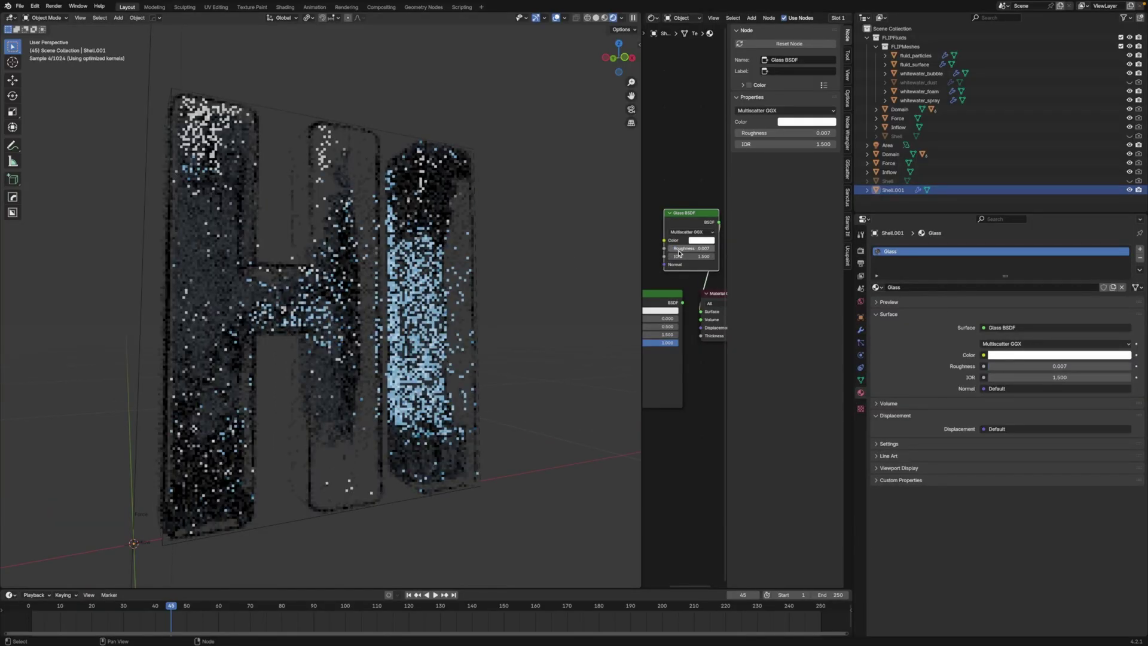
drag(690, 256, 741, 256)
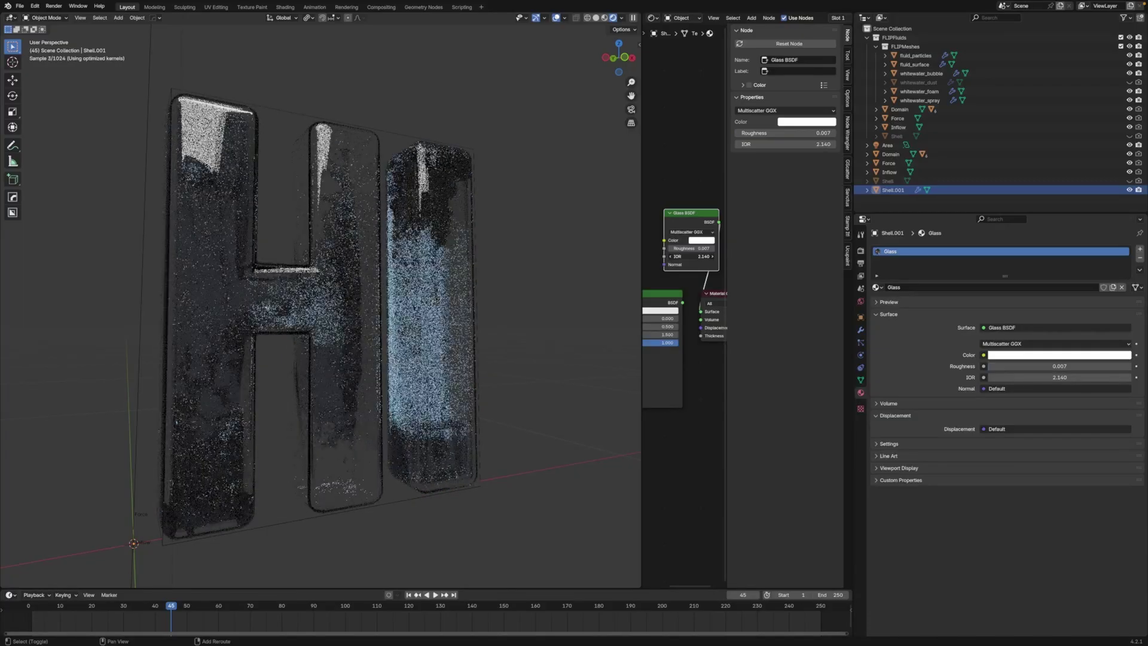
mouse_move(691, 256)
mouse_down()
mouse_move(642, 256)
mouse_move(686, 257)
mouse_up()
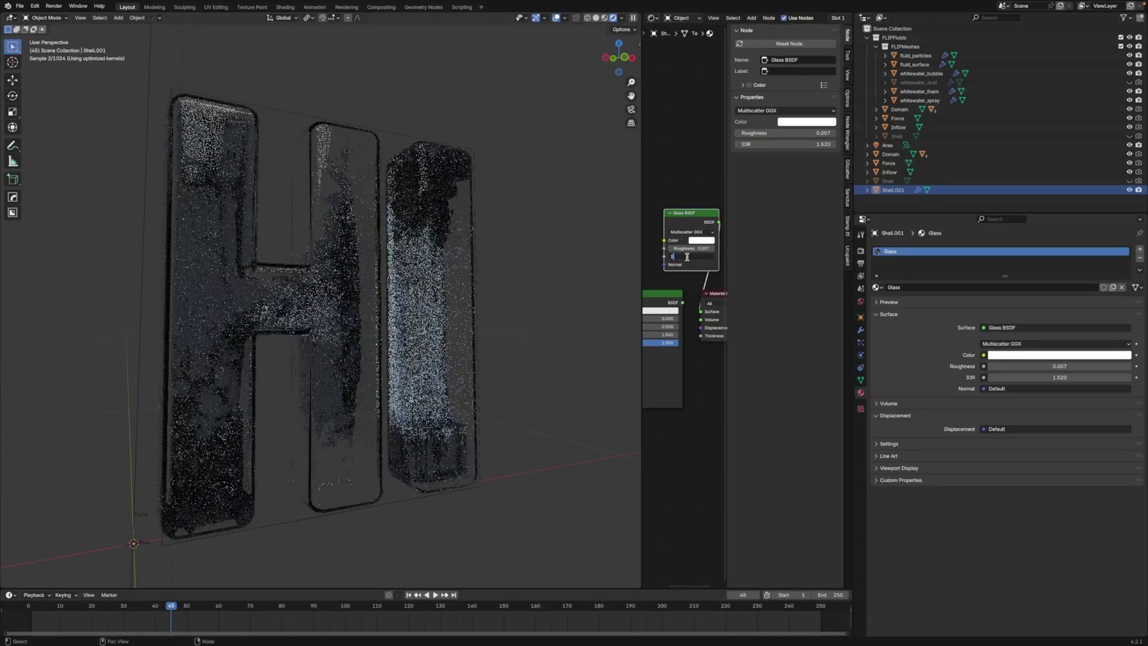
Reopen Shell.001's Solidify settings to edit the shell thickness
click(860, 330)
click(947, 264)
click(1065, 290)
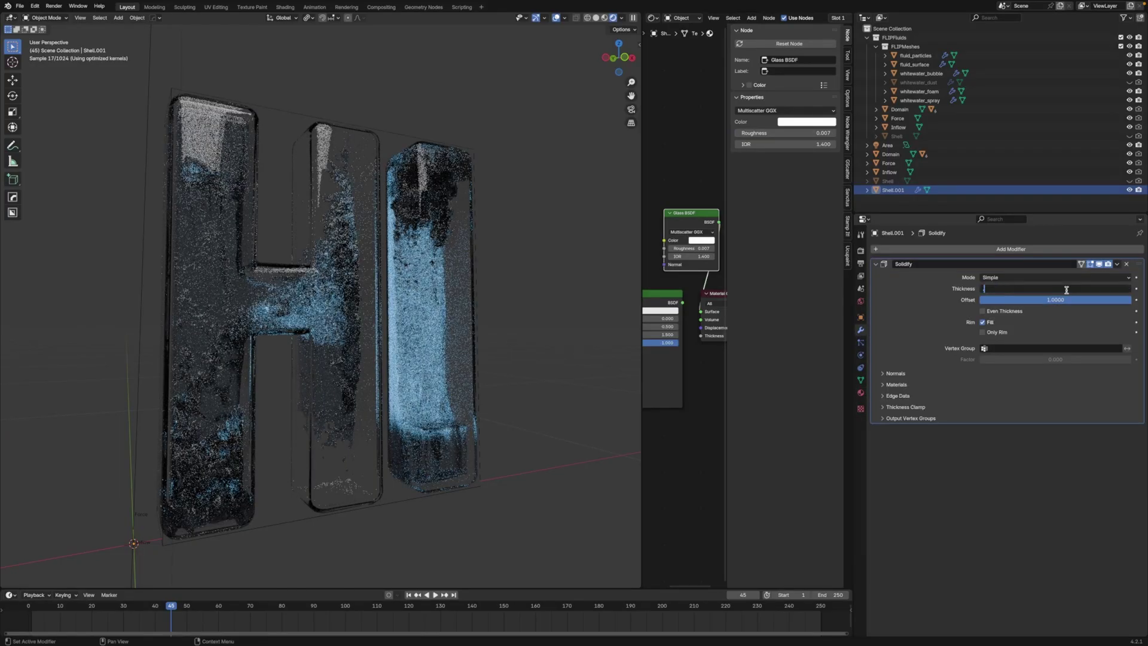
Try a 0.025 m shell thickness, then return it to 0.01 m
text(.025)
key(Return)
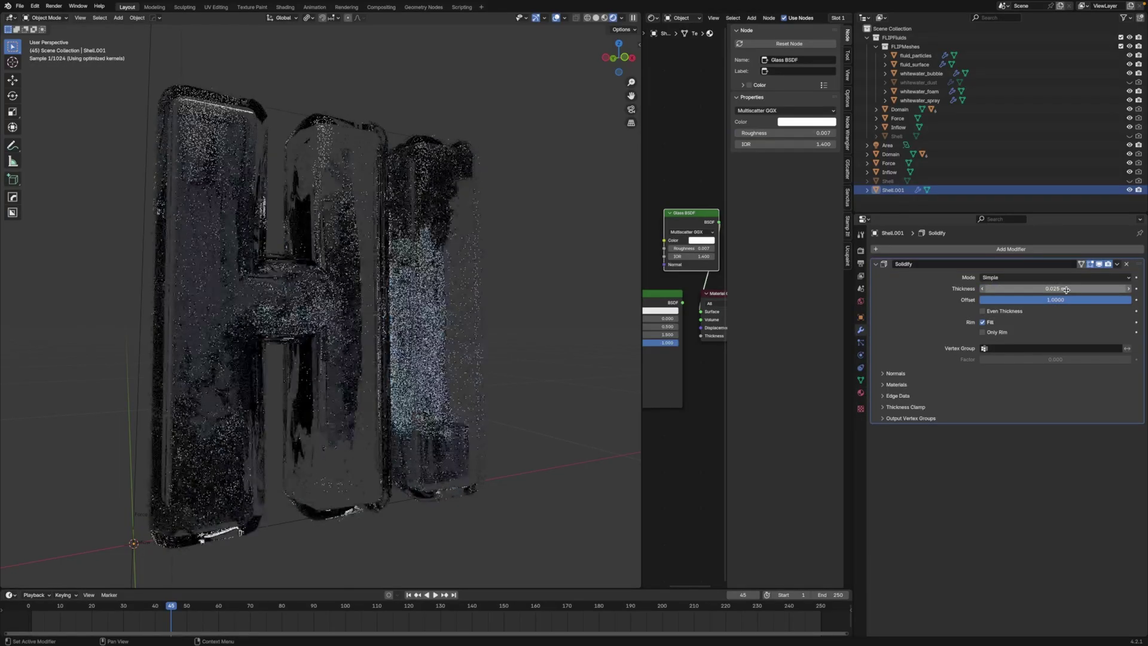
click(1065, 289)
text(.01)
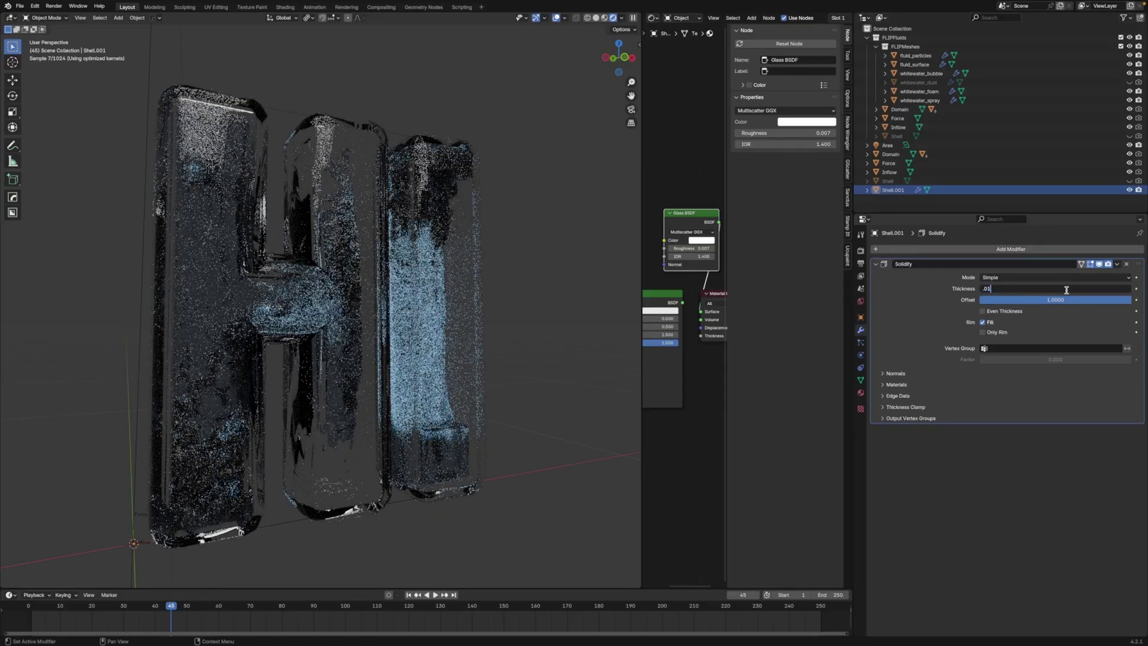
key(Return)
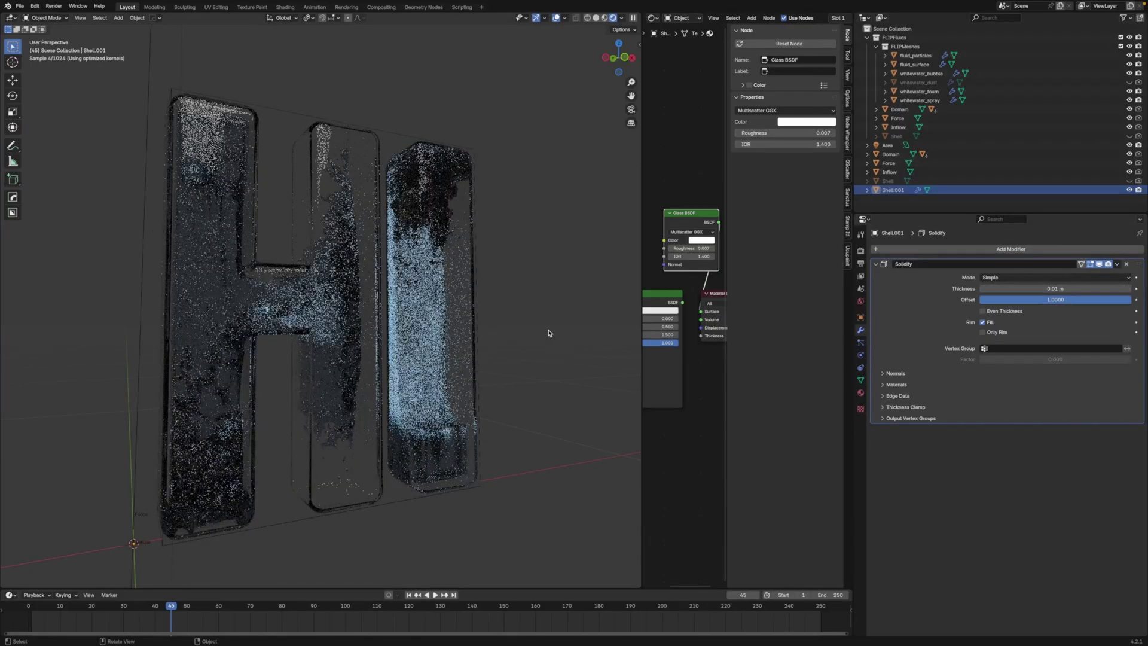
Turn off viewport overlays so the glass HI shows without grid or wireframes
middle_drag(549, 333, 533, 308)
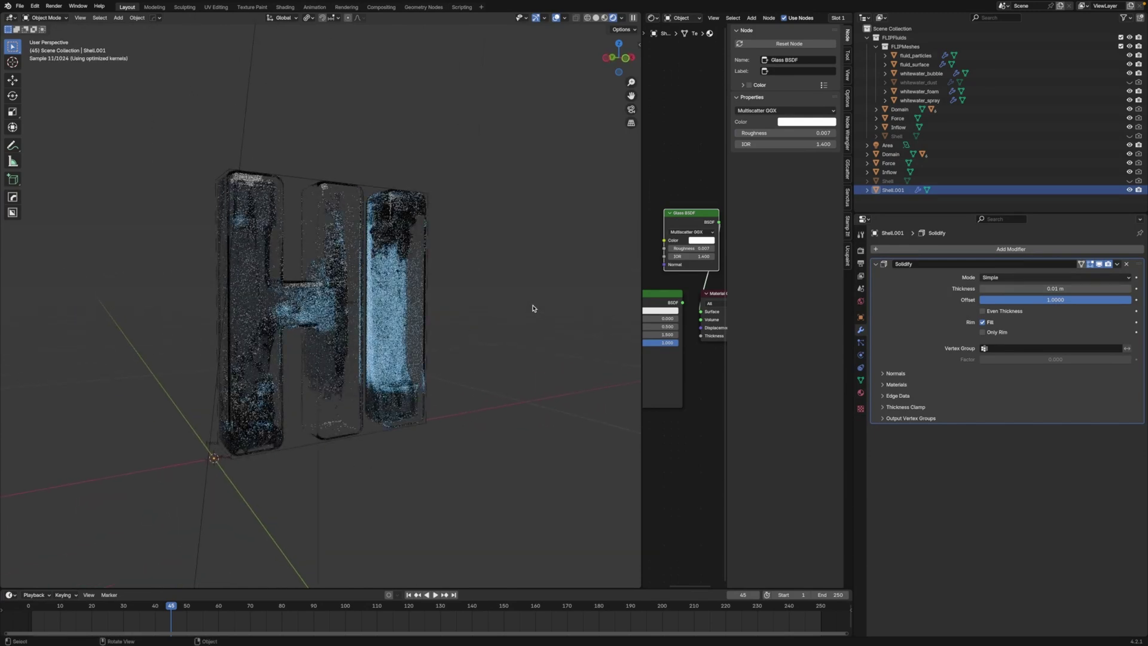
drag(191, 152, 450, 298)
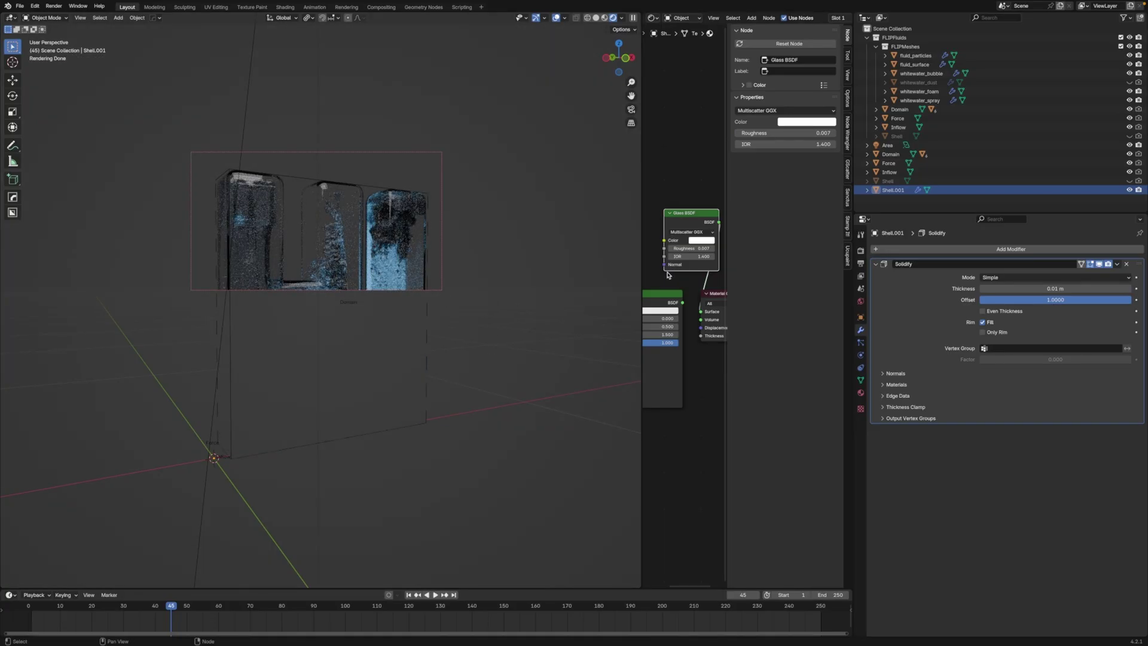
click(555, 18)
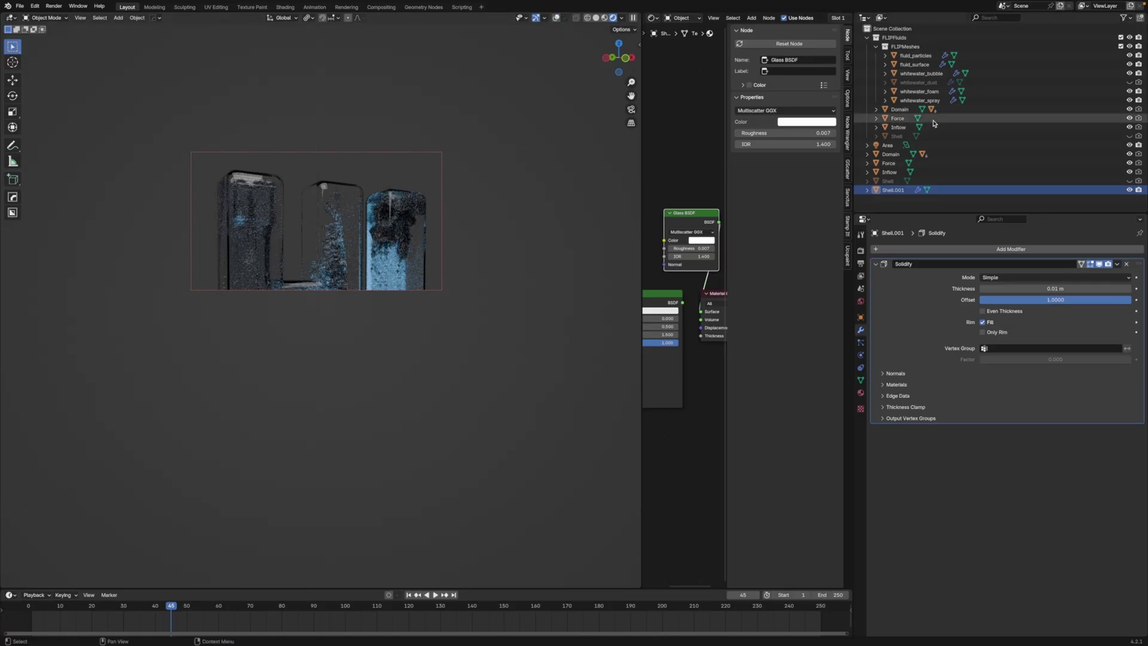
Raise the FluidParticles Multiply node value from 4 to 10 for brighter particles
click(933, 55)
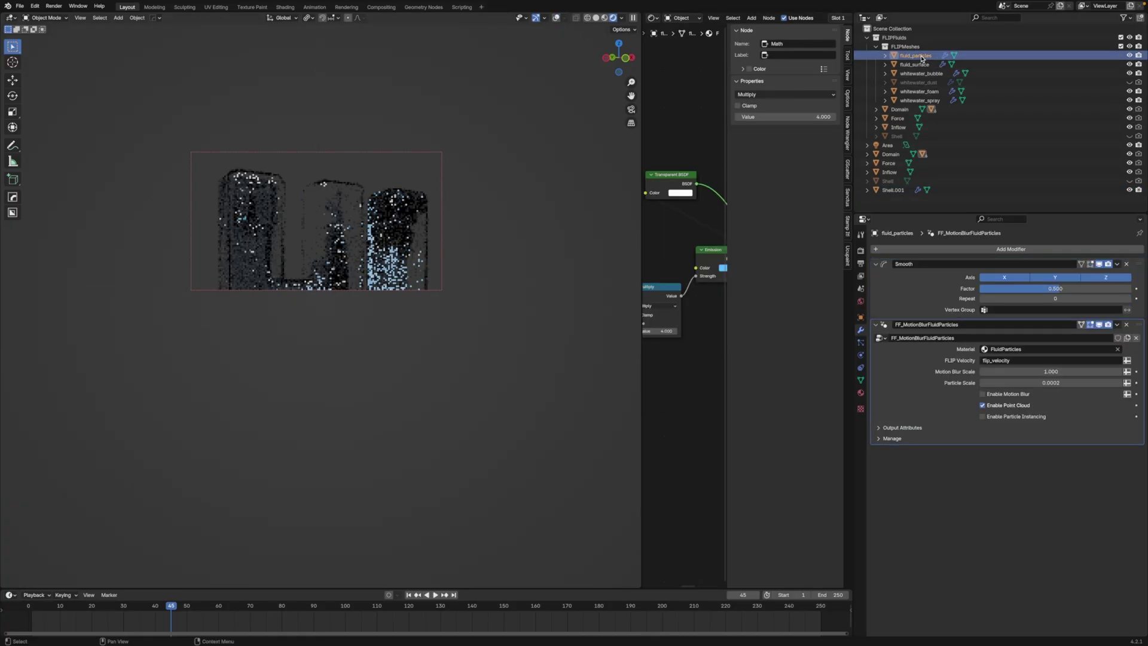
click(1129, 55)
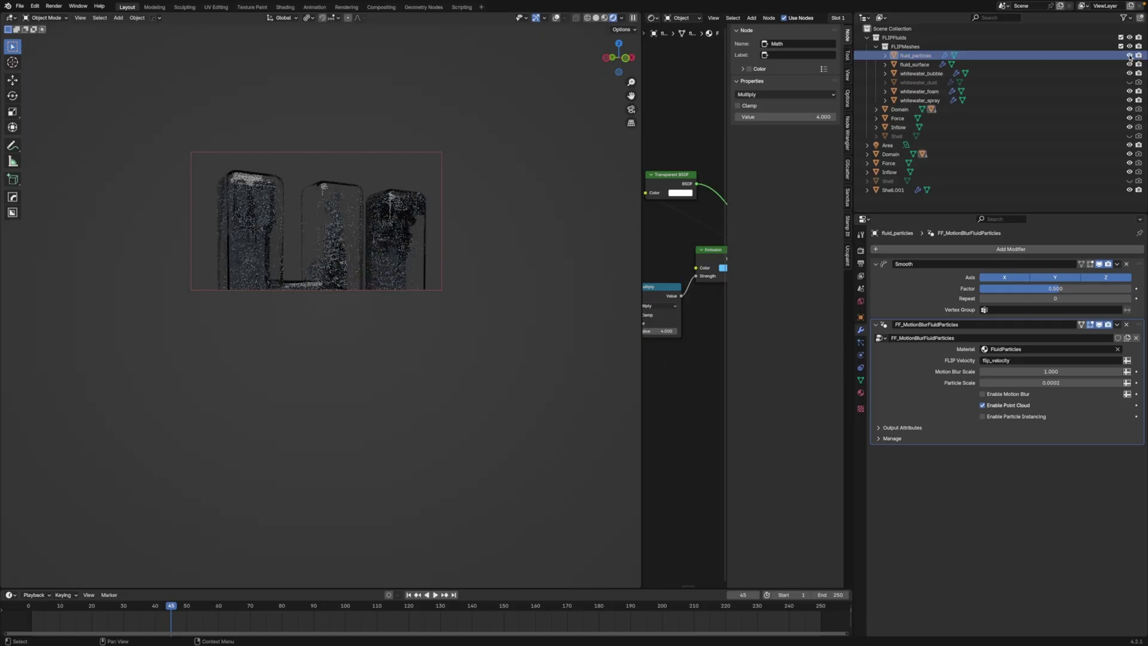
click(1129, 55)
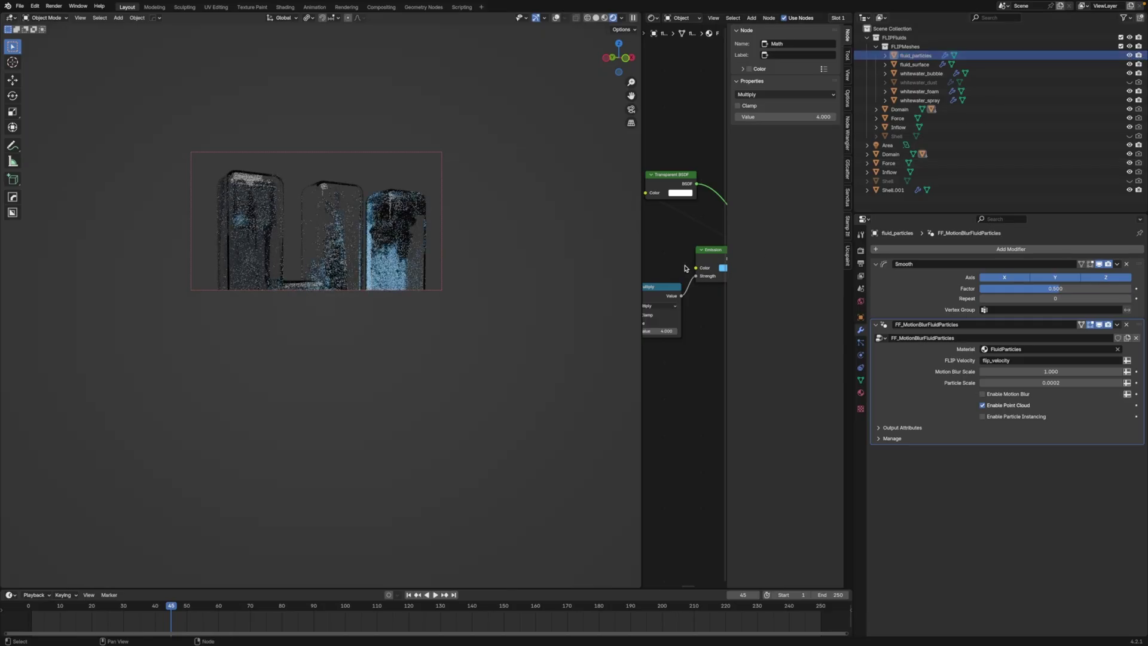
drag(641, 260, 418, 263)
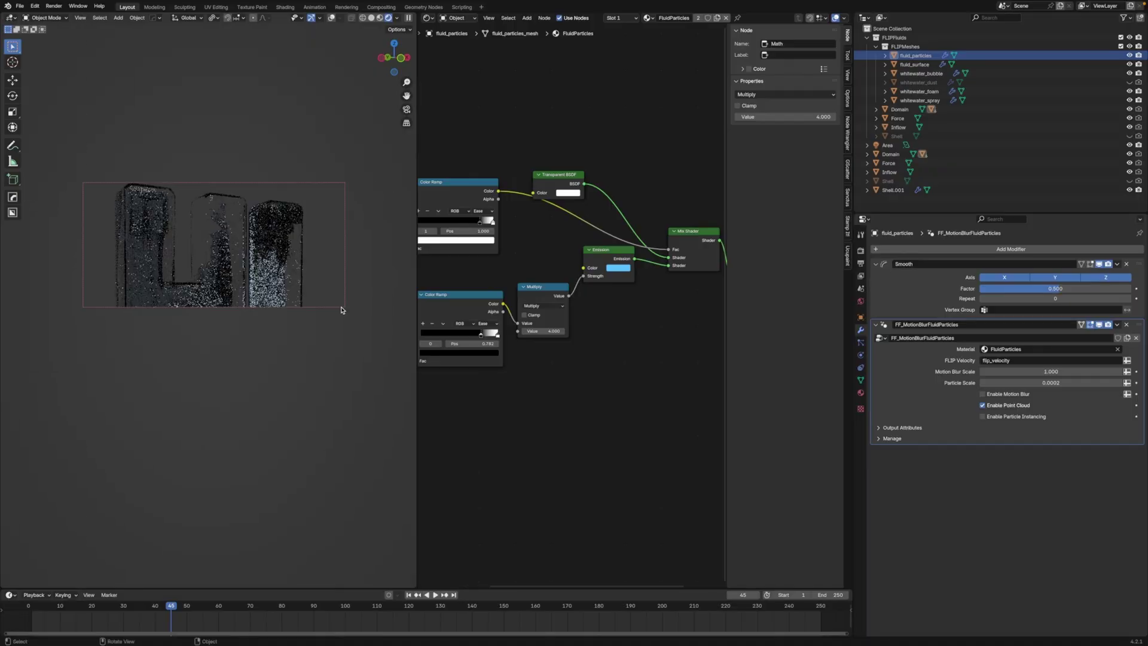
click(541, 330)
key(Return)
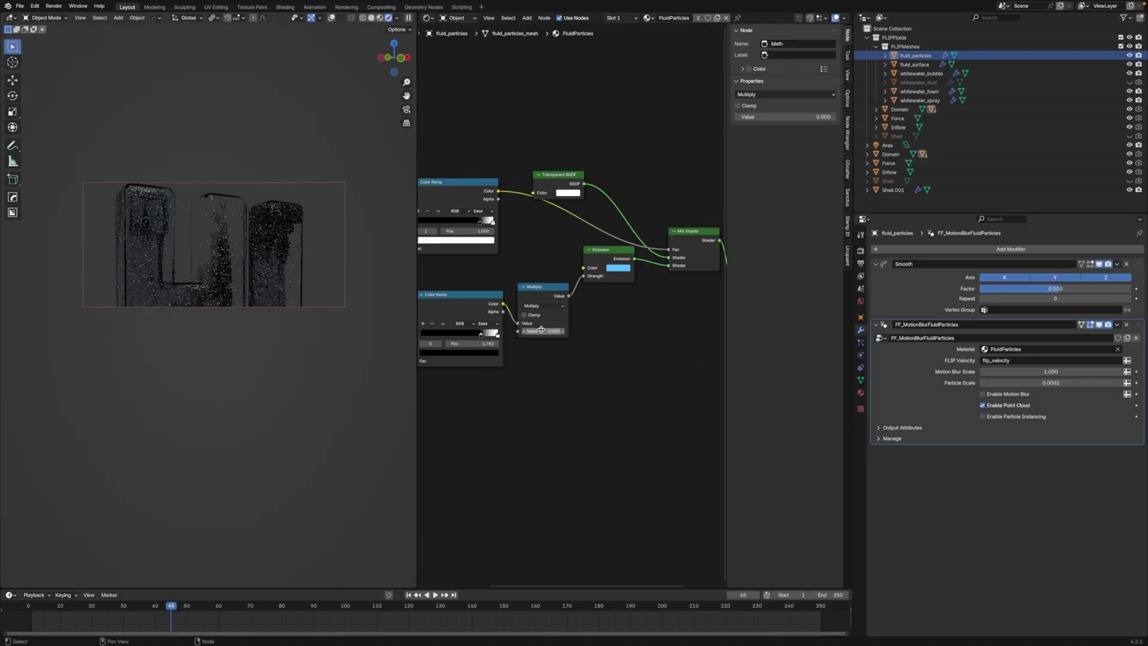
text(10)
key(Return)
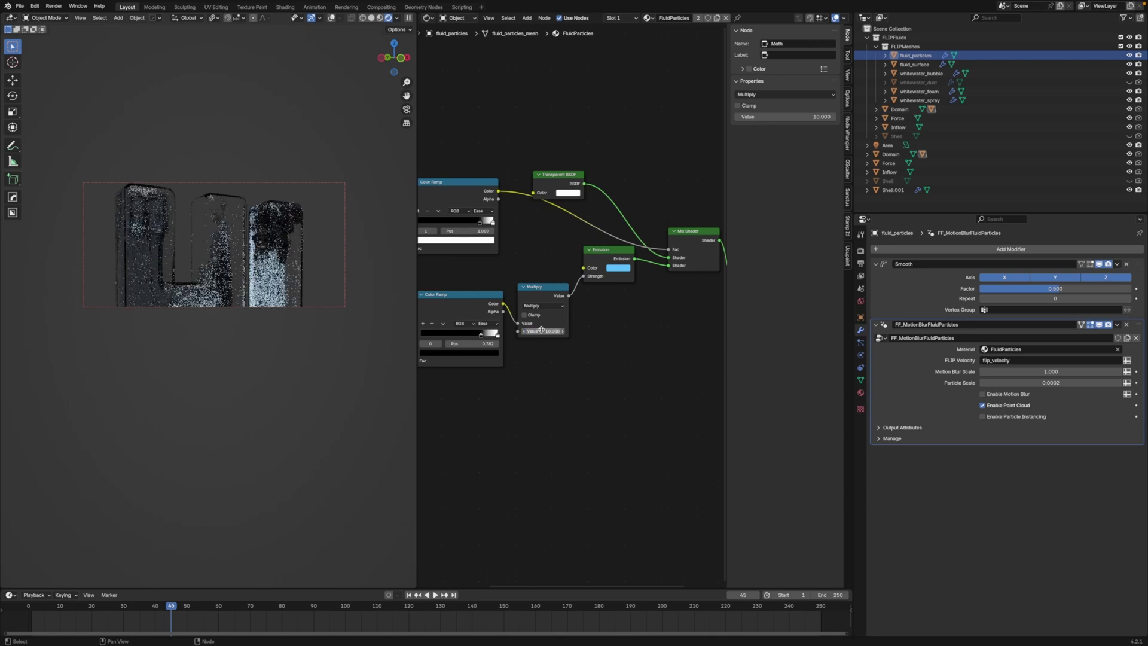
click(887, 145)
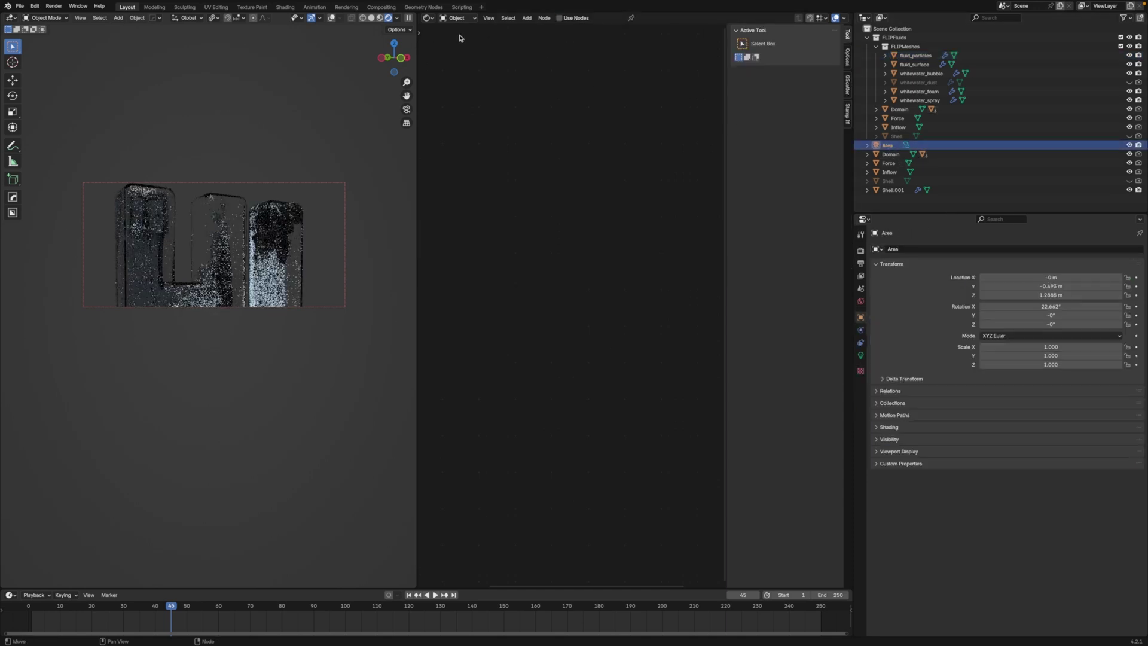
Turn the right panel into a second 3D Viewport showing the Left orthographic view
click(427, 18)
click(449, 42)
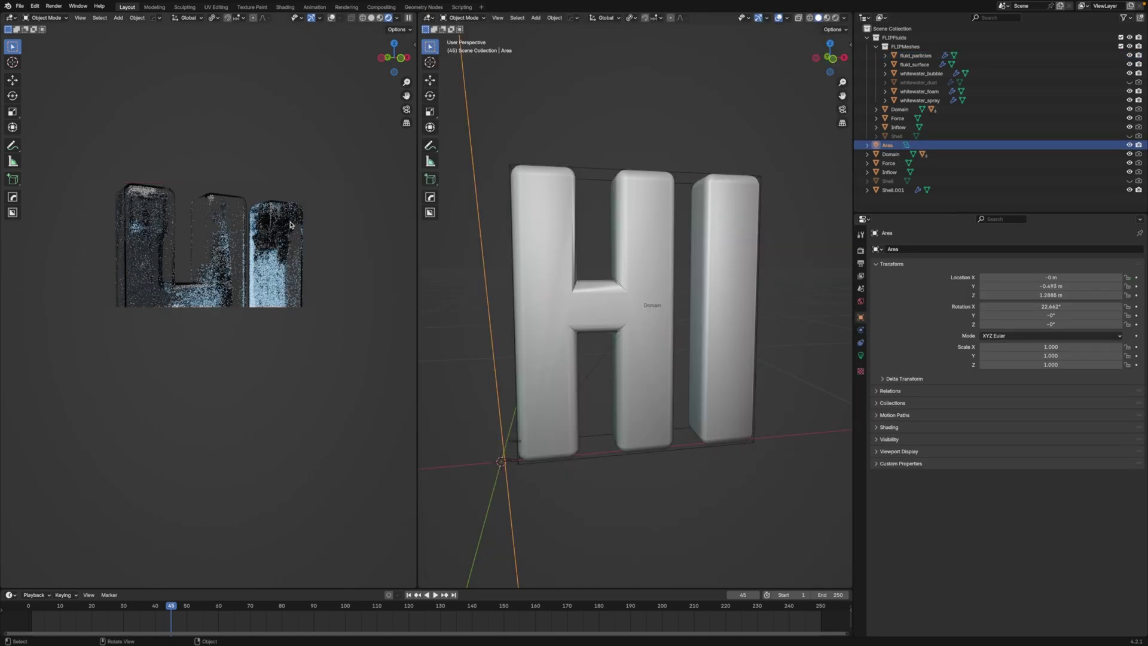
click(815, 57)
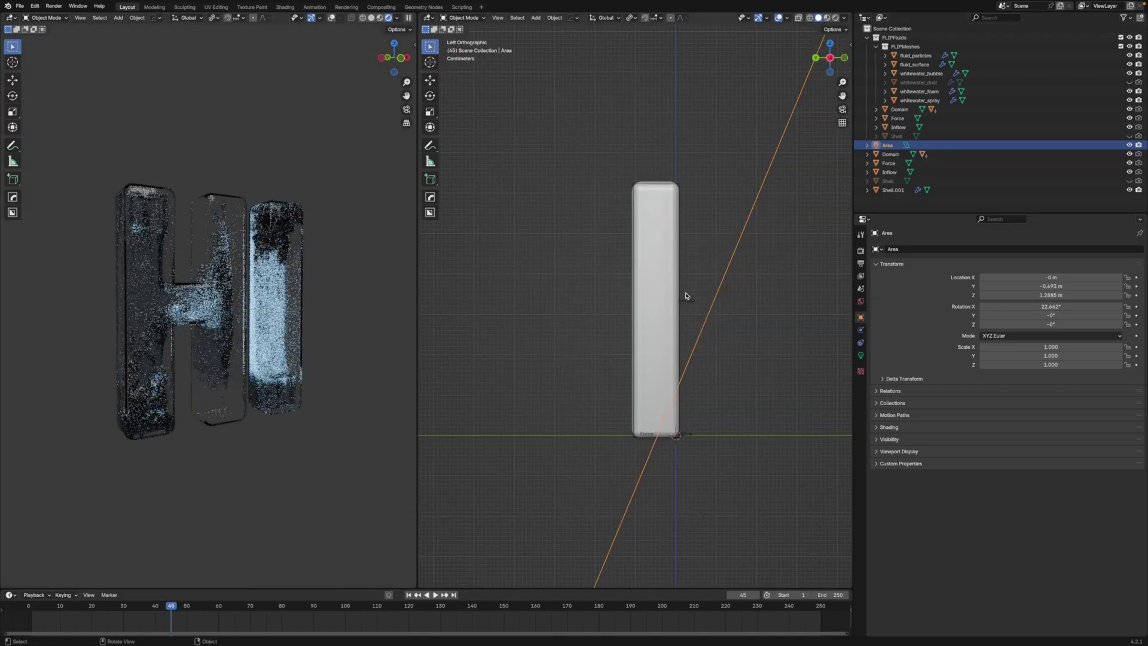
scroll(685, 296, down, 5)
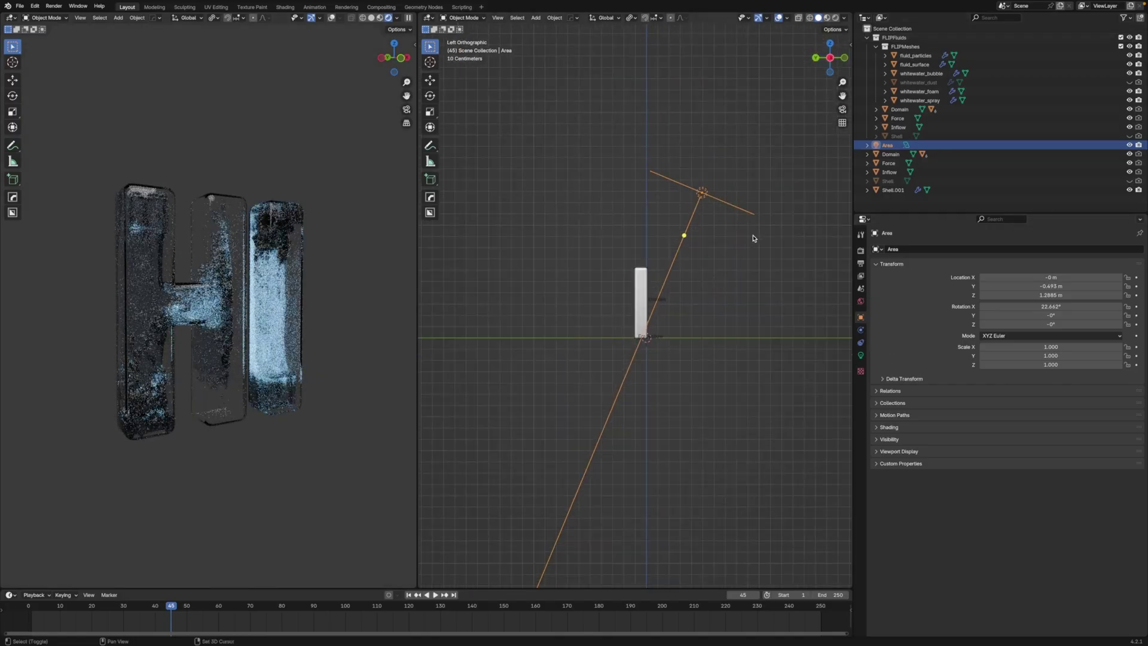
Duplicate the Area light, rotate it to point down at the HI, and move it up and forward
key(shift+d)
key(r)
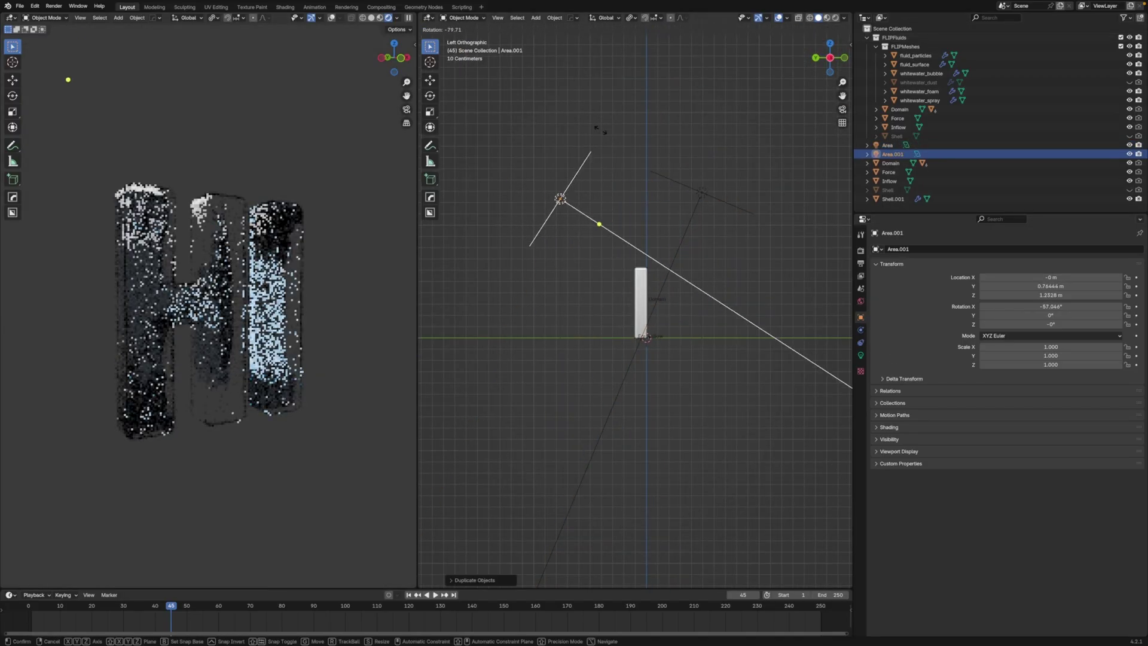
click(599, 129)
key(g)
click(633, 146)
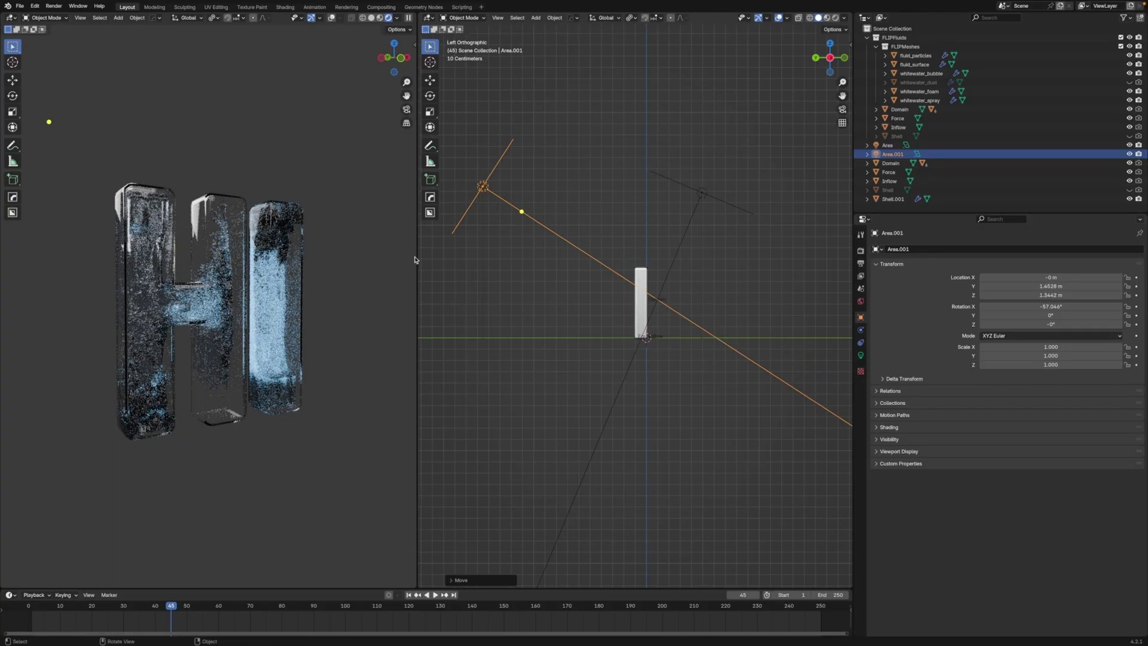
Test Shell.001's glossy, transmission and volume scatter ray visibility, then frame a render region around the letters
click(918, 198)
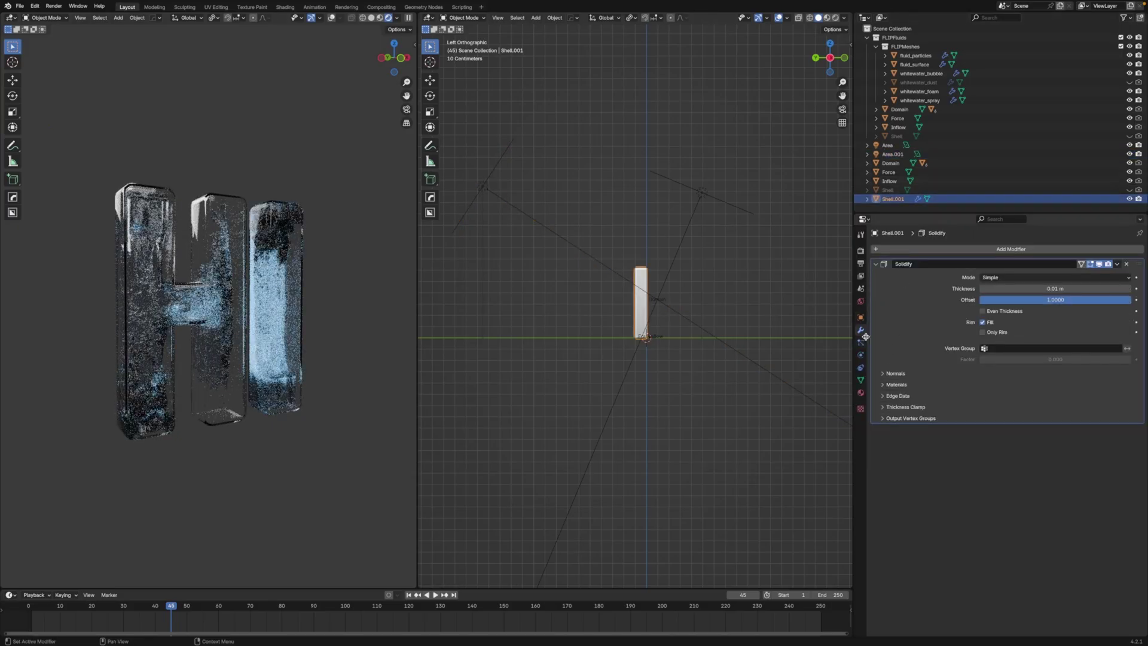
click(861, 317)
click(875, 464)
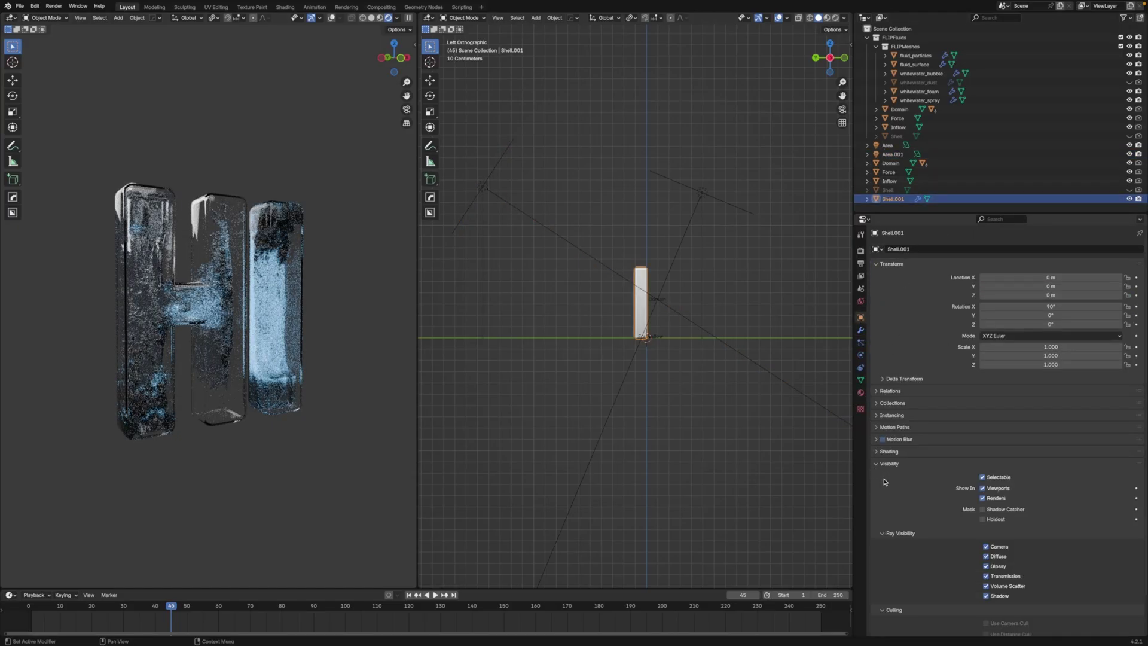
click(986, 566)
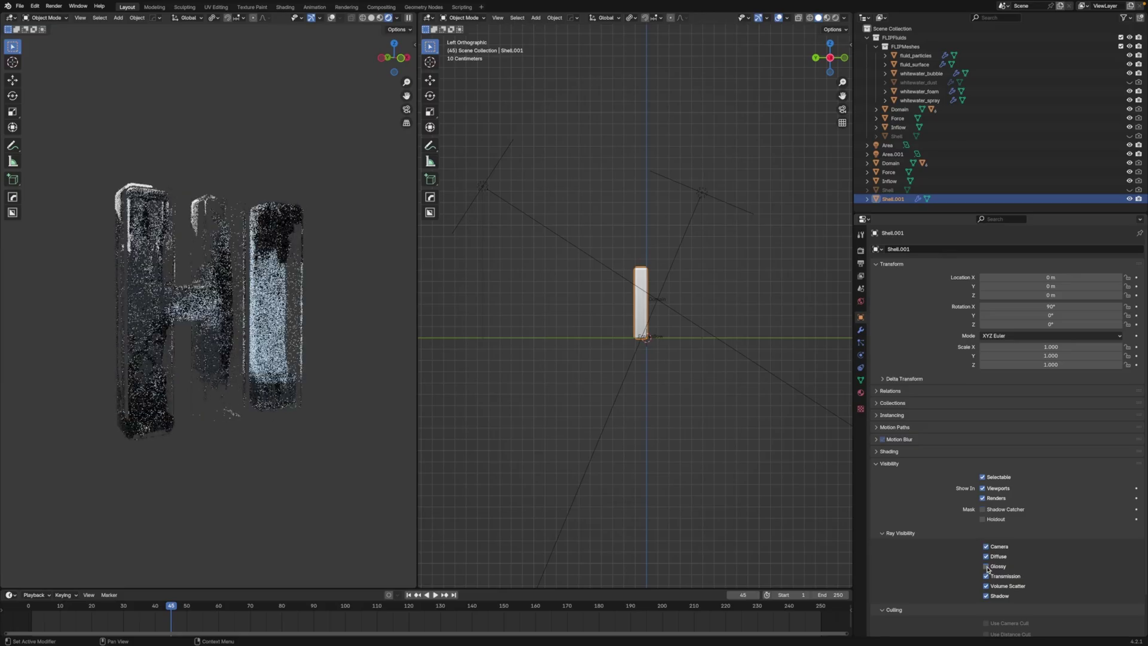
click(986, 576)
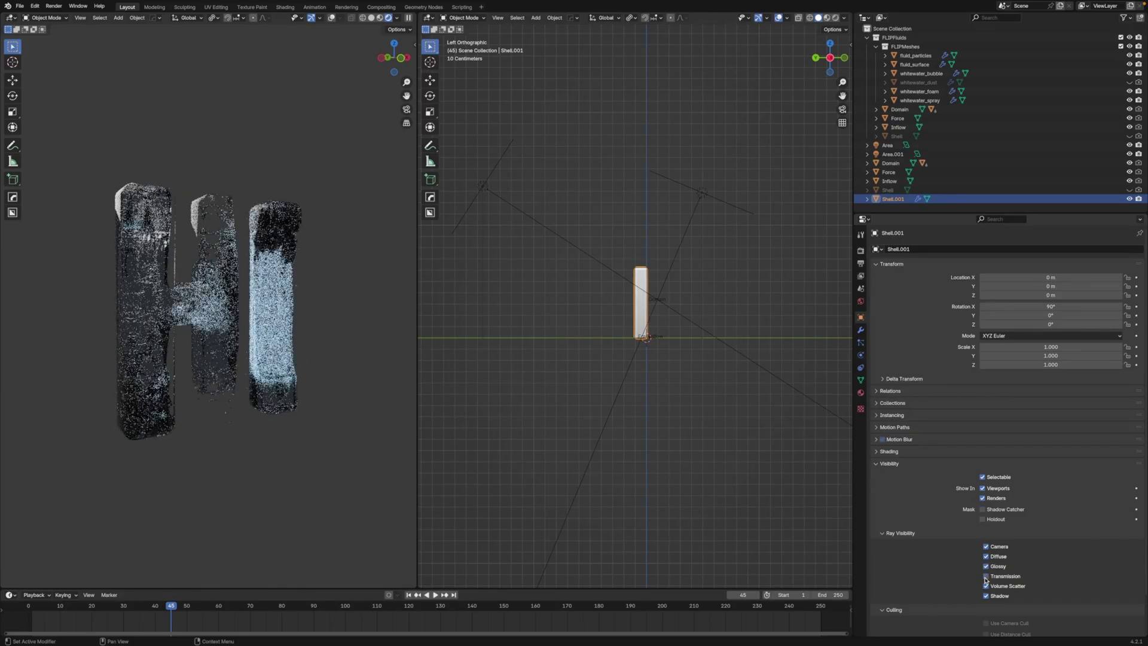
click(986, 576)
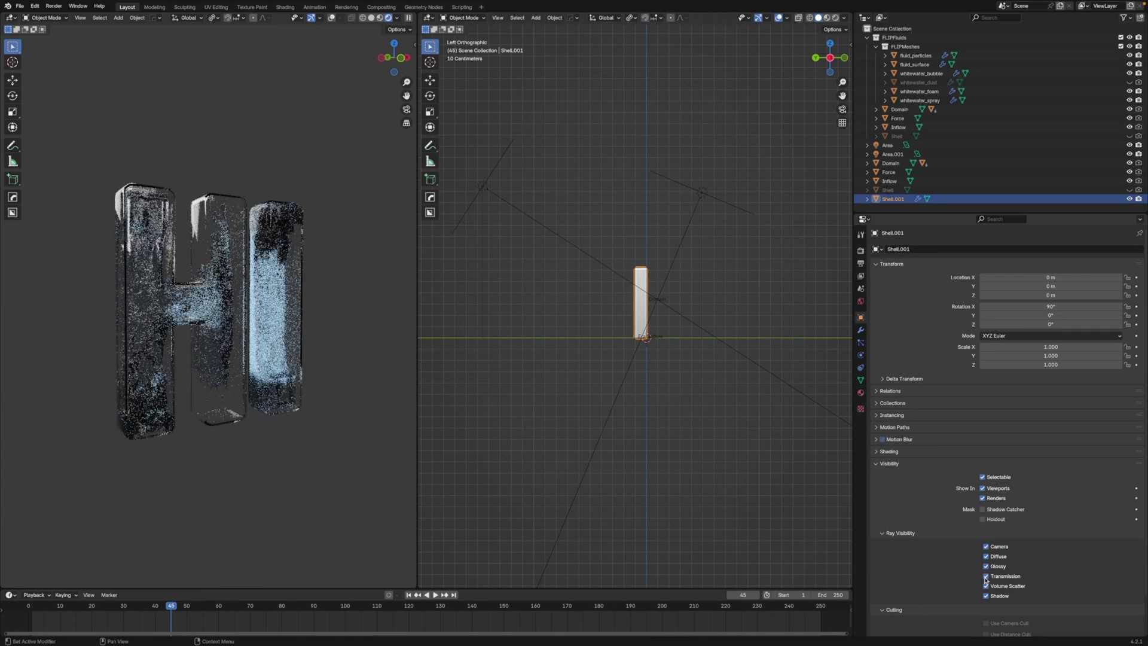
click(985, 586)
click(986, 585)
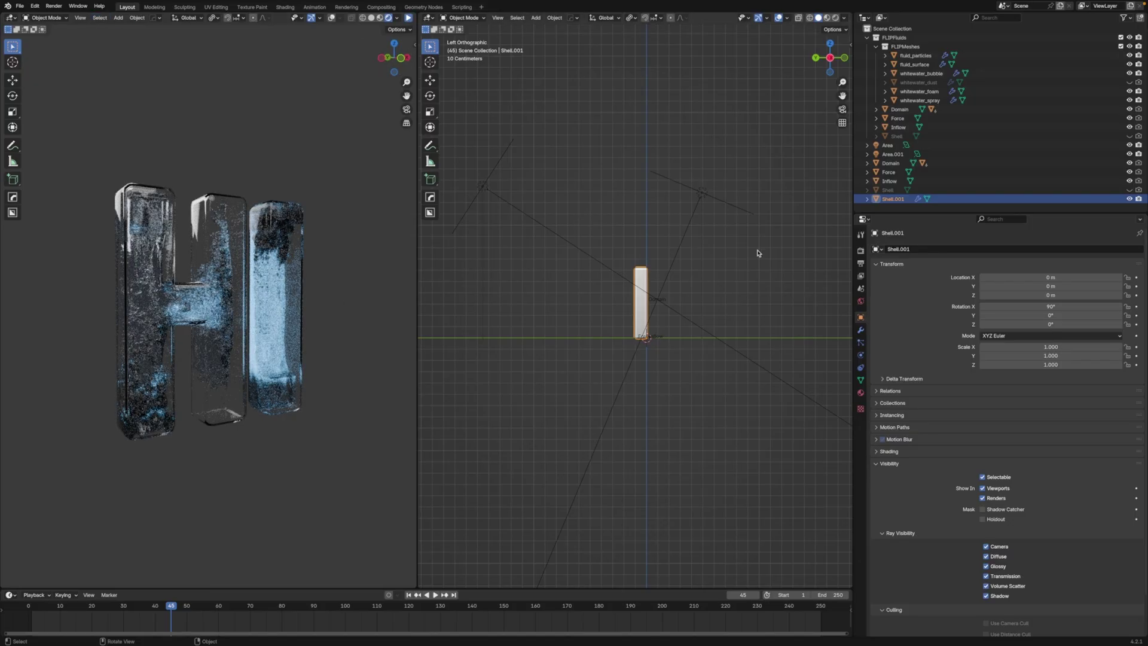
key(ctrl+b)
drag(94, 165, 331, 457)
Add a camera, view through it in solid shading, and frame the whole HI
key(shift+a)
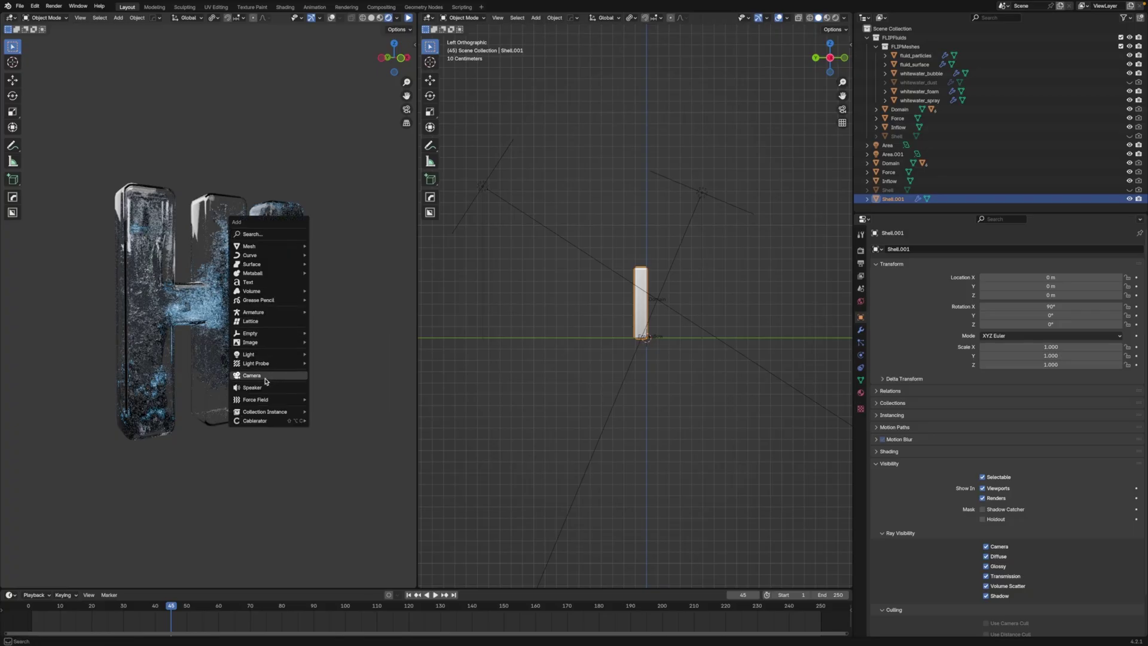
click(266, 380)
key(KP_0)
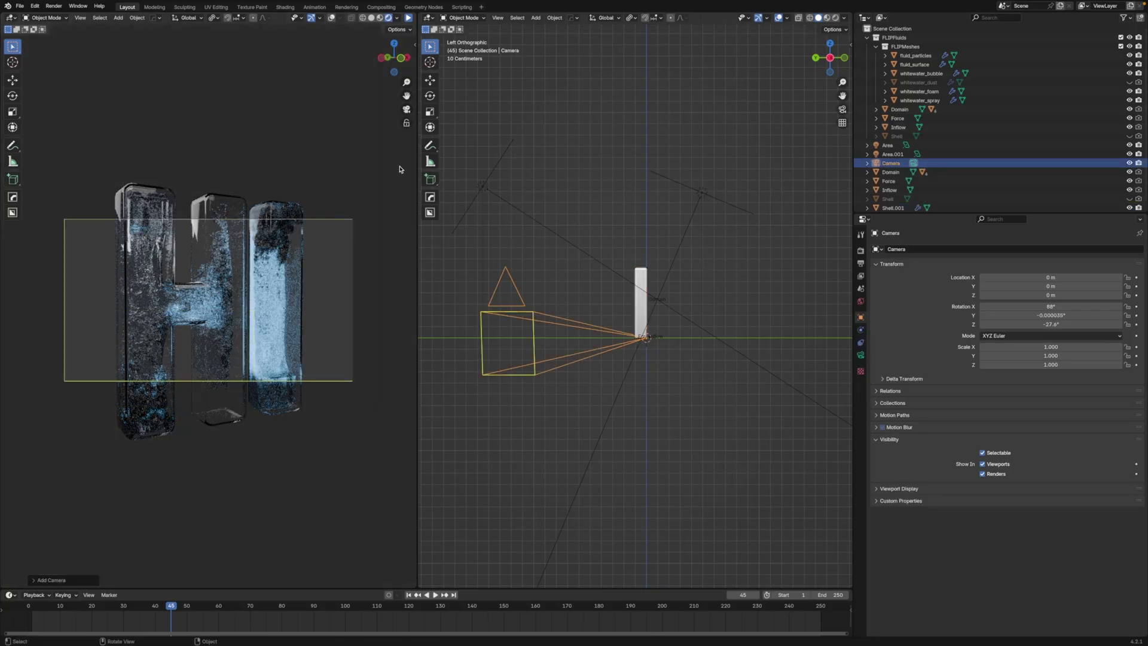
click(372, 20)
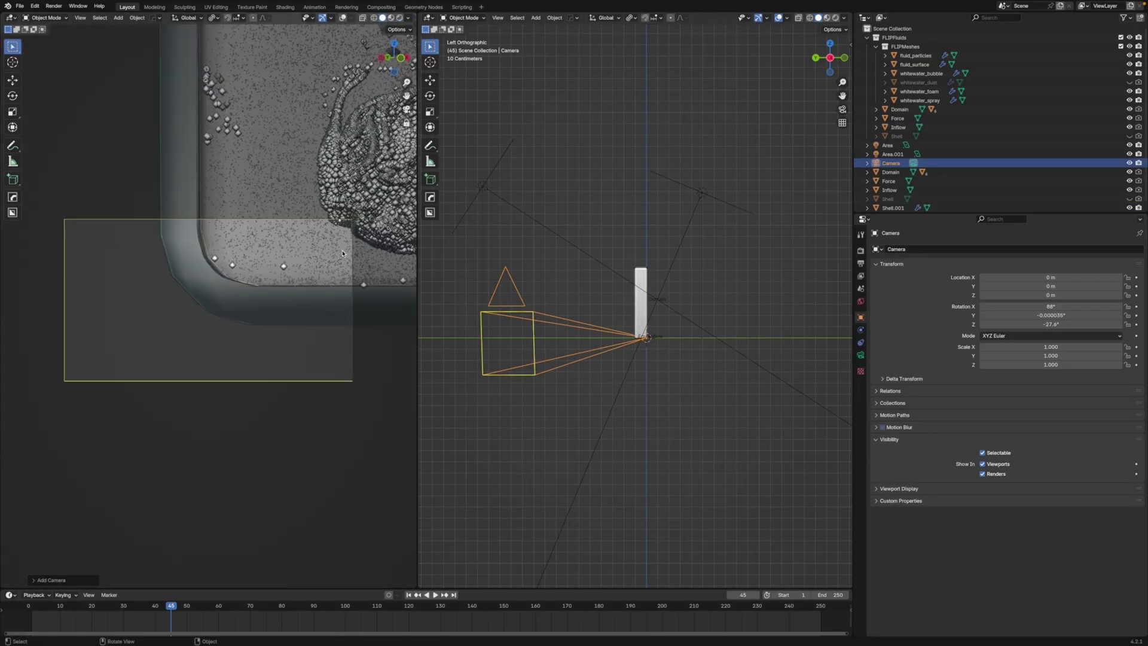
ctrl+shift+middle_drag(368, 252, 282, 272)
key(ctrl+z)
key(ctrl+z)
Set the output resolution to a square 1080 × 1080 and move the camera in so HI fills it
click(861, 263)
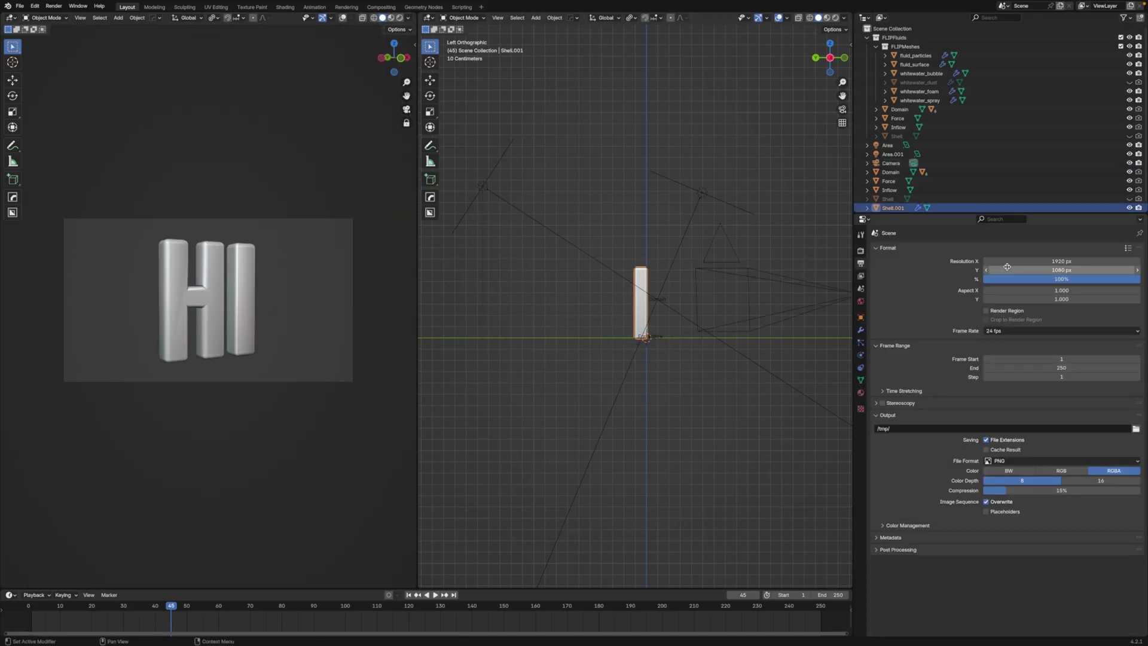
click(1025, 262)
text(1080)
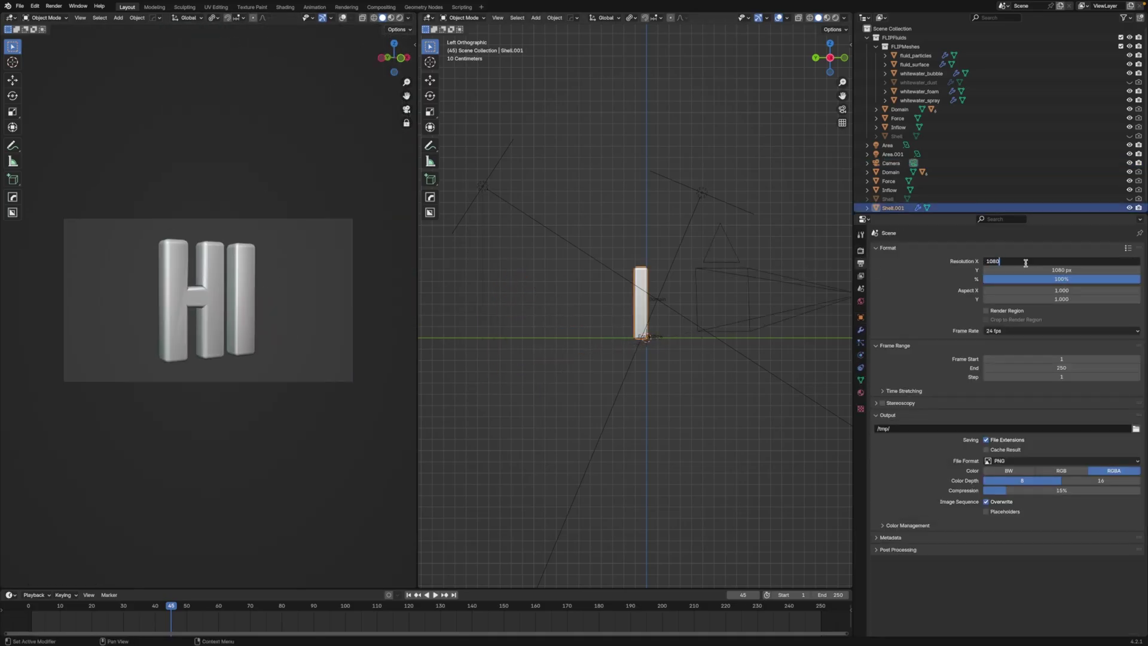
key(Return)
mouse_move(326, 347)
ctrl+shift+middle_down()
mouse_move(221, 309)
mouse_move(261, 315)
ctrl+shift+middle_up()
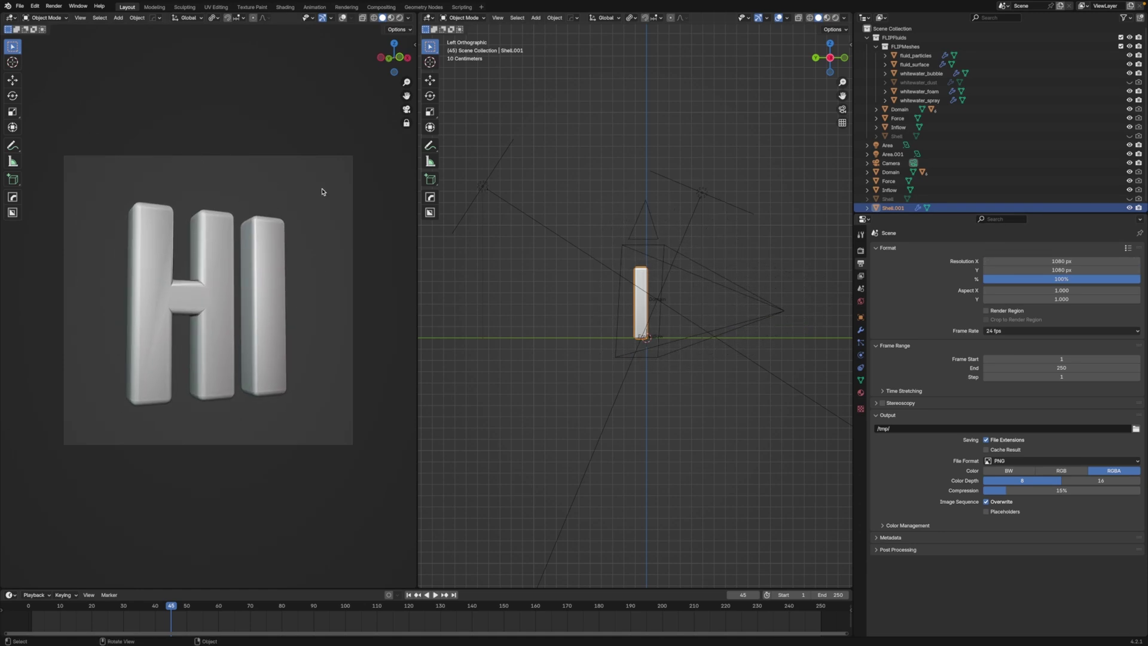
Render the camera's view with Render Image from the Render menu
click(57, 7)
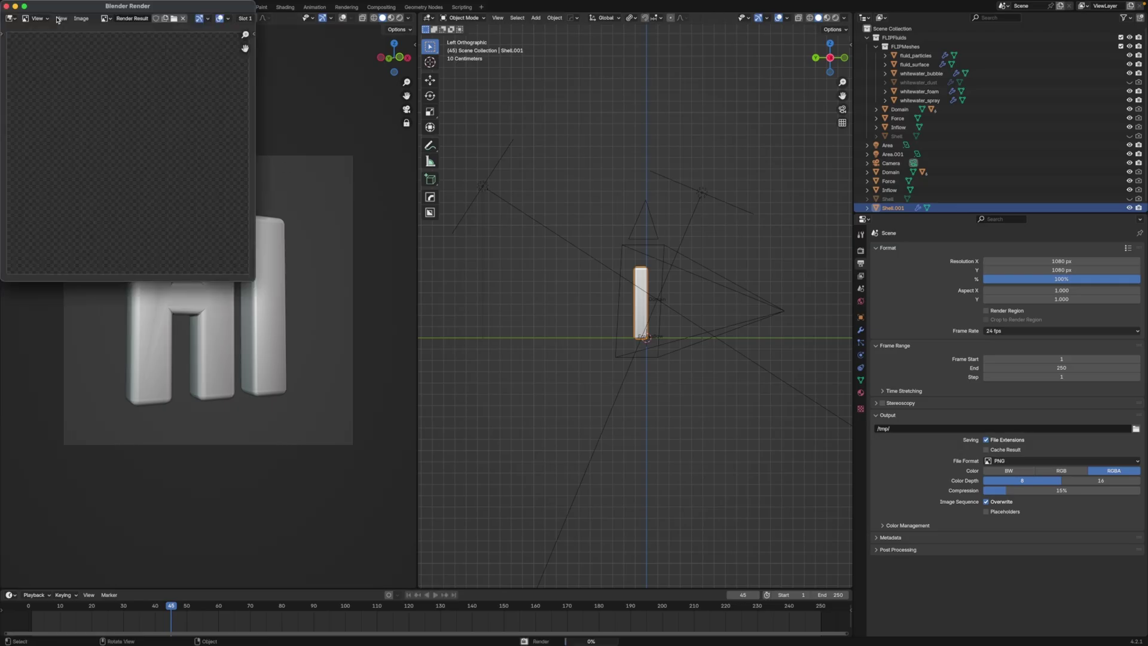